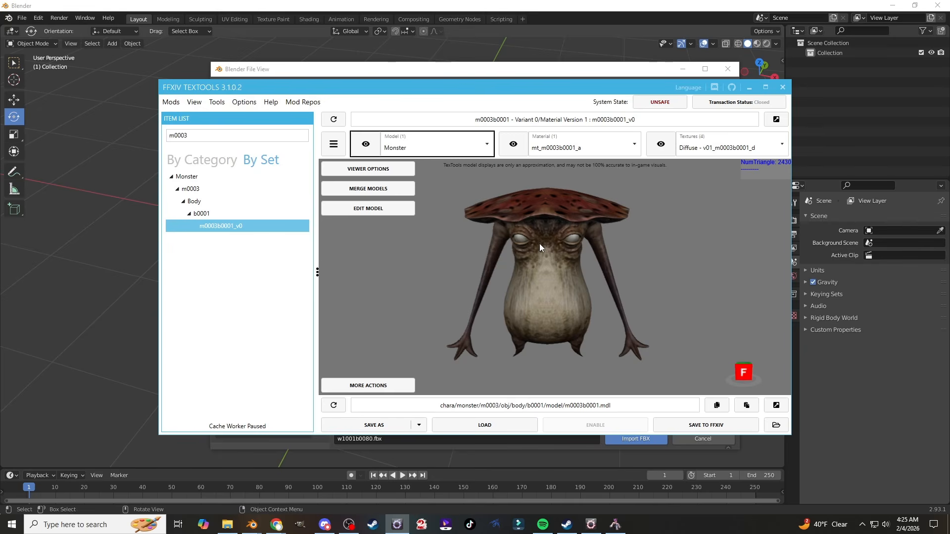
# Step: Export the m0003b0001 mushroom monster model as an FBX file named m0003b0001 in the m0003b0001_v0 3D folder
pyautogui.moveTo(572, 330); pyautogui.dragTo(594, 327)
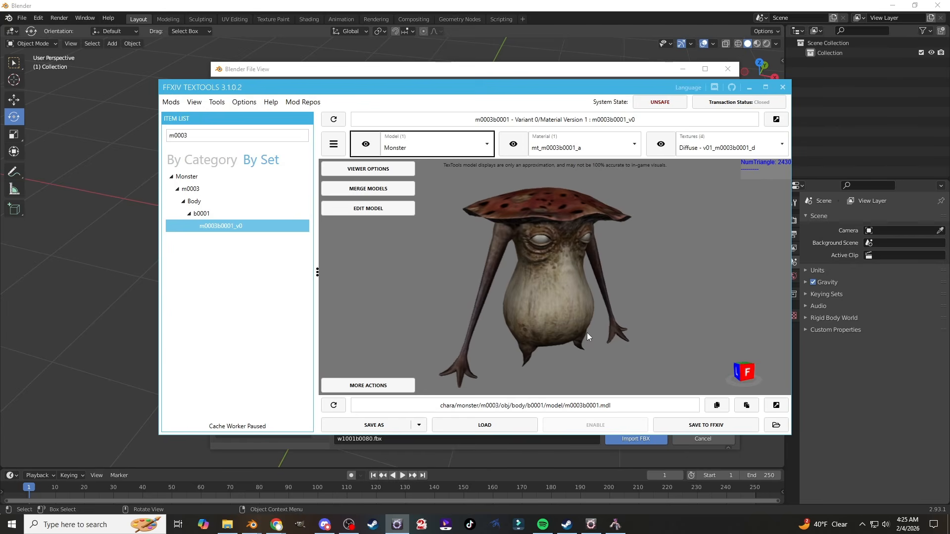
pyautogui.moveTo(556, 303); pyautogui.dragTo(547, 256)
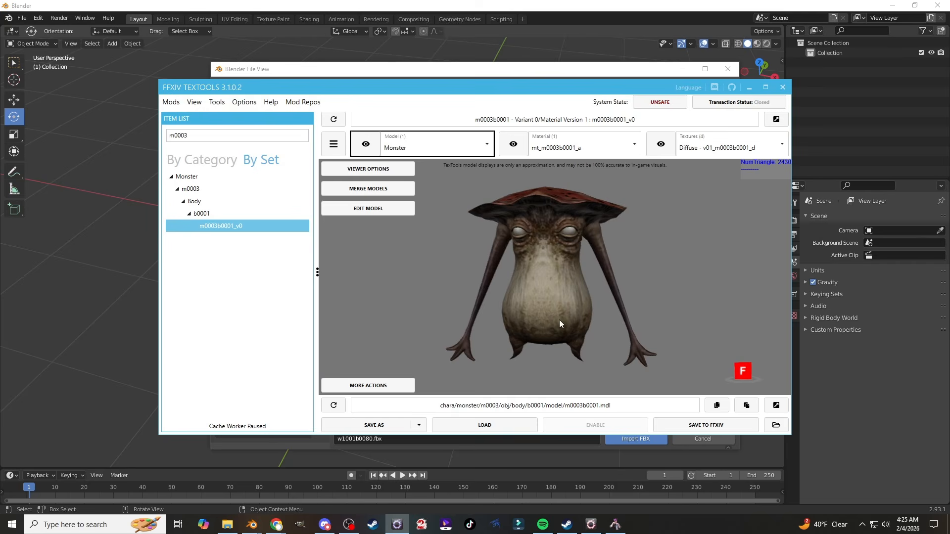
pyautogui.click(418, 425)
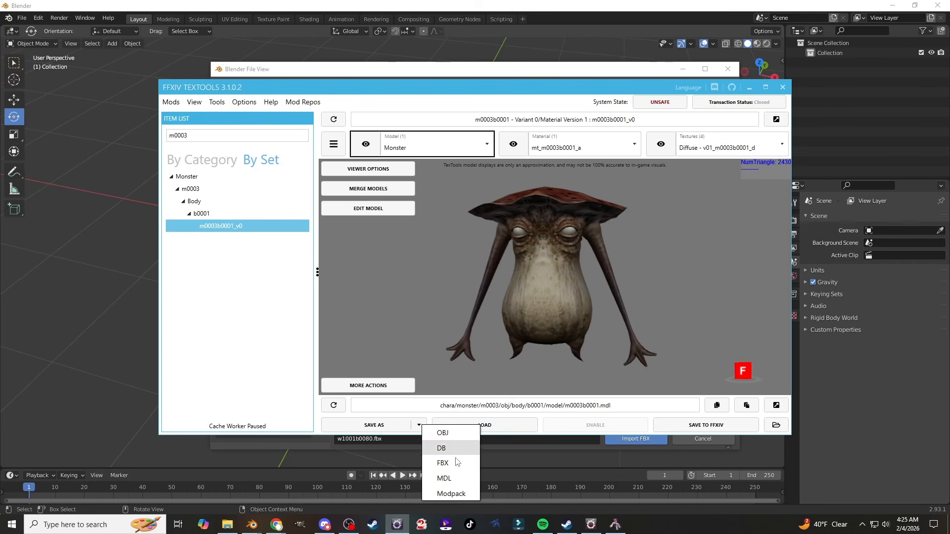
pyautogui.click(443, 463)
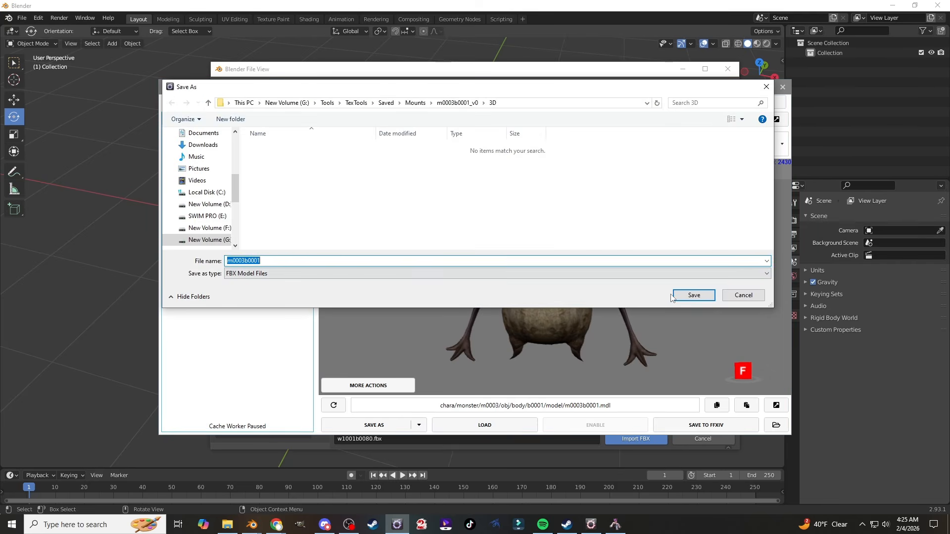
pyautogui.click(693, 296)
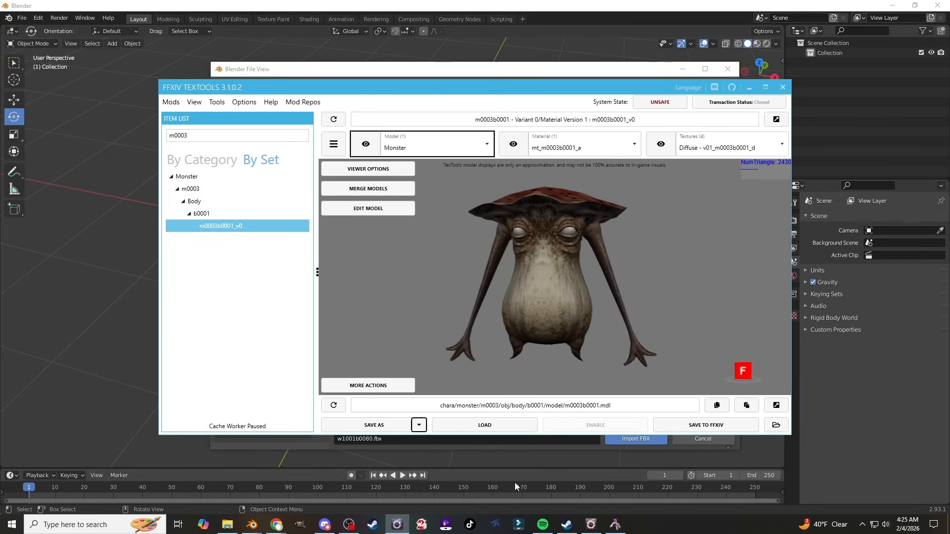
# Step: Switch to Final Fantasy XIV, load fruiting fungus #0 (mon_sp004.pap) in the Pap Editor, and preview the cbbm_sp03 motion
pyautogui.moveTo(596, 529)
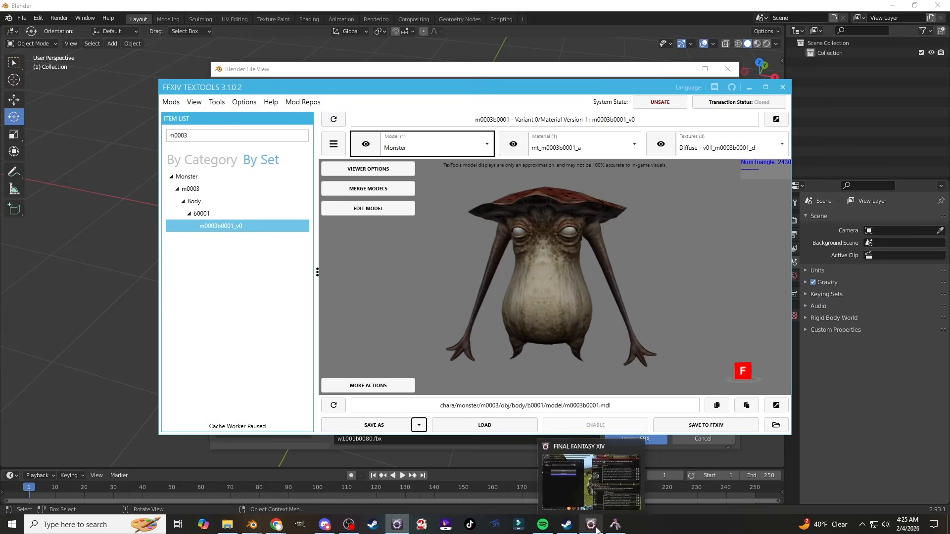
pyautogui.click(592, 475)
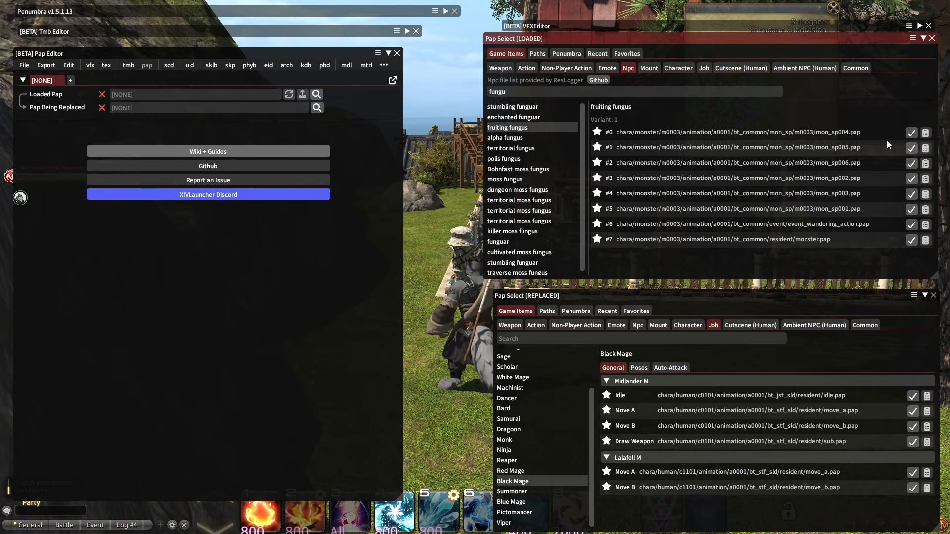
pyautogui.click(911, 132)
pyautogui.click(130, 171)
pyautogui.click(118, 161)
pyautogui.click(110, 176)
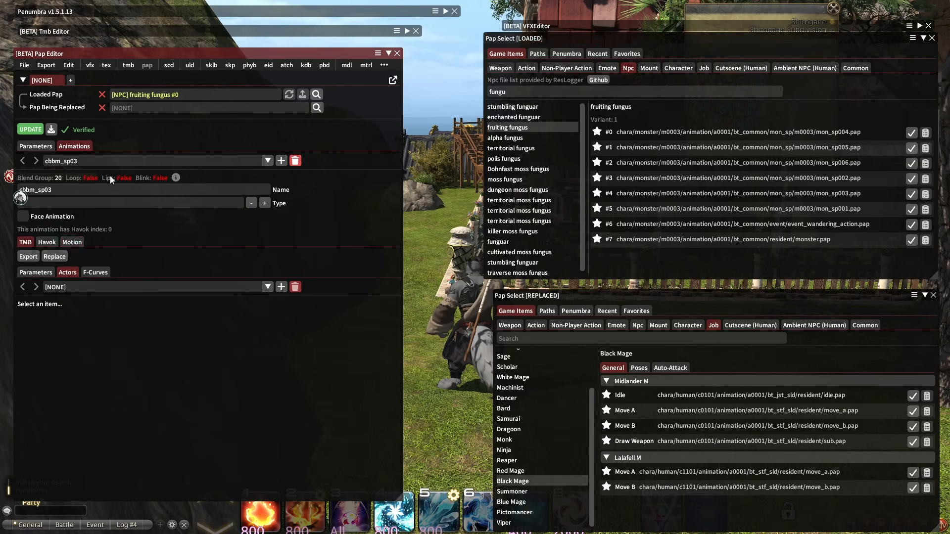
pyautogui.click(72, 242)
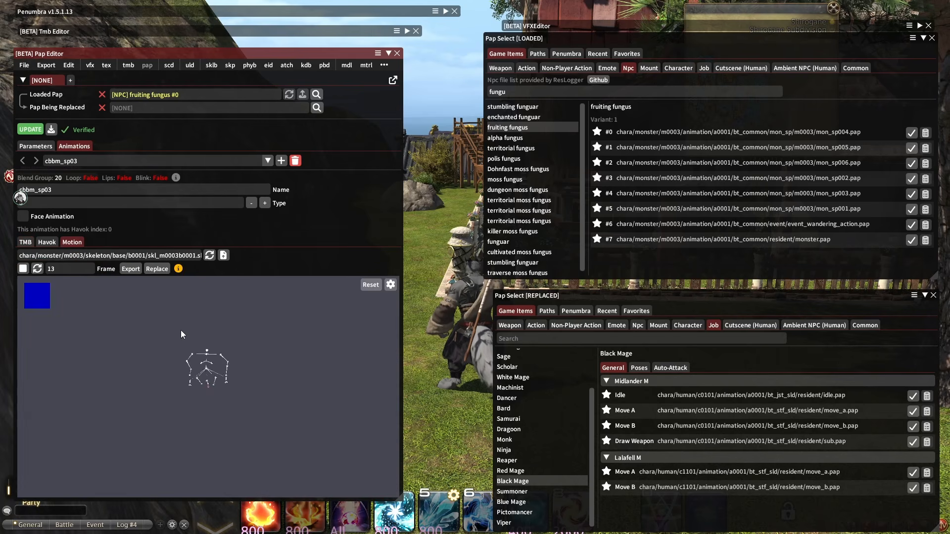
pyautogui.moveTo(181, 331); pyautogui.dragTo(249, 359)
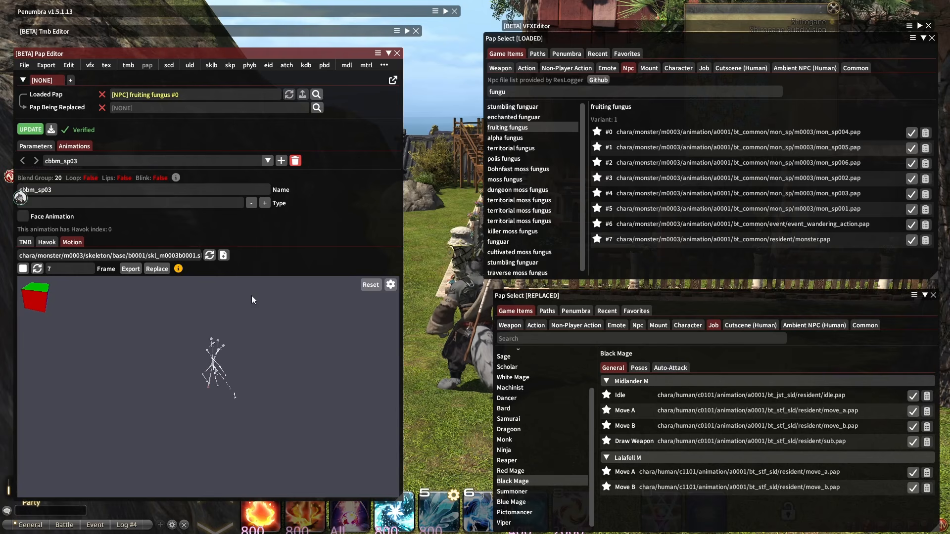
# Step: Export the loaded animation over the existing PAP file in the Magic DPS > Black Mage > m0003 > blizzard folder
pyautogui.click(51, 130)
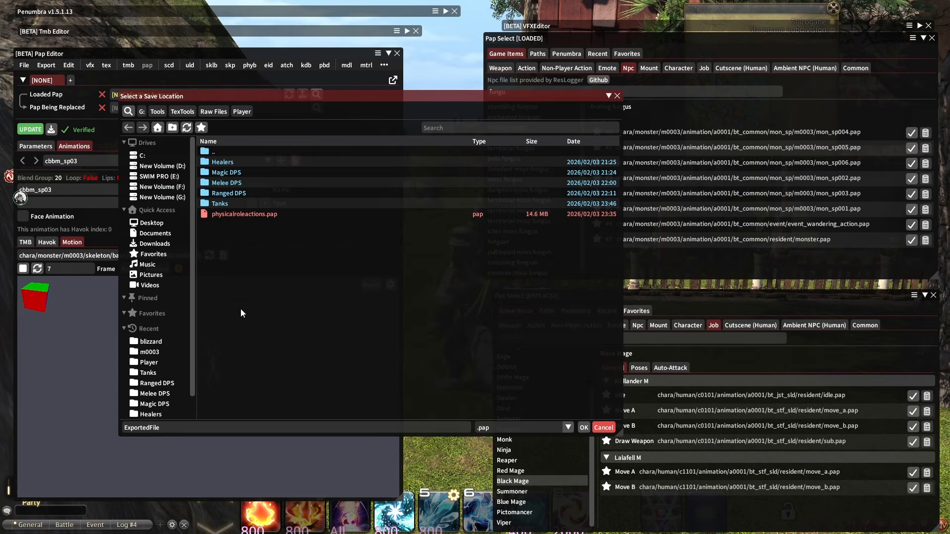
pyautogui.doubleClick(234, 173)
pyautogui.doubleClick(239, 163)
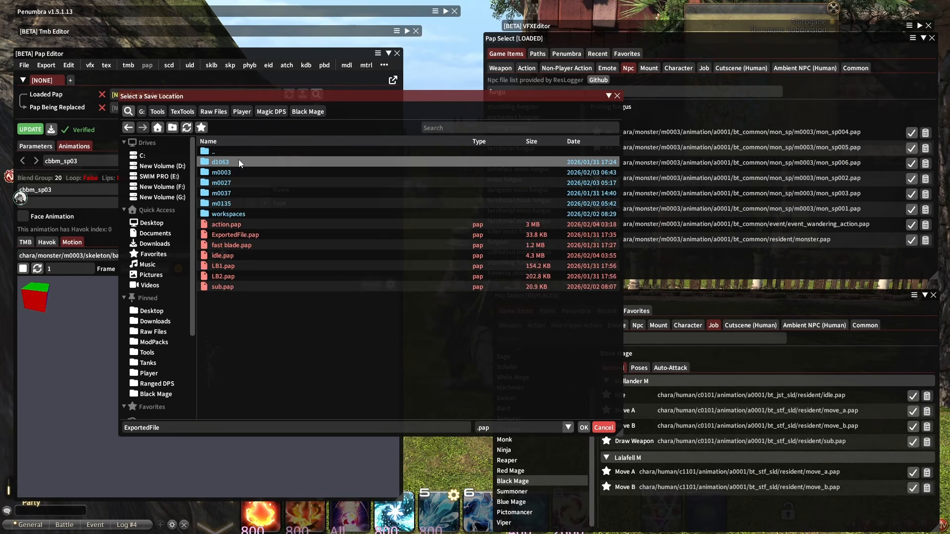
pyautogui.doubleClick(236, 172)
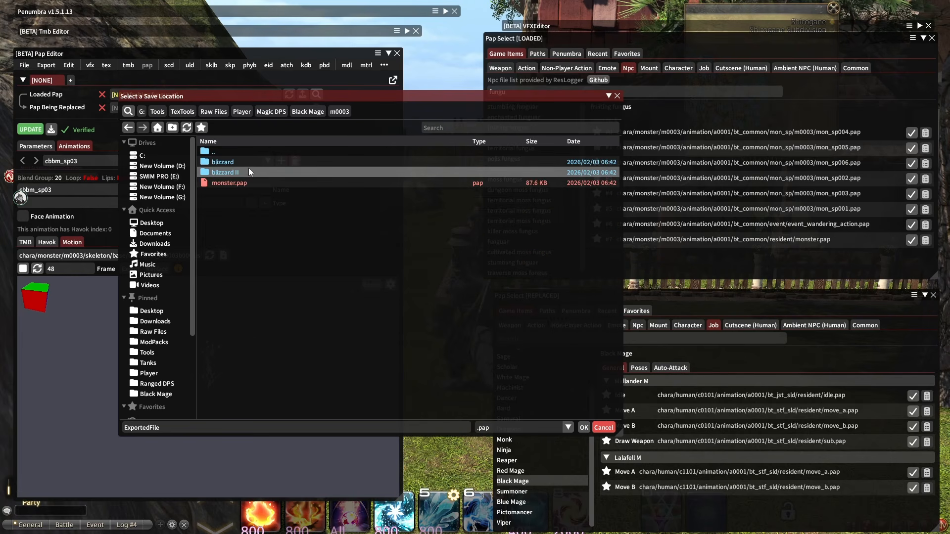
pyautogui.doubleClick(246, 163)
pyautogui.doubleClick(236, 164)
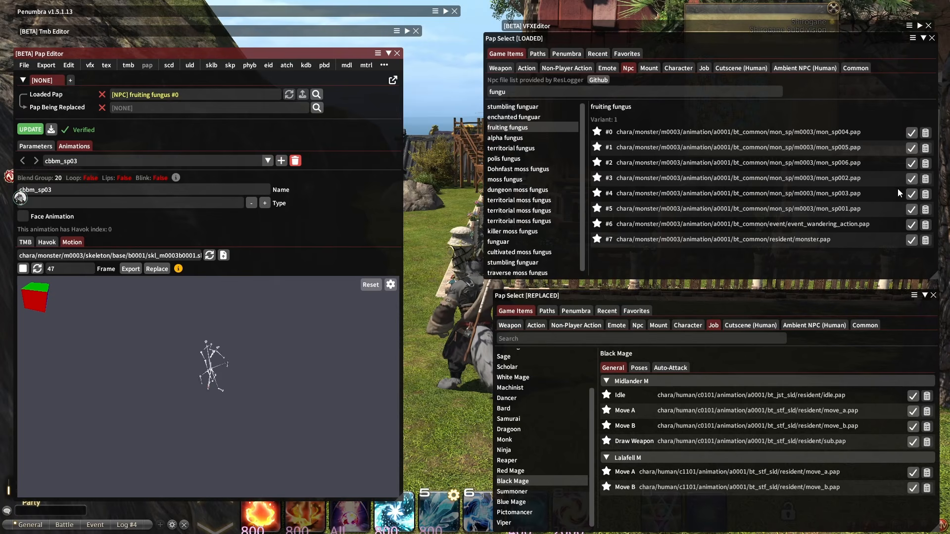
# Step: Load fruiting fungus #5 (mon_sp001.pap) and preview the cbbm_sp01 motion from several angles
pyautogui.click(911, 210)
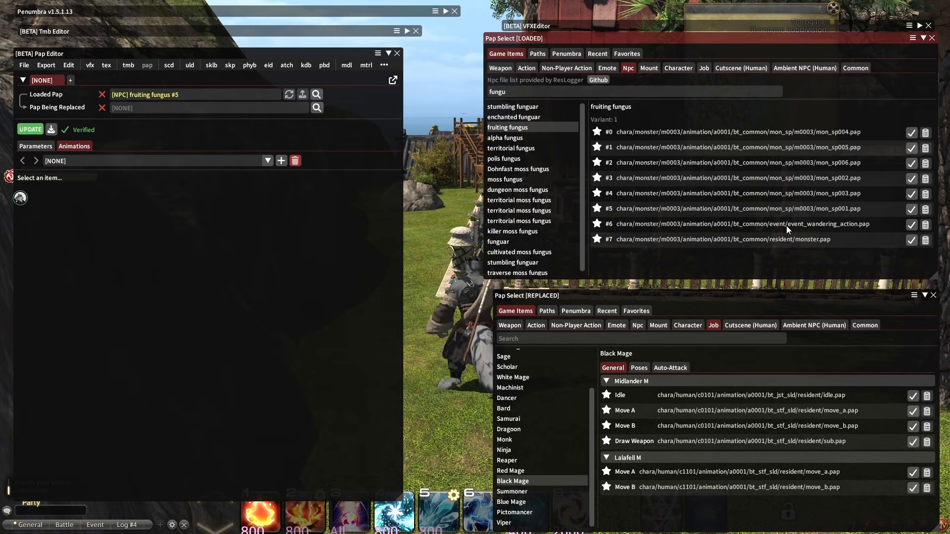
pyautogui.click(97, 164)
pyautogui.click(97, 175)
pyautogui.click(24, 267)
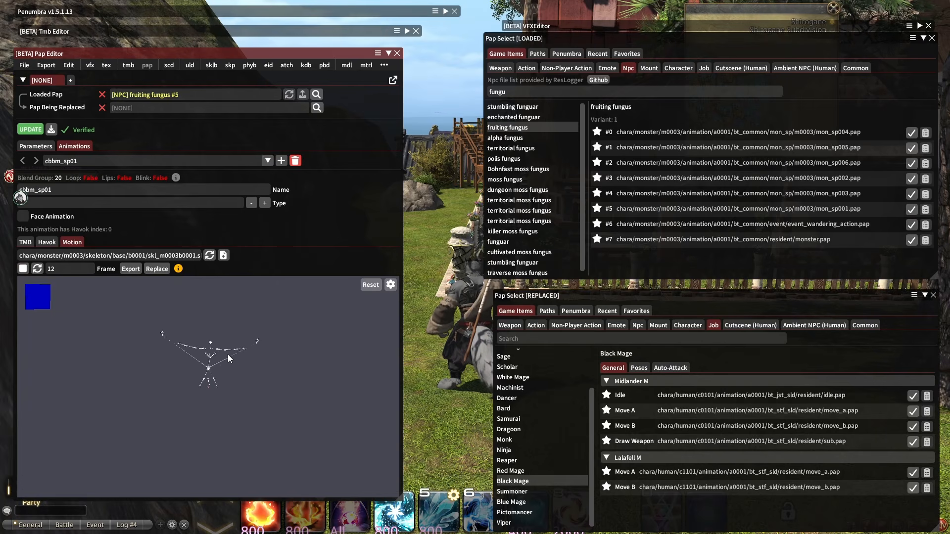
pyautogui.moveTo(232, 382)
pyautogui.mouseDown()
pyautogui.moveTo(226, 364)
pyautogui.moveTo(240, 399)
pyautogui.mouseUp()
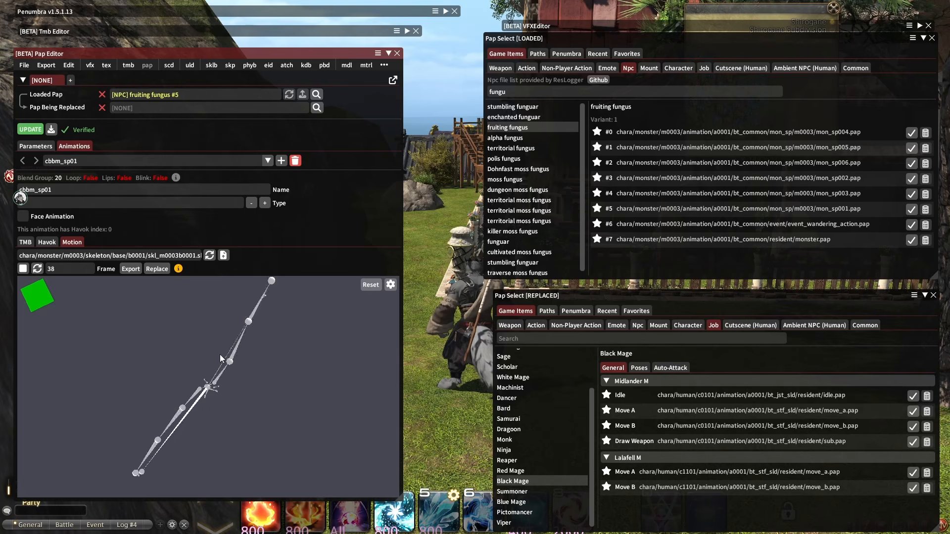
pyautogui.moveTo(220, 354); pyautogui.dragTo(163, 292)
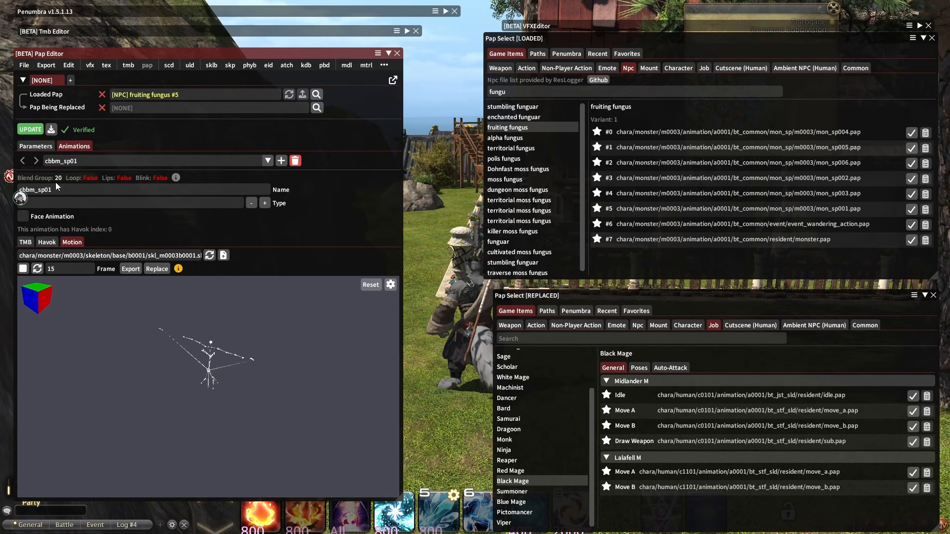
# Step: Export the loaded animation as 001.pap in the m0003 > blizzard II folder
pyautogui.click(51, 130)
pyautogui.click(333, 114)
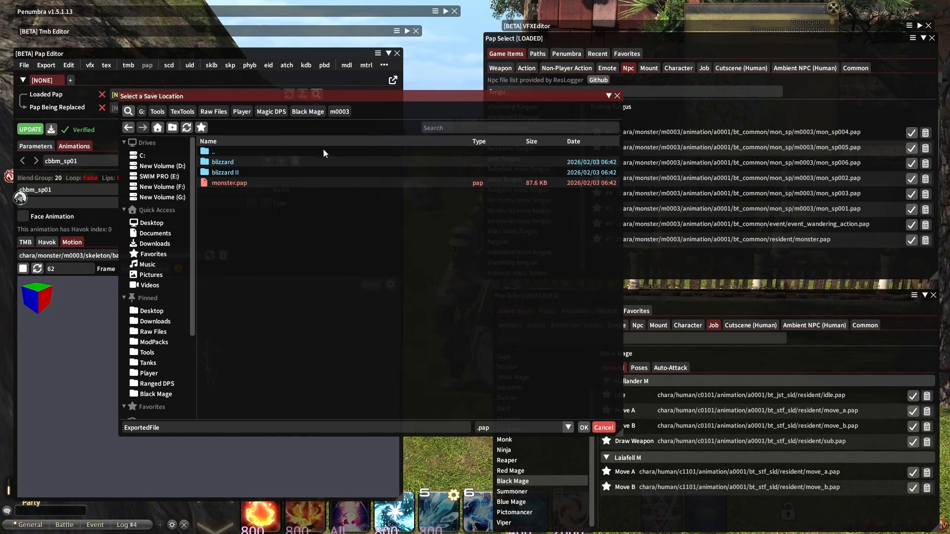
pyautogui.doubleClick(257, 172)
pyautogui.doubleClick(246, 161)
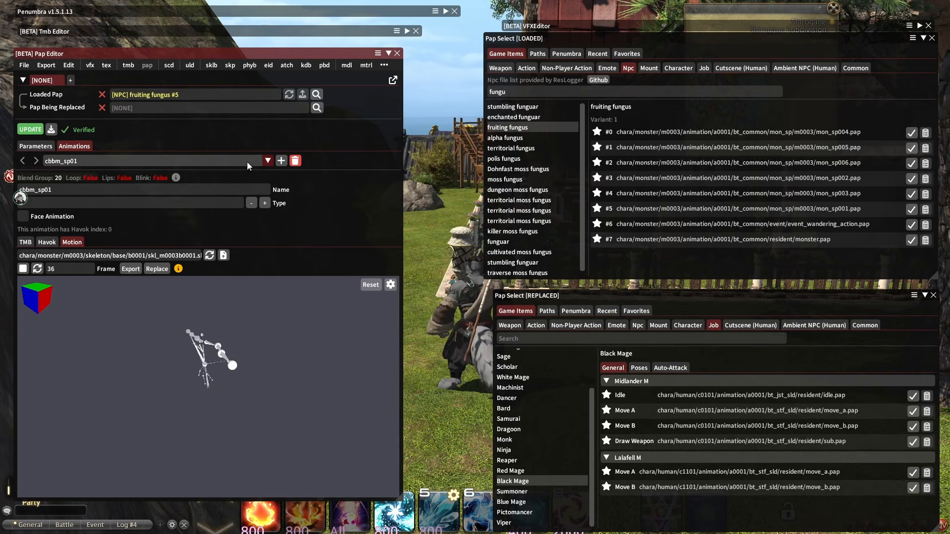
# Step: Load fruiting fungus #7 (resident/monster.pap) and export it over monster.pap in the m0003 folder
pyautogui.click(911, 239)
pyautogui.click(51, 129)
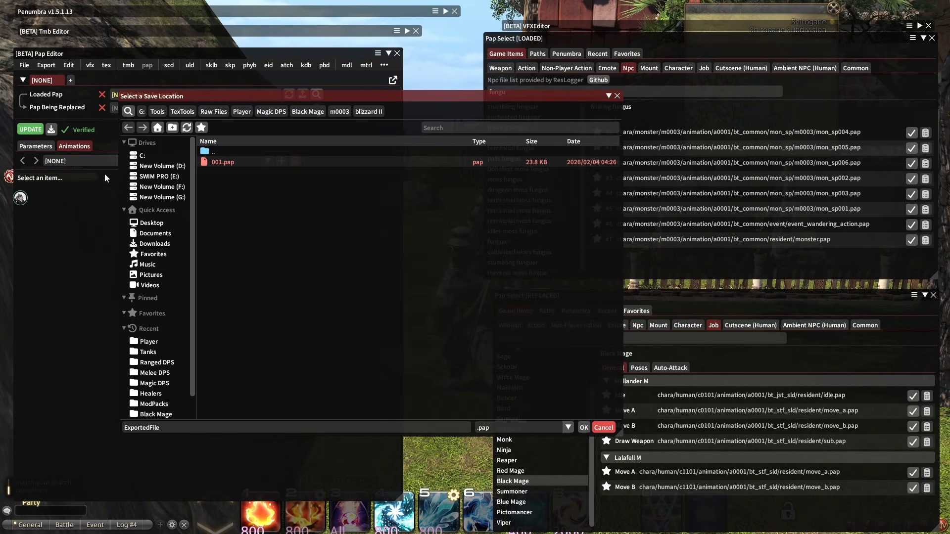
pyautogui.click(341, 113)
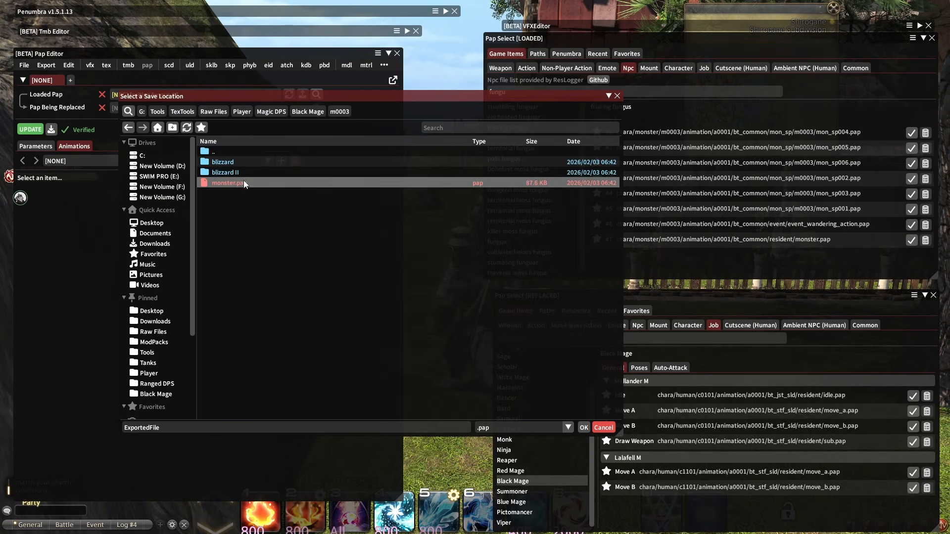
pyautogui.doubleClick(244, 181)
# Step: Preview the cbbm_id0 idle motion of the loaded monster animation file
pyautogui.click(87, 165)
pyautogui.click(81, 181)
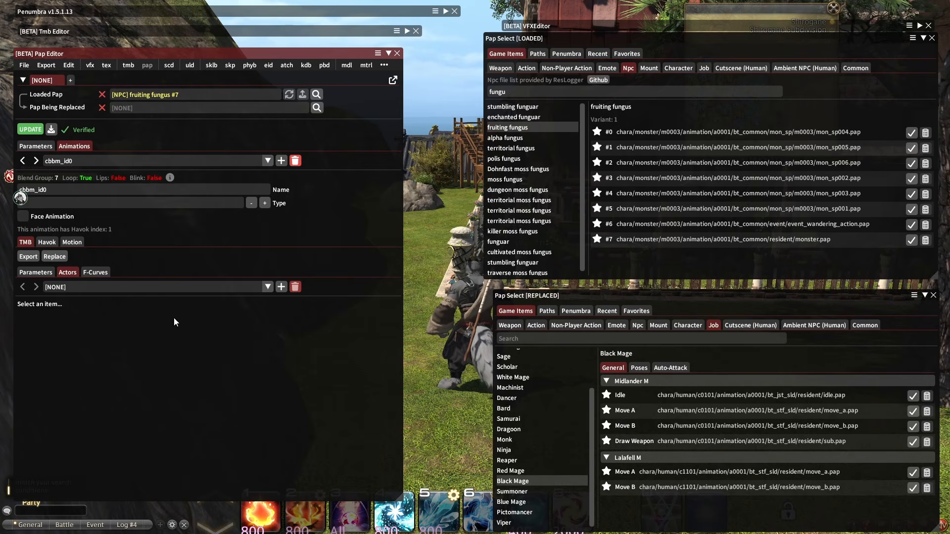
pyautogui.moveTo(104, 322); pyautogui.dragTo(82, 296)
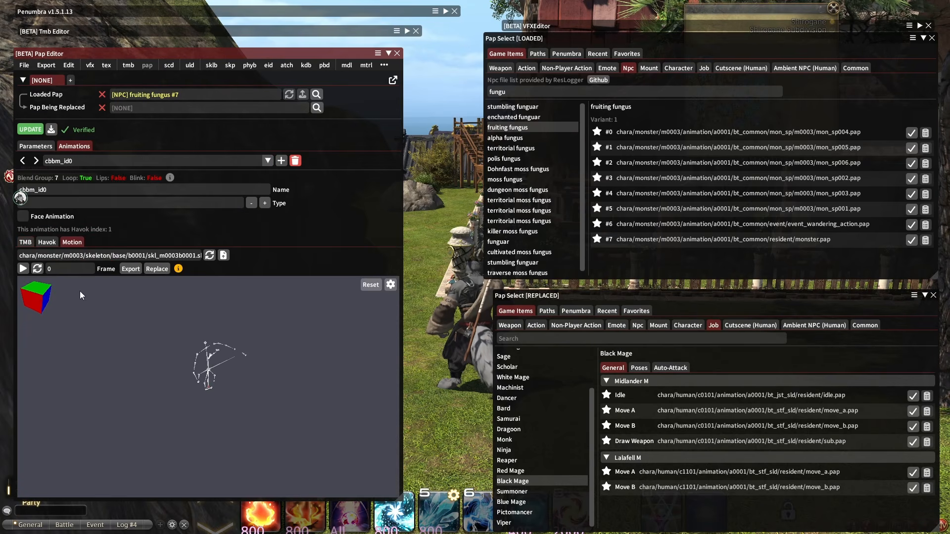
pyautogui.click(22, 269)
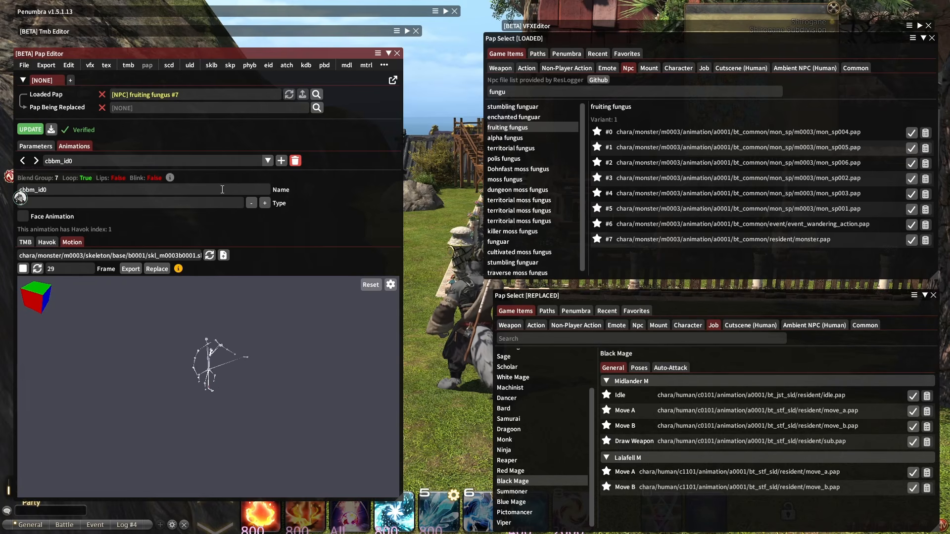
# Step: Clear the loaded PAP and bring up the Sklb Editor with the Pap Editor and its selection windows out of the way
pyautogui.click(102, 94)
pyautogui.click(217, 64)
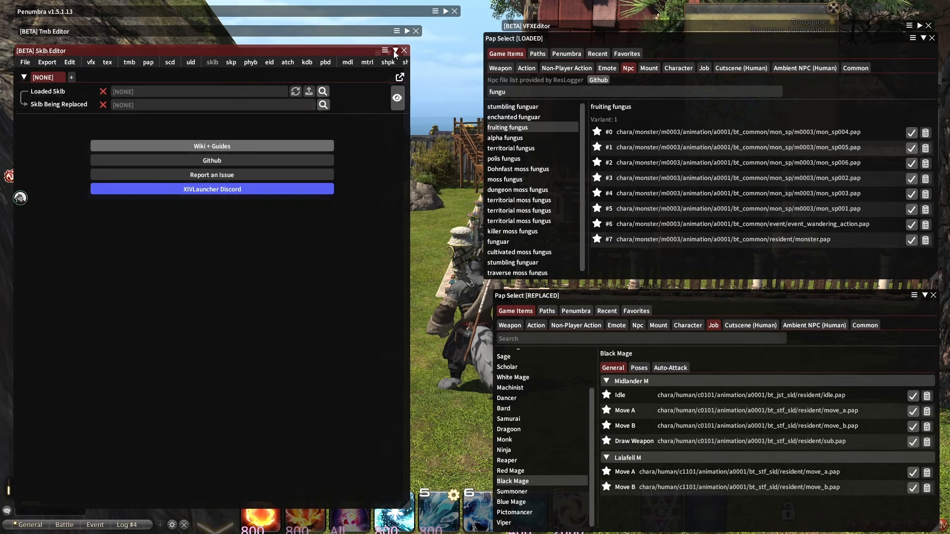
pyautogui.click(395, 51)
pyautogui.moveTo(379, 51); pyautogui.dragTo(380, 68)
pyautogui.click(388, 54)
pyautogui.click(395, 67)
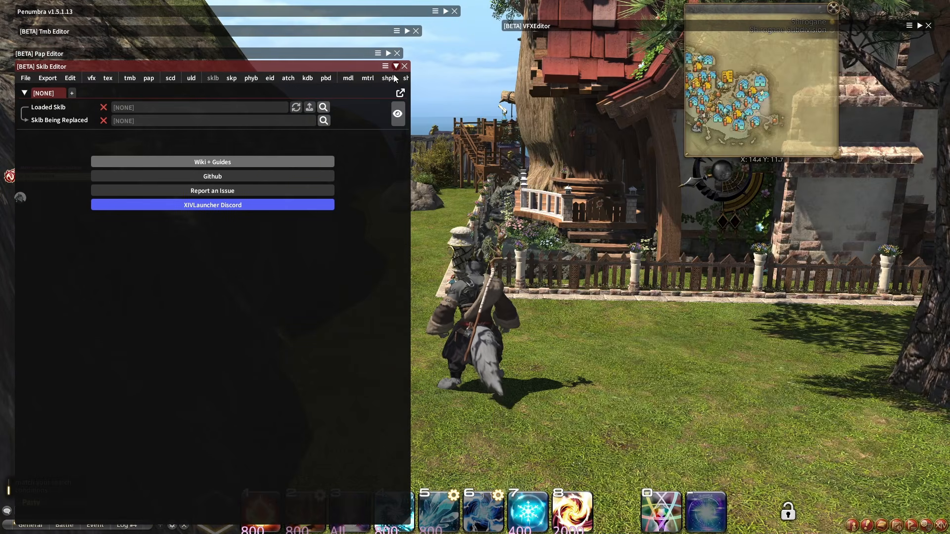
# Step: Search the NPC skeletons for "funguar" and load stumbling funguar #0 (skl_m0003b0001.sklb) into the Sklb Editor
pyautogui.click(323, 107)
pyautogui.click(323, 120)
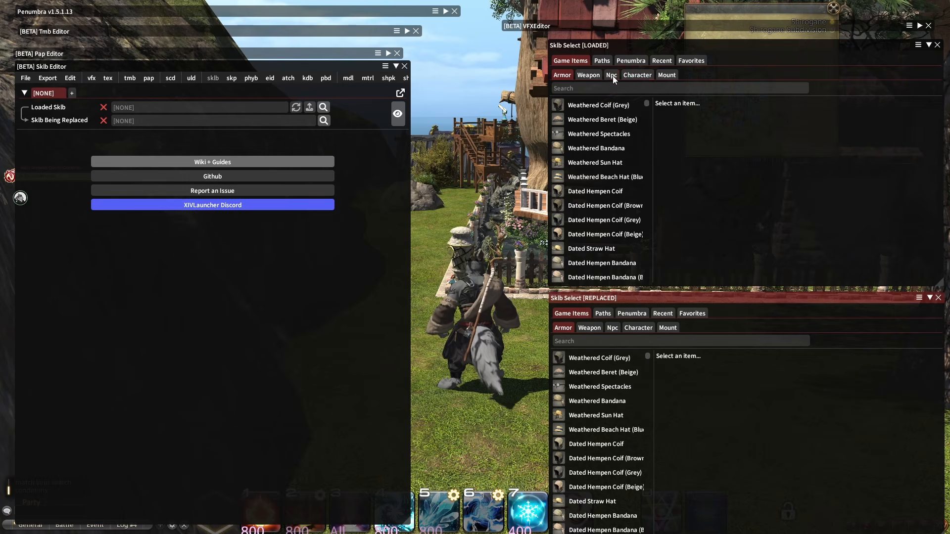
pyautogui.click(611, 74)
pyautogui.click(619, 98)
pyautogui.write('fu')
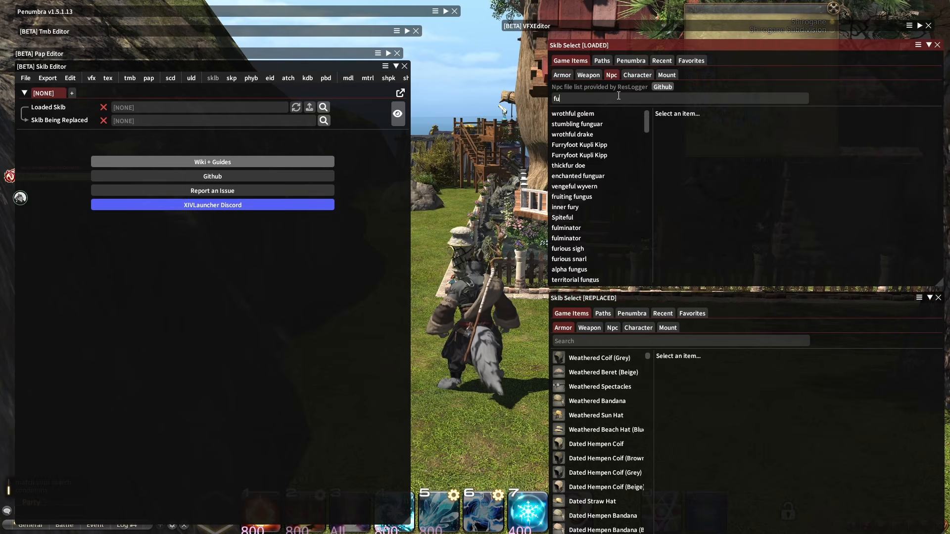
pyautogui.write('nguar')
pyautogui.click(608, 113)
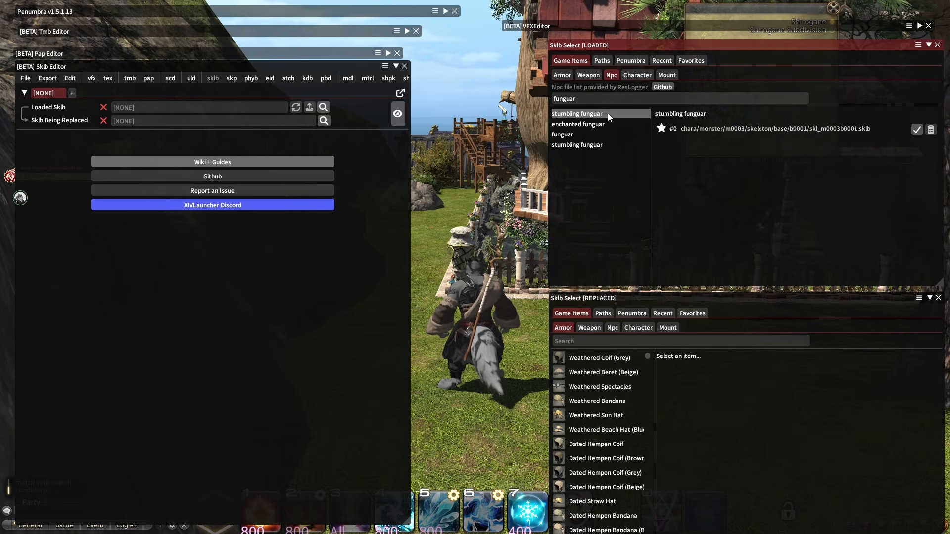
pyautogui.click(916, 129)
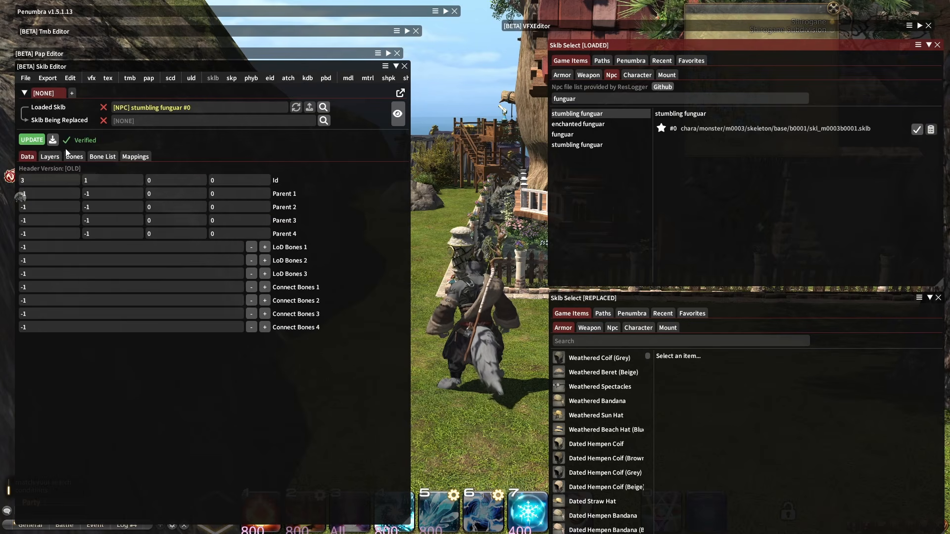
# Step: Export the loaded skeleton over funguar.sklb in the m0003 folder
pyautogui.click(53, 140)
pyautogui.click(227, 183)
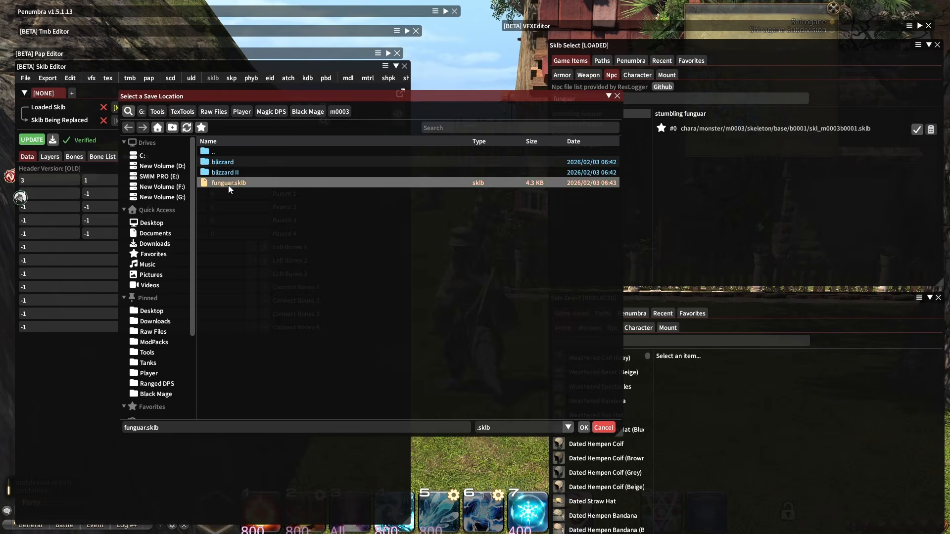
pyautogui.doubleClick(228, 185)
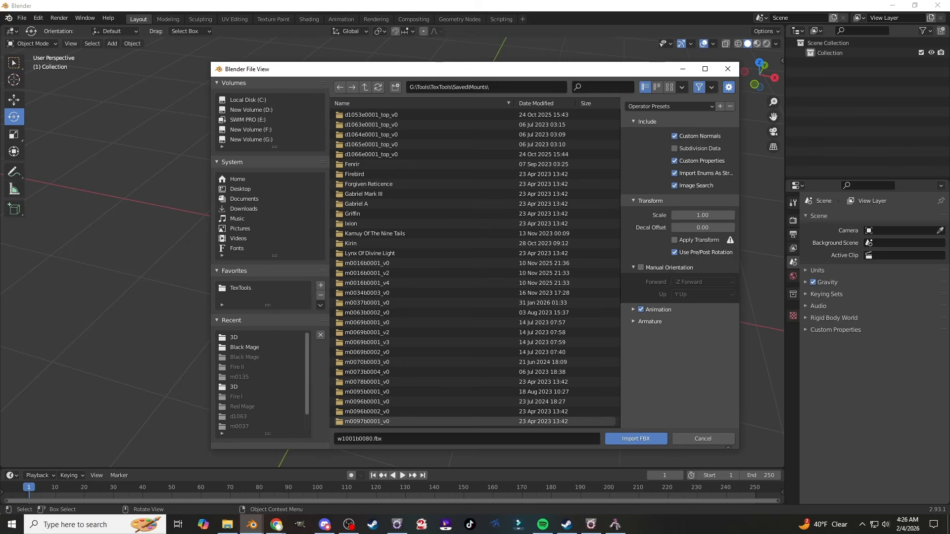
# Step: Import the funguar model m0003b0001.fbx from the 3D subfolder of m0003b0001_v0 in the TexTools saved Mounts folder
pyautogui.click(234, 339)
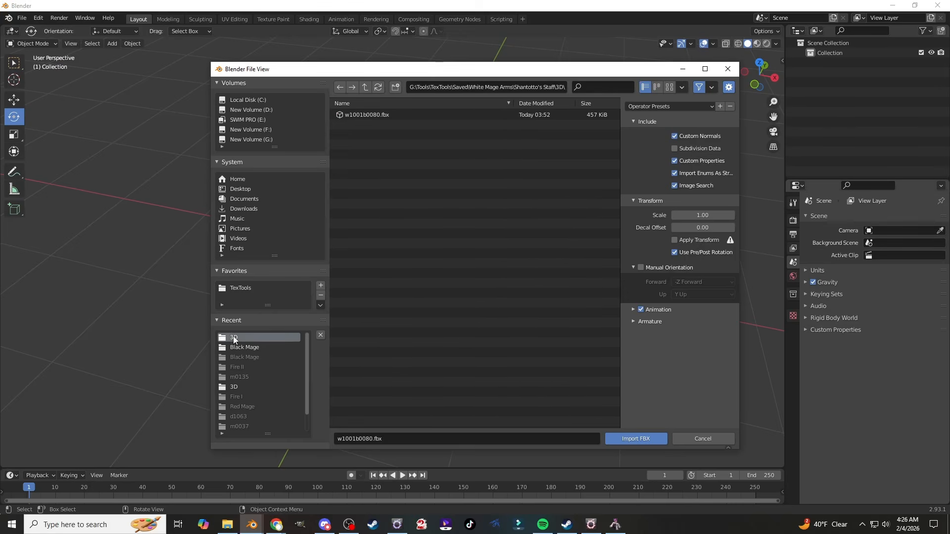
pyautogui.click(235, 385)
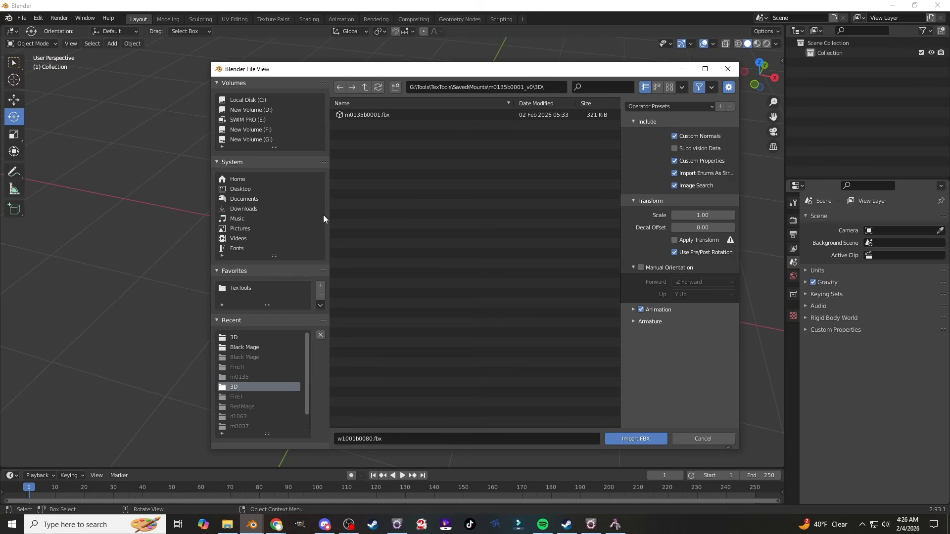
pyautogui.click(364, 88)
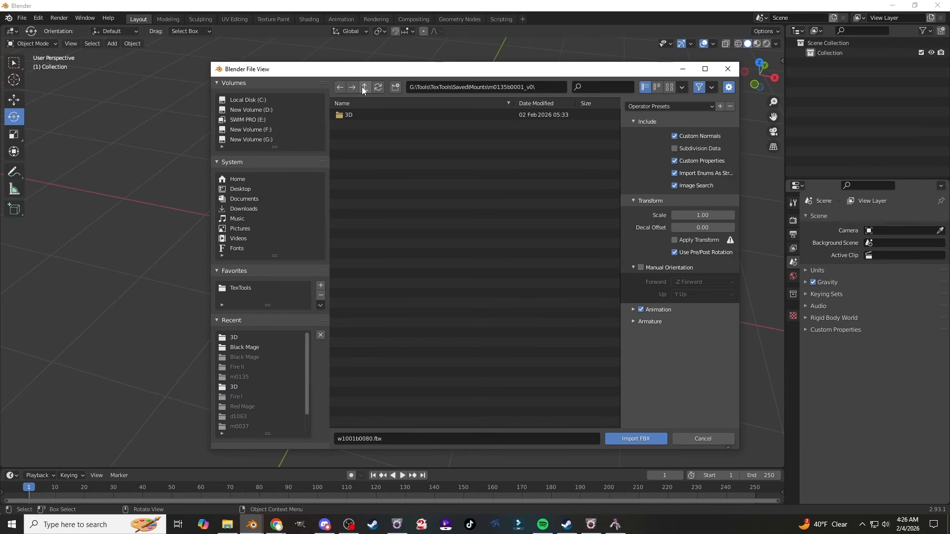
pyautogui.click(365, 88)
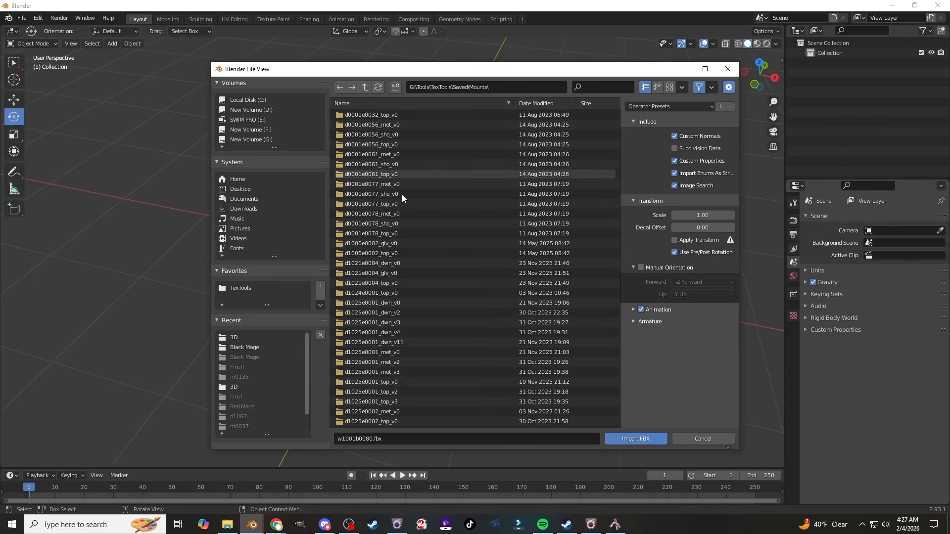
pyautogui.scroll(-15, 400, 206)
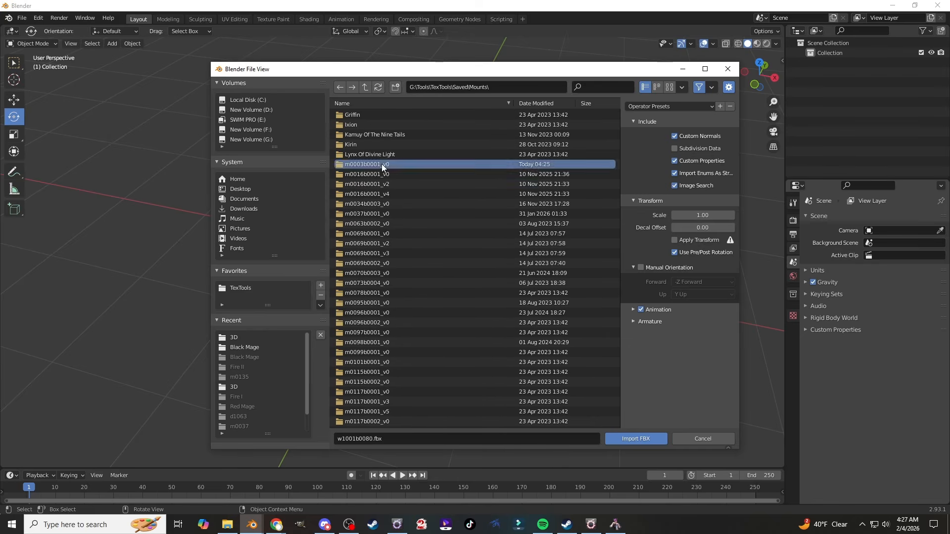
pyautogui.doubleClick(382, 165)
pyautogui.doubleClick(365, 117)
pyautogui.doubleClick(364, 116)
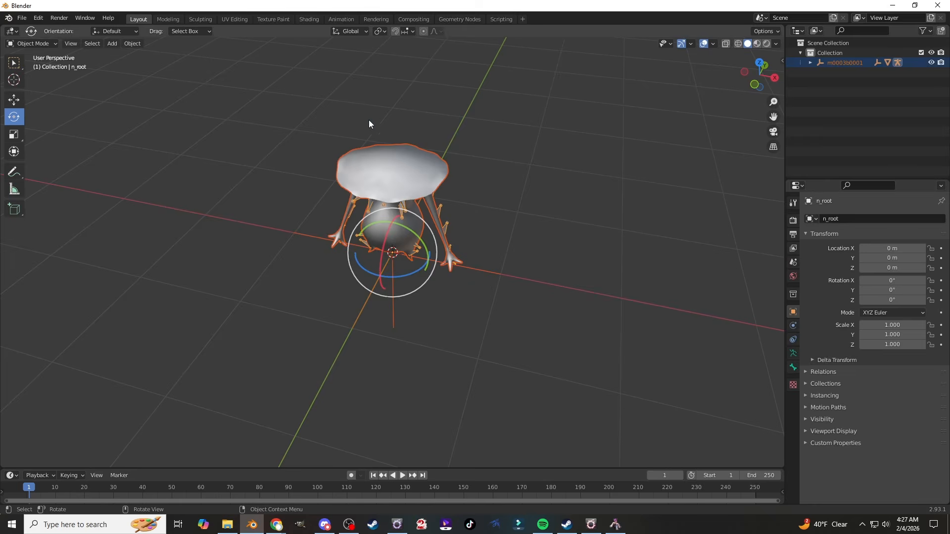
# Step: Expand the m0003b0001 hierarchy through n_root to its mesh part and view the model from the front
pyautogui.moveTo(359, 195); pyautogui.dragTo(360, 162, button='middle')
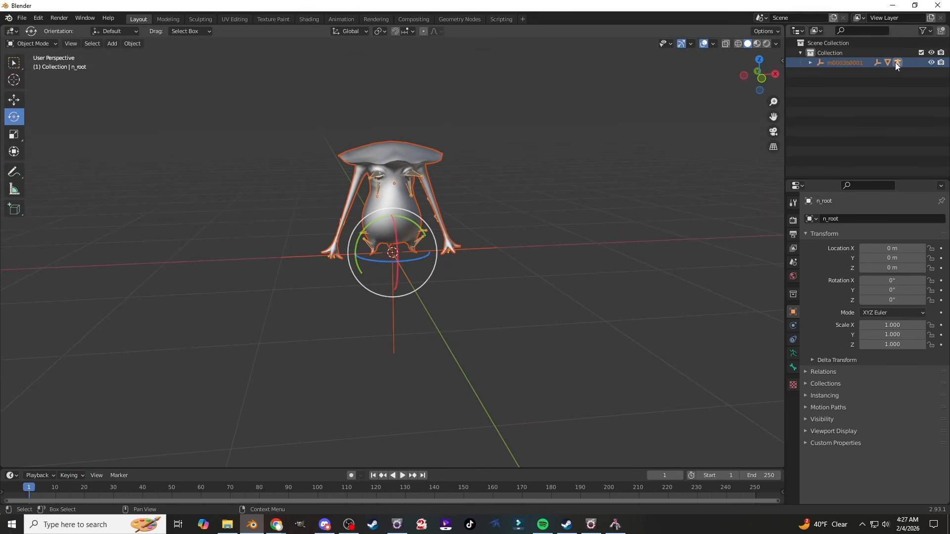
pyautogui.click(809, 63)
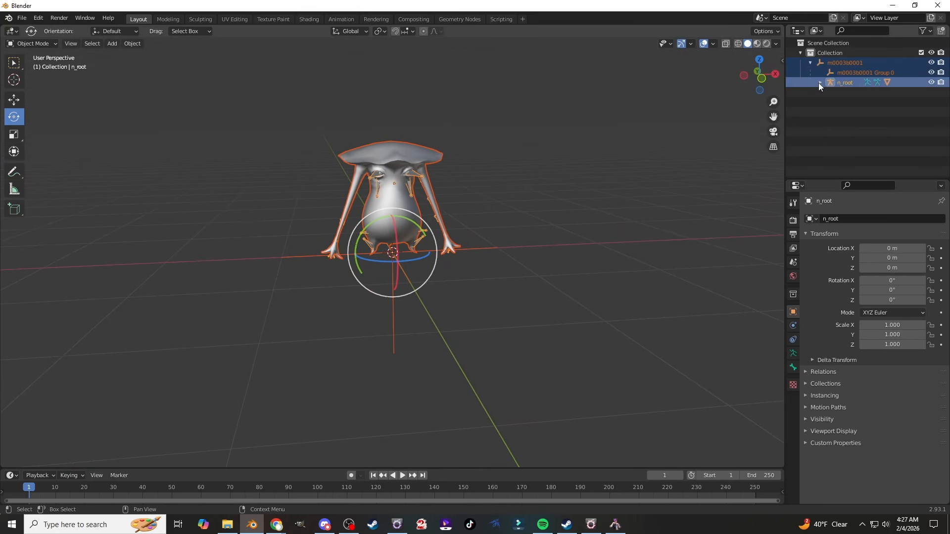
pyautogui.click(820, 82)
pyautogui.click(829, 112)
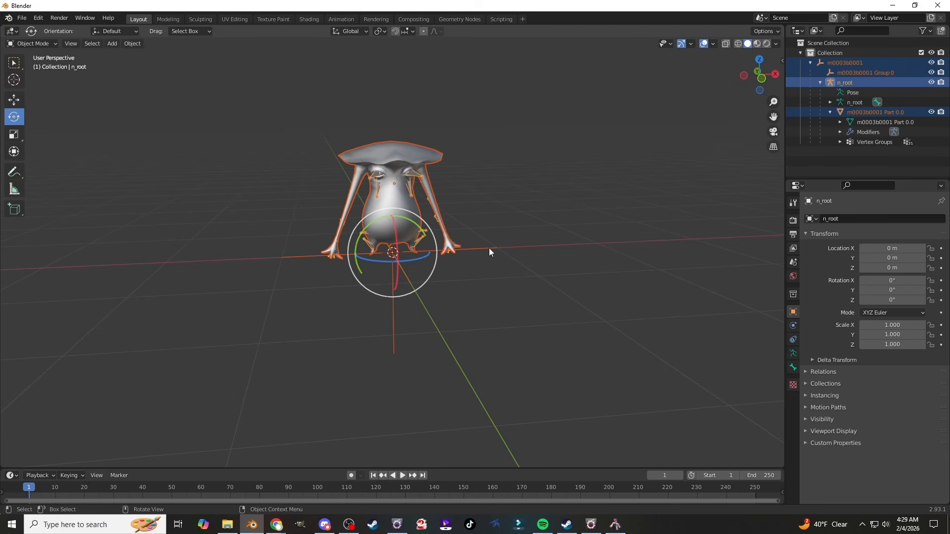
pyautogui.click(758, 70)
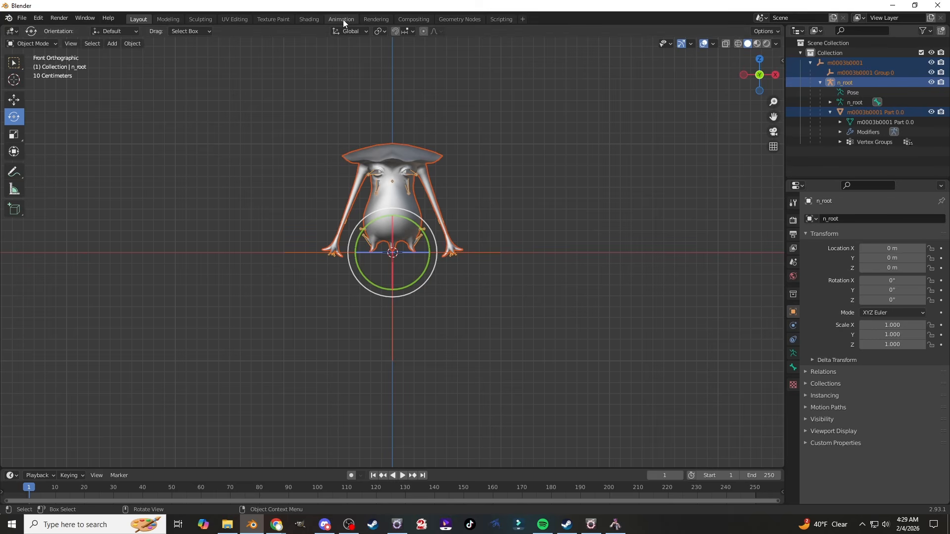
pyautogui.click(22, 19)
pyautogui.moveTo(40, 152)
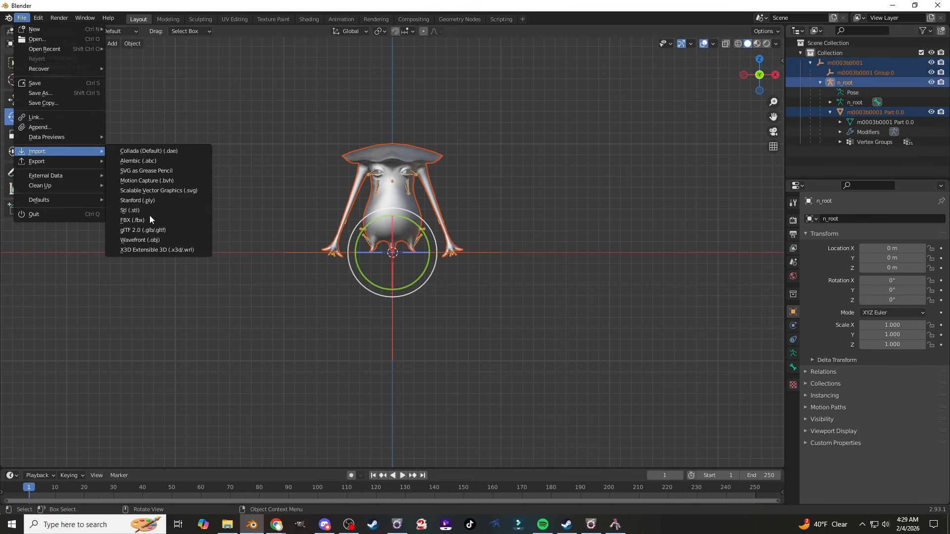
pyautogui.click(150, 220)
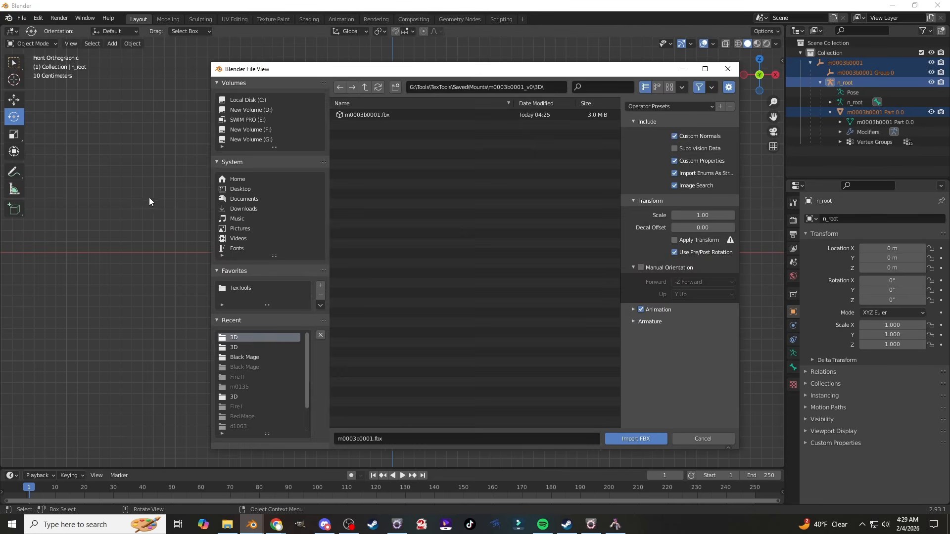
pyautogui.click(235, 357)
pyautogui.doubleClick(364, 125)
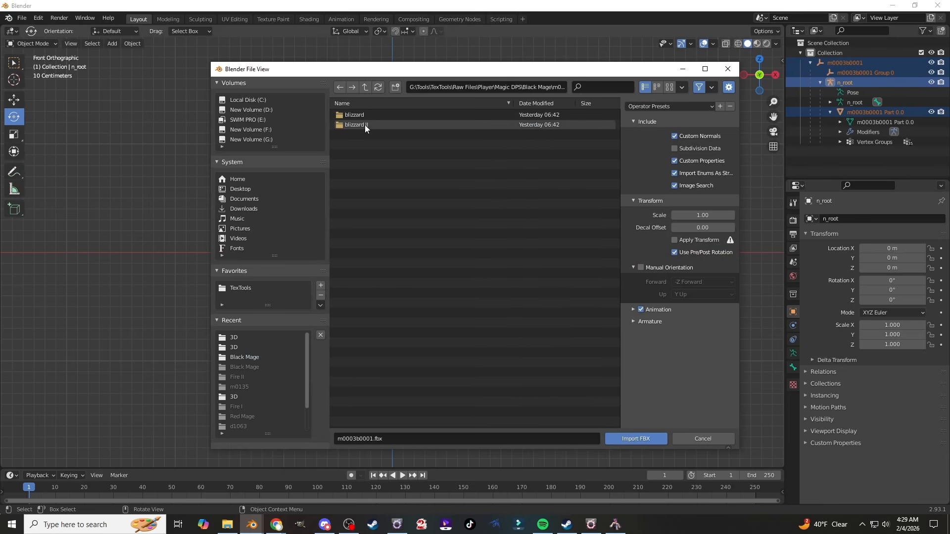
pyautogui.click(727, 69)
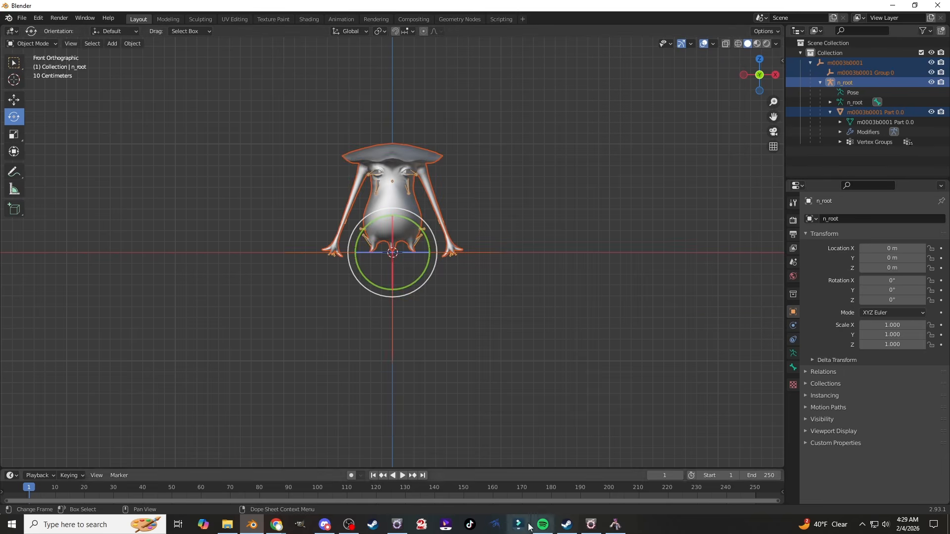
# Step: Switch to XAT and load the monster PAP and the funguar SKLB from the Black Mage m0003 folder
pyautogui.click(615, 524)
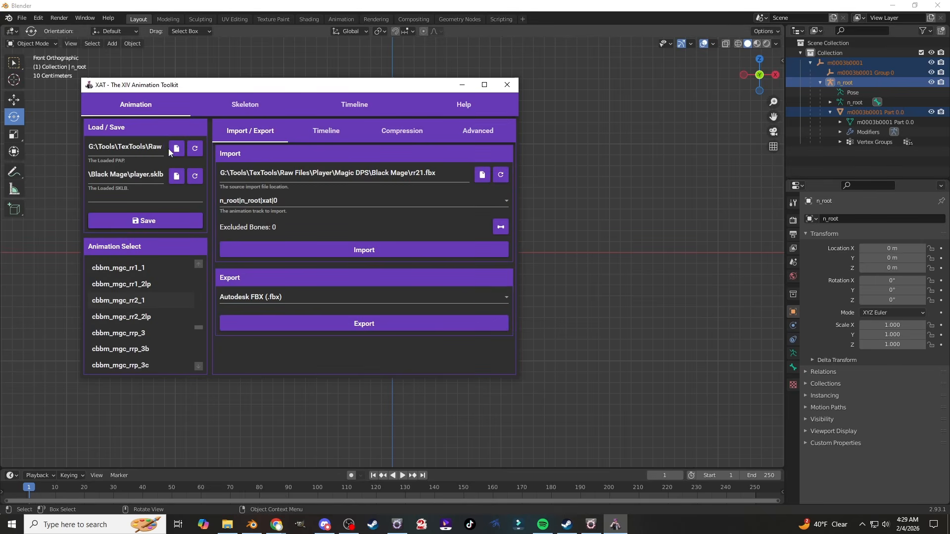
pyautogui.click(180, 150)
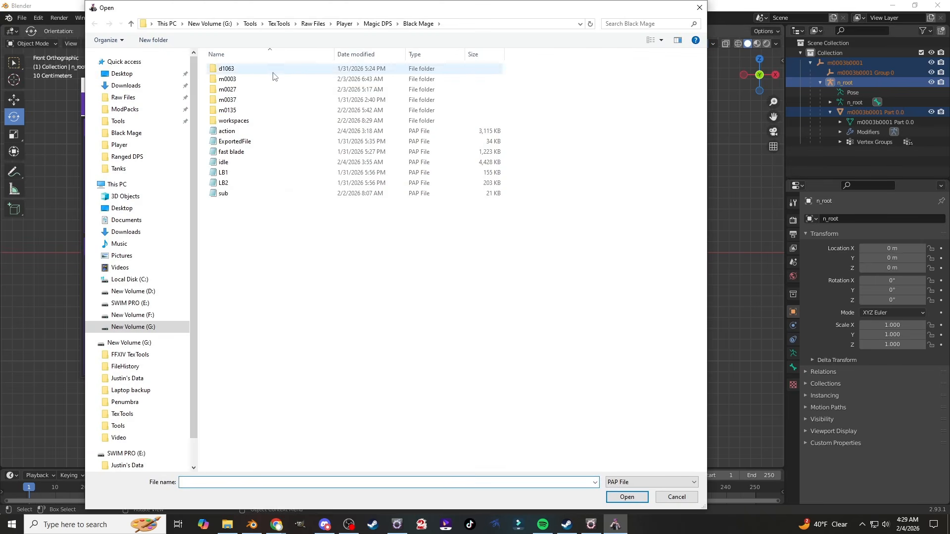
pyautogui.doubleClick(257, 79)
pyautogui.doubleClick(258, 79)
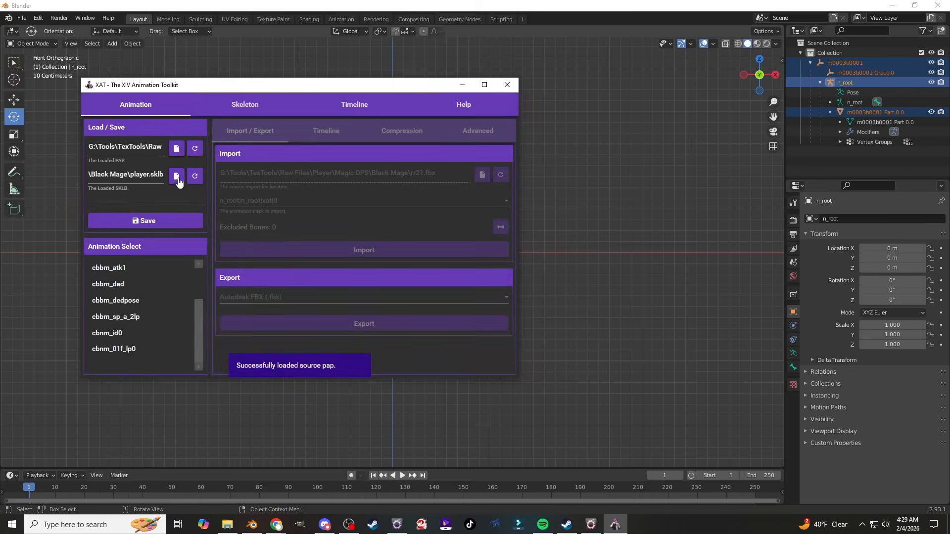
pyautogui.click(176, 176)
pyautogui.doubleClick(243, 96)
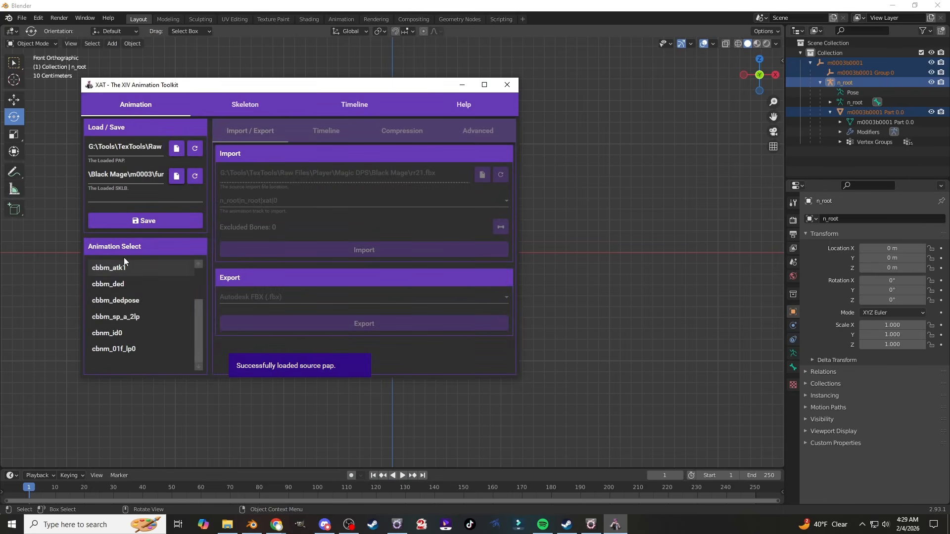
# Step: Export the cbnm_id0 idle animation as an Autodesk FBX into the m0003 folder
pyautogui.click(114, 333)
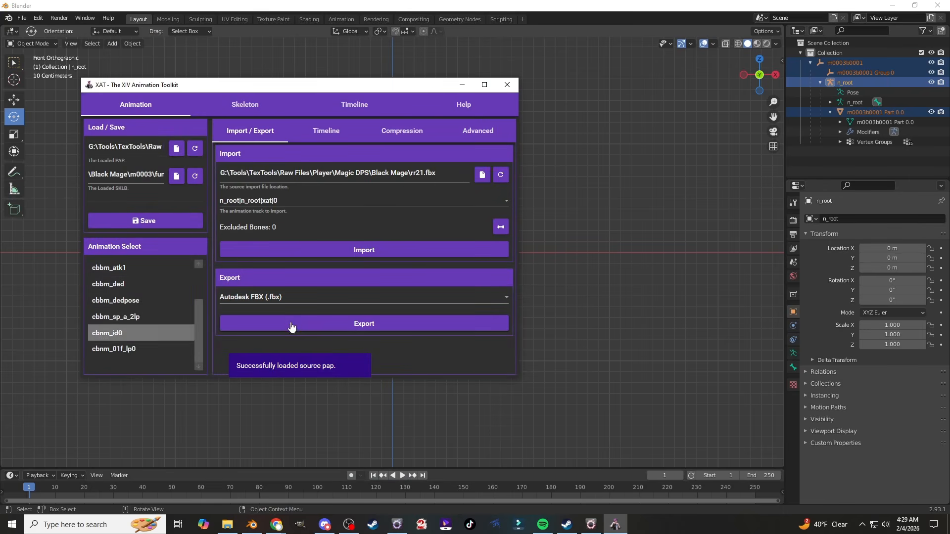
pyautogui.click(290, 322)
pyautogui.write('aa')
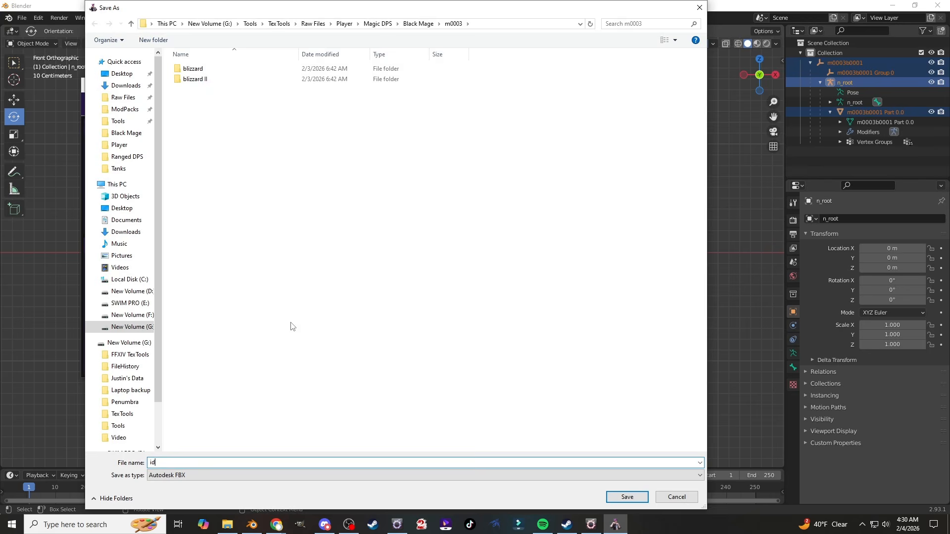
pyautogui.press('Return')
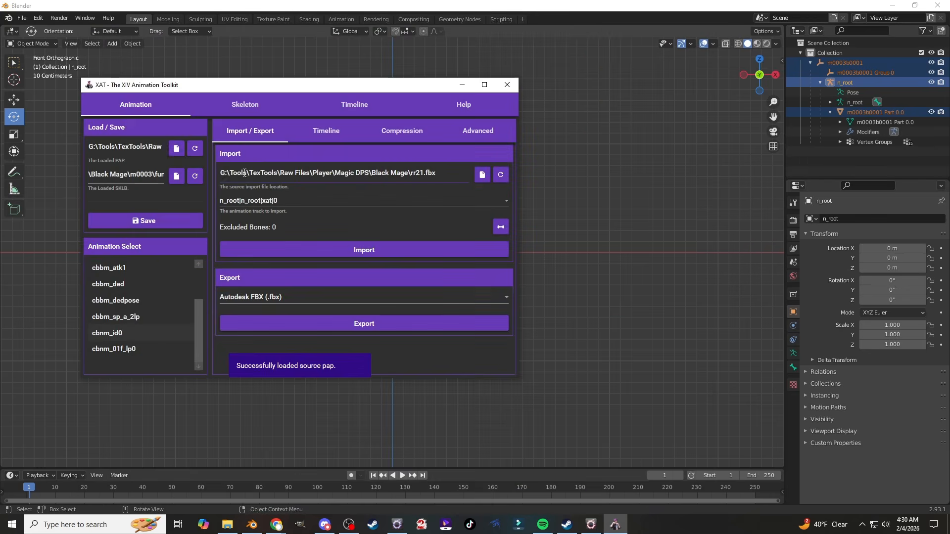
# Step: Load the PAP from the blizzard folder and export its cbbm_sp03 animation there as an FBX named 03
pyautogui.click(177, 149)
pyautogui.doubleClick(259, 72)
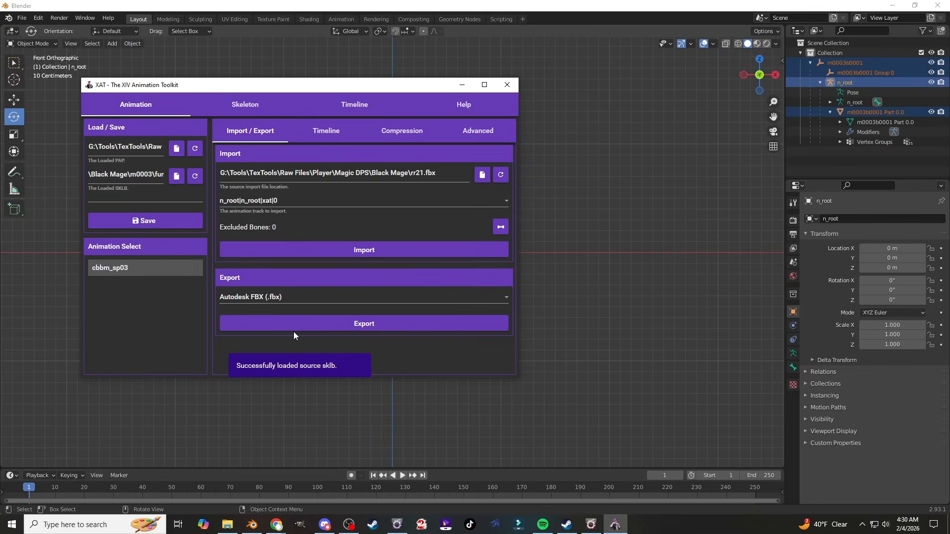
pyautogui.click(299, 323)
pyautogui.write('03')
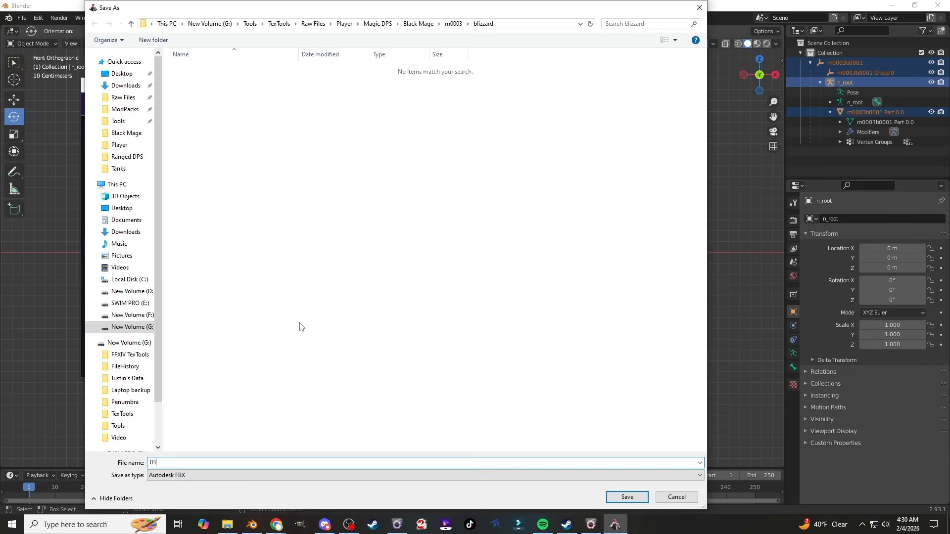
pyautogui.press('Return')
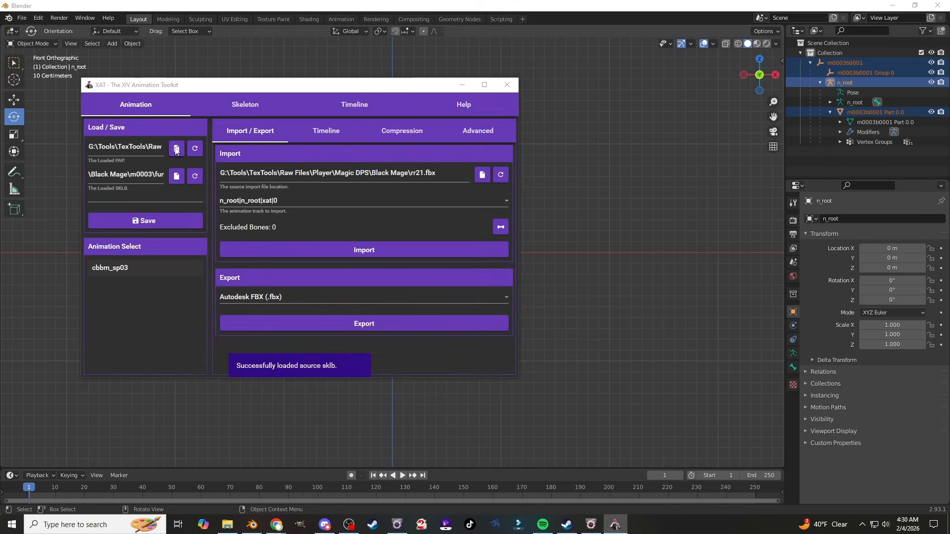
# Step: Load the 001 PAP from the blizzard II folder and export its cbbm_sp01 animation as an FBX
pyautogui.click(176, 150)
pyautogui.click(453, 24)
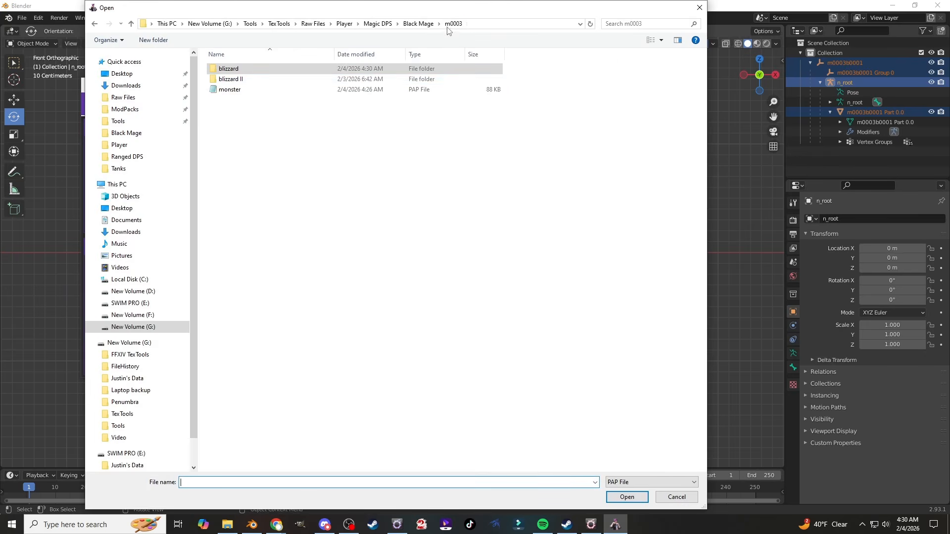
pyautogui.doubleClick(255, 82)
pyautogui.doubleClick(251, 69)
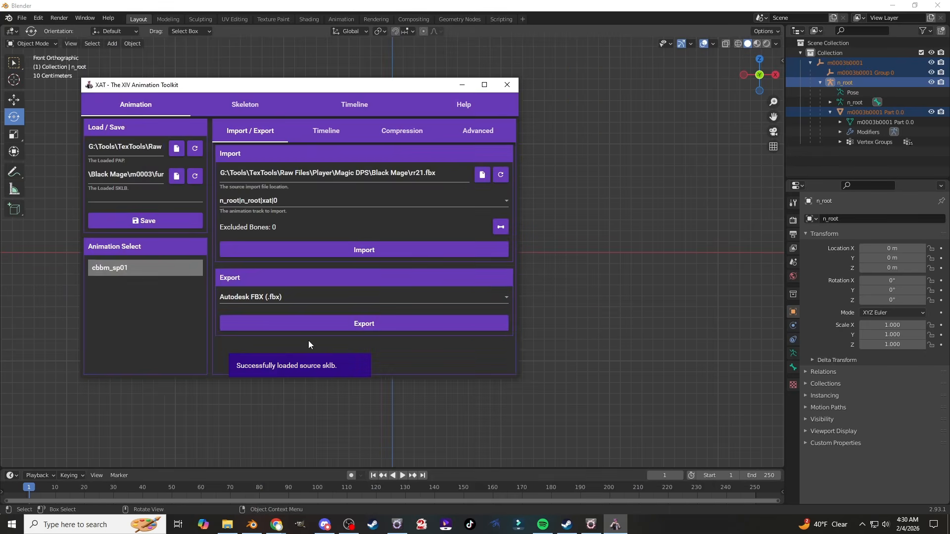
pyautogui.click(312, 327)
pyautogui.press('Return')
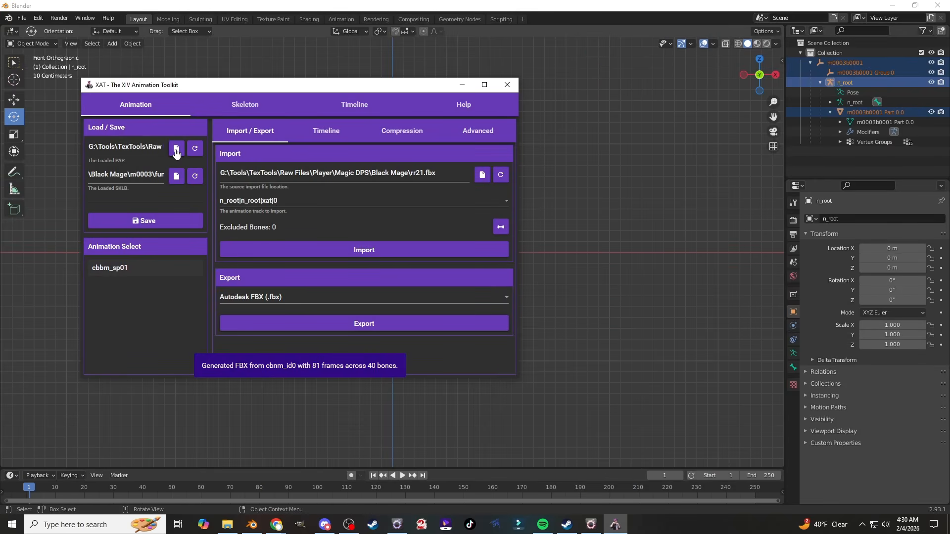
pyautogui.click(176, 149)
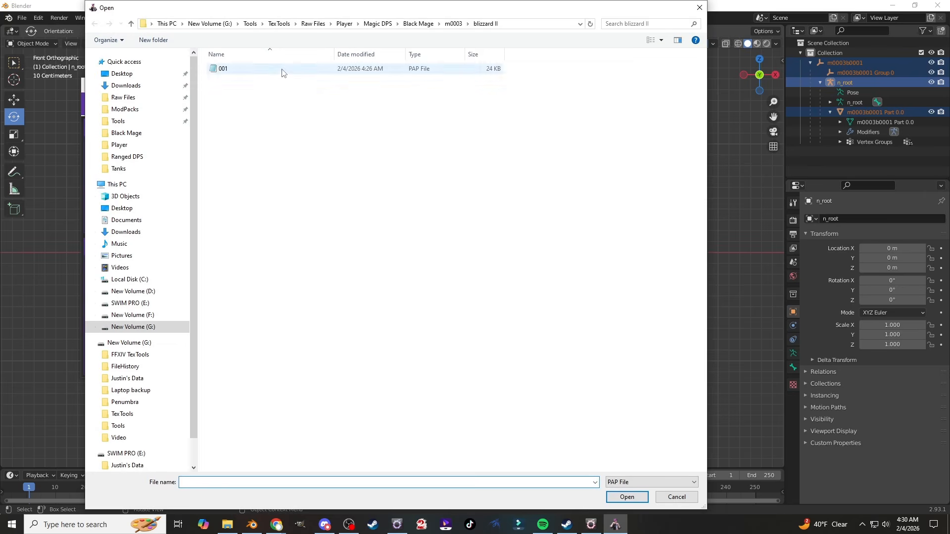
pyautogui.click(698, 10)
# Step: Switch back to Blender and import the exported idle animation FBX from the Black Mage m0003 folder
pyautogui.click(473, 11)
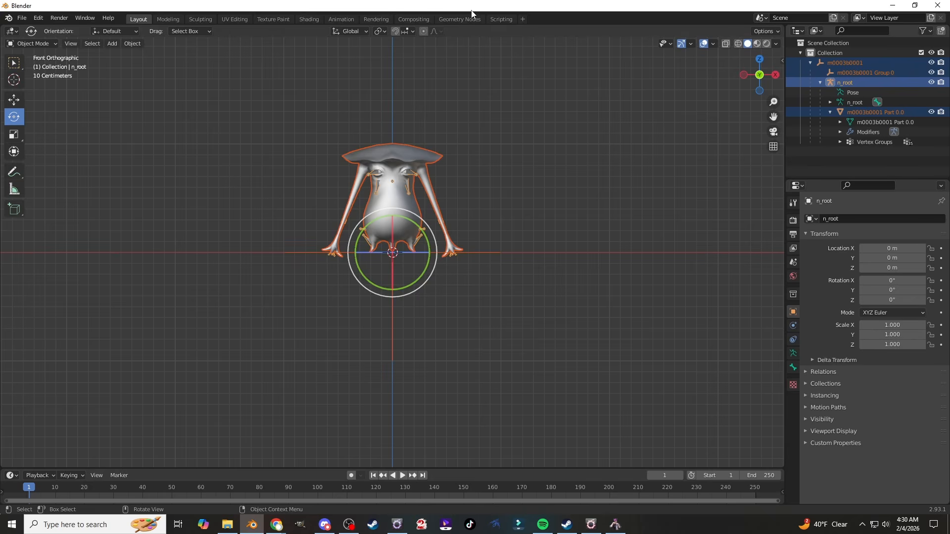
pyautogui.click(22, 18)
pyautogui.moveTo(49, 151)
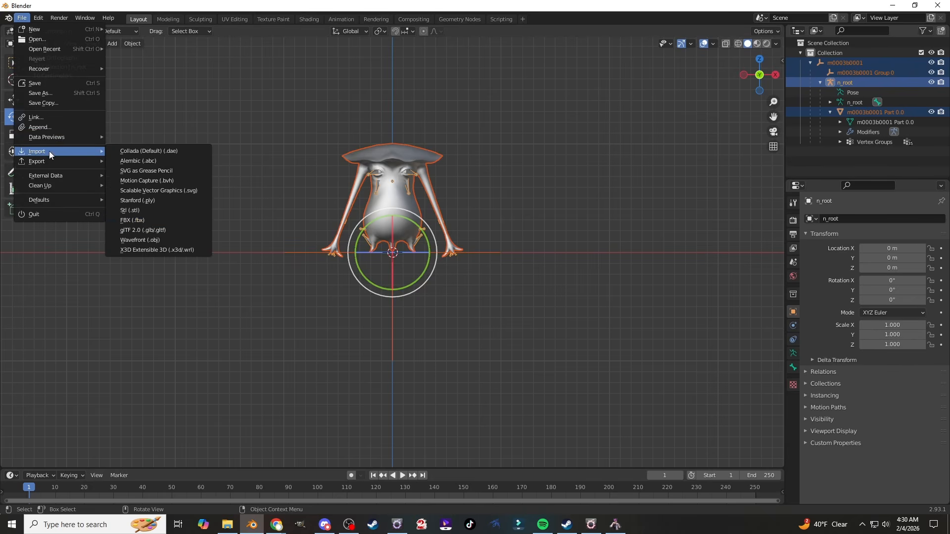
pyautogui.click(143, 221)
pyautogui.click(365, 87)
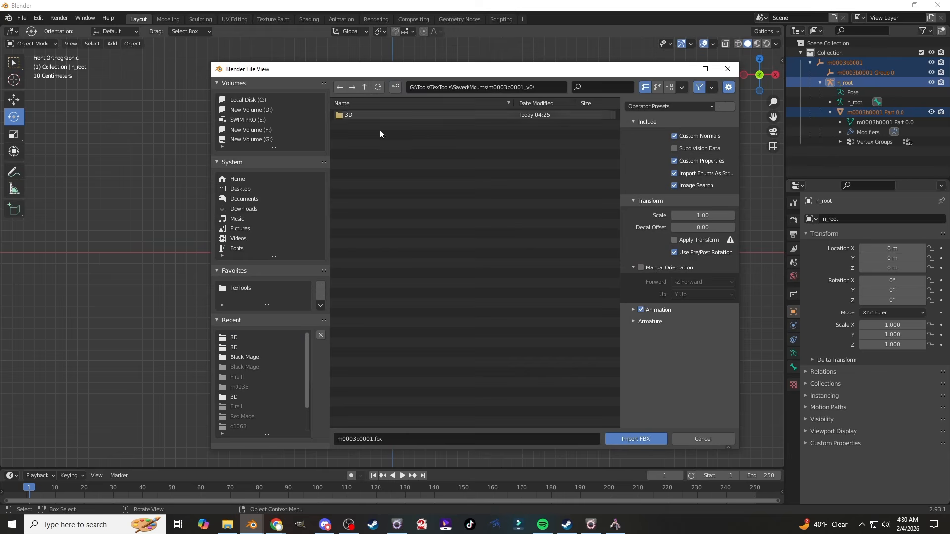
pyautogui.click(251, 359)
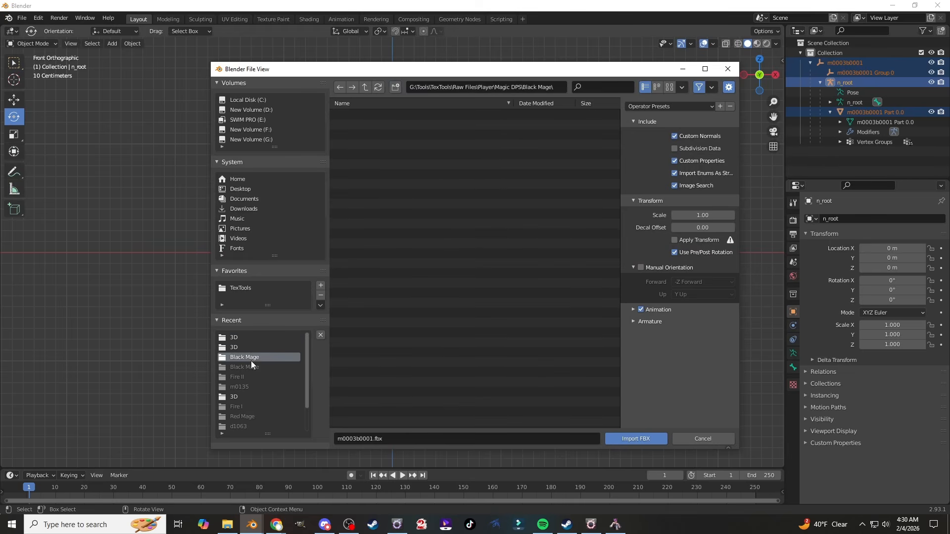
pyautogui.doubleClick(364, 126)
pyautogui.doubleClick(363, 133)
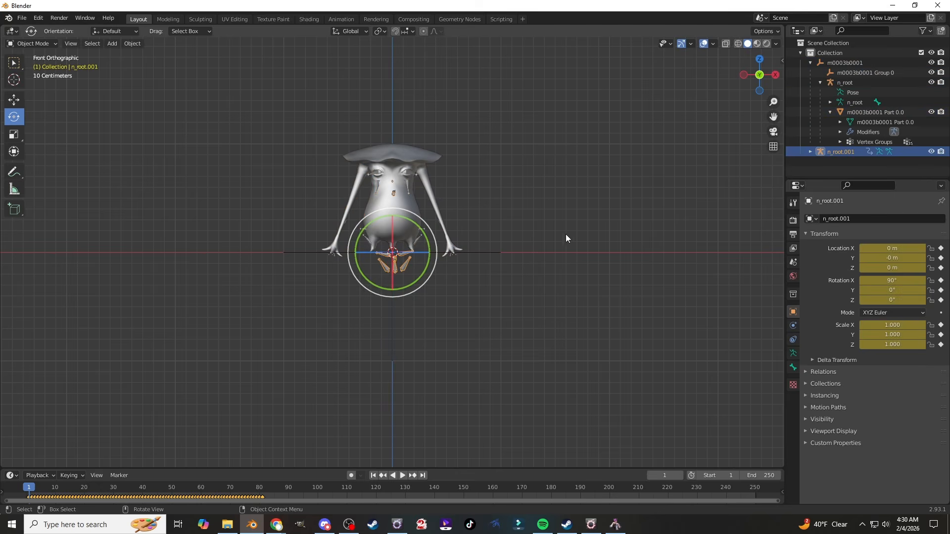
# Step: Try to link the animation data between the model's n_root armature and the imported idle armature n_root.001
pyautogui.moveTo(580, 227); pyautogui.dragTo(577, 247, button='middle')
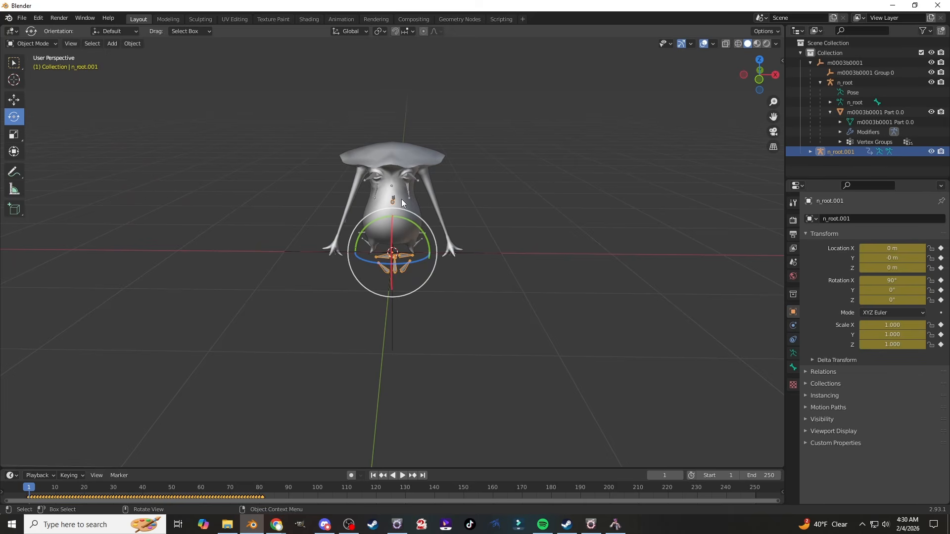
pyautogui.click(414, 176)
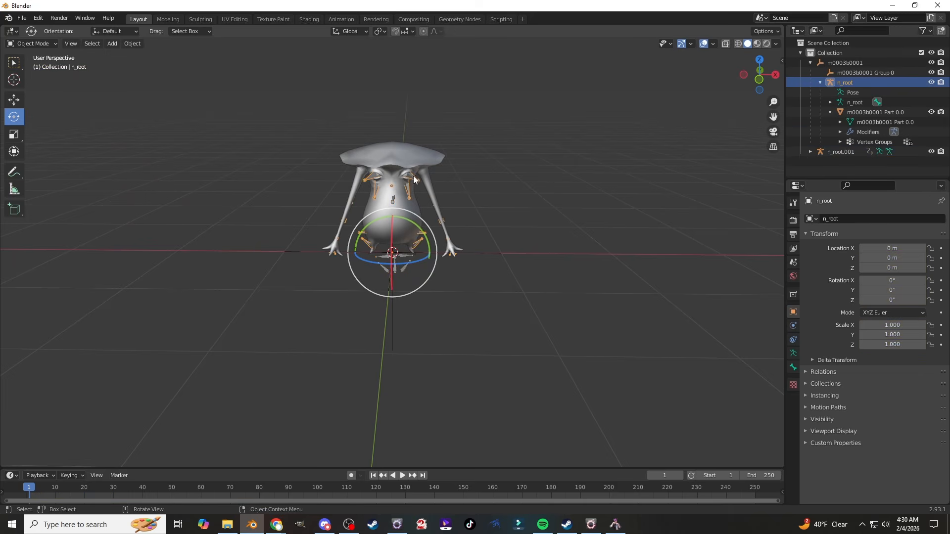
pyautogui.scroll(1, 411, 233)
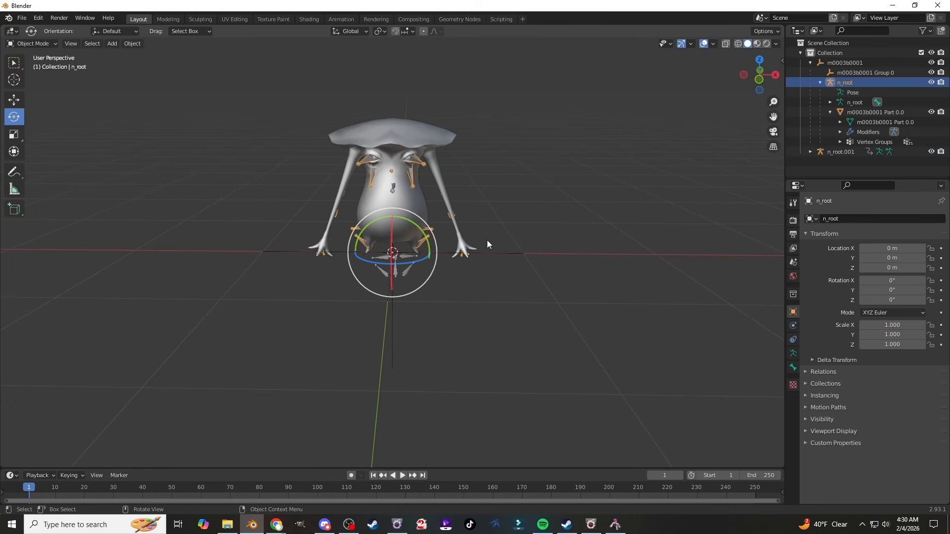
pyautogui.scroll(2, 399, 287)
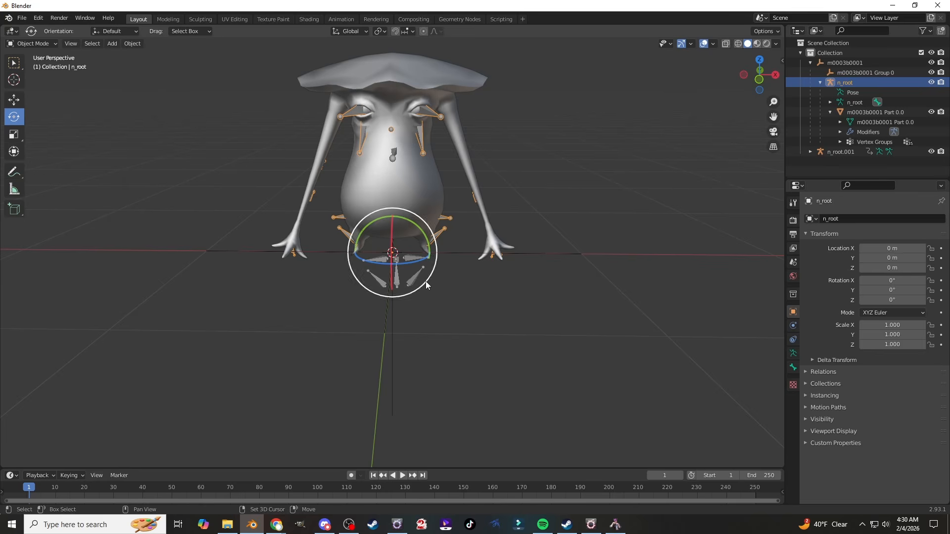
pyautogui.click(414, 281)
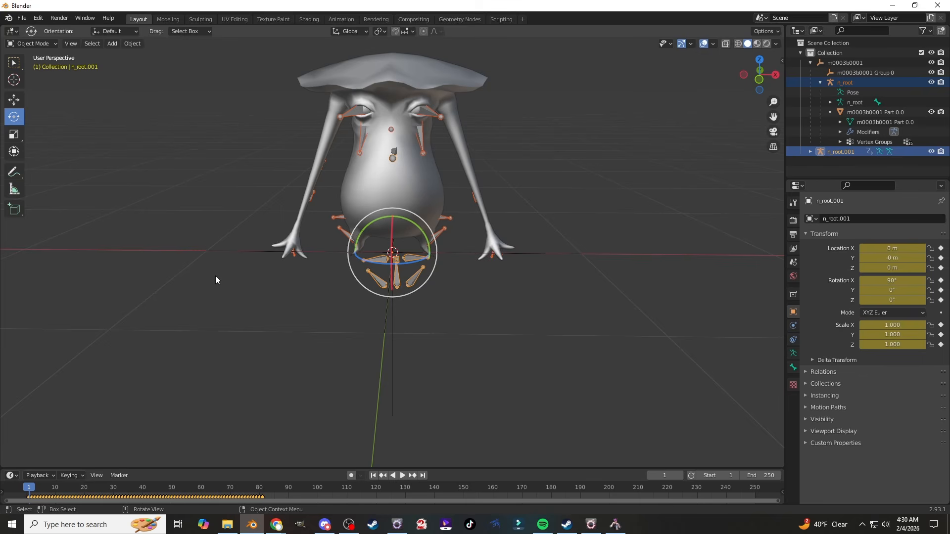
pyautogui.hotkey('ctrl', 'l')
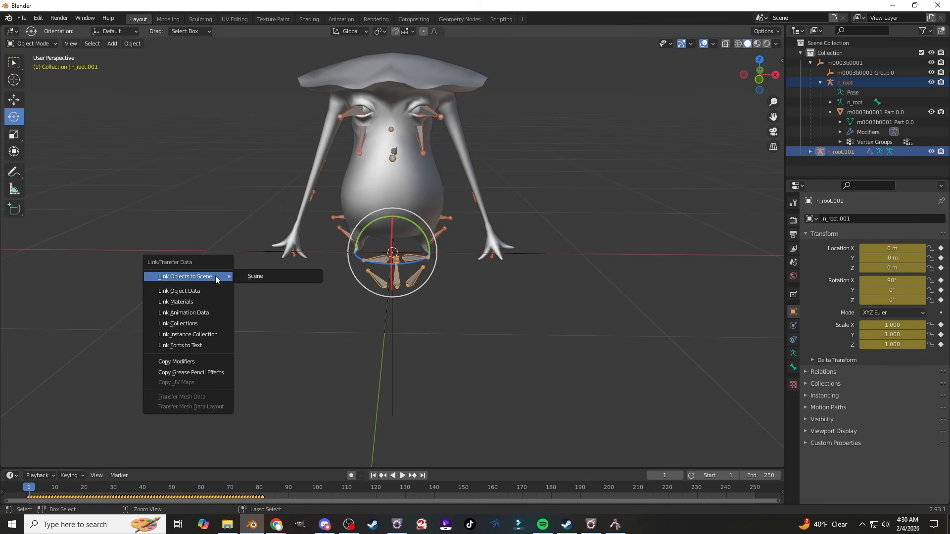
pyautogui.click(172, 313)
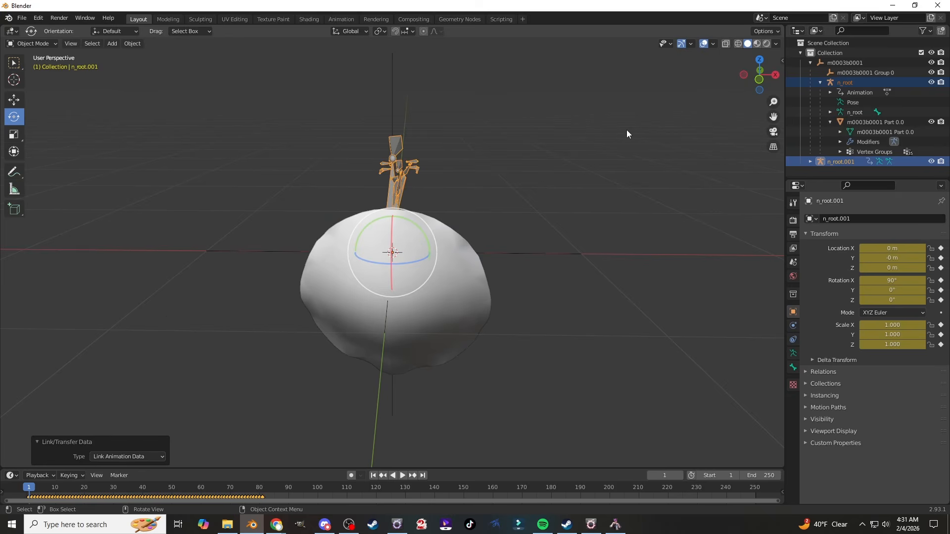
# Step: Play the linked idle animation and inspect the deformed model from several angles
pyautogui.moveTo(626, 130); pyautogui.dragTo(611, 430, button='middle')
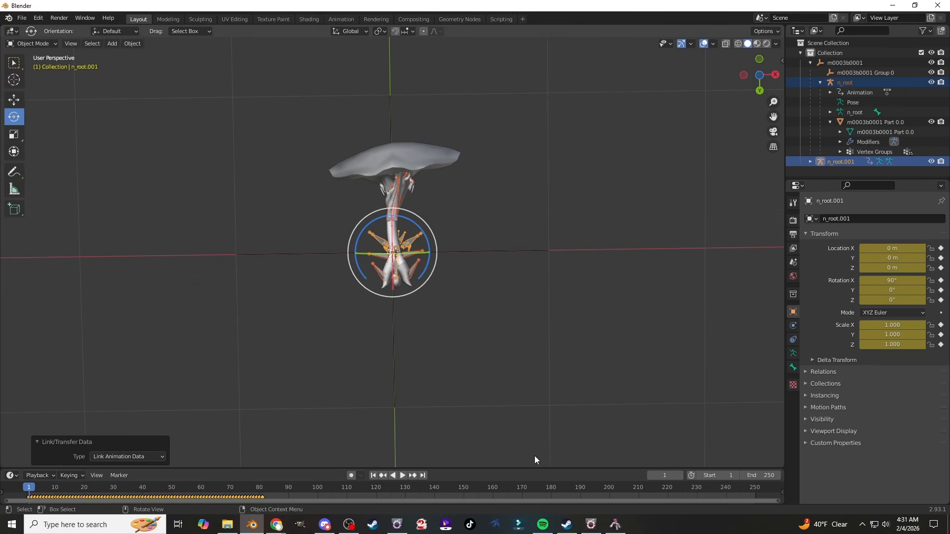
pyautogui.click(403, 476)
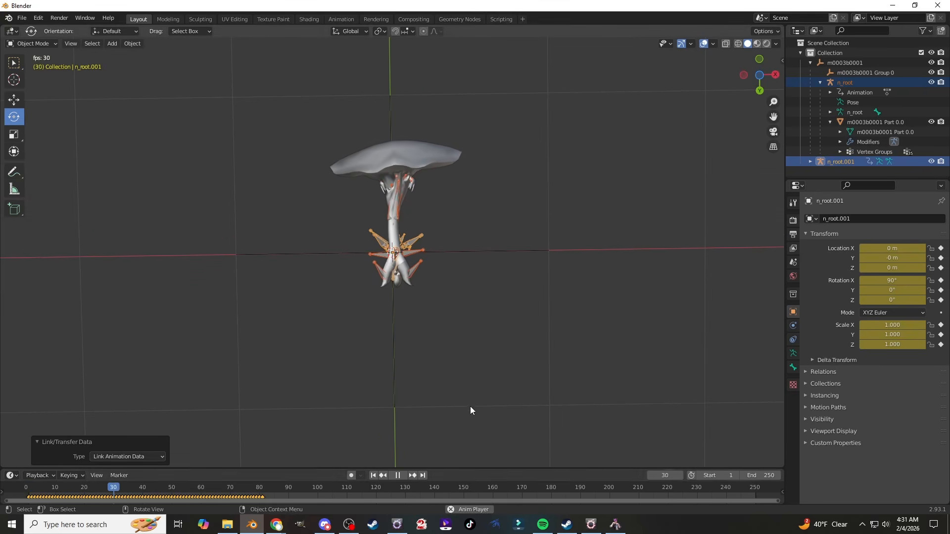
pyautogui.scroll(3, 476, 398)
pyautogui.moveTo(476, 397); pyautogui.dragTo(370, 302, button='middle')
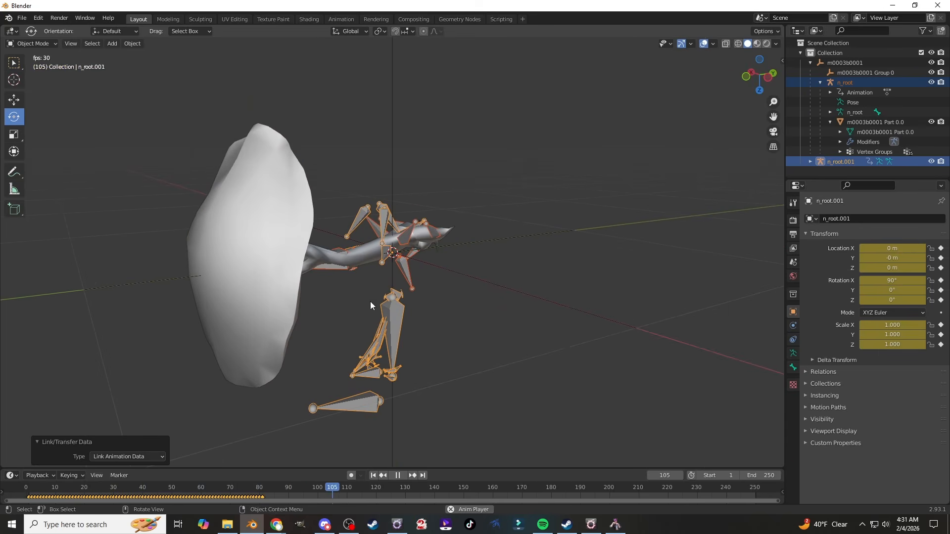
pyautogui.click(760, 58)
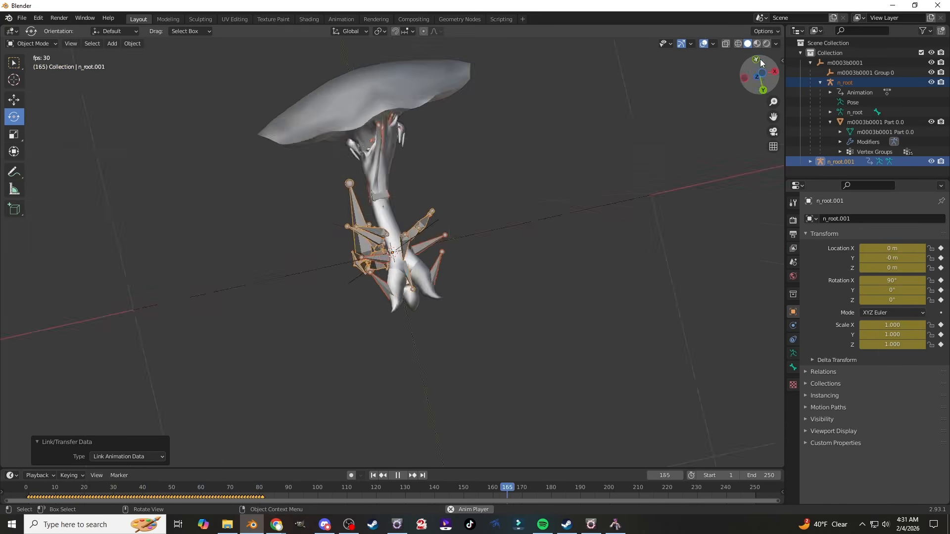
# Step: Revert the scene through the undo history to the first FBX import, discarding the linked animation and the idle armature
pyautogui.click(39, 18)
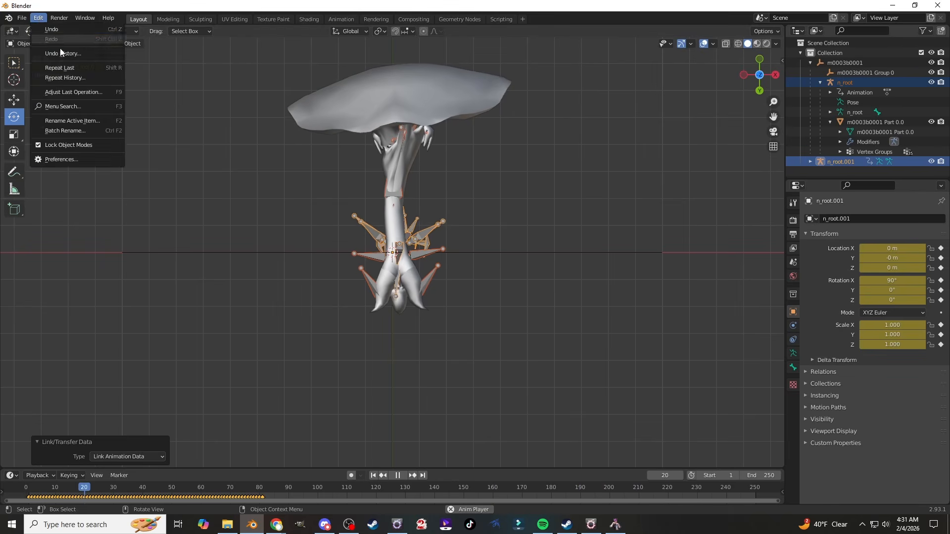
pyautogui.click(60, 52)
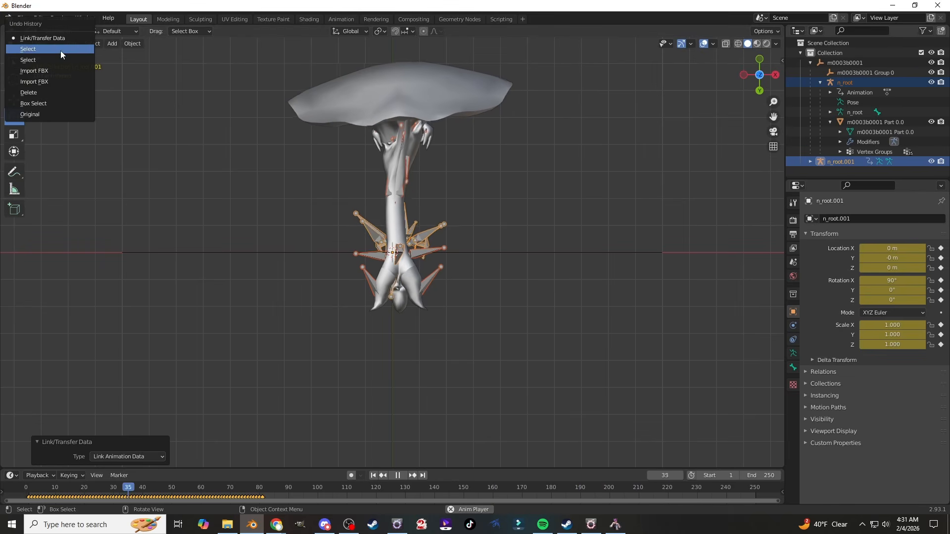
pyautogui.click(39, 82)
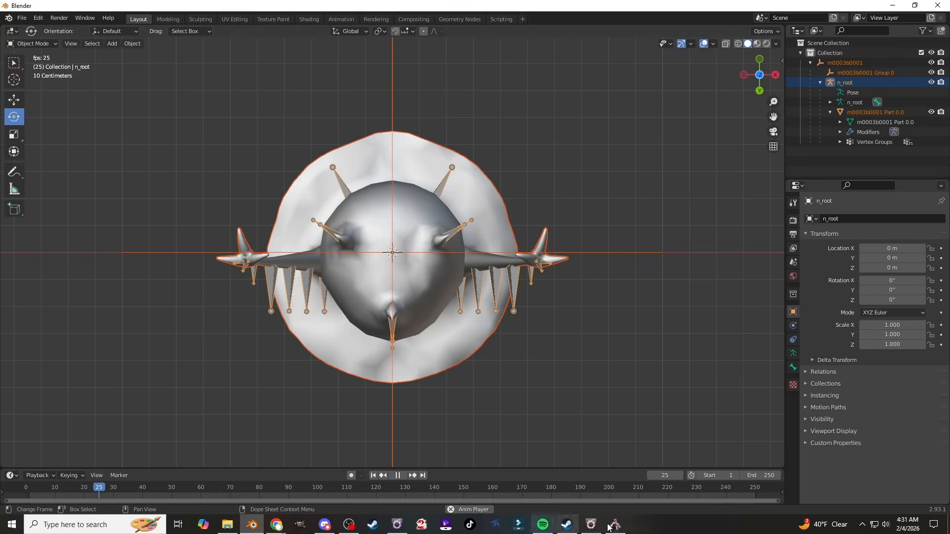
# Step: Switch to the game and compare the skeleton paths of the stumbling funguar and other funguar entries, then collapse the Sklb Editor
pyautogui.click(613, 525)
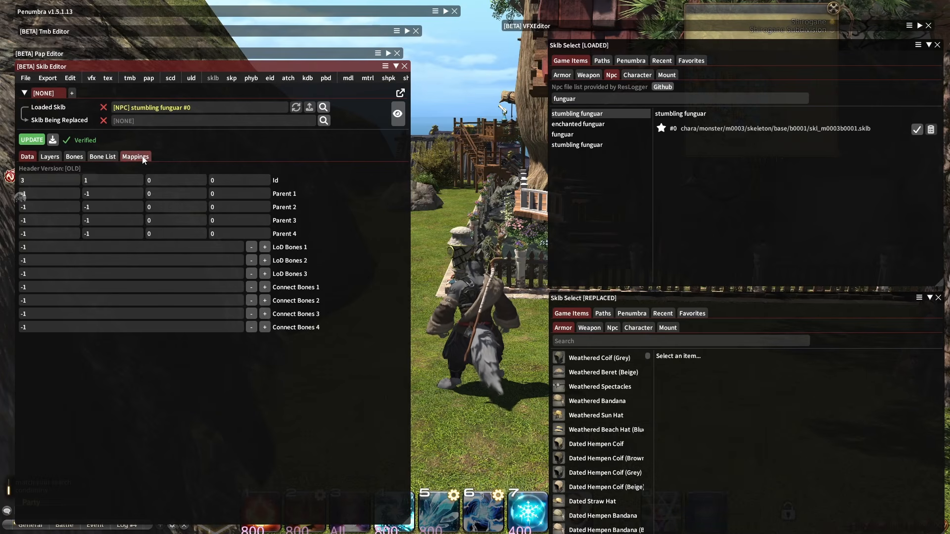
pyautogui.click(613, 125)
pyautogui.click(619, 144)
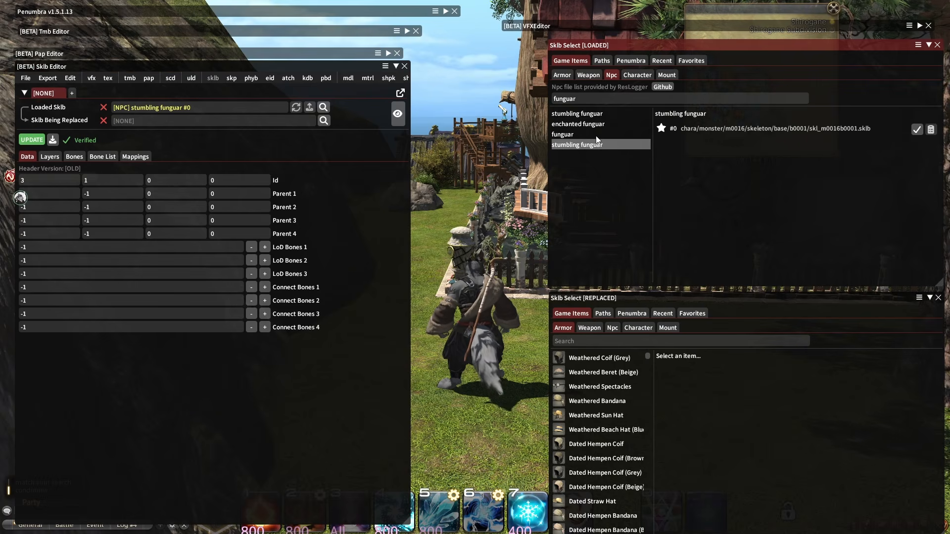
pyautogui.click(604, 114)
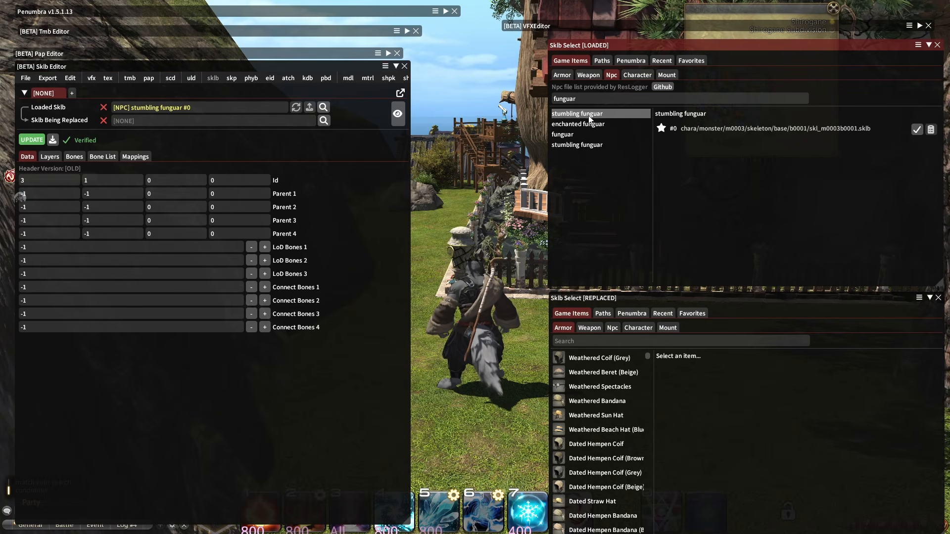
pyautogui.click(396, 66)
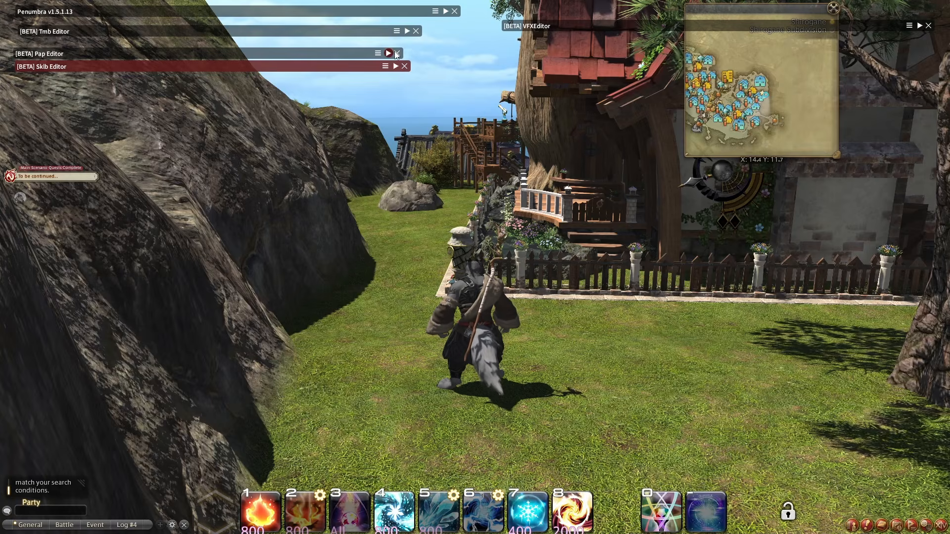
# Step: Load the fruiting fungus monster.pap (#7) in the Pap Editor, view its cbbm_id0 animation, and save the PAP over monster.pap in the m0003 folder
pyautogui.click(389, 53)
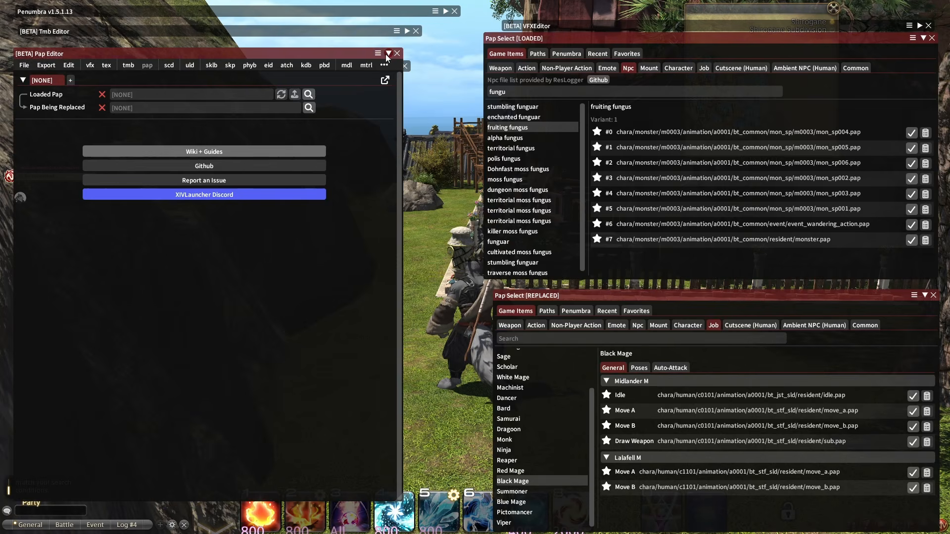
pyautogui.click(911, 240)
pyautogui.click(74, 161)
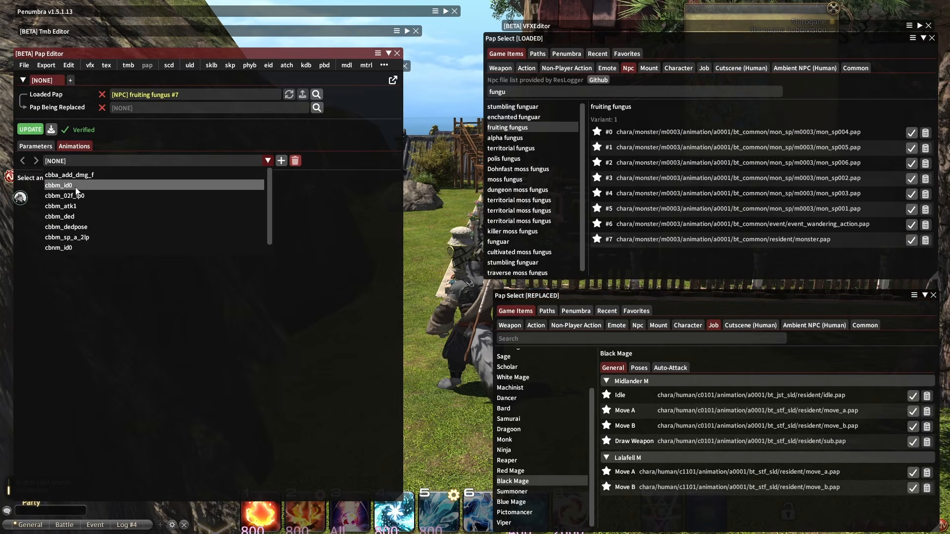
pyautogui.click(72, 184)
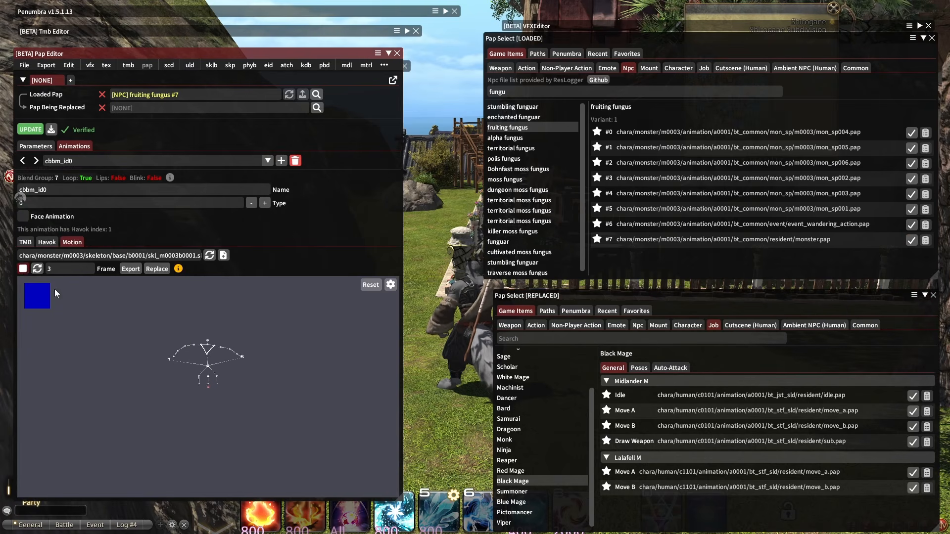
pyautogui.click(51, 130)
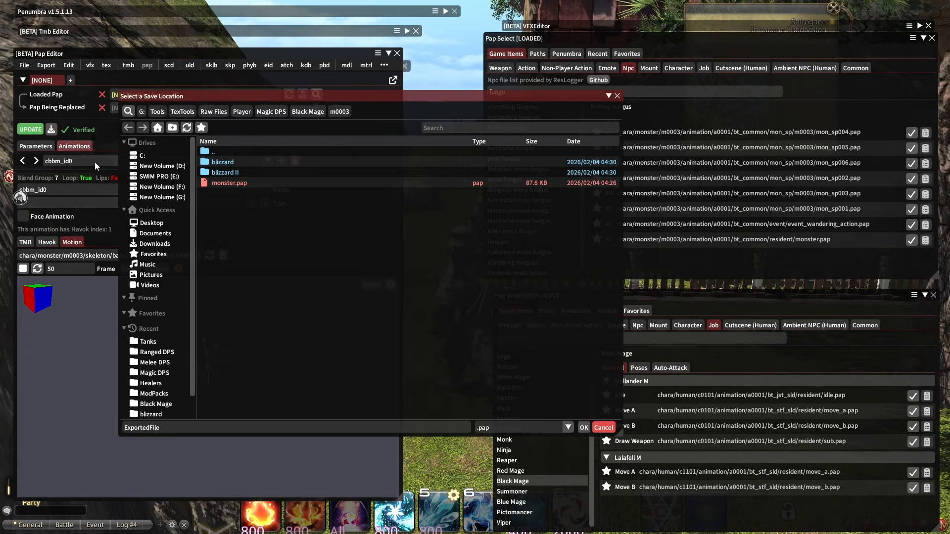
pyautogui.doubleClick(257, 183)
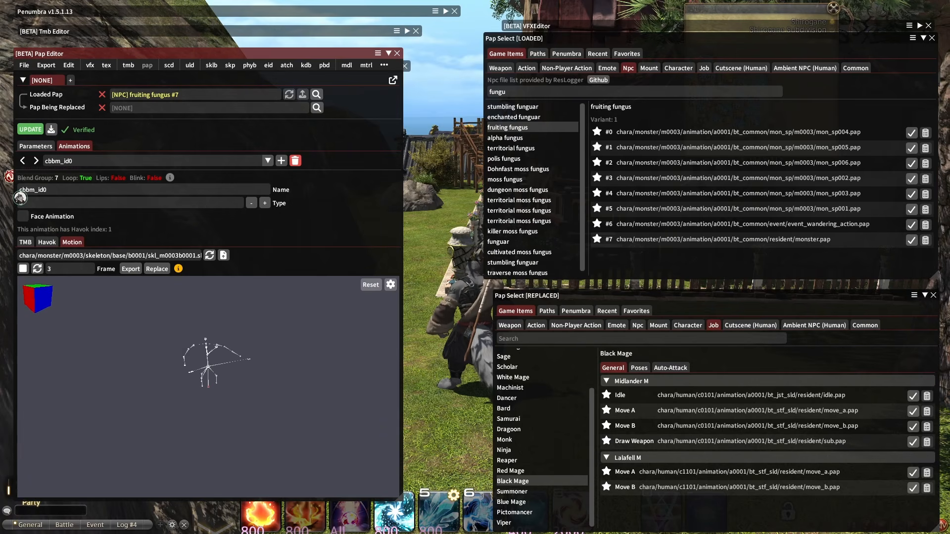
# Step: Switch to XAT, load the monster PAP from the m0003 folder, and select its cbbm_id0 animation
pyautogui.hotkey('alt', 'Tab')
pyautogui.click(163, 268)
pyautogui.click(178, 151)
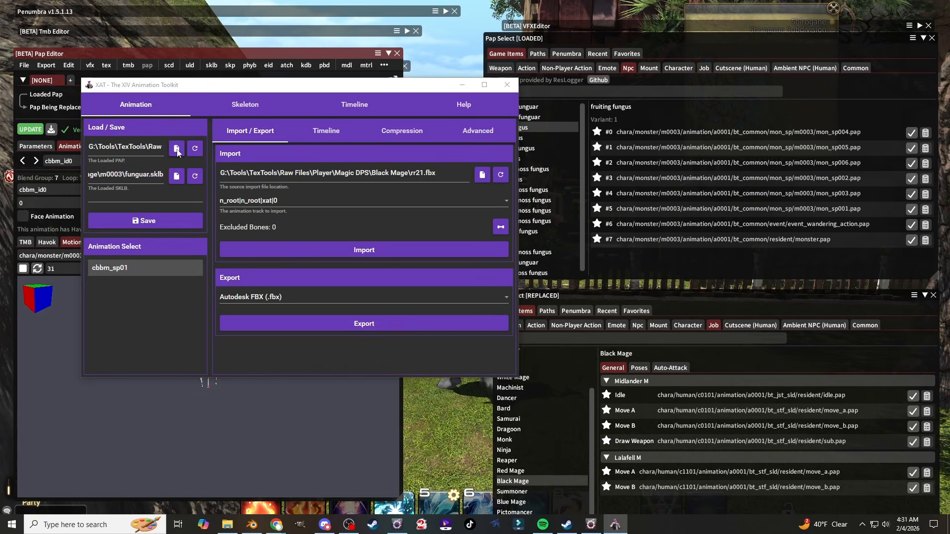
pyautogui.click(451, 24)
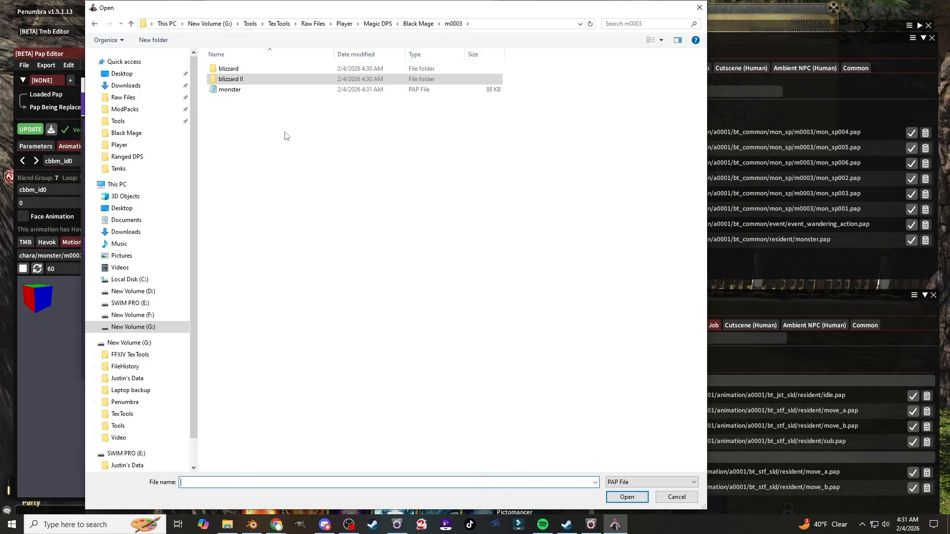
pyautogui.doubleClick(230, 96)
pyautogui.click(121, 284)
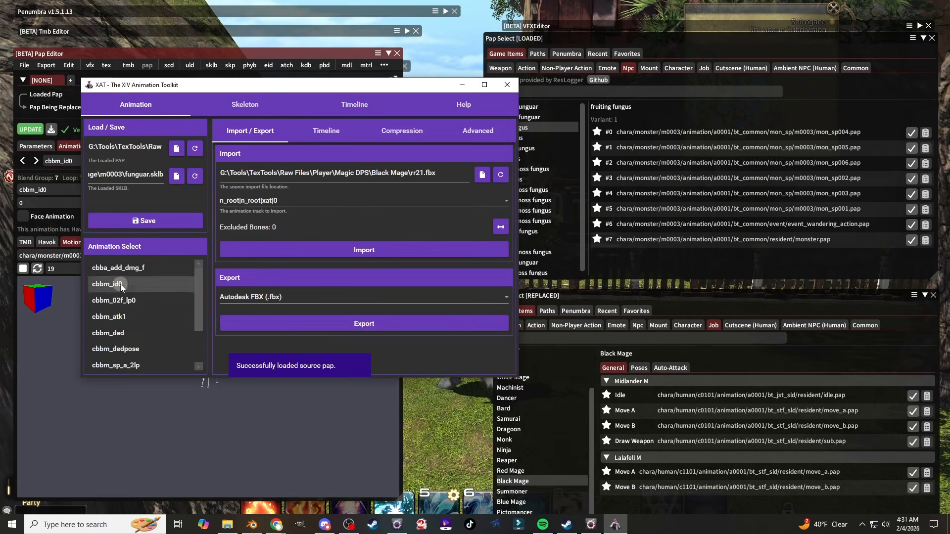
pyautogui.scroll(-2, 146, 308)
pyautogui.scroll(2, 130, 334)
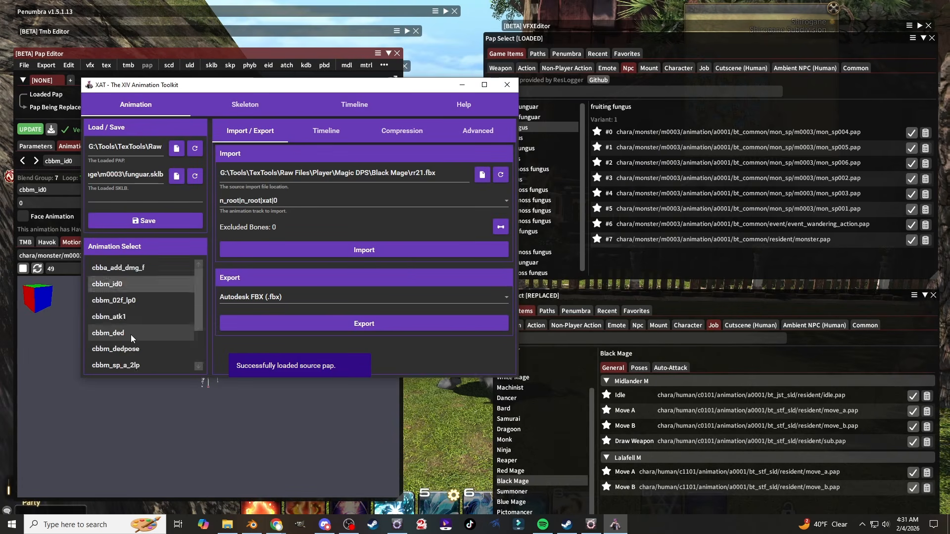
# Step: Export the cbbm_id0 animation as an Autodesk FBX into the m0003 folder
pyautogui.click(364, 324)
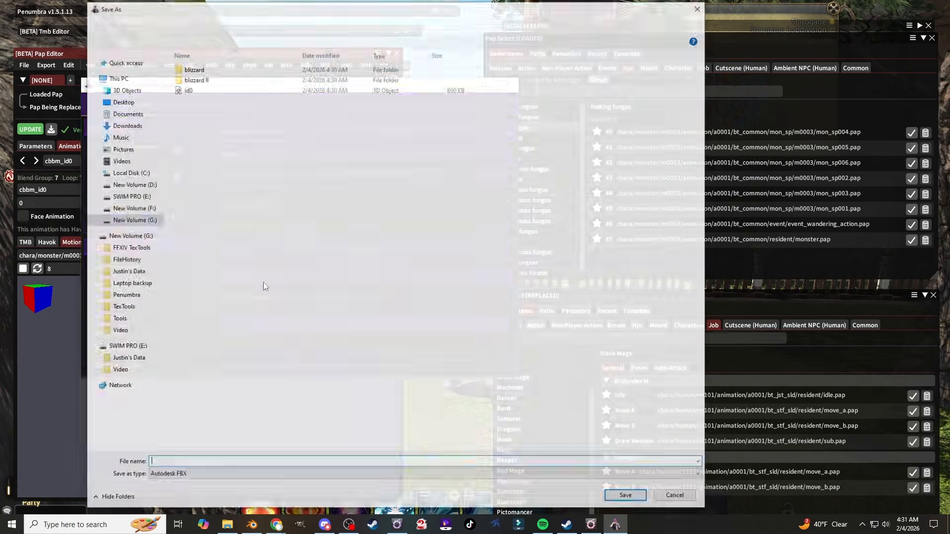
pyautogui.press('Return')
pyautogui.click(501, 299)
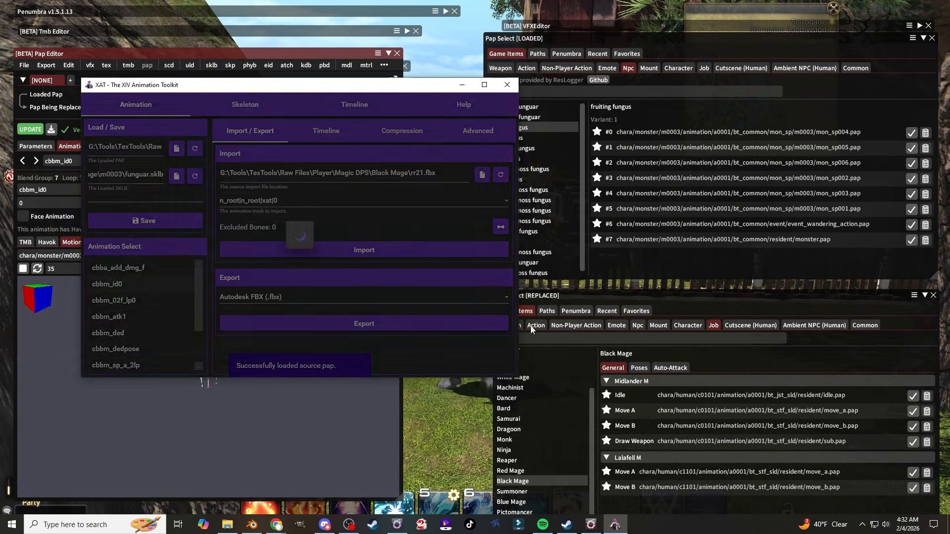
# Step: Switch back to Blender, set the front view, and import the newly exported cbbm_id0 animation FBX
pyautogui.click(252, 526)
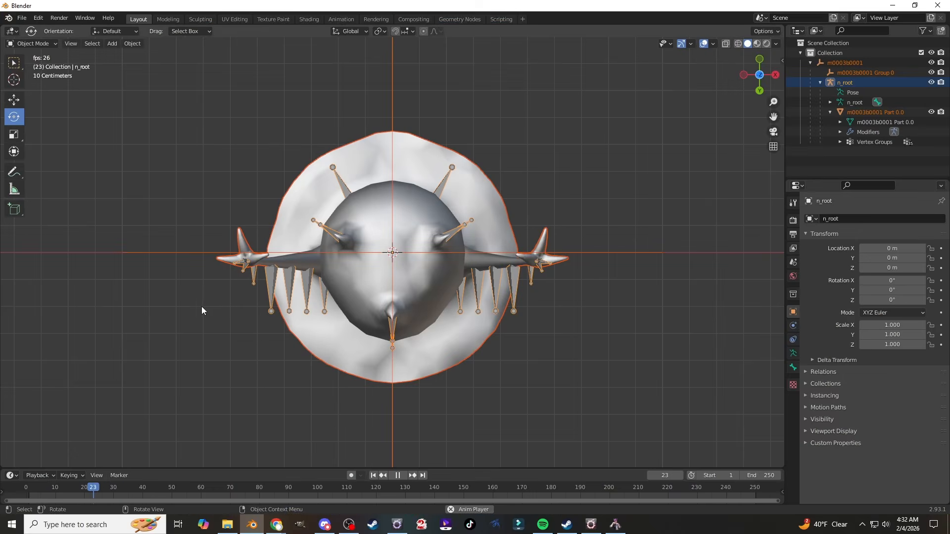
pyautogui.click(760, 91)
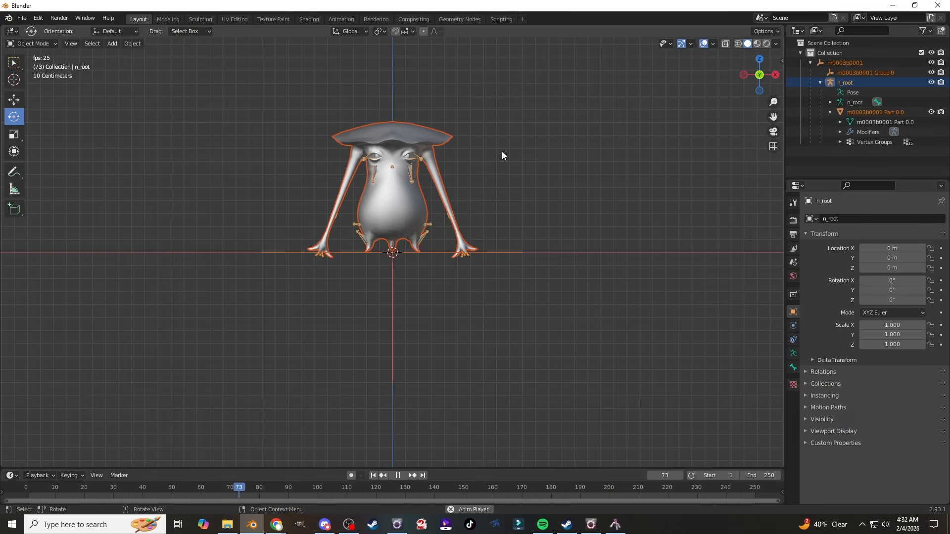
pyautogui.click(22, 18)
pyautogui.moveTo(52, 151)
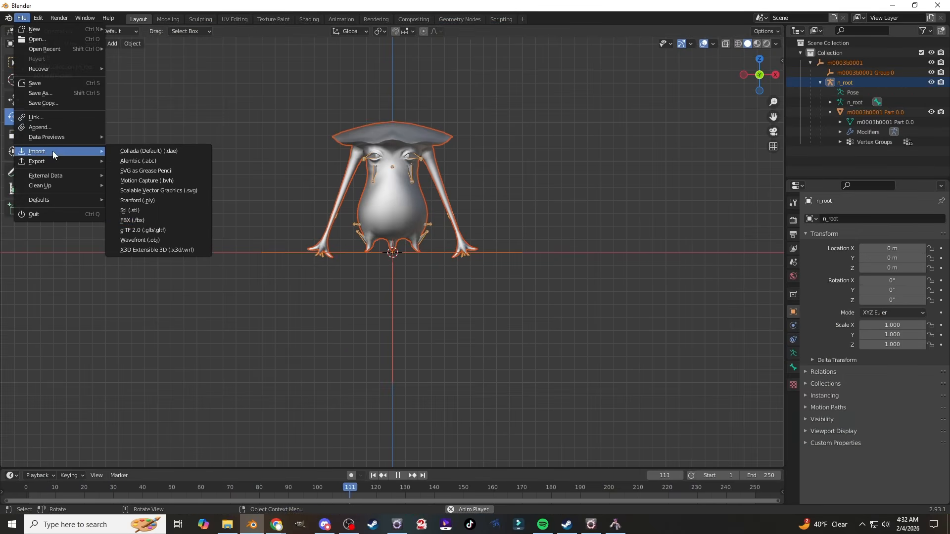
pyautogui.click(141, 222)
pyautogui.doubleClick(367, 135)
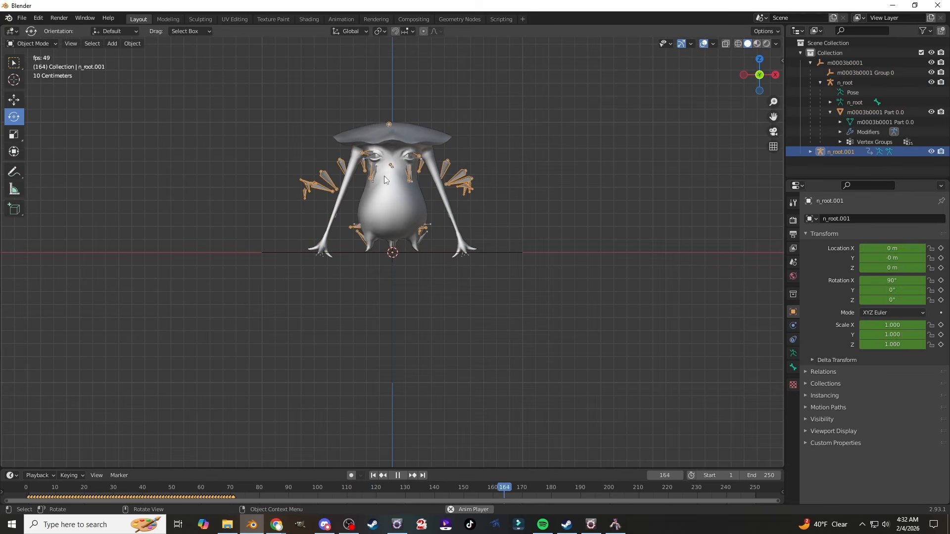
# Step: Link the animation data of the imported n_root.001 armature to the model's n_root armature
pyautogui.scroll(4, 411, 260)
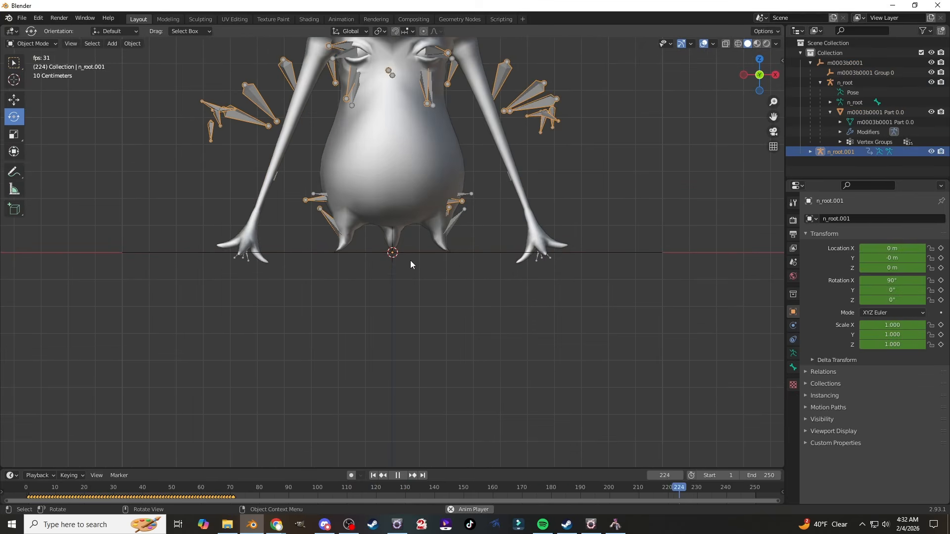
pyautogui.click(467, 197)
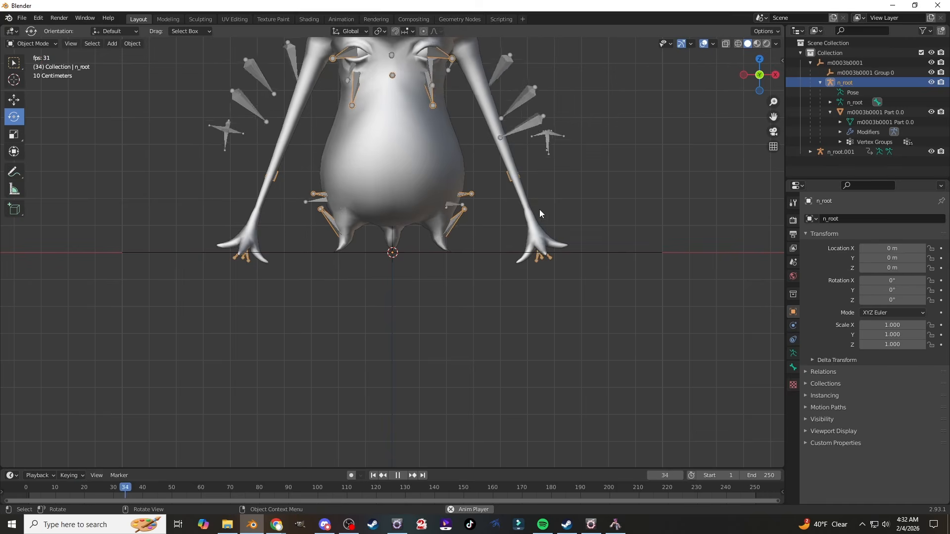
pyautogui.scroll(-3, 549, 198)
pyautogui.keyDown('shift'); pyautogui.click(476, 166); pyautogui.keyUp('shift')
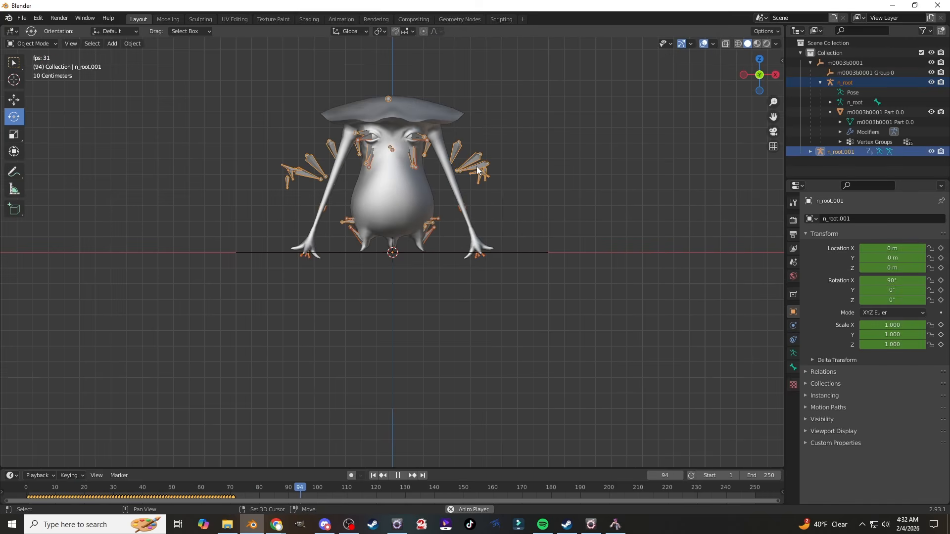
pyautogui.hotkey('ctrl', 'l')
pyautogui.click(476, 166)
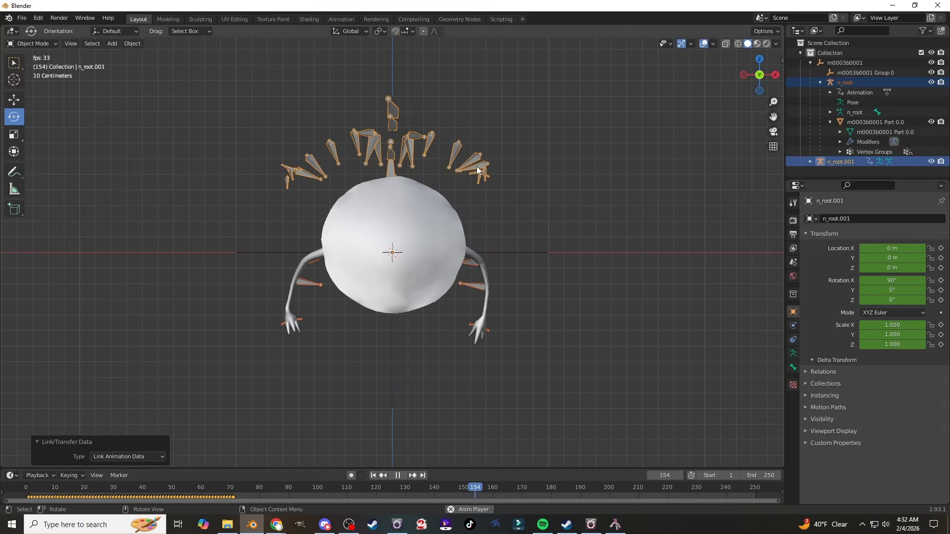
# Step: Delete the imported n_root.001 armature, leaving only the funguar model and its own armature
pyautogui.click(762, 91)
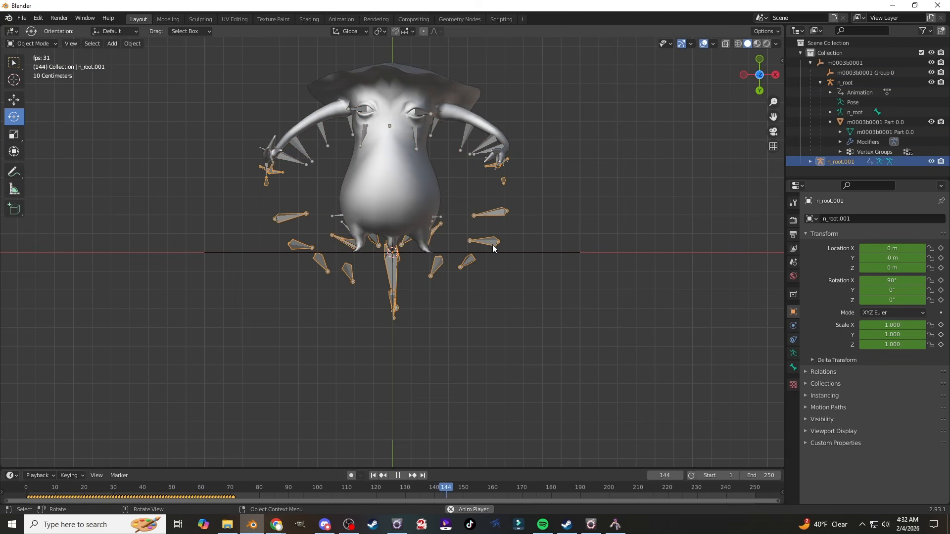
pyautogui.press('Delete')
pyautogui.click(760, 60)
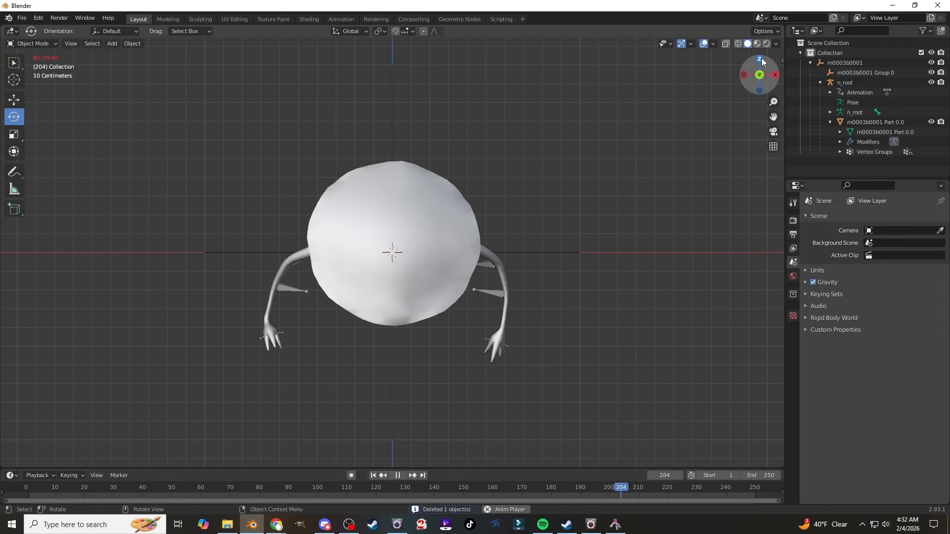
pyautogui.click(759, 90)
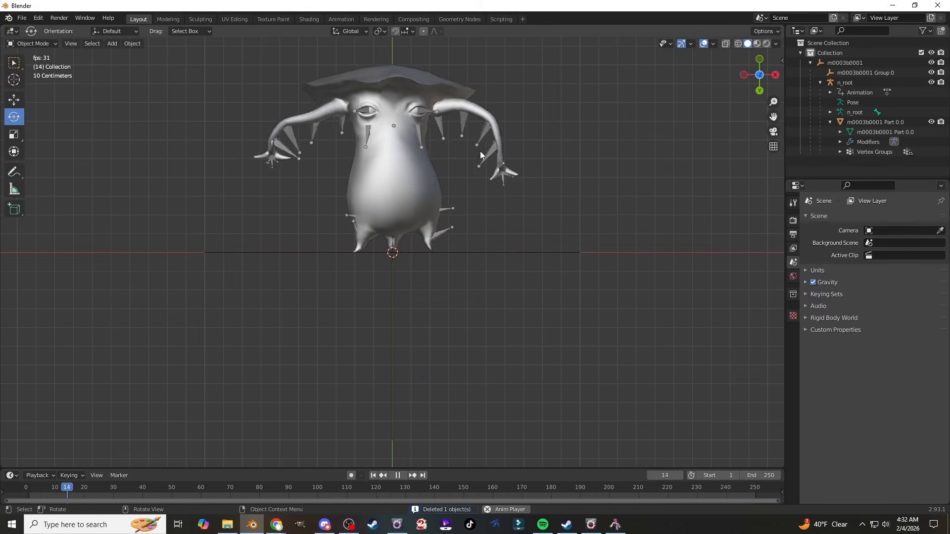
# Step: Clear the location, rotation and scale keyframes of n_root and set its X rotation to 0°, viewed from the front
pyautogui.click(480, 153)
pyautogui.rightClick(896, 253)
pyautogui.click(896, 226)
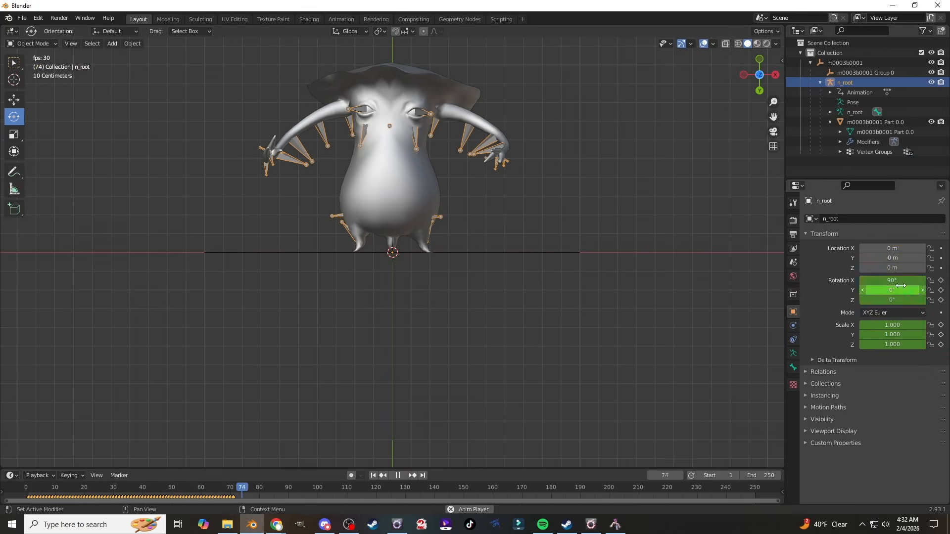
pyautogui.rightClick(900, 285)
pyautogui.click(901, 286)
pyautogui.rightClick(905, 320)
pyautogui.rightClick(896, 334)
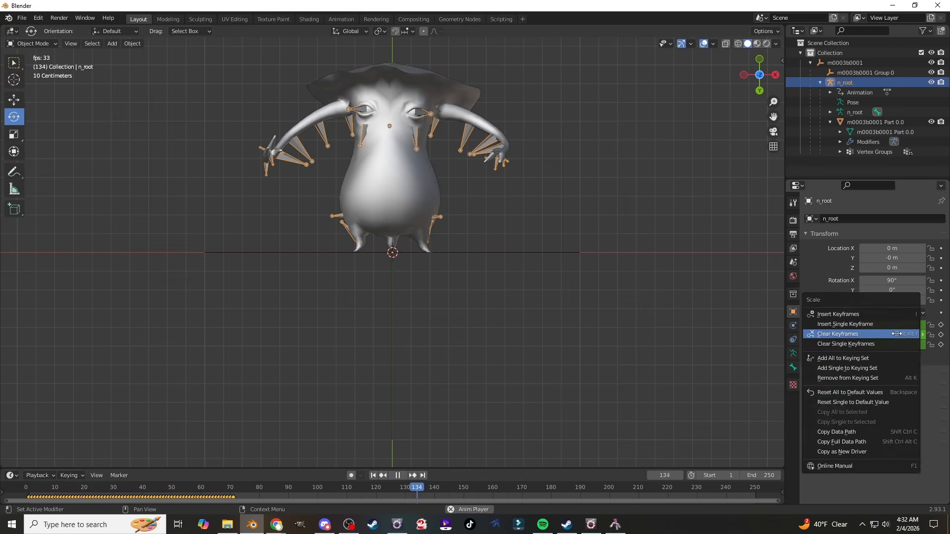
pyautogui.click(895, 334)
pyautogui.click(894, 281)
pyautogui.write('0')
pyautogui.press('Return')
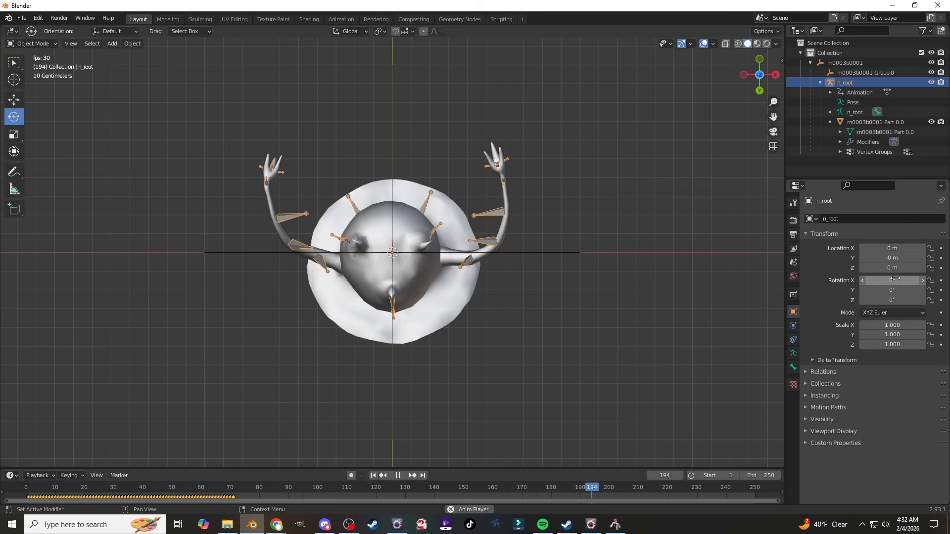
pyautogui.click(757, 93)
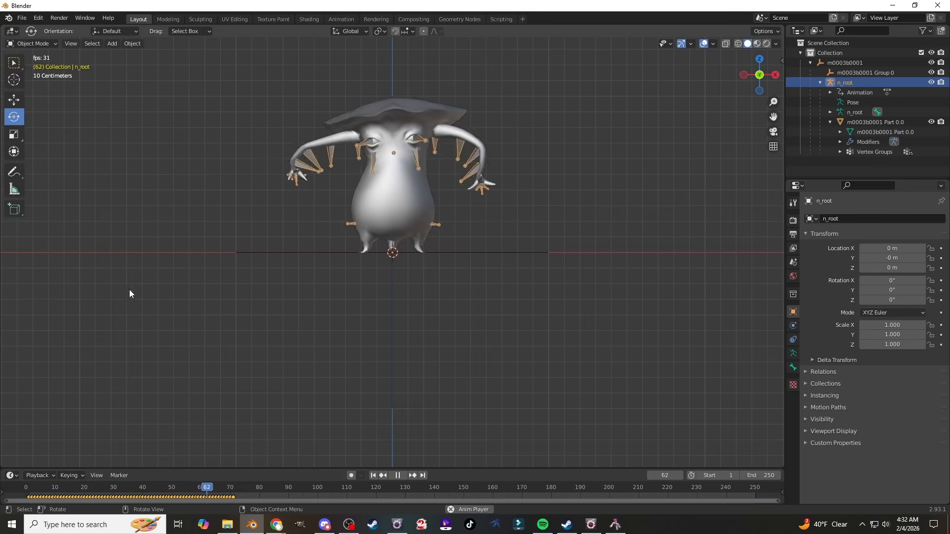
# Step: Import the FBX animation from the blizzard folder inside m0003
pyautogui.click(22, 18)
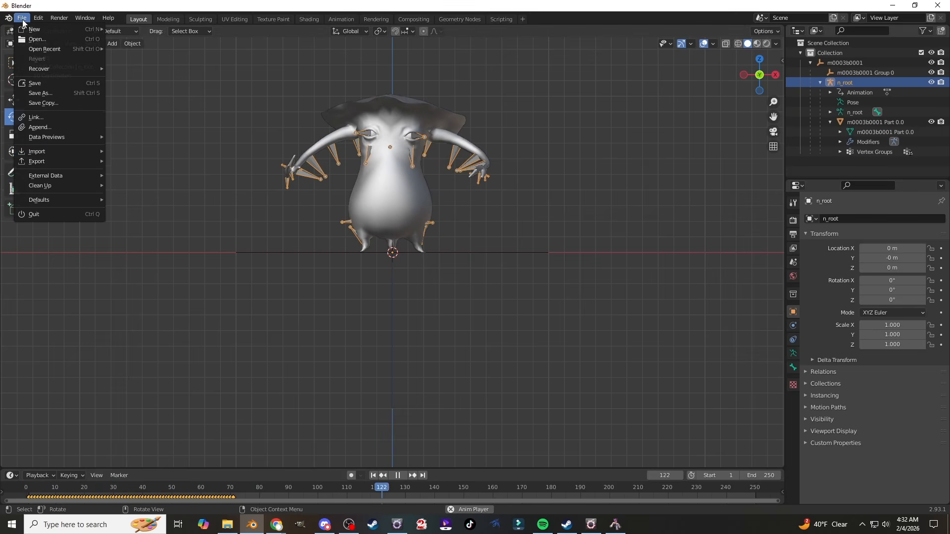
pyautogui.moveTo(59, 150)
pyautogui.click(152, 218)
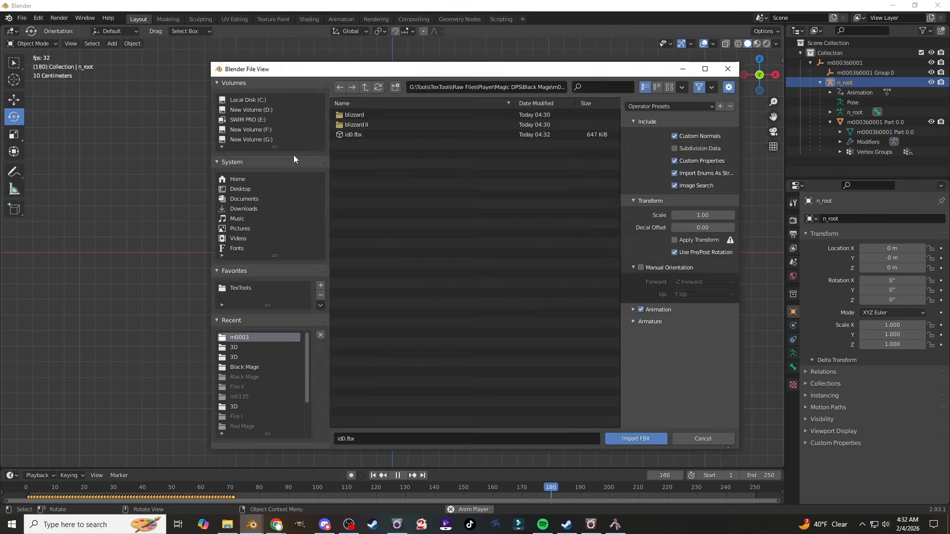
pyautogui.click(357, 114)
pyautogui.doubleClick(356, 114)
pyautogui.doubleClick(364, 116)
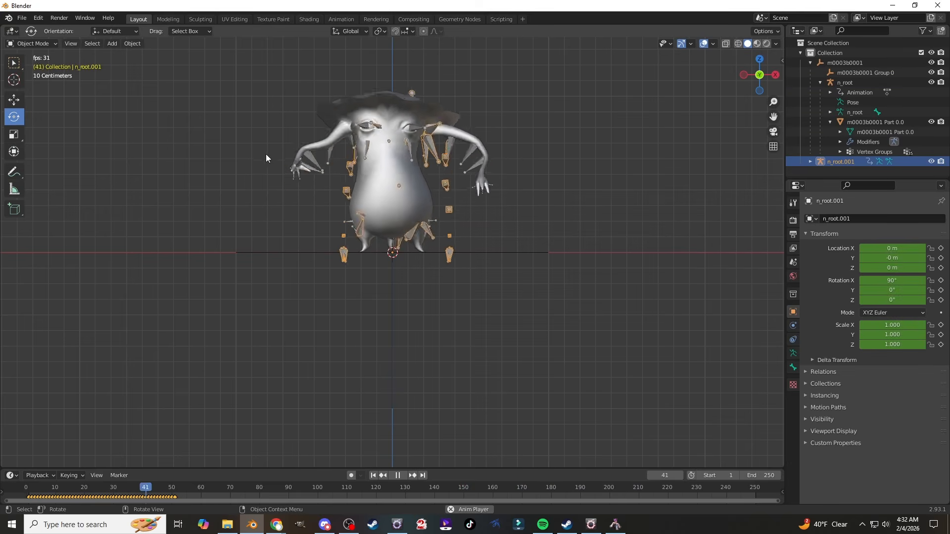
# Step: Open the Animation workspace with the Graph Editor and copy all keyframes of the imported n_root.001 armature
pyautogui.click(334, 20)
pyautogui.click(11, 373)
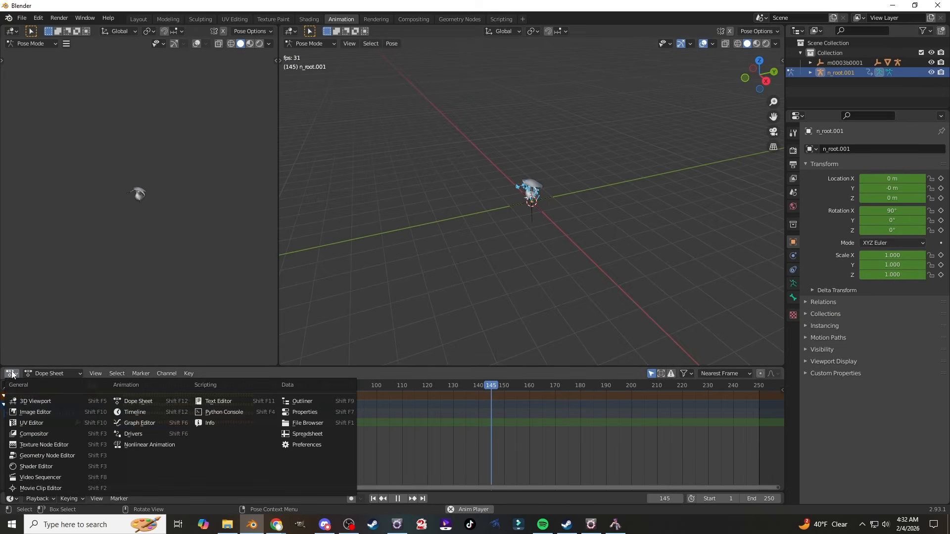
pyautogui.click(122, 415)
pyautogui.moveTo(322, 489); pyautogui.dragTo(202, 471)
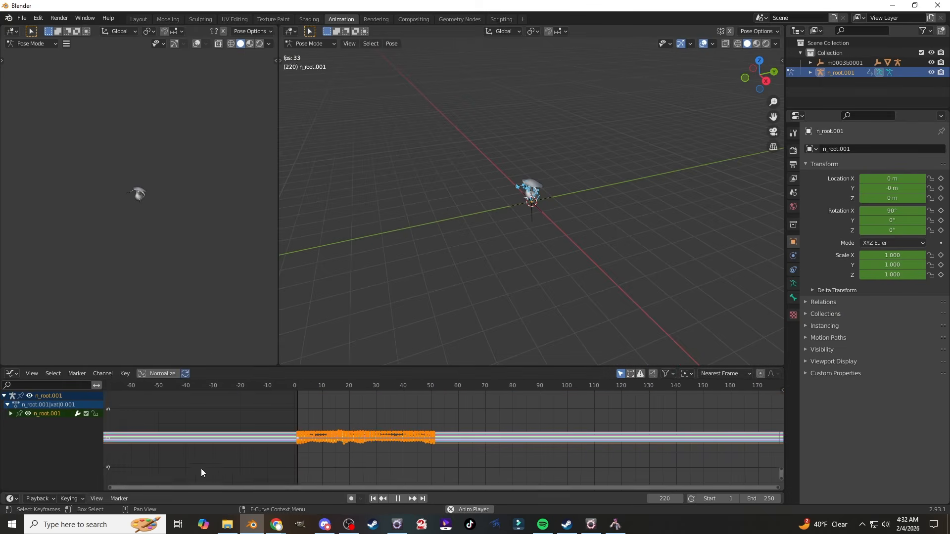
pyautogui.rightClick(417, 410)
pyautogui.click(391, 388)
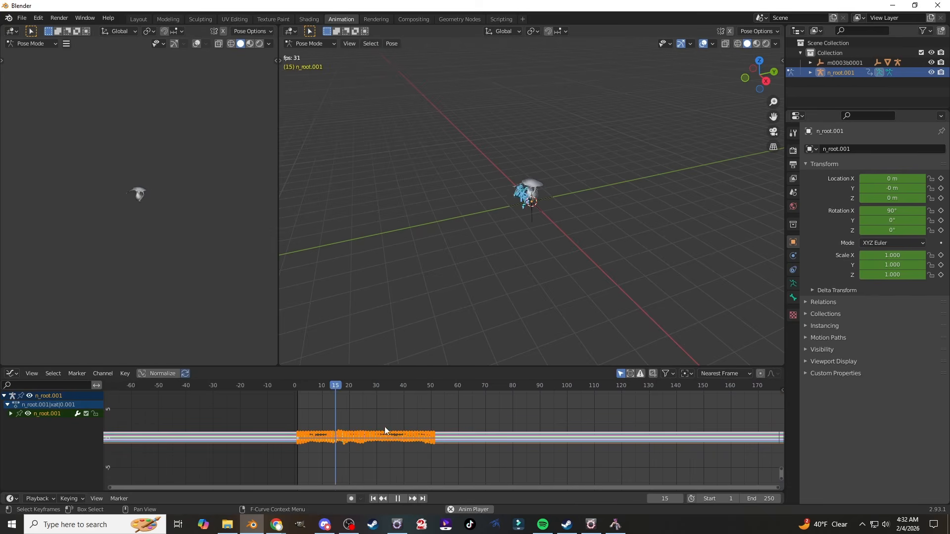
# Step: Revert through the undo history to the 0° rotation entry, before the blizzard FBX import
pyautogui.click(35, 17)
pyautogui.click(47, 58)
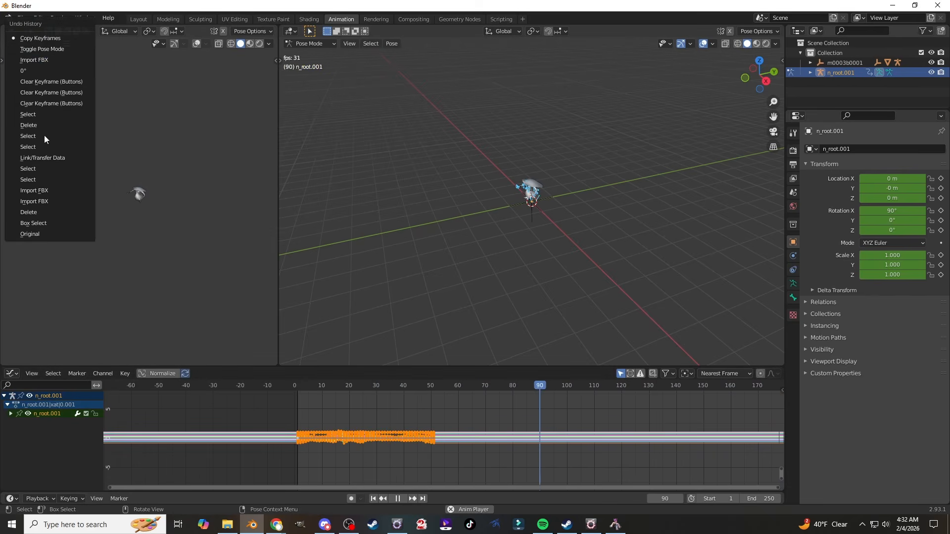
pyautogui.click(38, 69)
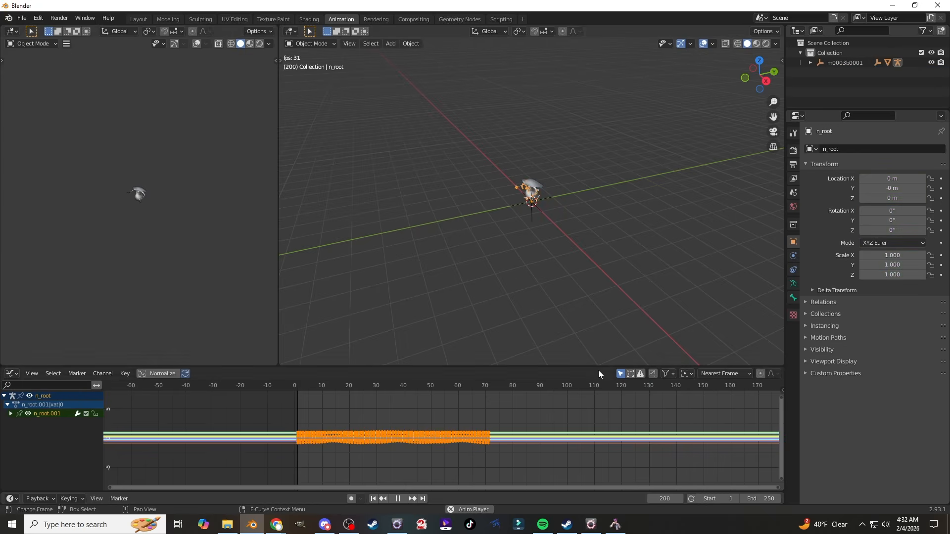
# Step: Paste the copied blizzard keyframes into n_root's idle animation at frame 10 and scrub to frame 60 from the front view
pyautogui.click(302, 386)
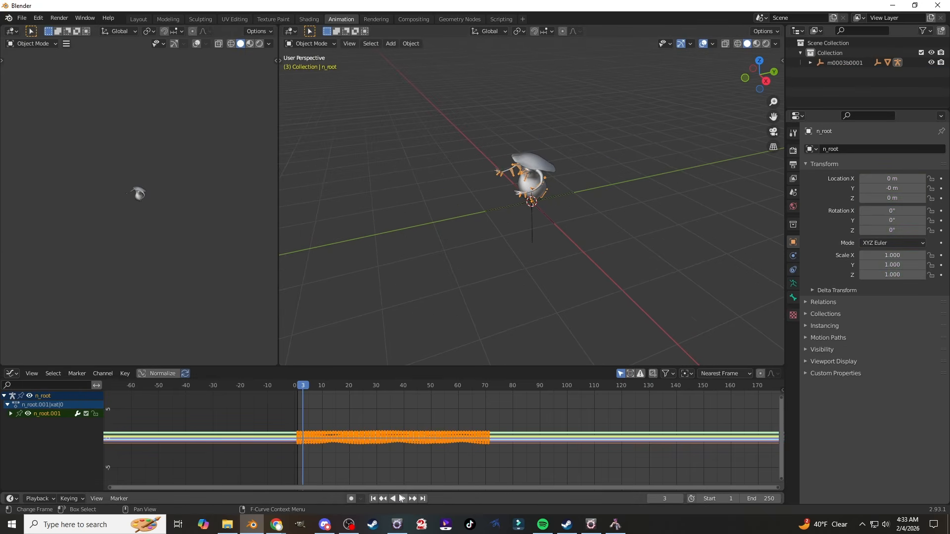
pyautogui.moveTo(307, 385); pyautogui.dragTo(322, 385)
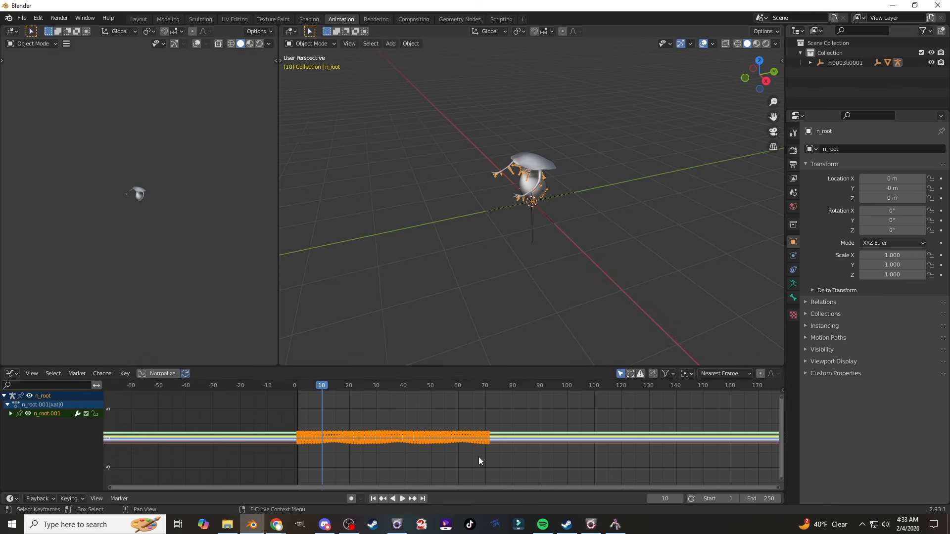
pyautogui.click(745, 78)
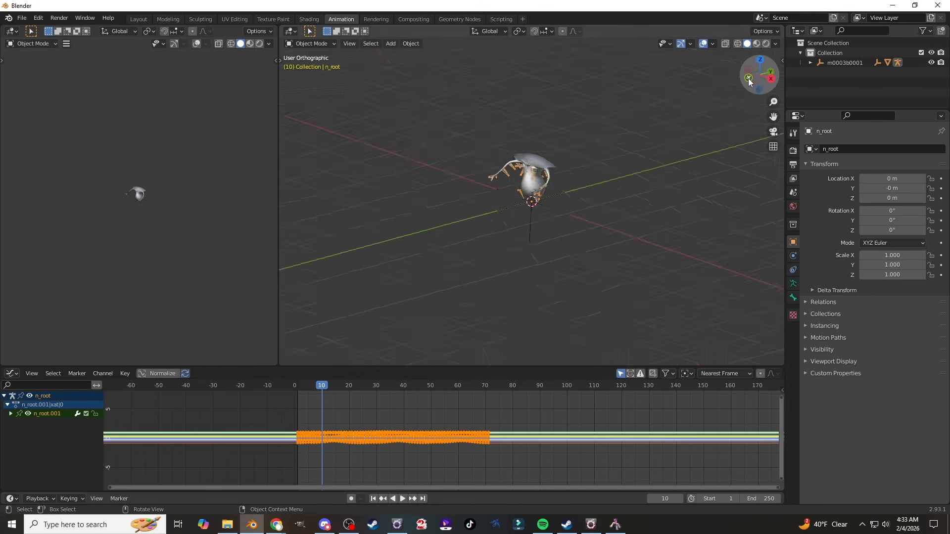
pyautogui.scroll(4, 620, 178)
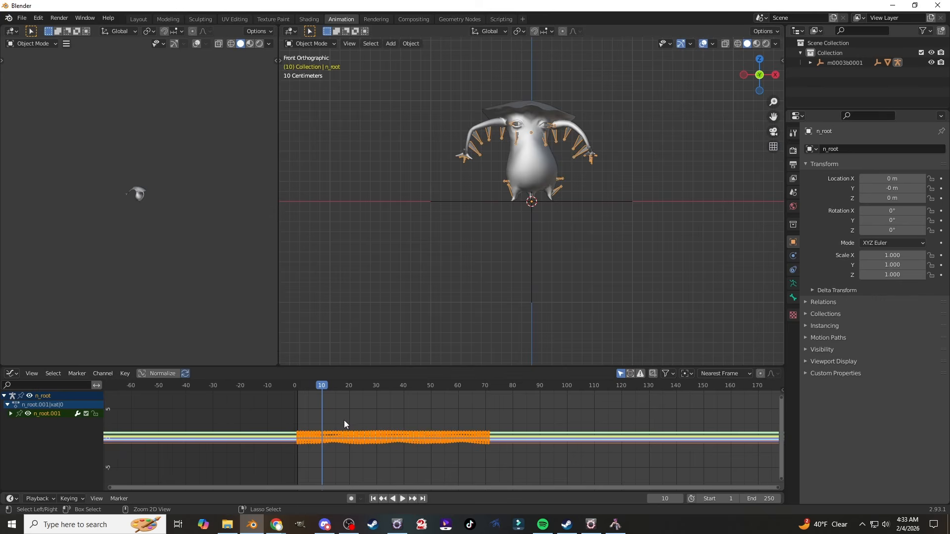
pyautogui.hotkey('ctrl', 'v')
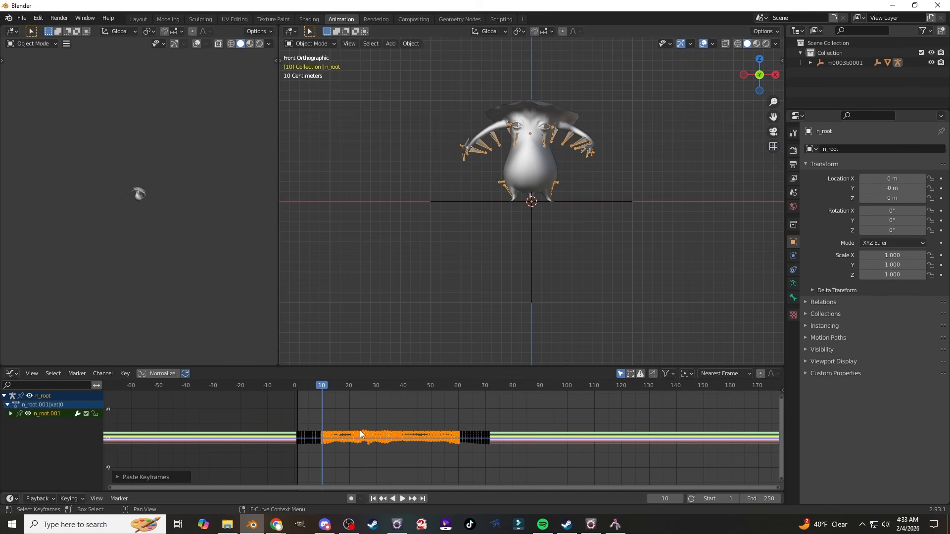
pyautogui.moveTo(322, 385); pyautogui.dragTo(458, 416)
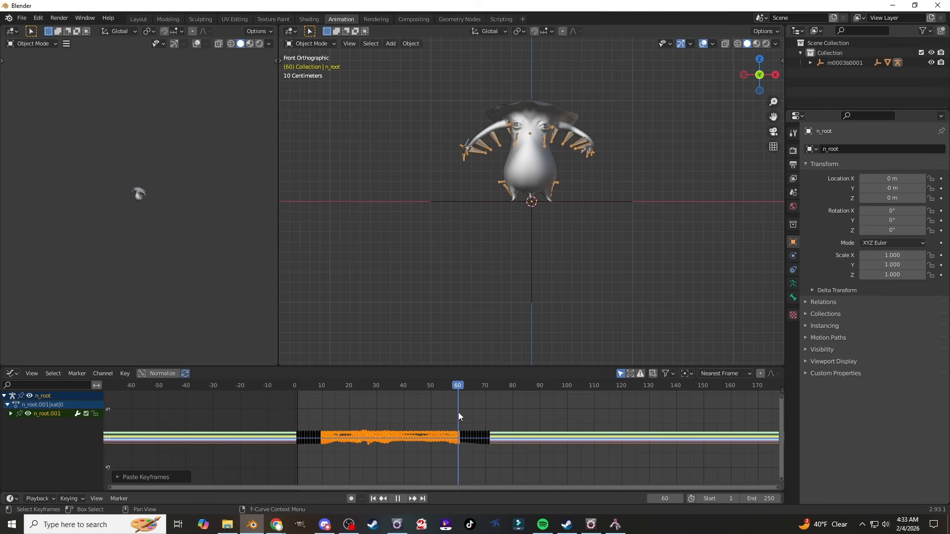
# Step: Delete the idle keyframes before about frame 6 and after about frame 65
pyautogui.scroll(2, 278, 422)
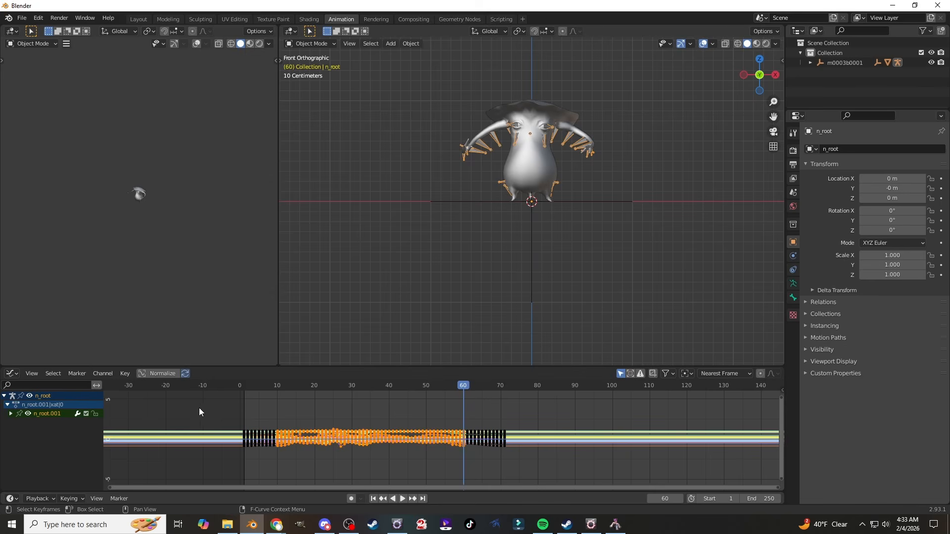
pyautogui.moveTo(214, 411); pyautogui.dragTo(260, 457)
pyautogui.press('Delete')
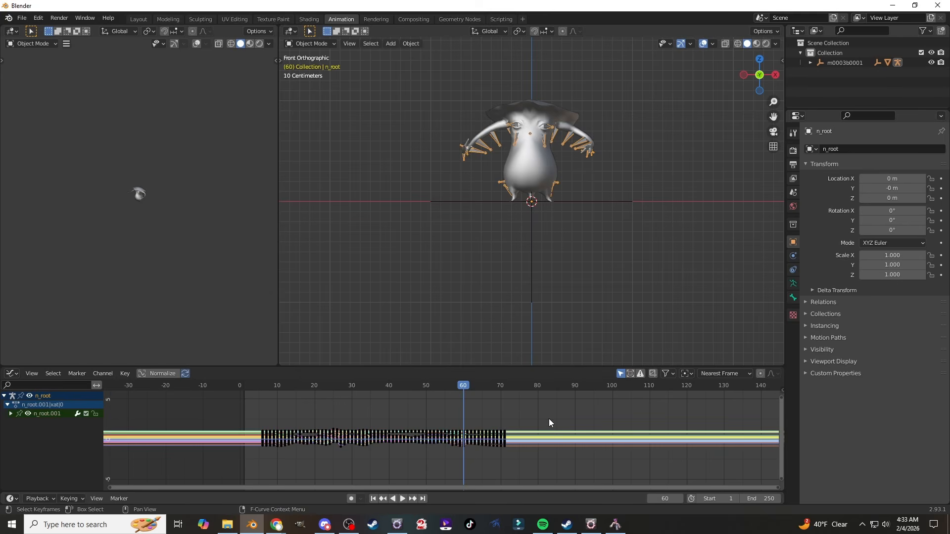
pyautogui.moveTo(548, 419); pyautogui.dragTo(488, 456)
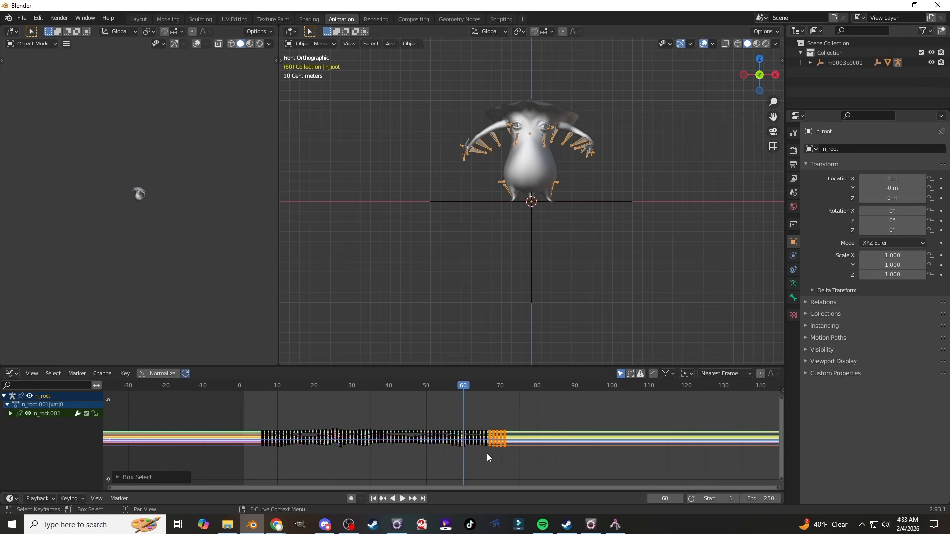
pyautogui.moveTo(536, 414); pyautogui.dragTo(484, 457)
pyautogui.press('Delete')
# Step: Move all remaining keyframes back along the time axis so they span frames 1 to 60
pyautogui.press('a')
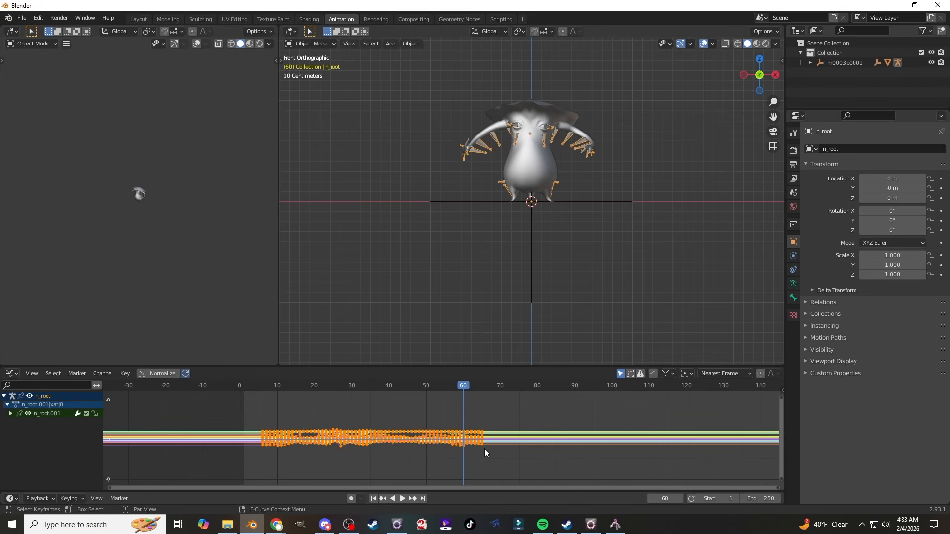
pyautogui.press('g')
pyautogui.press('x')
pyautogui.click(464, 449)
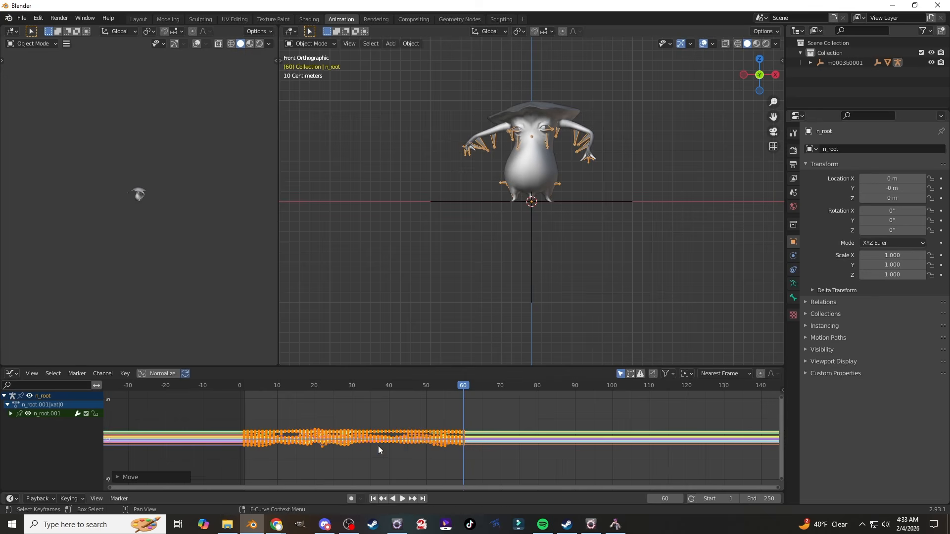
# Step: Smooth the keyframes from frames 1 to 10 twice, and smooth those from about frame 50 to 60 once
pyautogui.moveTo(226, 415); pyautogui.dragTo(278, 456)
pyautogui.moveTo(246, 385); pyautogui.dragTo(263, 396)
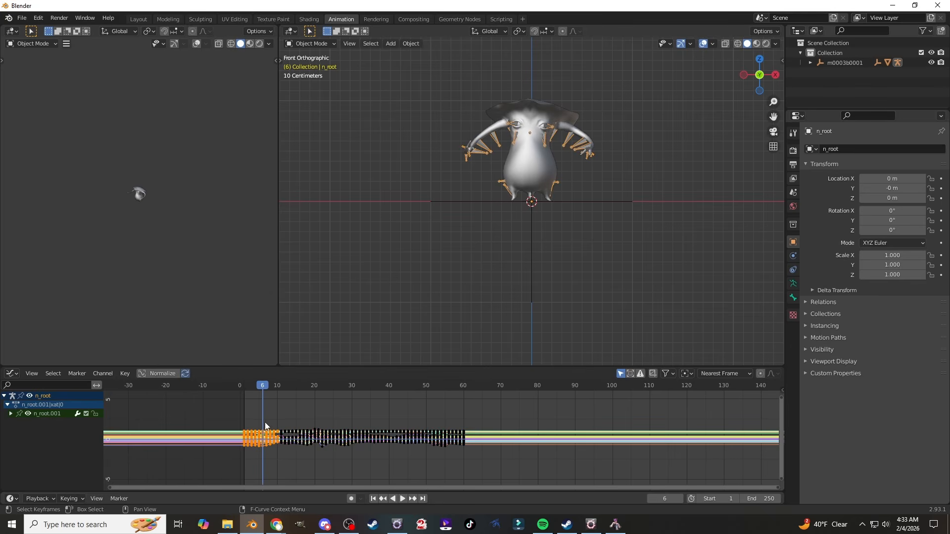
pyautogui.click(124, 374)
pyautogui.hotkey('alt', 'o')
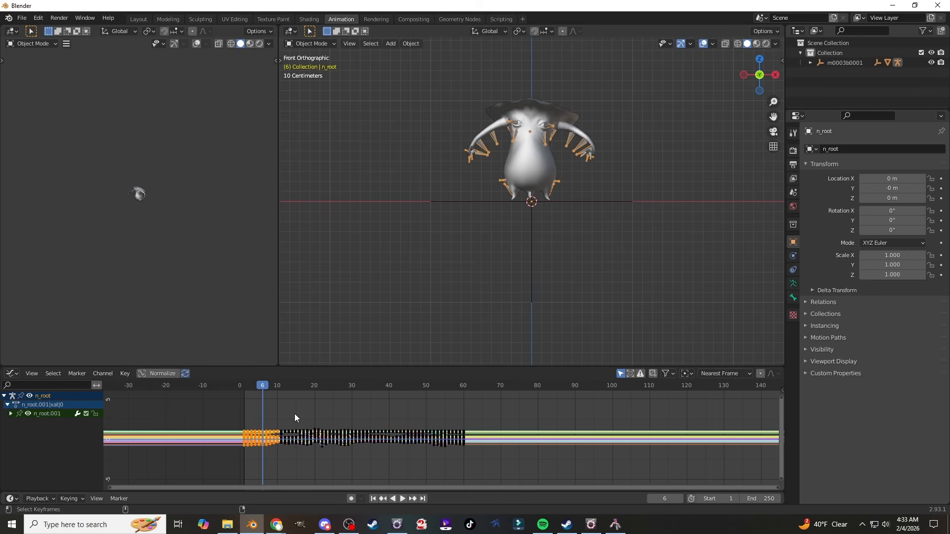
pyautogui.hotkey('alt', 'o')
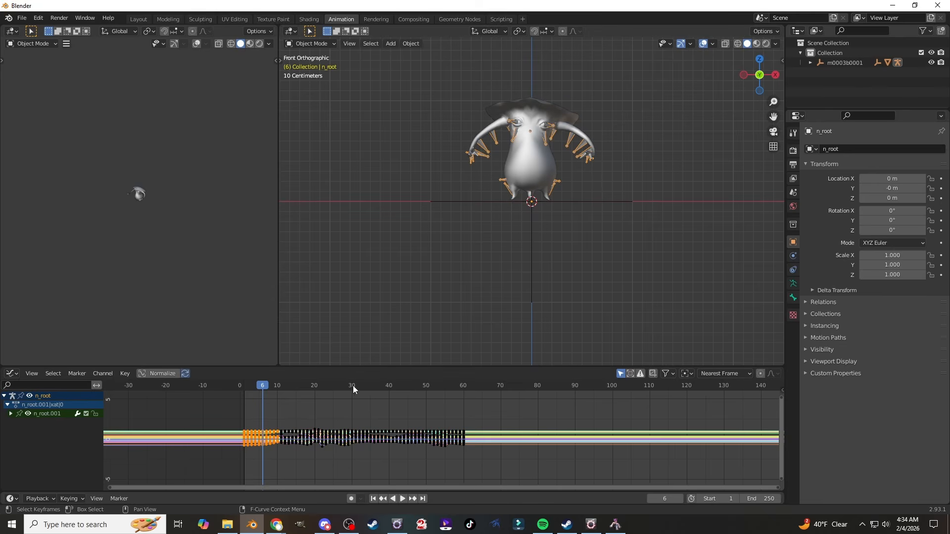
pyautogui.moveTo(518, 418); pyautogui.dragTo(425, 454)
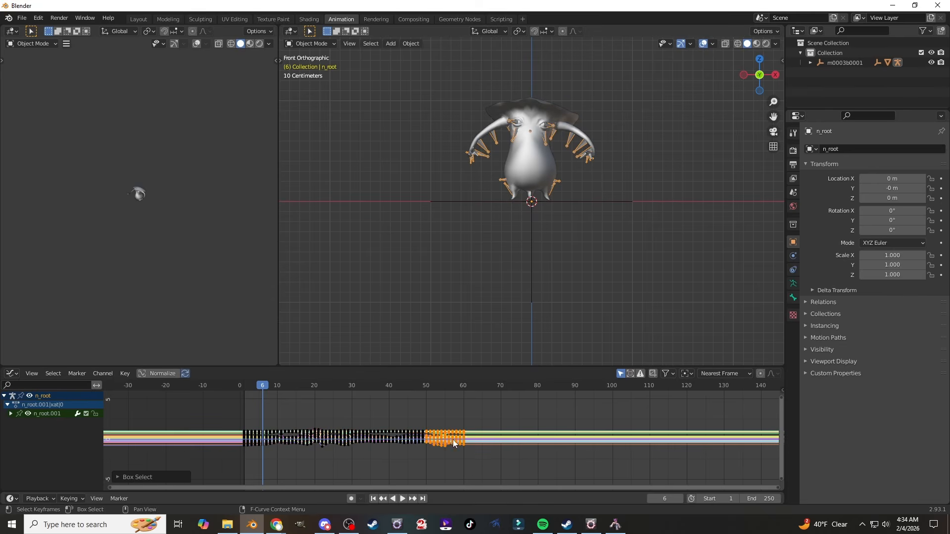
pyautogui.hotkey('alt', 'o')
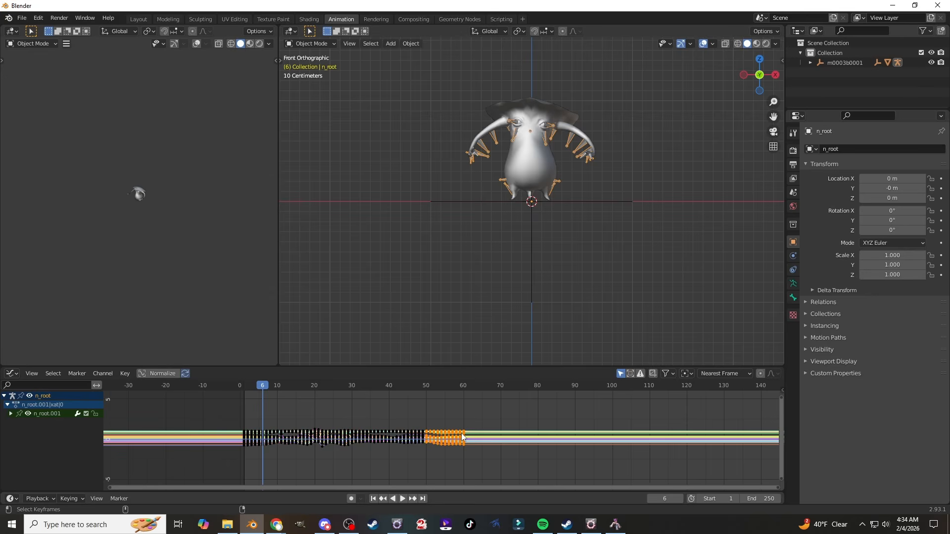
# Step: Play the blended animation from frame 1 and scrub to frame 60 to check the smoothed transitions
pyautogui.moveTo(262, 389); pyautogui.dragTo(243, 385)
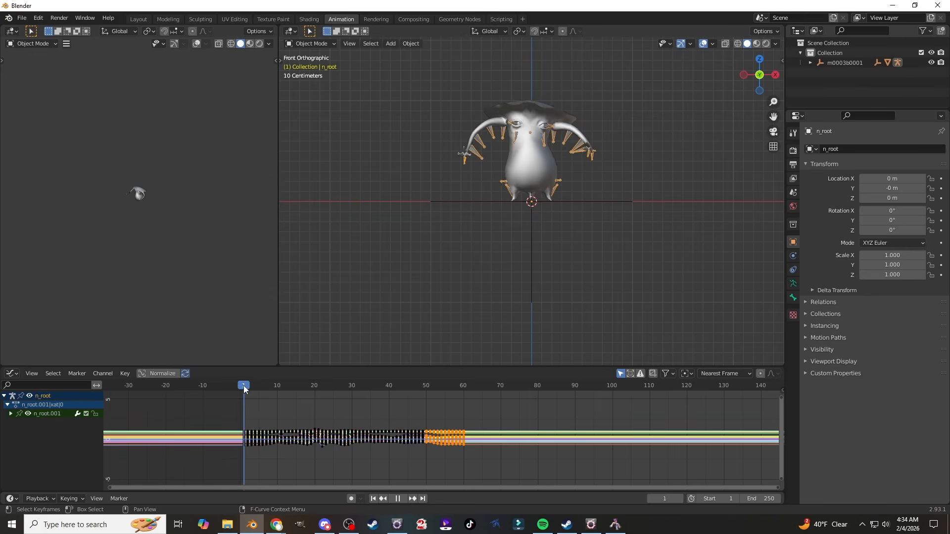
pyautogui.press('space')
pyautogui.moveTo(355, 384); pyautogui.dragTo(465, 400)
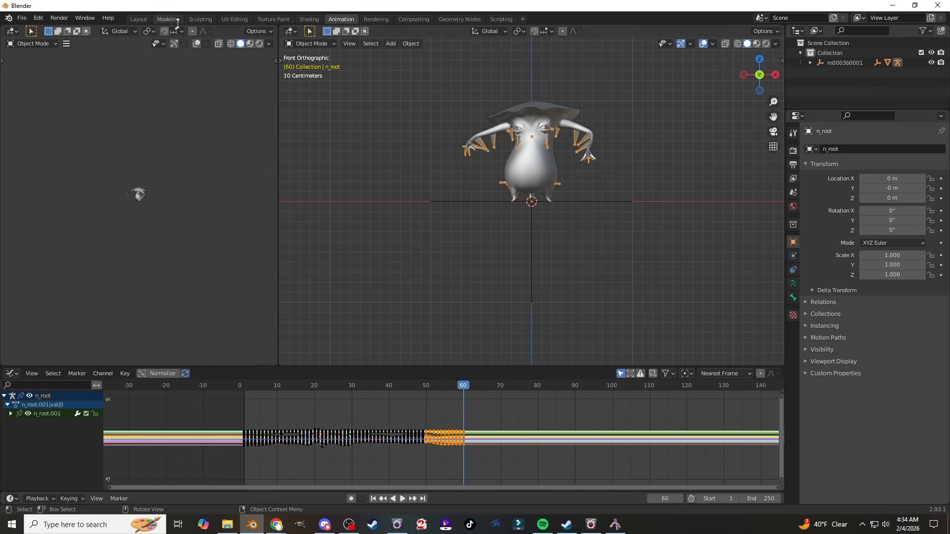
# Step: Switch to the Layout workspace and open the modifier settings of the m0003b0001 Part 0.0 mesh
pyautogui.click(139, 20)
pyautogui.scroll(-2, 594, 196)
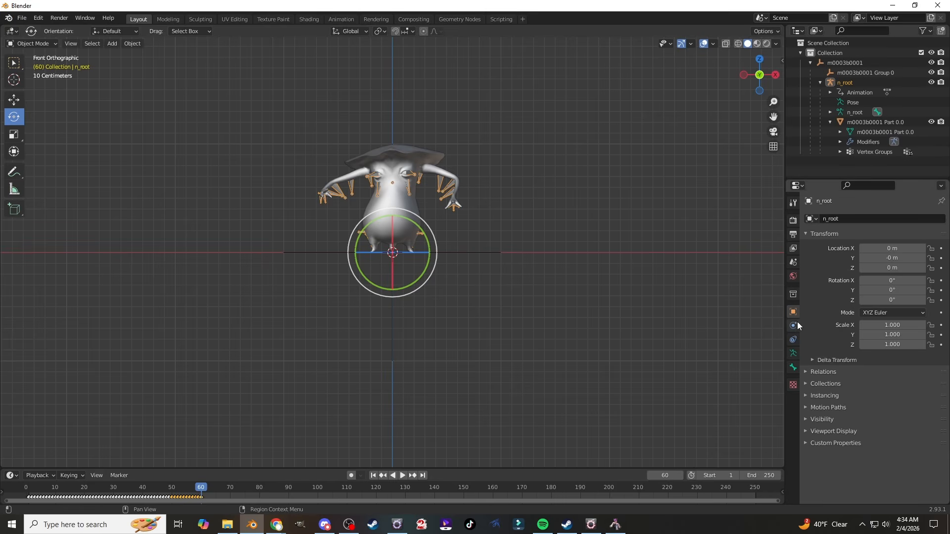
pyautogui.click(393, 197)
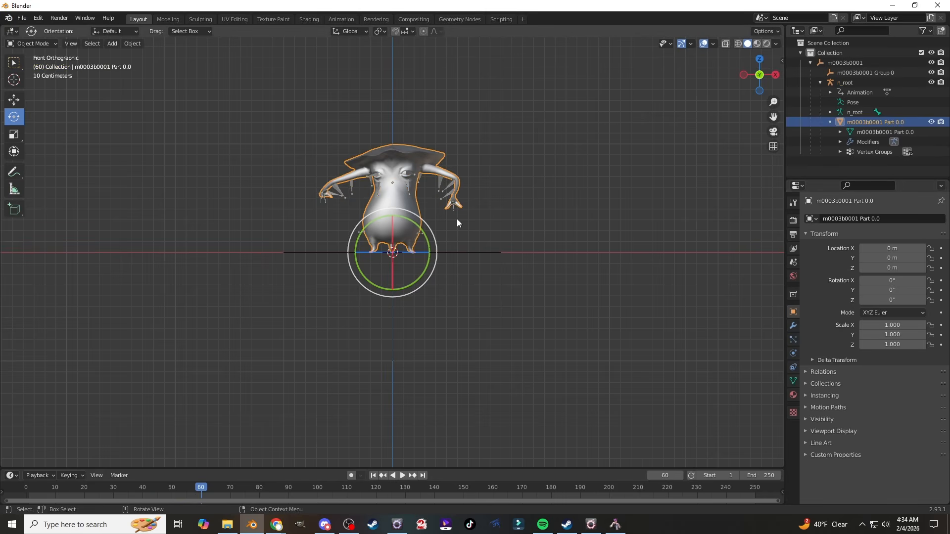
pyautogui.click(792, 326)
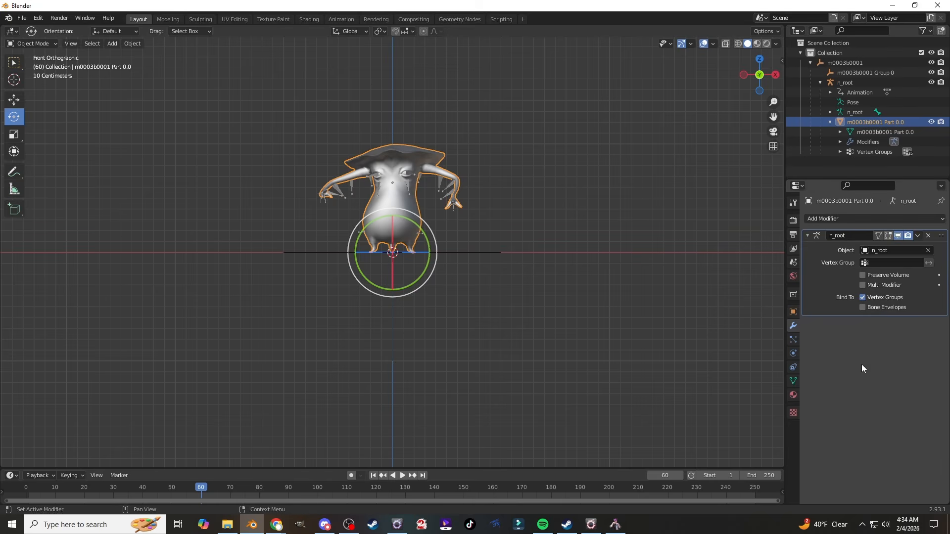
# Step: Add an Armature modifier to the mesh, apply its n_root modifier at frame 60, and scrub to frame 48
pyautogui.click(845, 218)
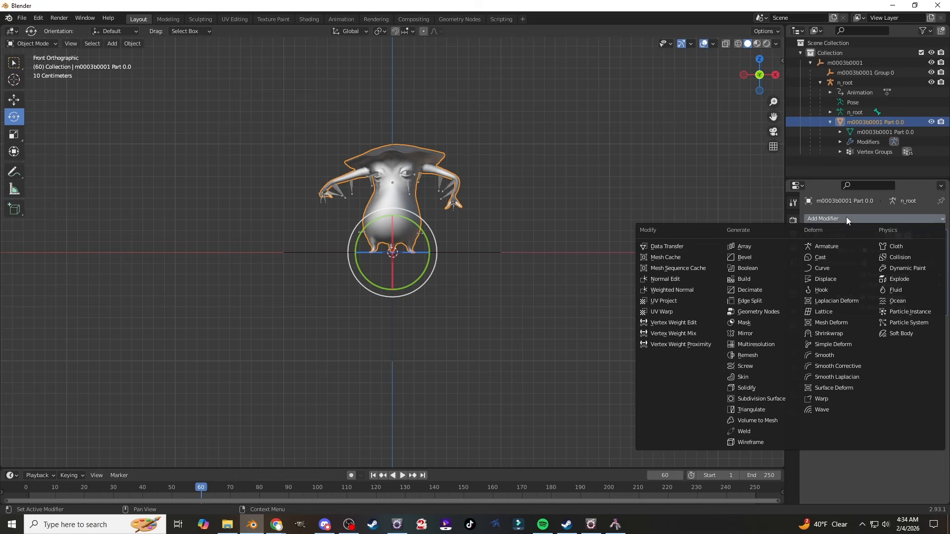
pyautogui.click(839, 245)
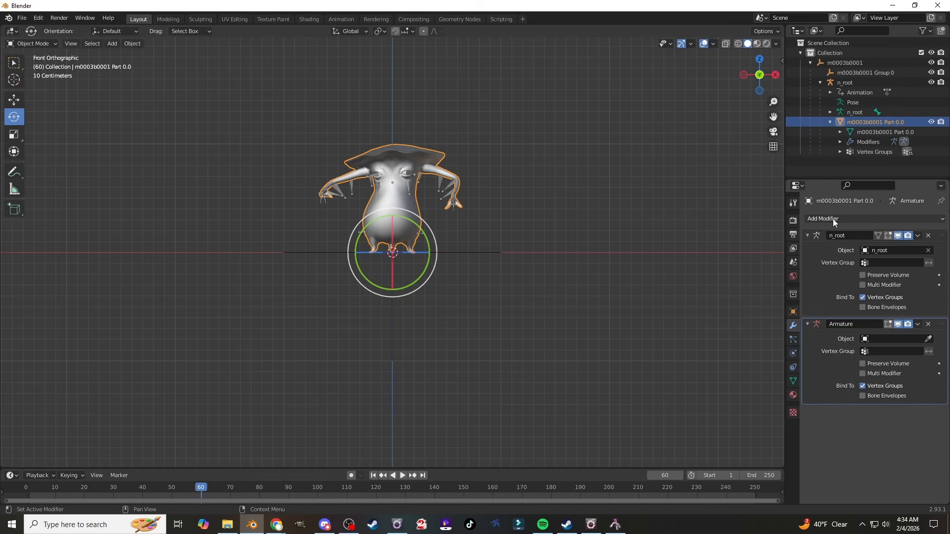
pyautogui.click(858, 220)
pyautogui.click(894, 208)
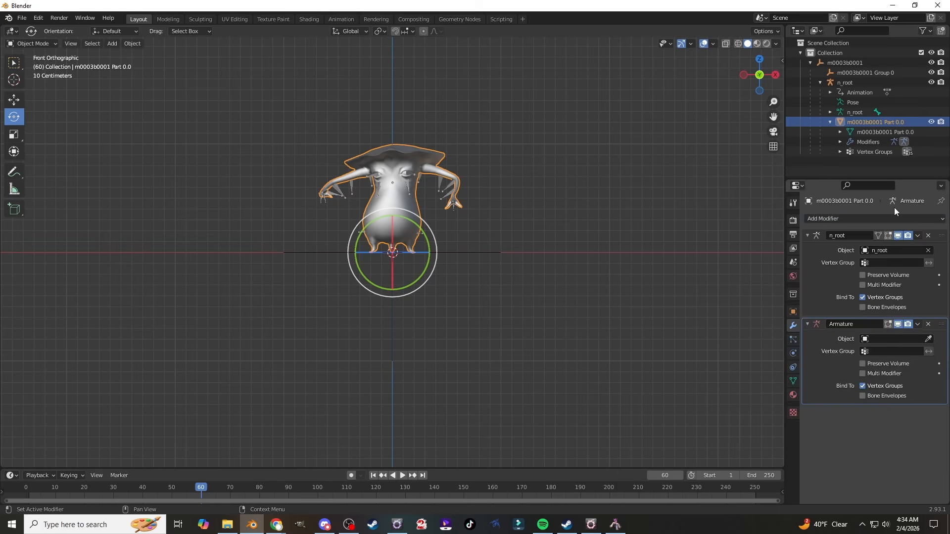
pyautogui.click(918, 236)
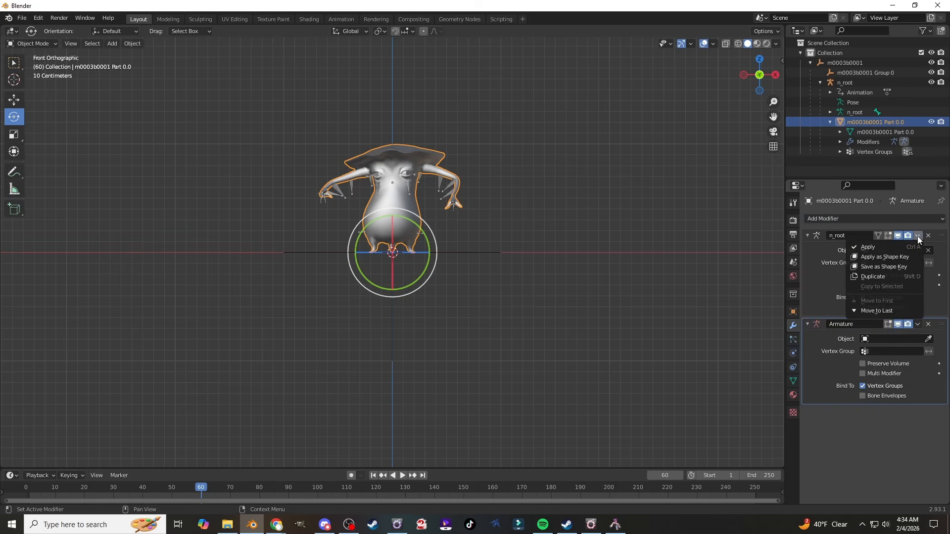
pyautogui.click(893, 246)
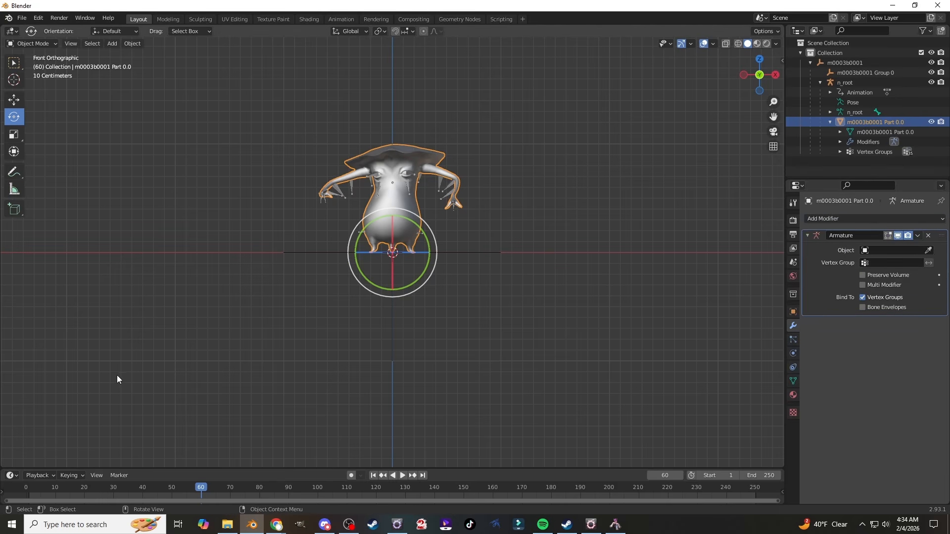
pyautogui.moveTo(187, 486); pyautogui.dragTo(165, 487)
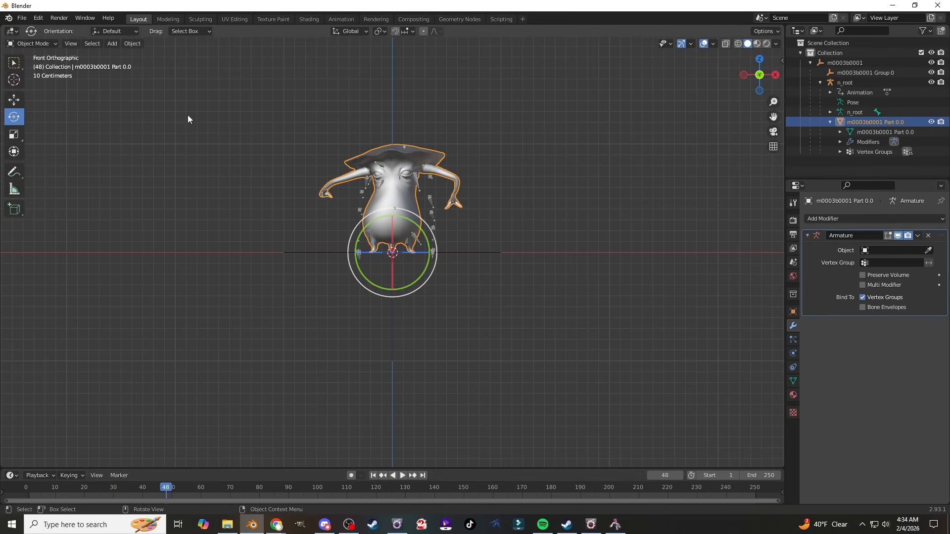
# Step: Use the undo history to revert the added Armature modifier and the applied n_root modifier
pyautogui.click(39, 19)
pyautogui.click(55, 53)
pyautogui.click(49, 65)
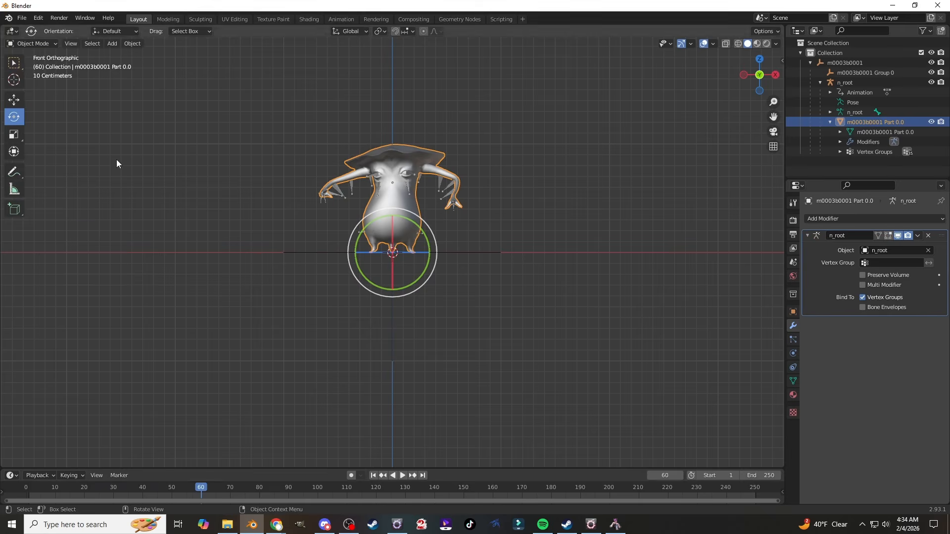
# Step: At frame 1, add an Armature modifier to the mesh and apply its n_root modifier
pyautogui.moveTo(204, 491); pyautogui.dragTo(31, 490)
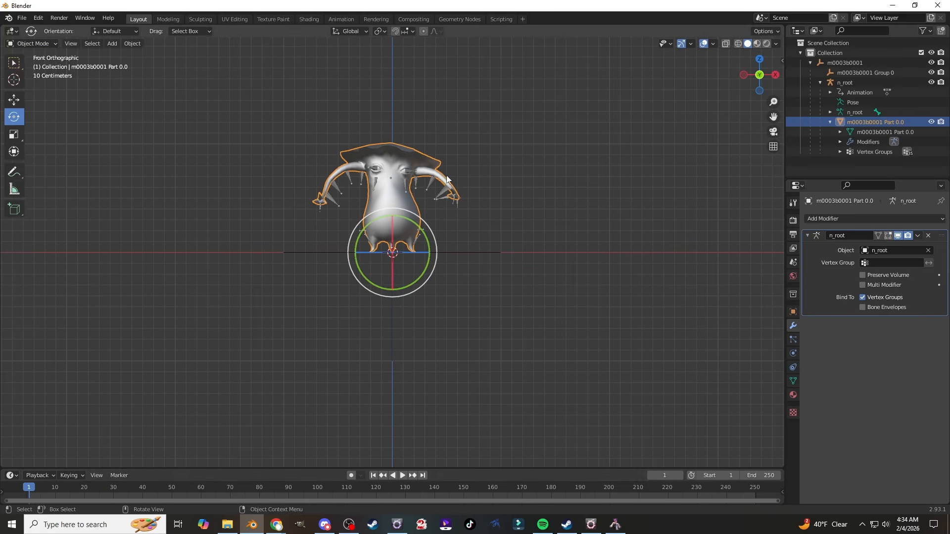
pyautogui.click(856, 217)
pyautogui.click(841, 244)
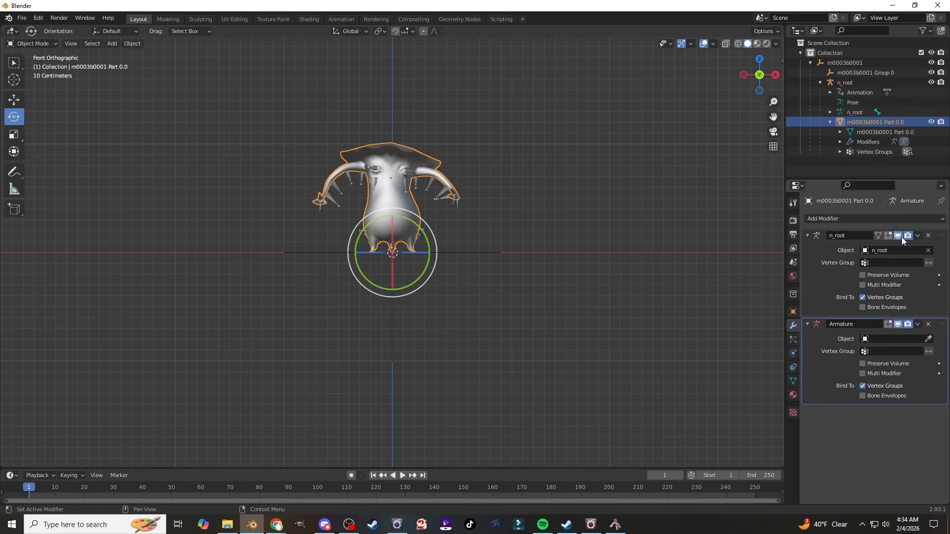
pyautogui.click(917, 236)
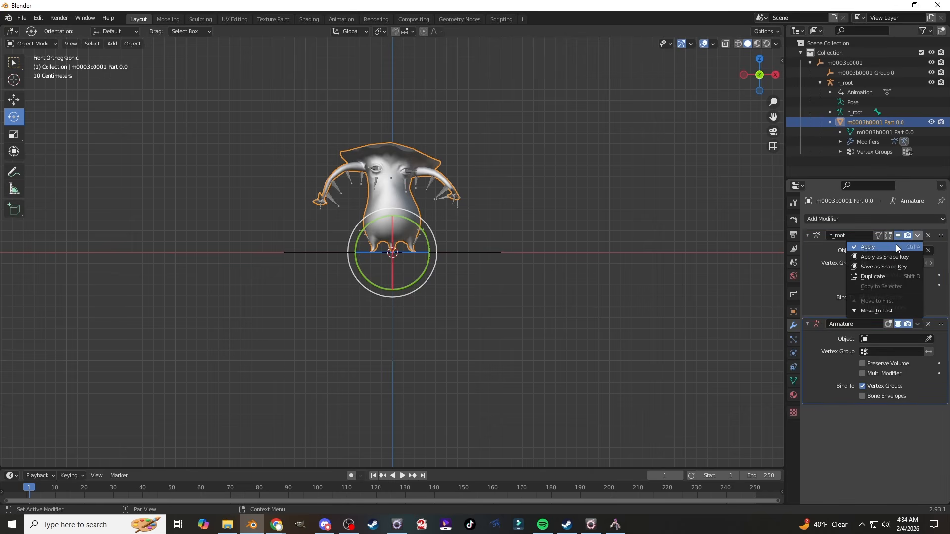
pyautogui.click(895, 247)
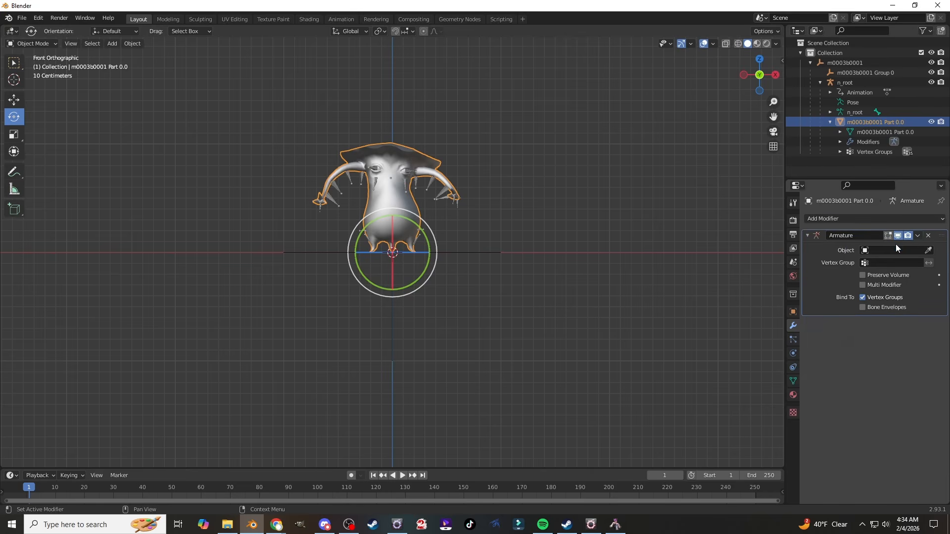
pyautogui.press('space')
pyautogui.click(29, 492)
pyautogui.press('space')
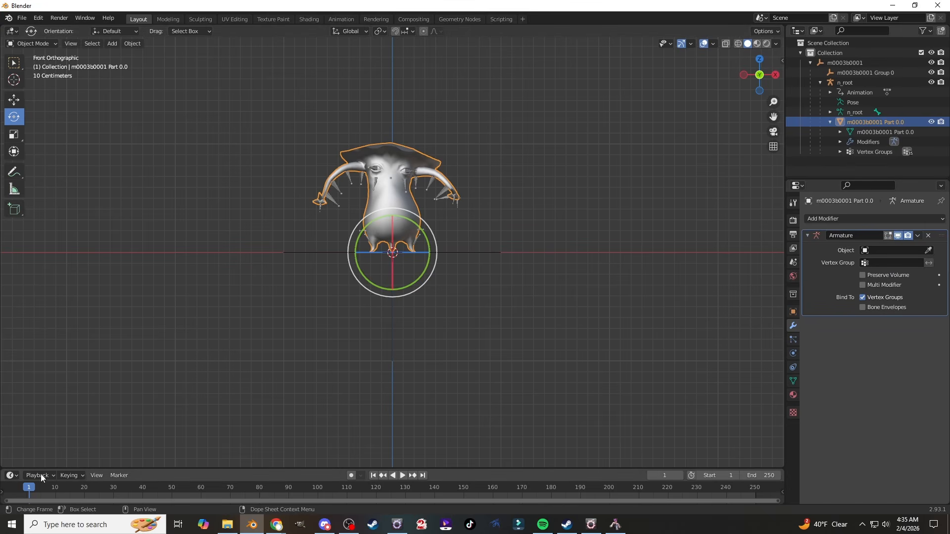
# Step: Set up a glTF 2.0 export into the blizzard folder with the VFX Models preset and glTF Embedded (.gltf) format
pyautogui.click(22, 18)
pyautogui.moveTo(71, 164)
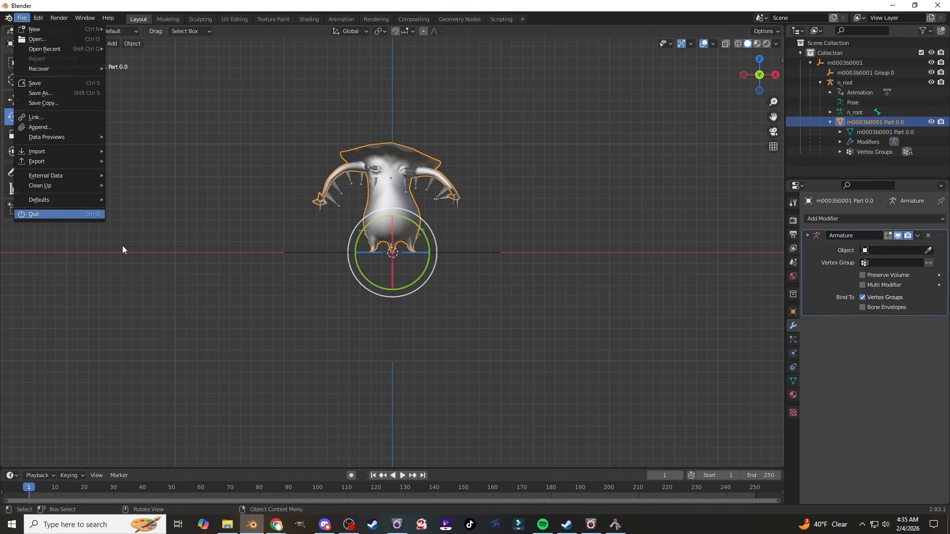
pyautogui.click(22, 17)
pyautogui.moveTo(40, 159)
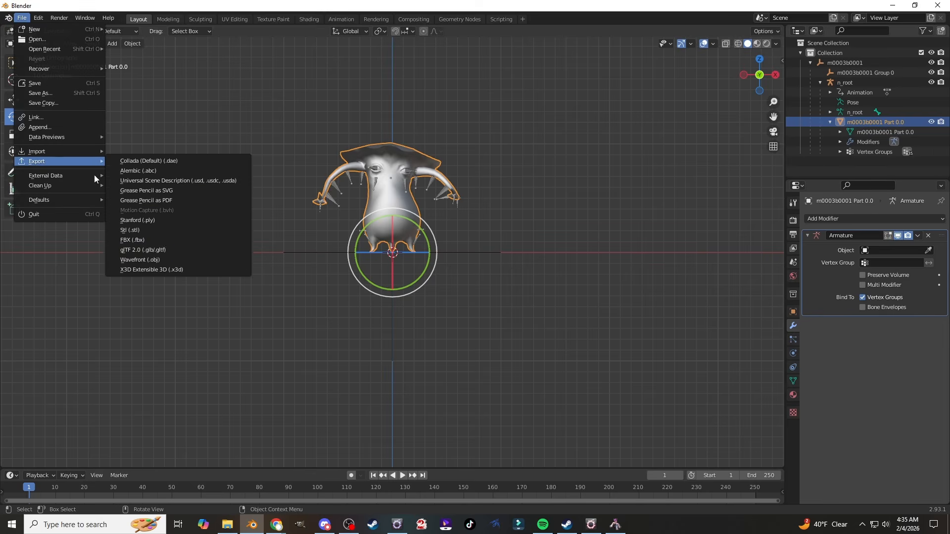
pyautogui.click(165, 247)
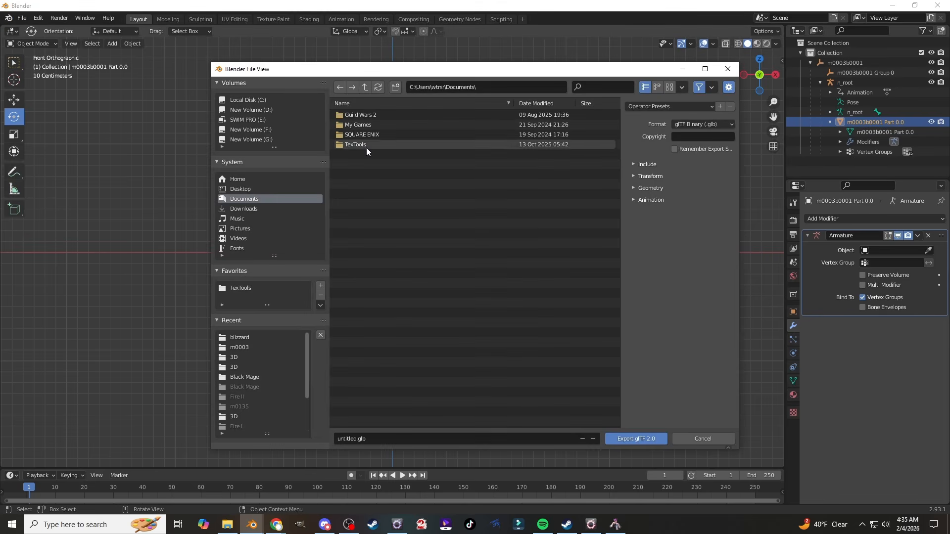
pyautogui.click(672, 106)
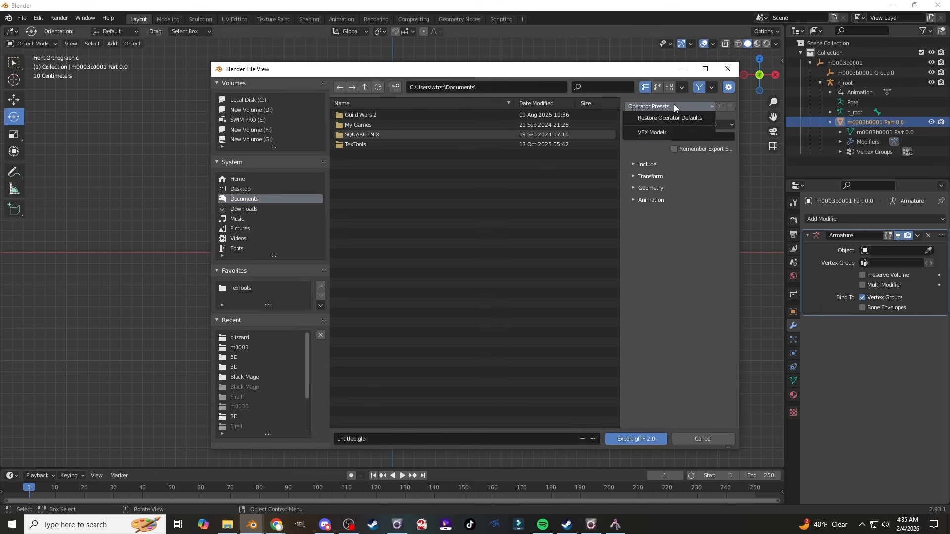
pyautogui.click(662, 133)
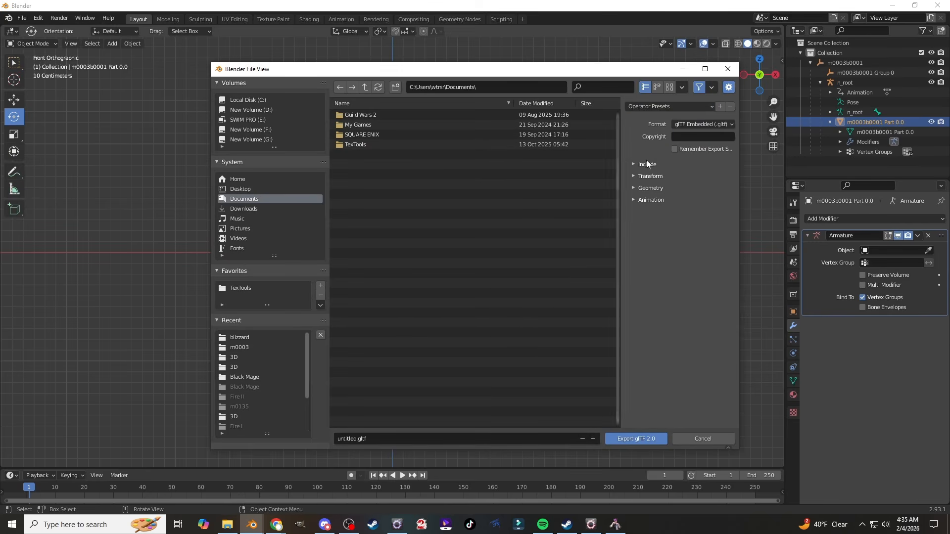
pyautogui.click(240, 337)
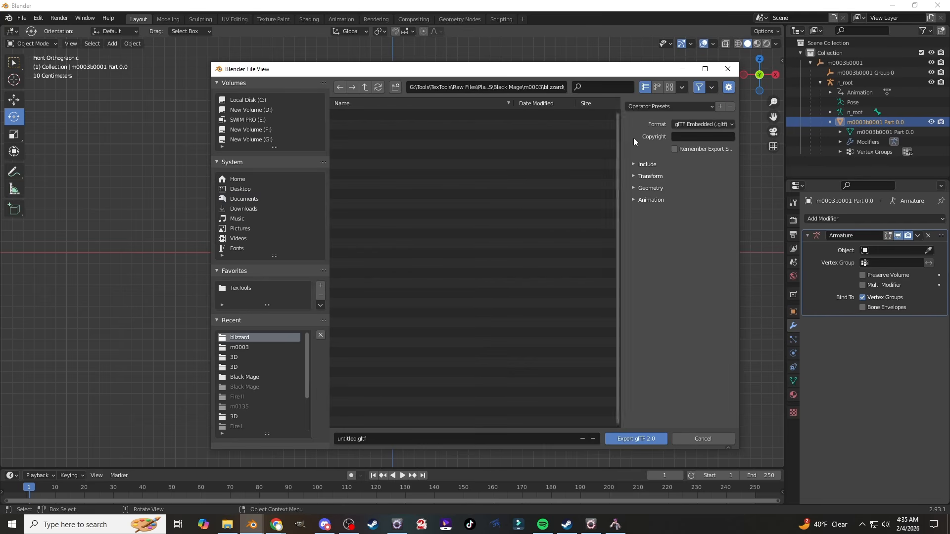
pyautogui.click(702, 125)
pyautogui.click(686, 126)
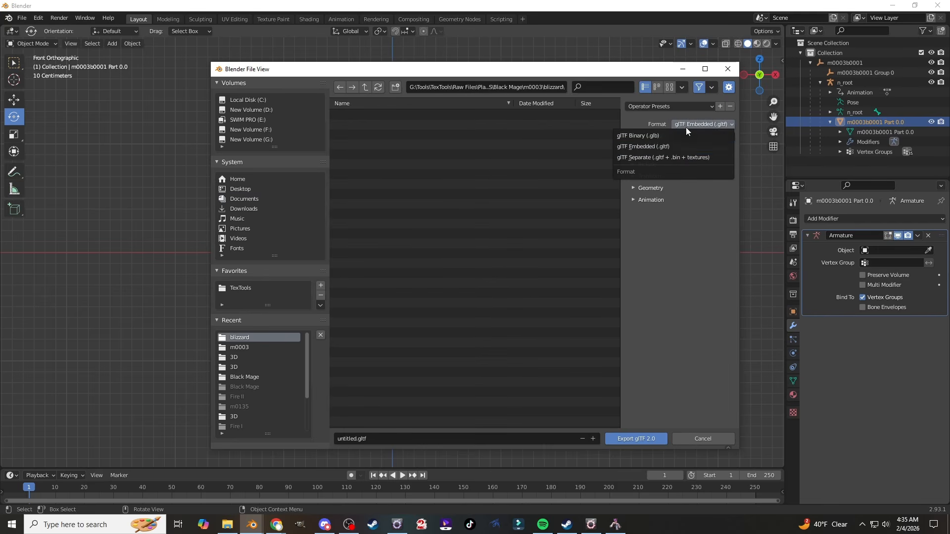
pyautogui.click(652, 147)
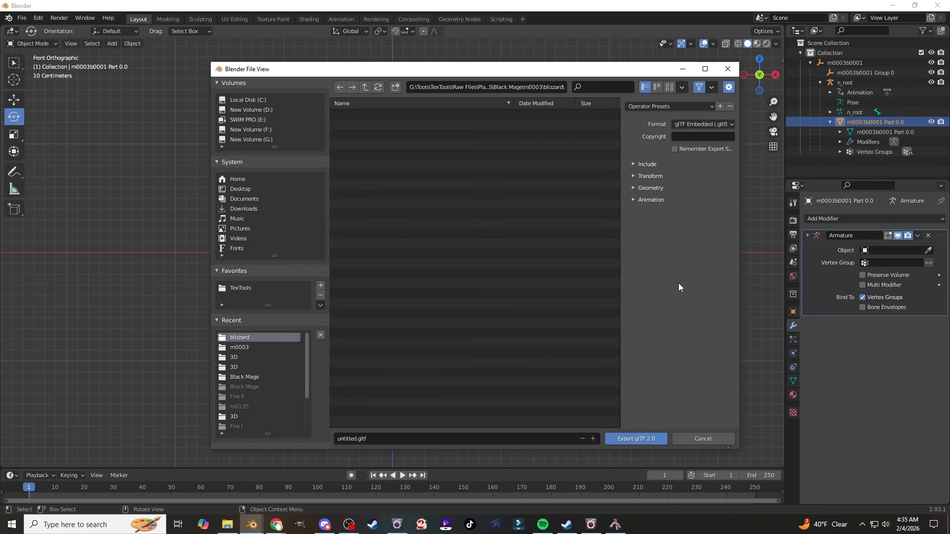
# Step: Review the Include, Transform, Geometry and Animation options of the glTF export
pyautogui.click(632, 164)
pyautogui.click(635, 256)
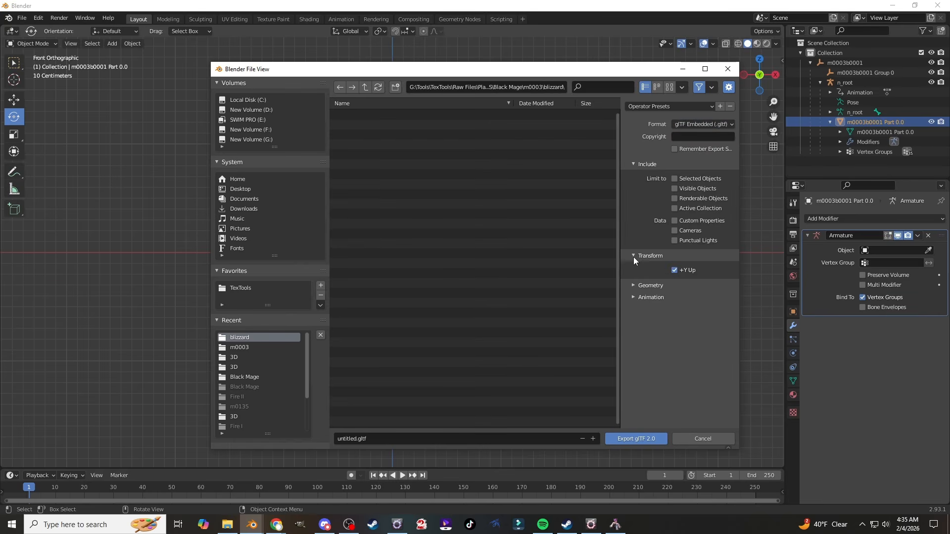
pyautogui.click(629, 285)
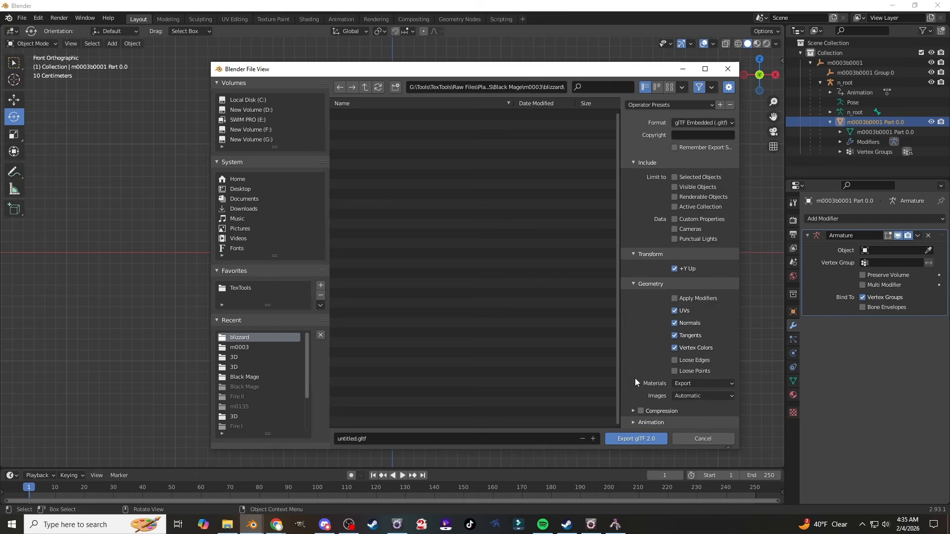
pyautogui.click(632, 422)
pyautogui.scroll(-3, 652, 362)
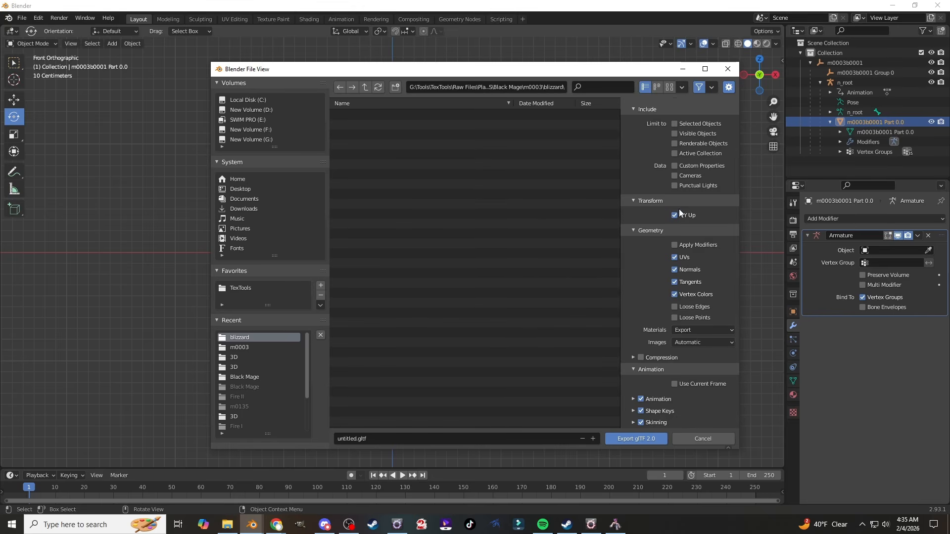
pyautogui.scroll(3, 682, 221)
pyautogui.scroll(-3, 693, 267)
pyautogui.scroll(3, 689, 240)
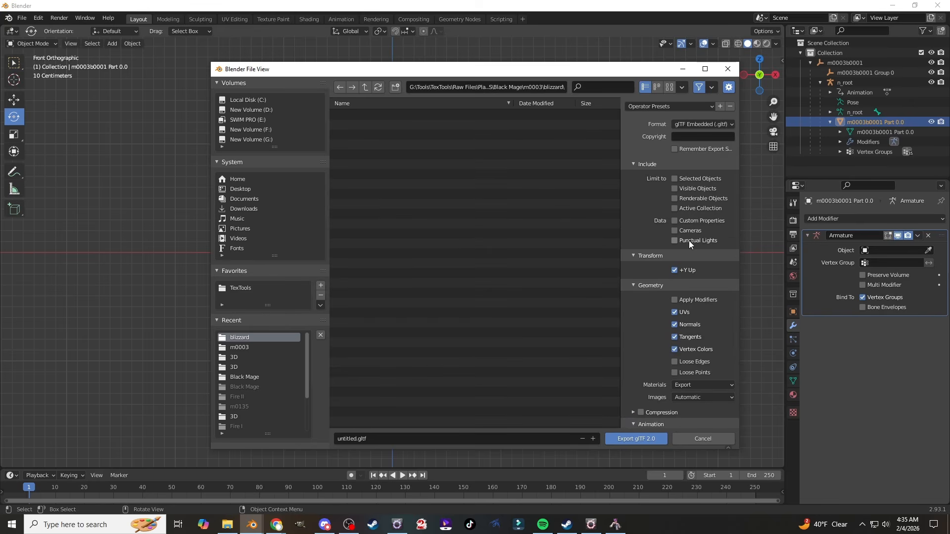
# Step: Name the file 01 and export it as glTF 2.0
pyautogui.click(386, 438)
pyautogui.write('0')
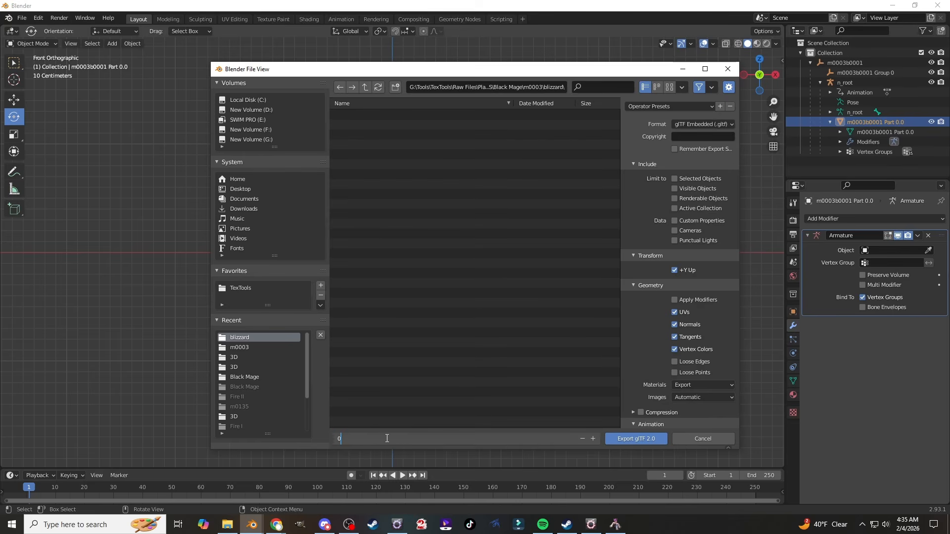
pyautogui.write('1')
pyautogui.press('Return')
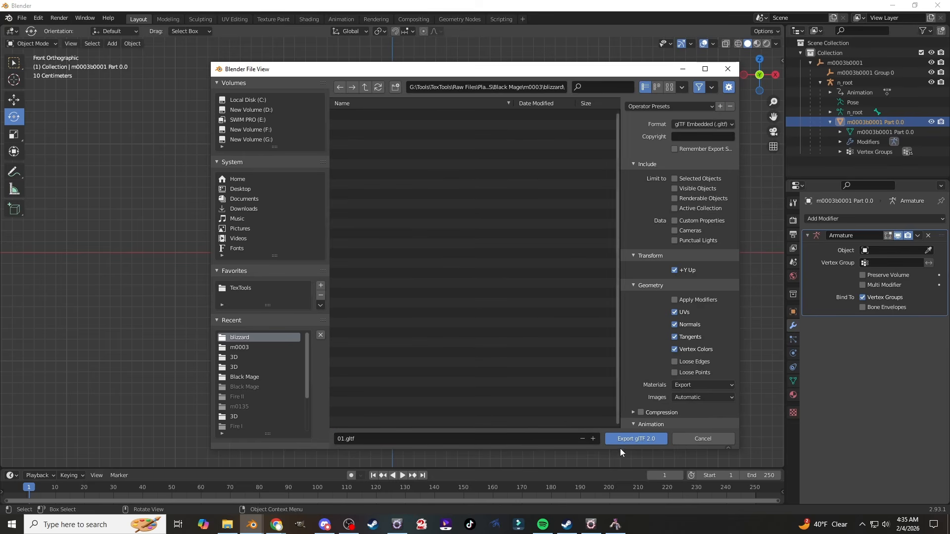
pyautogui.click(631, 440)
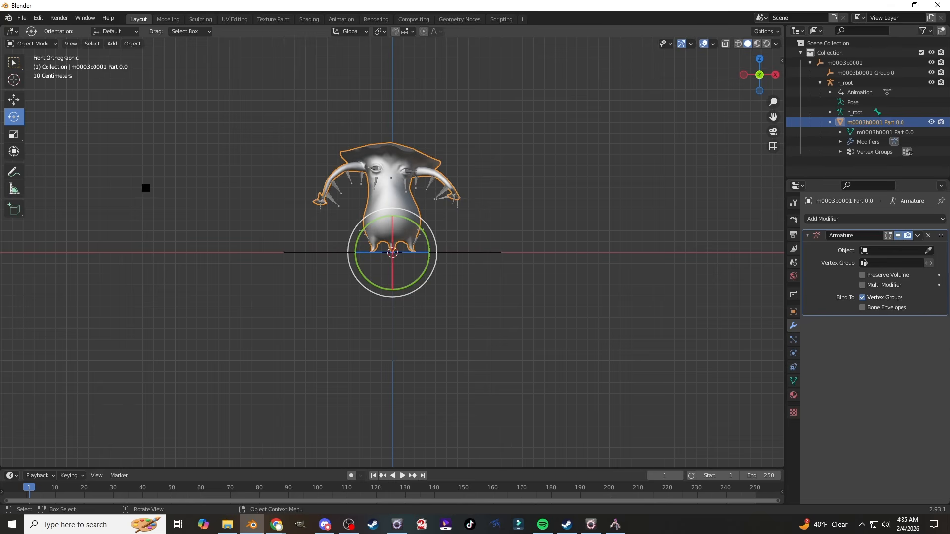
# Step: Use the undo history to restore the mesh's n_root modifier, and advance to frame 2
pyautogui.click(38, 17)
pyautogui.click(49, 53)
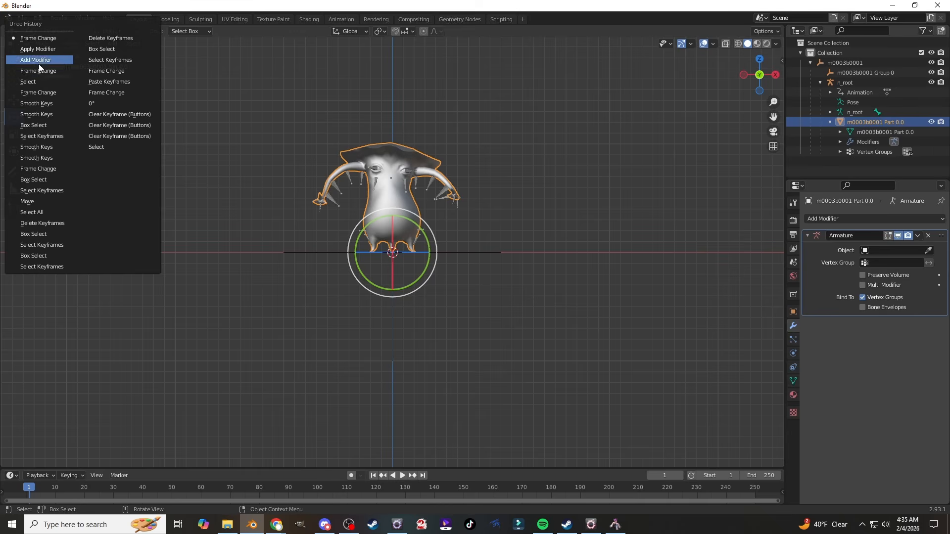
pyautogui.click(39, 62)
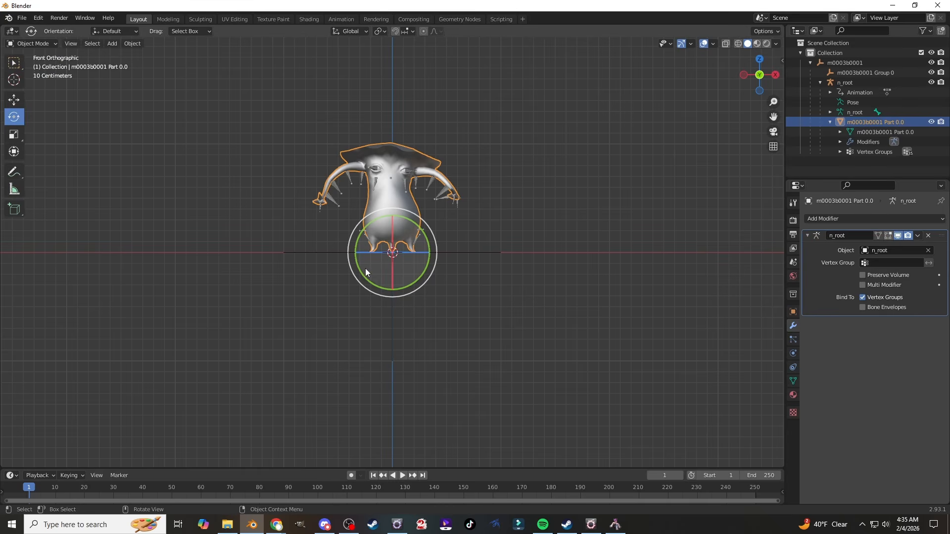
pyautogui.press('Right')
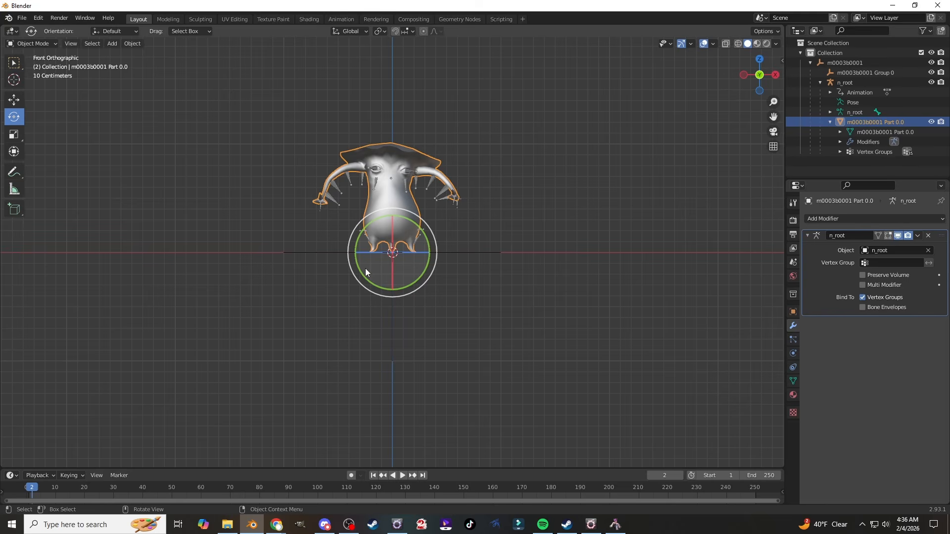
# Step: Add an Armature modifier to the mesh at frame 2 and apply its n_root modifier
pyautogui.click(884, 219)
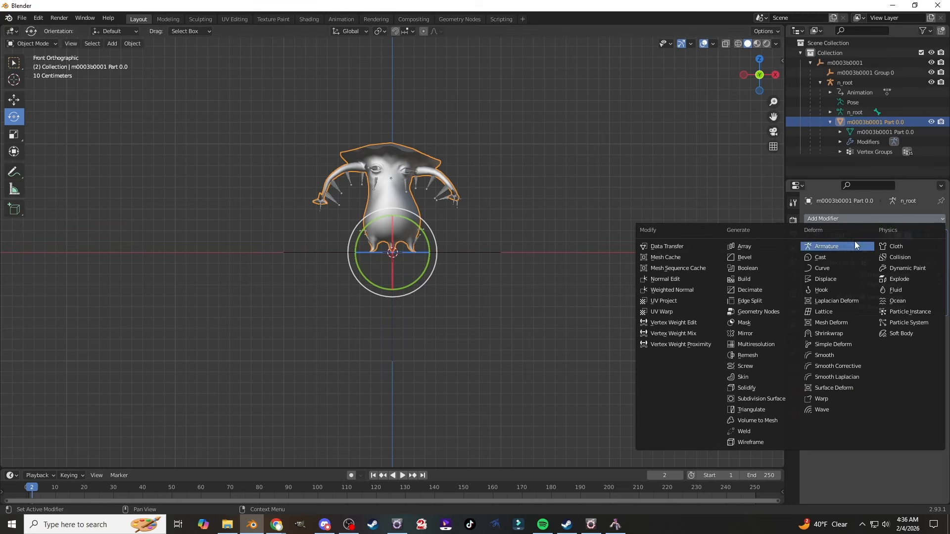
pyautogui.click(854, 244)
pyautogui.click(917, 236)
pyautogui.click(904, 245)
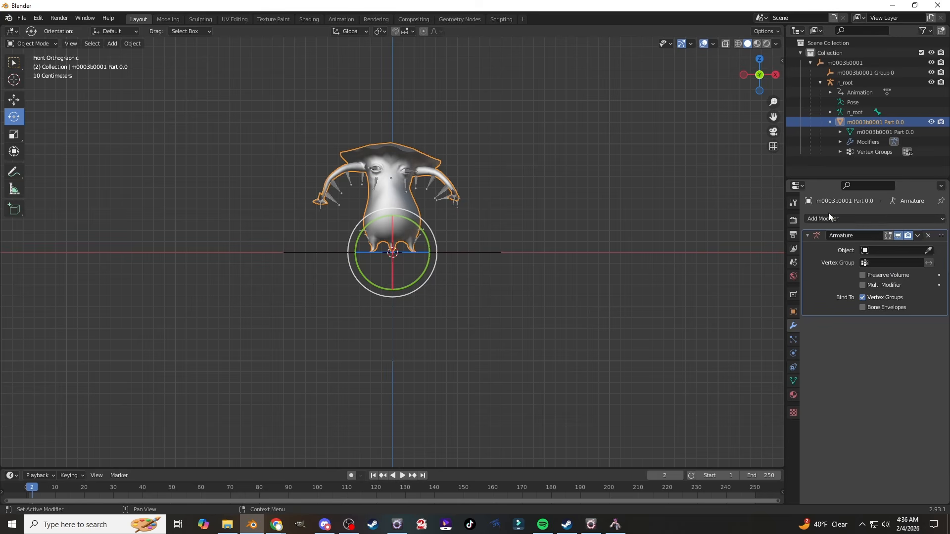
# Step: Export the frame 2 mesh as glTF 2.0 into the blizzard folder as 02, using the VFX Models preset
pyautogui.click(22, 18)
pyautogui.moveTo(38, 161)
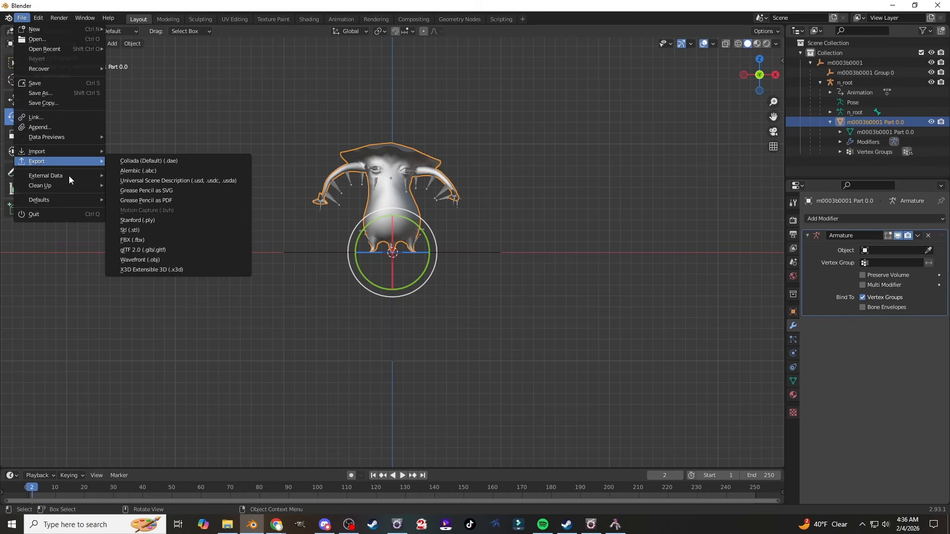
pyautogui.click(155, 253)
pyautogui.click(363, 437)
pyautogui.write('02')
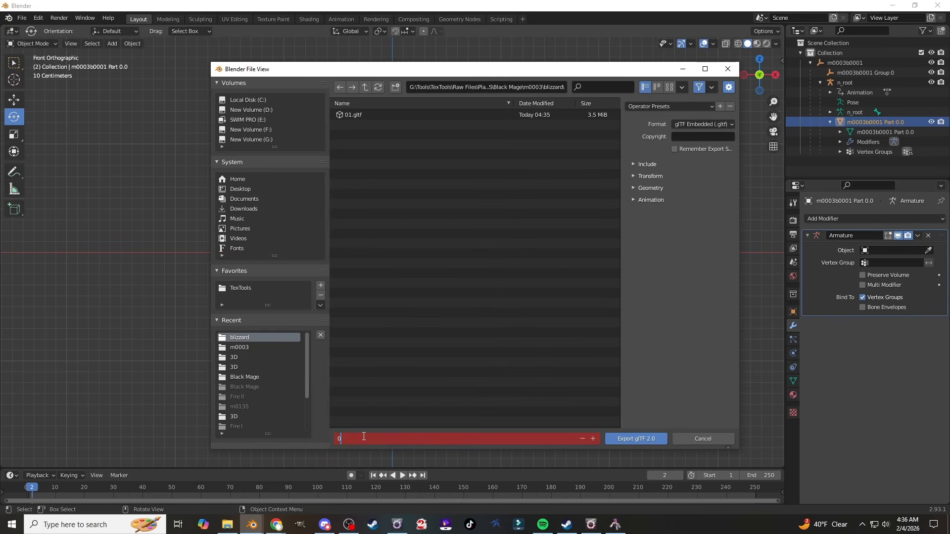
pyautogui.press('Return')
pyautogui.click(647, 105)
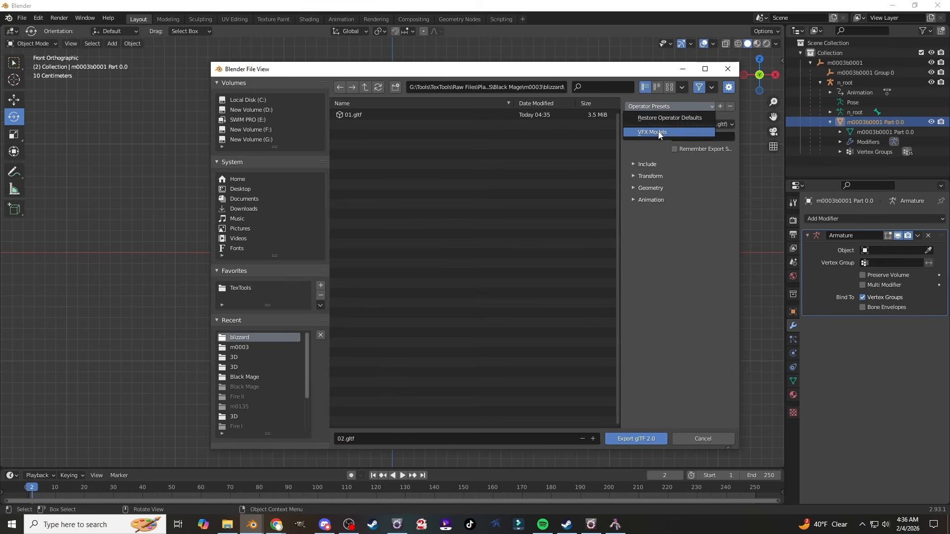
pyautogui.click(660, 439)
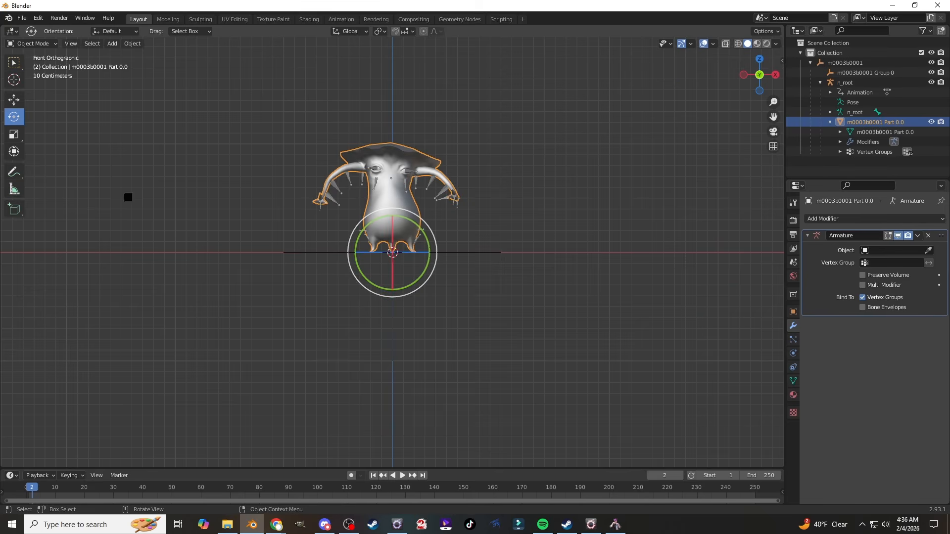
# Step: Use the undo history to bring back the mesh's n_root modifier, and advance to frame 3
pyautogui.click(38, 18)
pyautogui.click(50, 53)
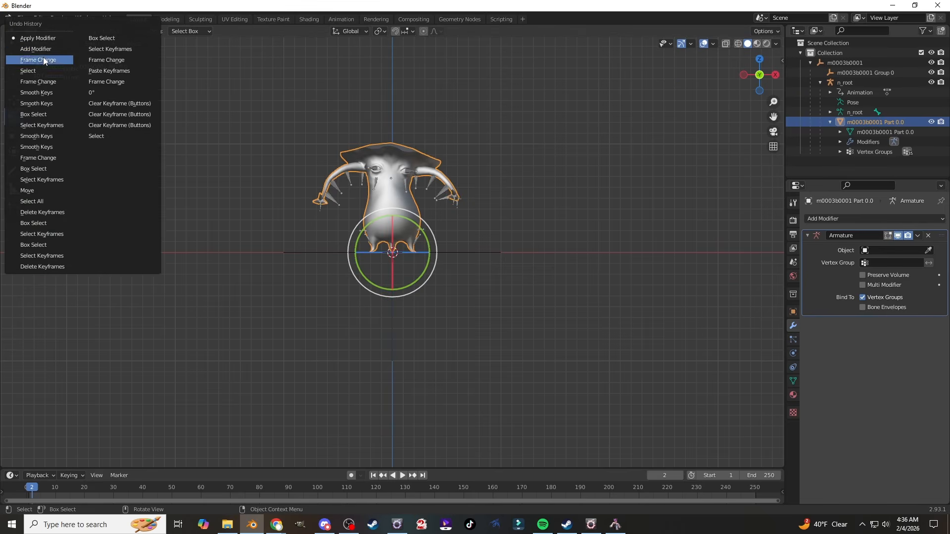
pyautogui.click(43, 59)
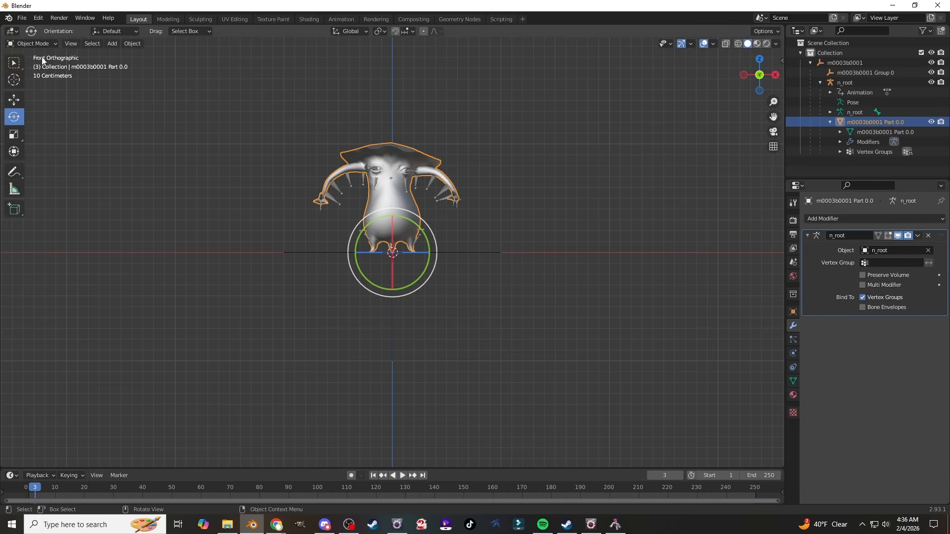
# Step: Add an Armature modifier to the mesh at frame 3 and apply its n_root modifier
pyautogui.click(868, 219)
pyautogui.click(851, 246)
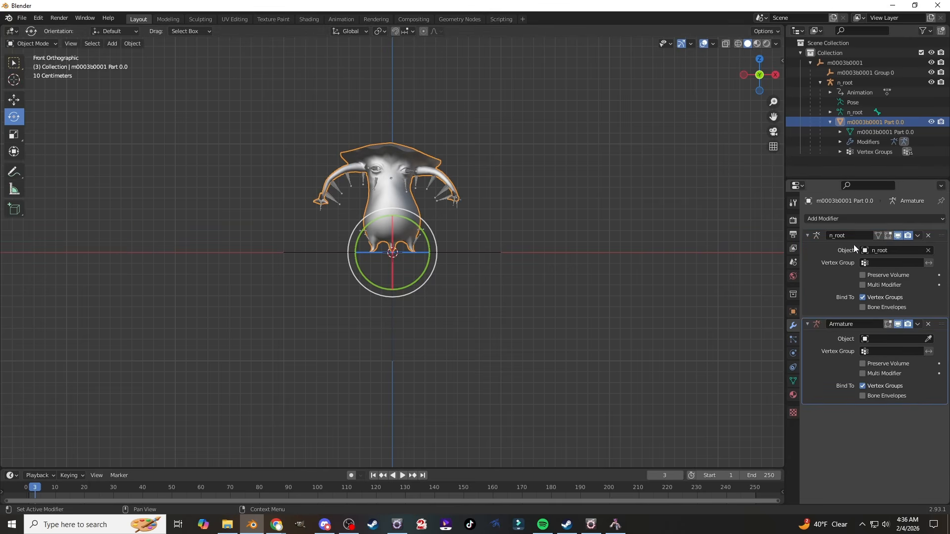
pyautogui.click(917, 236)
pyautogui.click(898, 245)
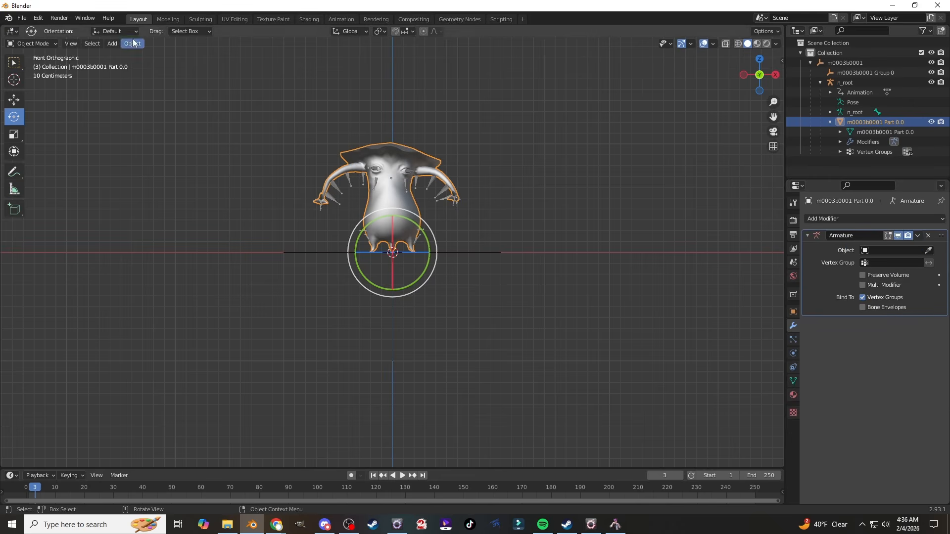
# Step: Export the frame 3 mesh as glTF 2.0 into the blizzard folder under the name 03
pyautogui.click(21, 17)
pyautogui.moveTo(49, 162)
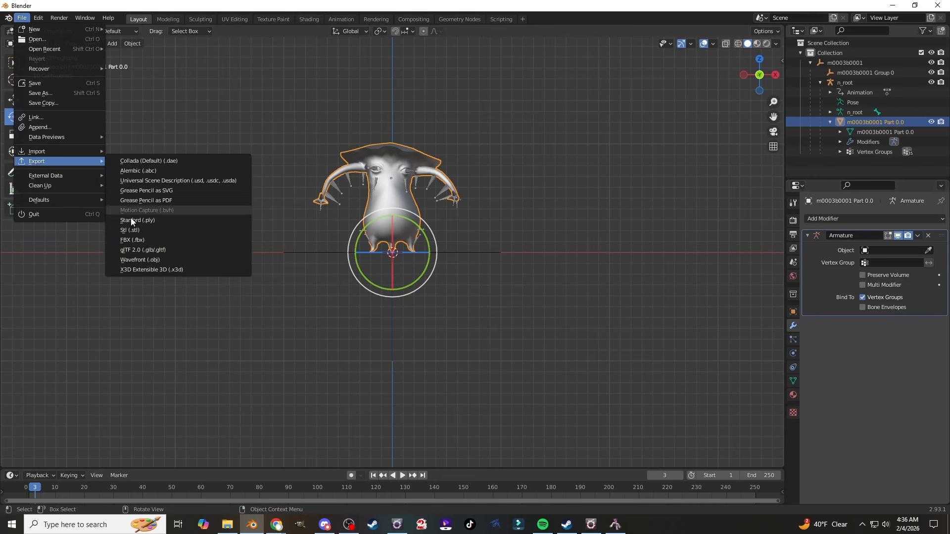
pyautogui.click(154, 250)
pyautogui.click(413, 437)
pyautogui.write('03')
pyautogui.press('Return')
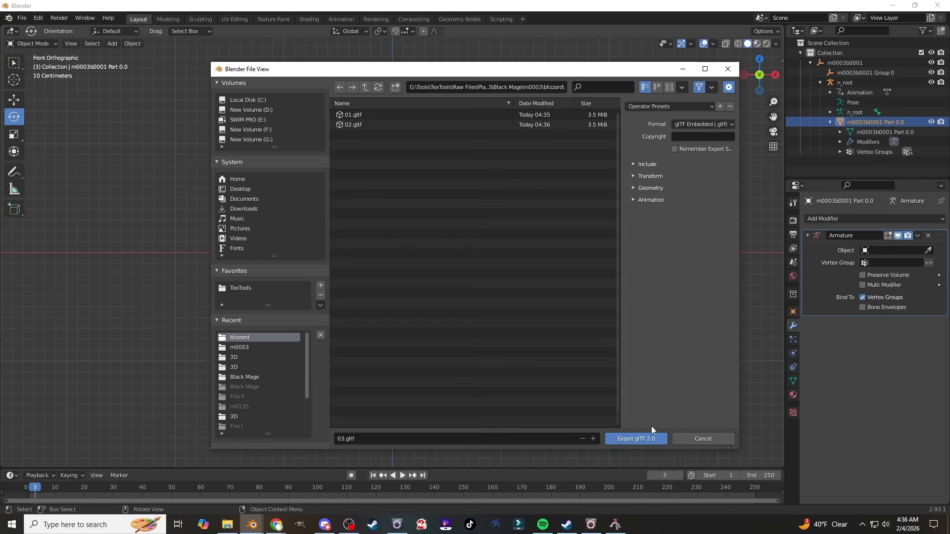
pyautogui.click(637, 437)
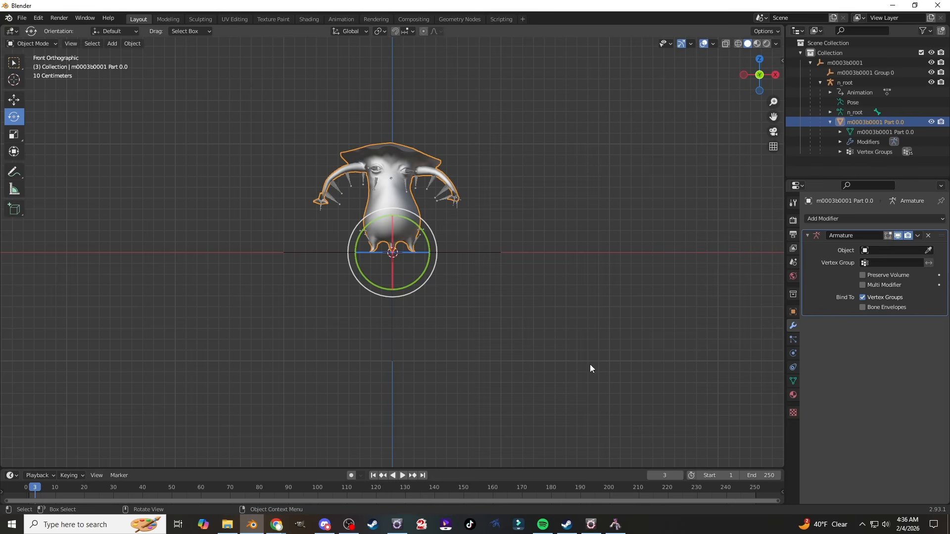
# Step: Return to the state before the modifier changes through the undo history, and advance to frame 4
pyautogui.click(38, 18)
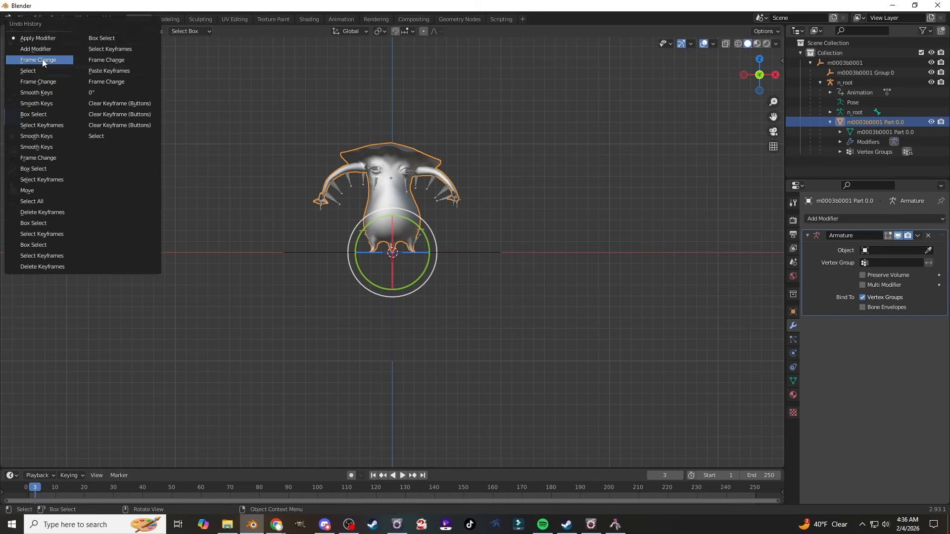
pyautogui.click(42, 60)
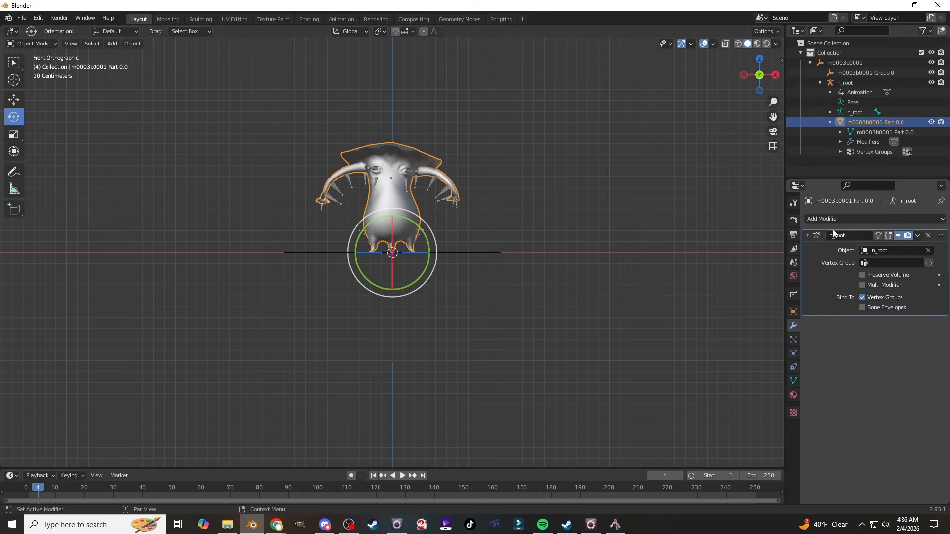
# Step: Add an Armature modifier to the mesh at frame 4 and apply its n_root modifier
pyautogui.click(841, 219)
pyautogui.click(821, 246)
pyautogui.click(917, 235)
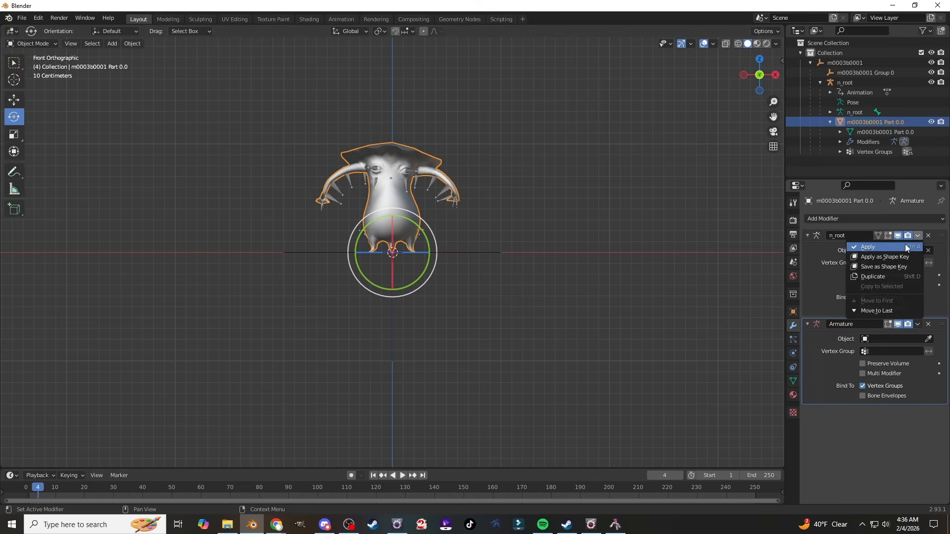
pyautogui.click(904, 247)
# Step: Export the frame 4 mesh as glTF 2.0 into the blizzard folder as 04.gltf, using the VFX Models preset
pyautogui.click(21, 18)
pyautogui.moveTo(36, 159)
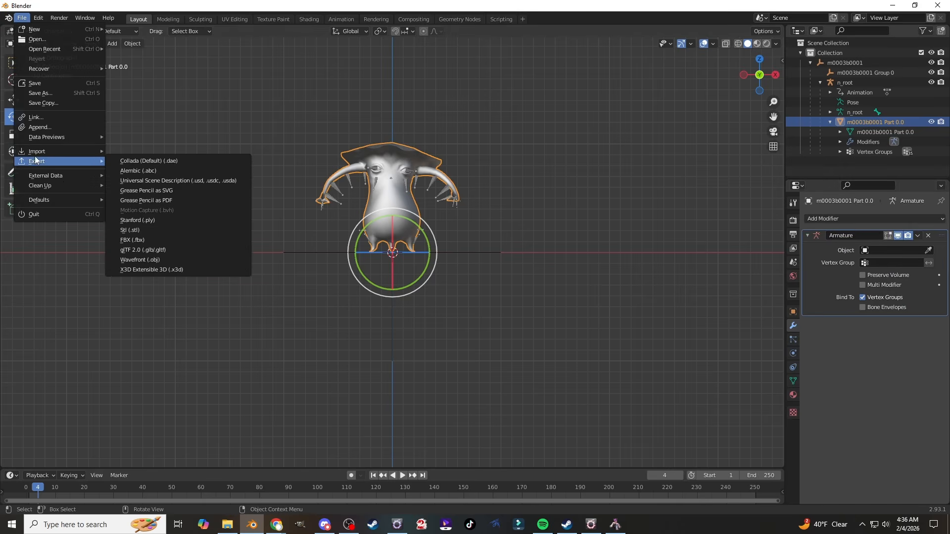
pyautogui.click(166, 250)
pyautogui.click(395, 438)
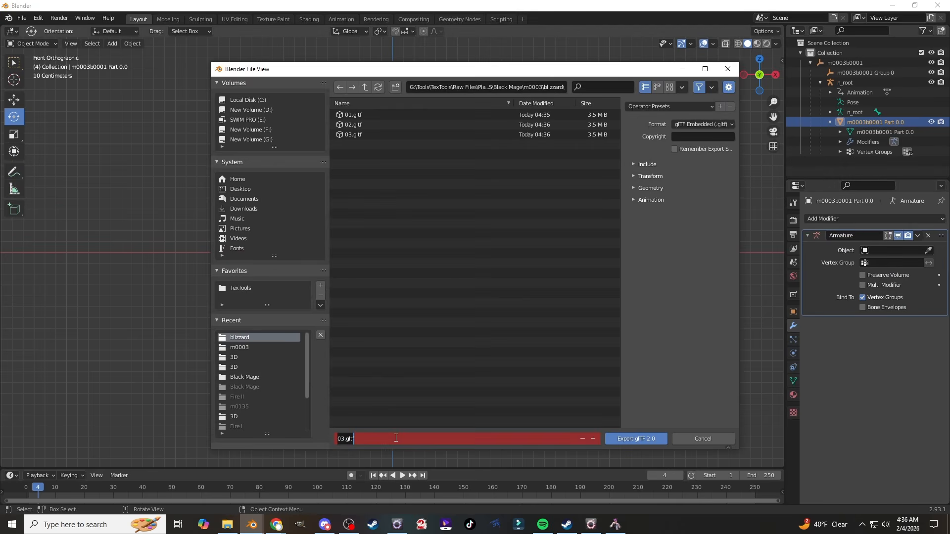
pyautogui.write('04.gltf')
pyautogui.press('Return')
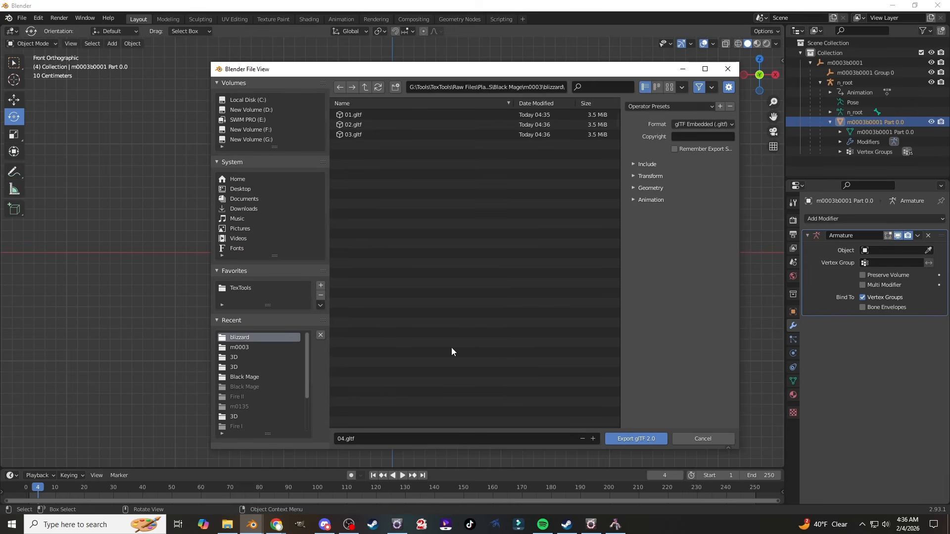
pyautogui.click(663, 108)
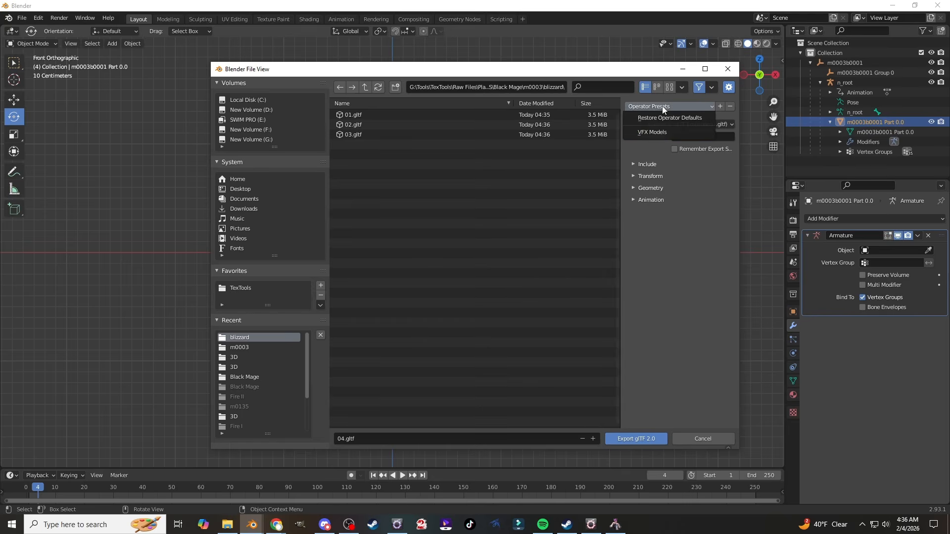
pyautogui.click(658, 132)
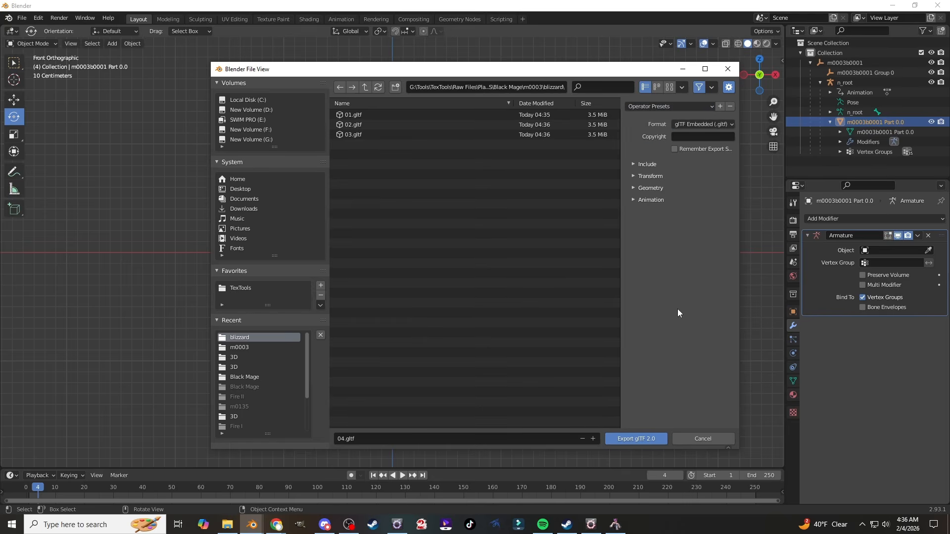
pyautogui.click(630, 437)
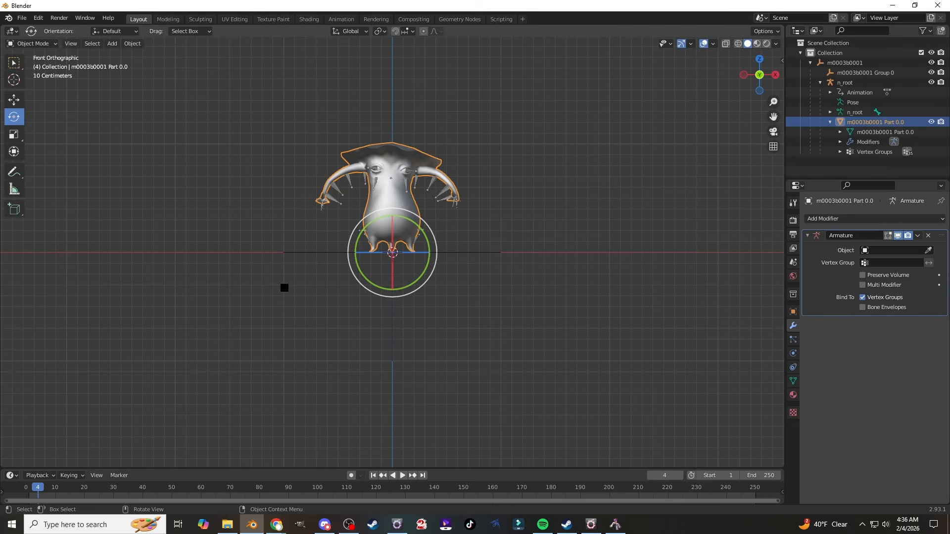
# Step: Restore the mesh's n_root modifier through the undo history, and advance to frame 5
pyautogui.click(39, 18)
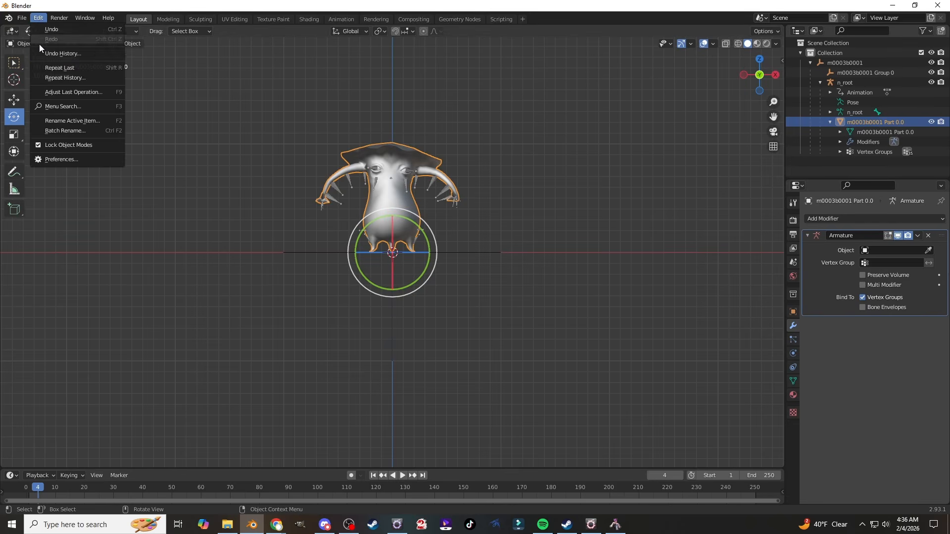
pyautogui.click(37, 53)
pyautogui.click(35, 59)
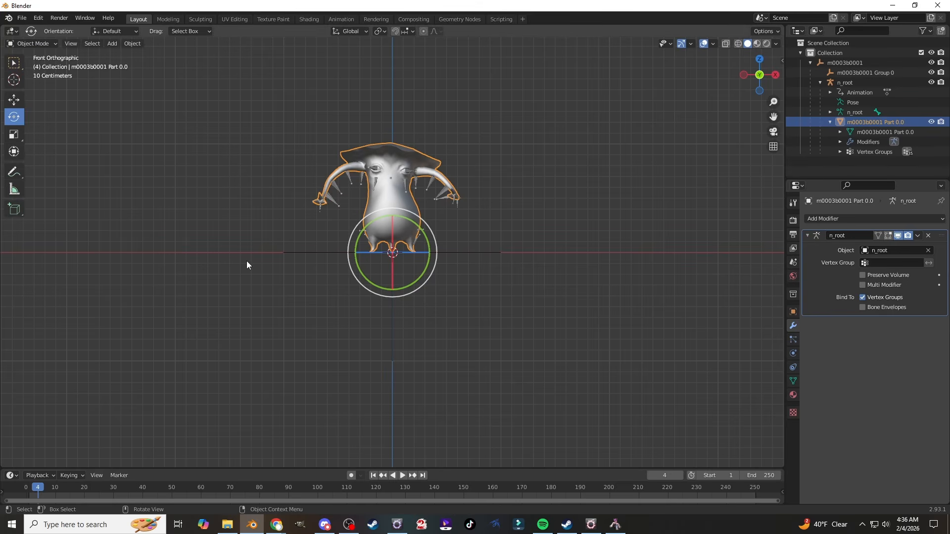
pyautogui.press('Right')
# Step: Add an Armature modifier to the mesh at frame 5 and apply its n_root modifier
pyautogui.click(900, 218)
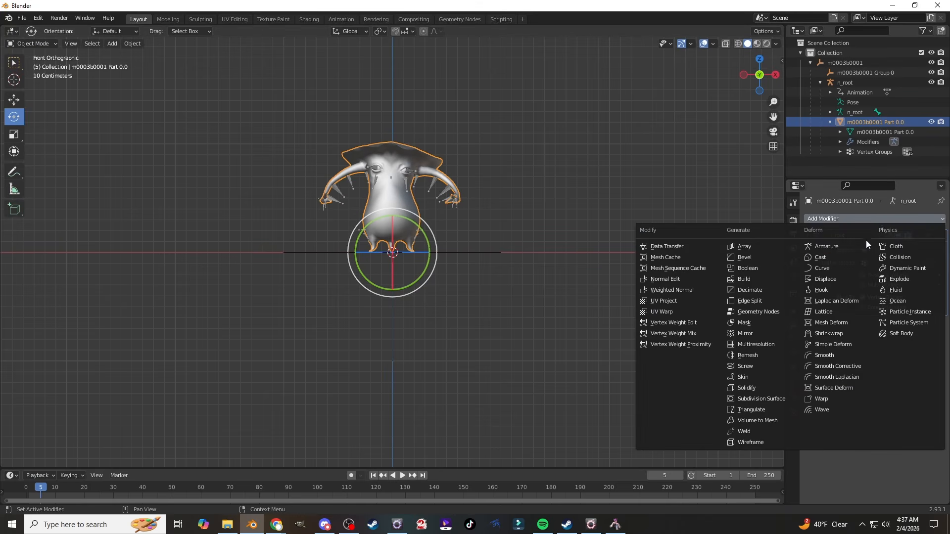
pyautogui.click(860, 246)
pyautogui.click(918, 236)
pyautogui.click(896, 248)
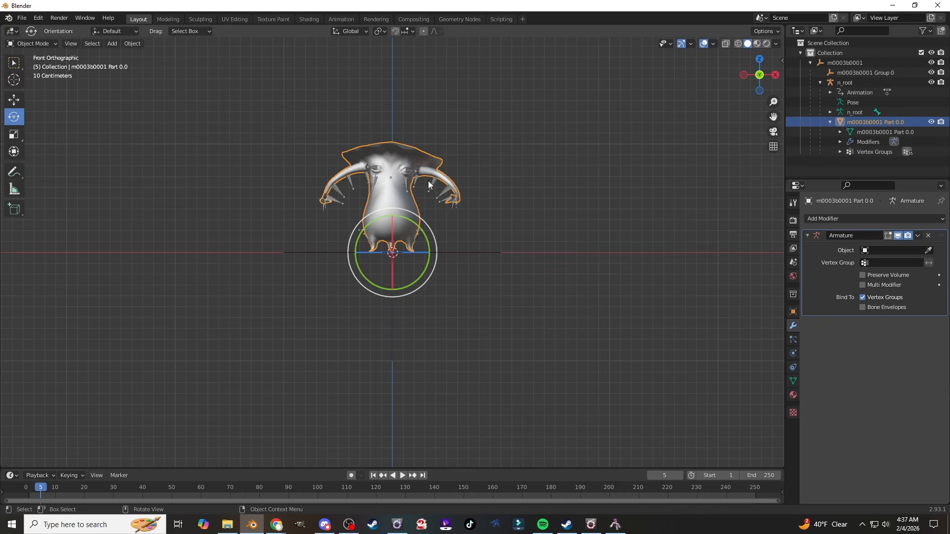
# Step: Export the frame 5 mesh as glTF 2.0 into the blizzard folder under the name 05
pyautogui.click(22, 18)
pyautogui.moveTo(38, 162)
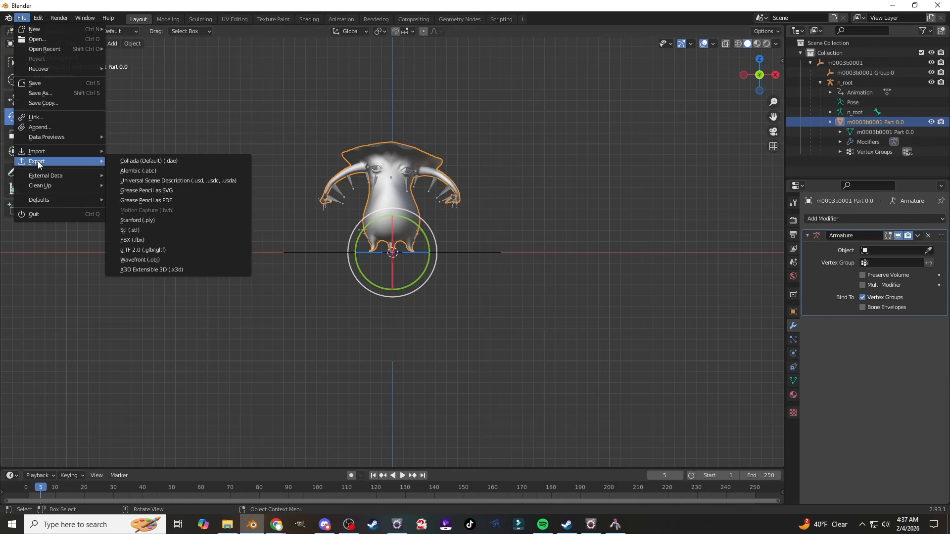
pyautogui.click(148, 249)
pyautogui.click(369, 439)
pyautogui.write('0')
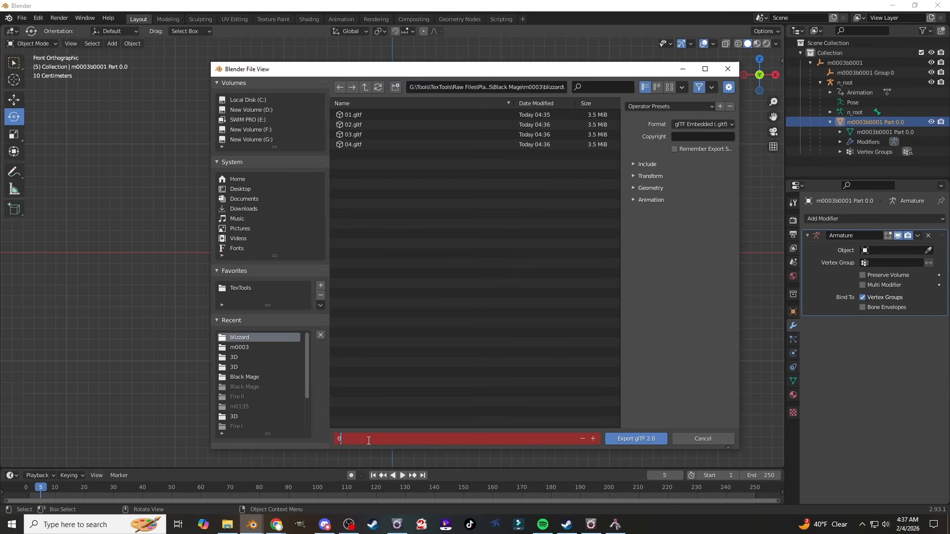
pyautogui.write('5')
pyautogui.press('Return')
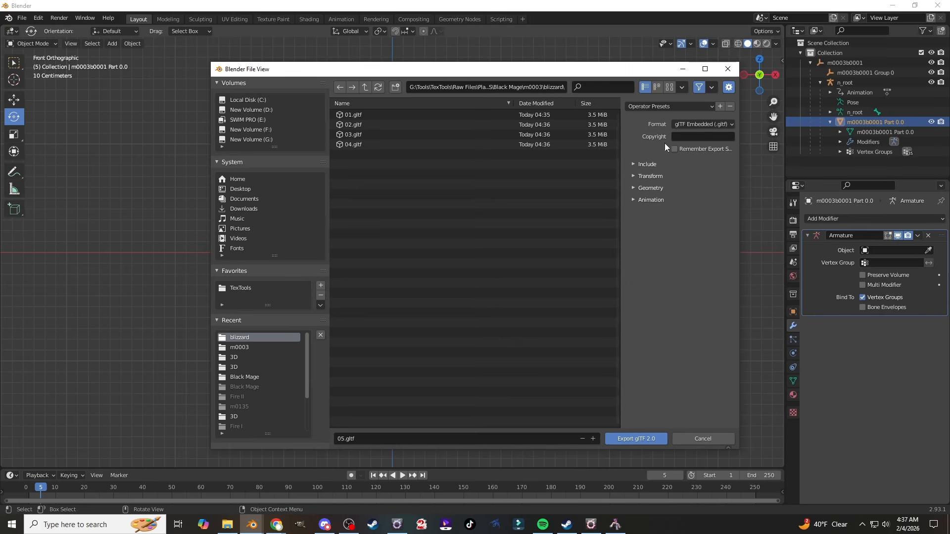
pyautogui.click(636, 438)
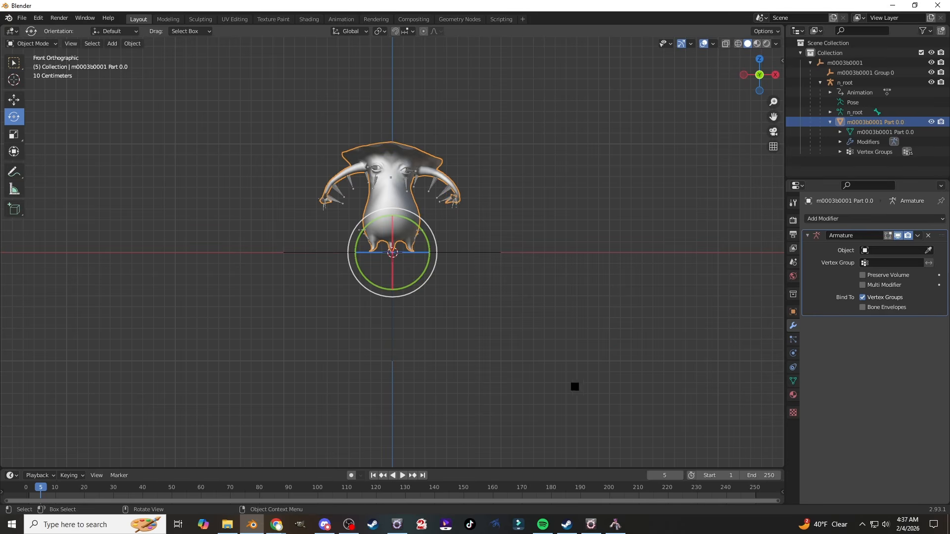
# Step: Revert the applied n_root modifier through the undo history, and advance to frame 6
pyautogui.click(33, 18)
pyautogui.click(35, 60)
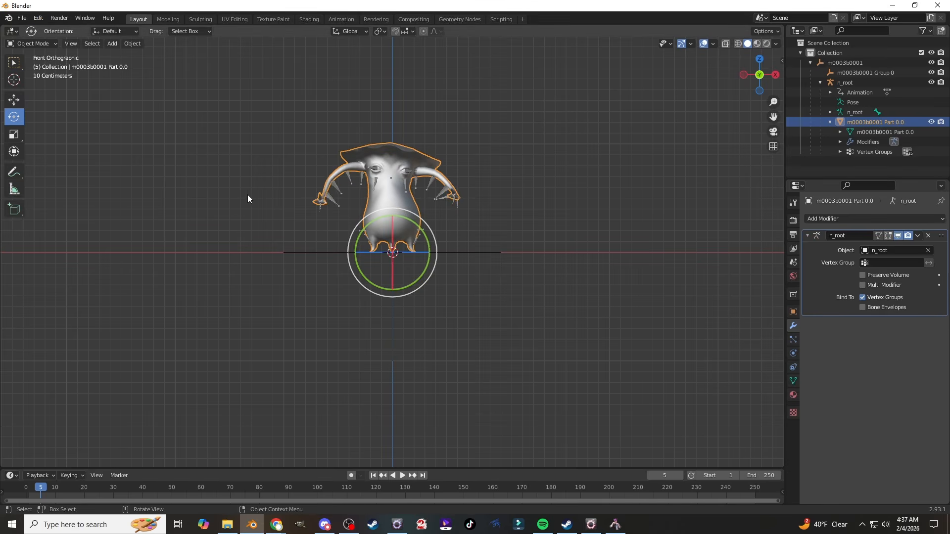
pyautogui.press('Right')
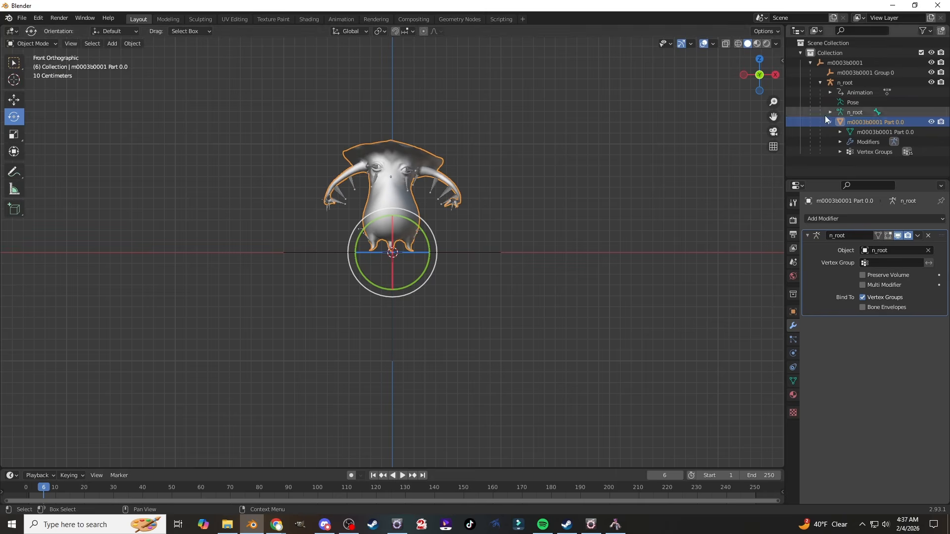
# Step: Add an Armature modifier to the mesh at frame 6 and apply its n_root modifier
pyautogui.click(892, 218)
pyautogui.click(874, 246)
pyautogui.click(918, 236)
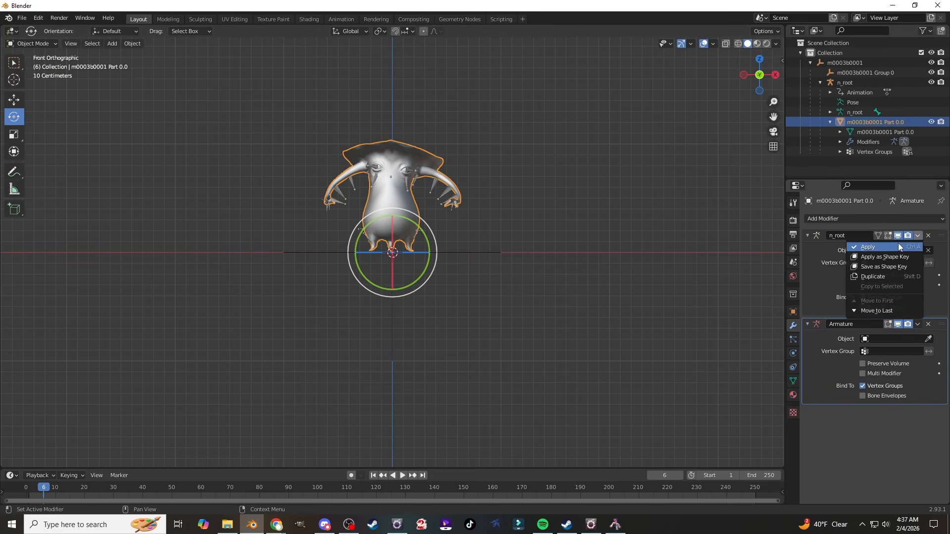
pyautogui.click(898, 246)
# Step: Export the frame 6 mesh as glTF 2.0 into the blizzard folder under the name 06
pyautogui.click(22, 18)
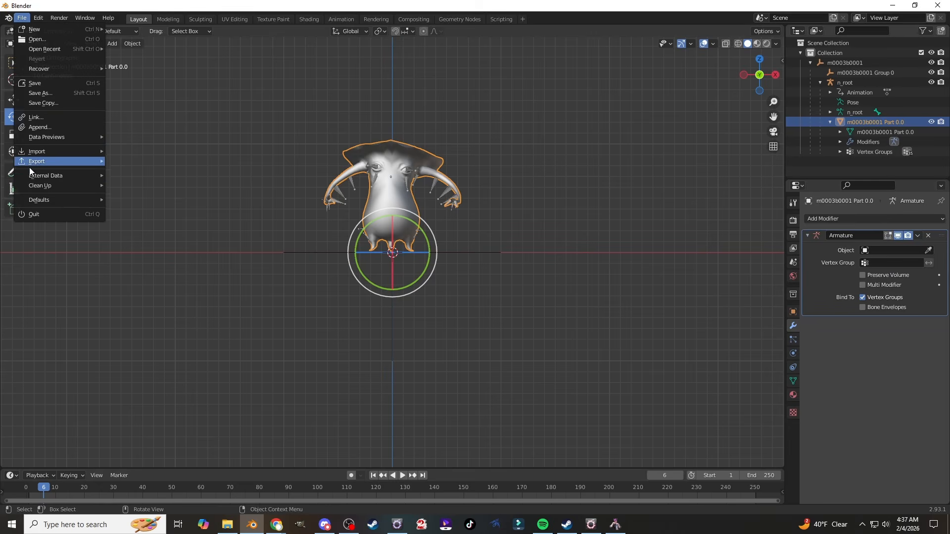
pyautogui.moveTo(34, 162)
pyautogui.click(124, 254)
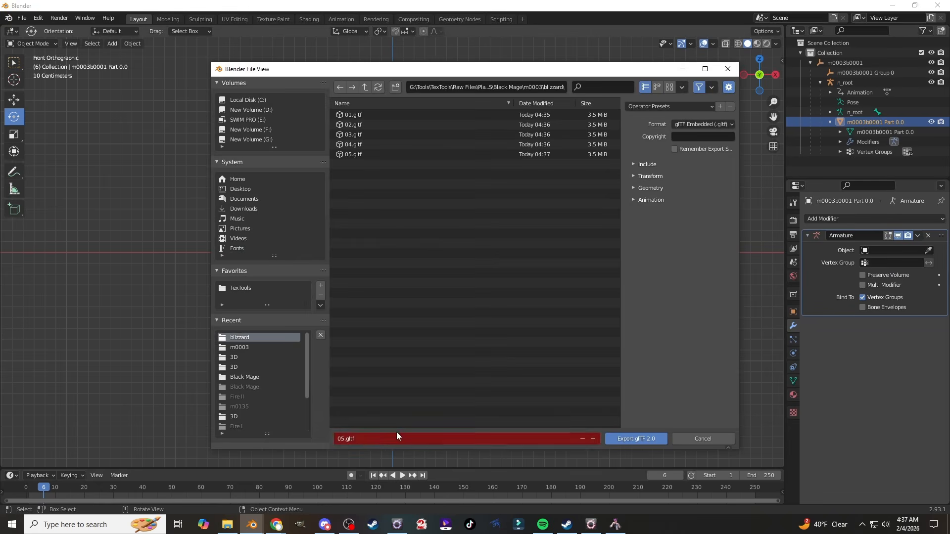
pyautogui.click(398, 434)
pyautogui.write('06')
pyautogui.press('Return')
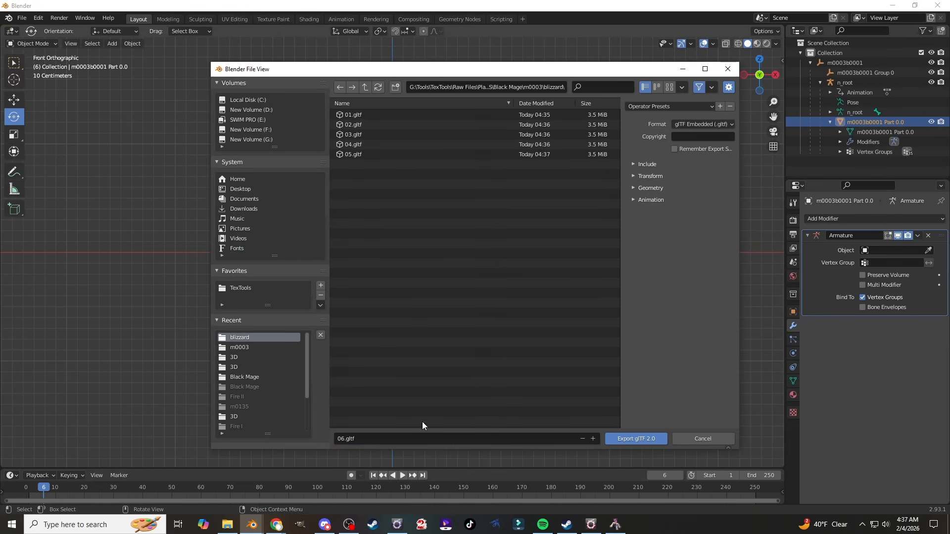
pyautogui.click(624, 435)
# Step: Revert the applied n_root modifier through the undo history, and advance to frame 7
pyautogui.click(38, 18)
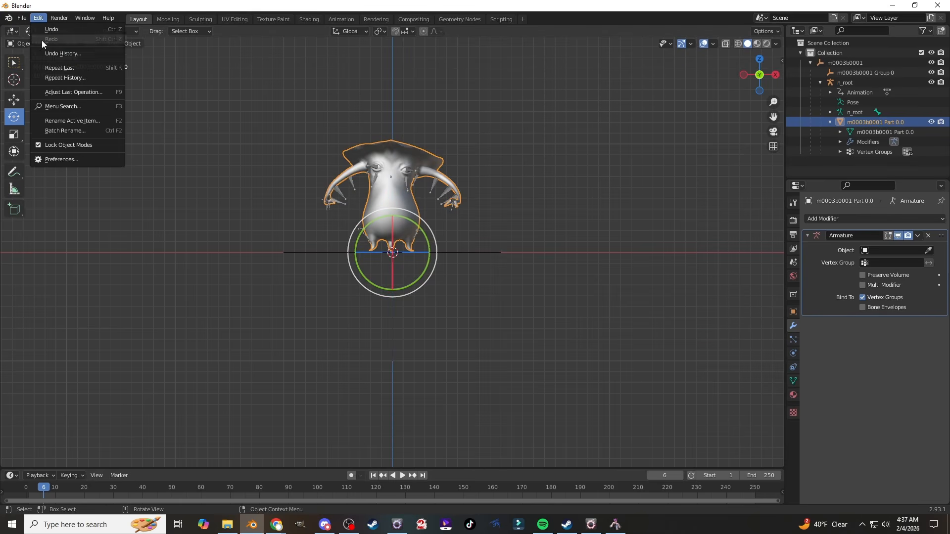
pyautogui.click(46, 53)
pyautogui.click(40, 60)
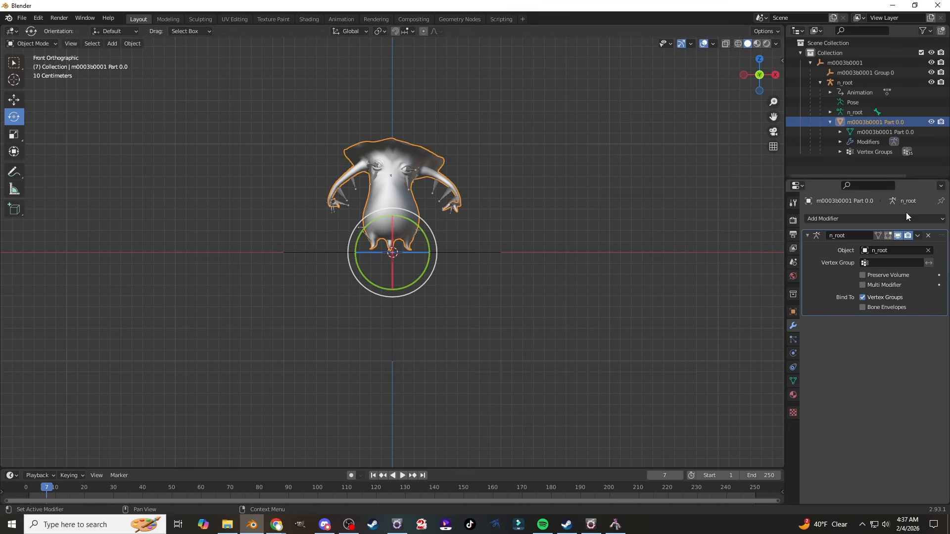
# Step: Add an Armature modifier to the mesh at frame 7 and apply its n_root modifier
pyautogui.click(870, 218)
pyautogui.click(824, 249)
pyautogui.click(918, 236)
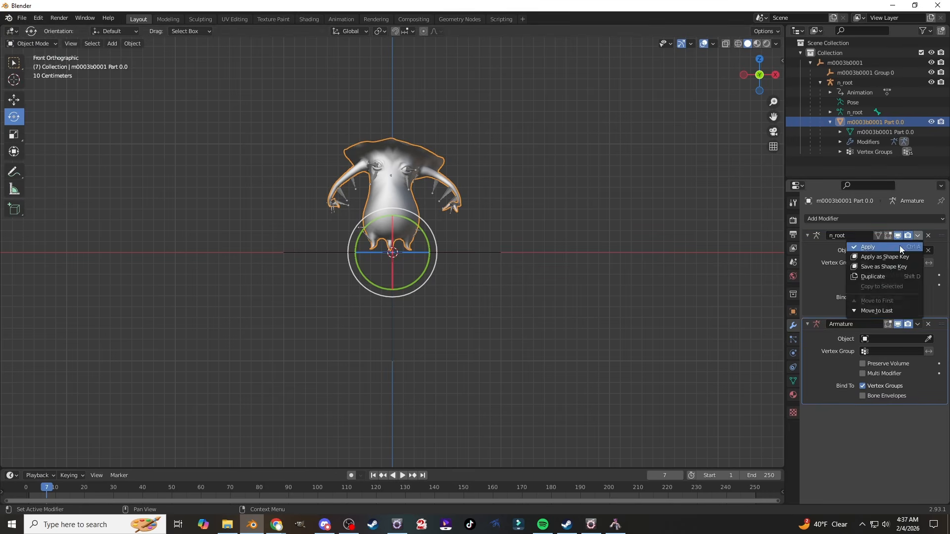
pyautogui.click(899, 246)
# Step: Export the frame 7 mesh as glTF 2.0 into the blizzard folder under the name 07
pyautogui.click(22, 17)
pyautogui.moveTo(40, 161)
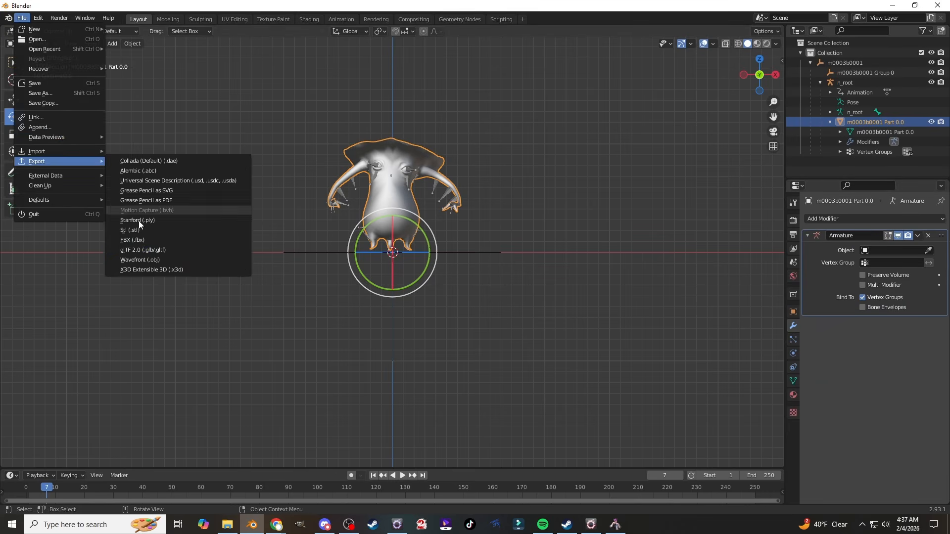
pyautogui.click(227, 250)
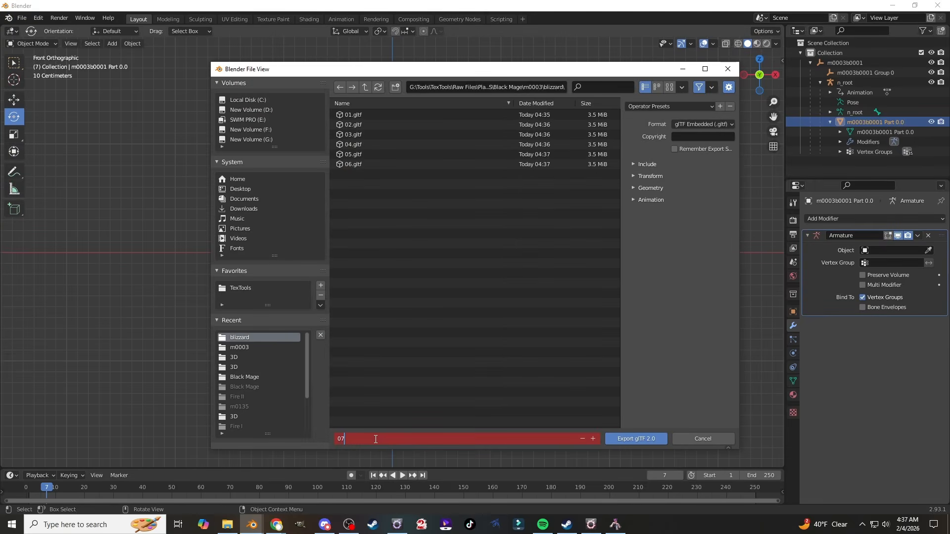
pyautogui.press('Return')
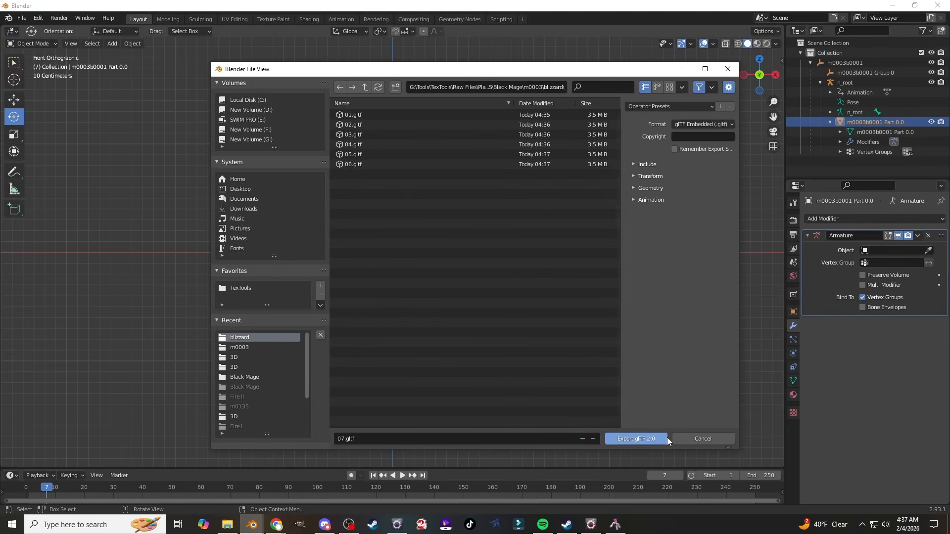
pyautogui.click(640, 439)
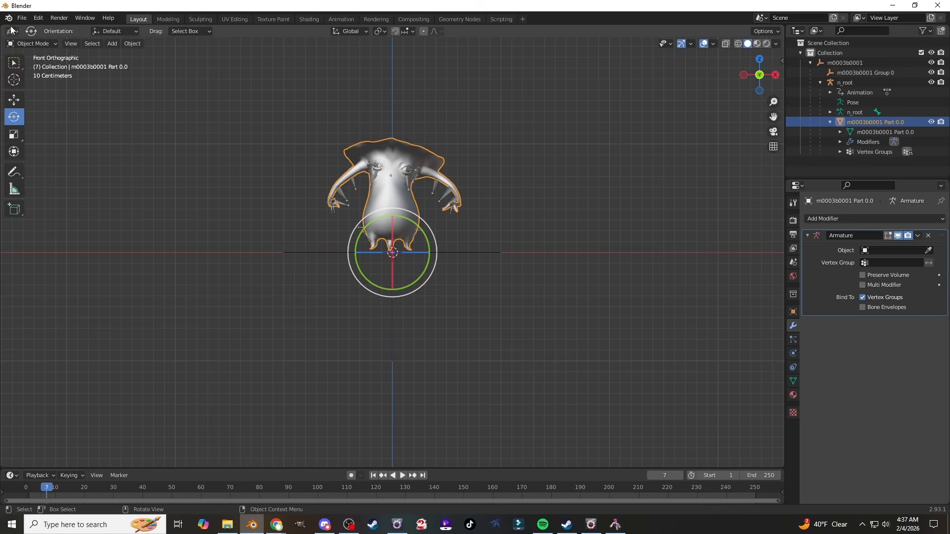
# Step: Revert the applied n_root modifier through the undo history, and advance to frame 8
pyautogui.click(38, 17)
pyautogui.click(35, 59)
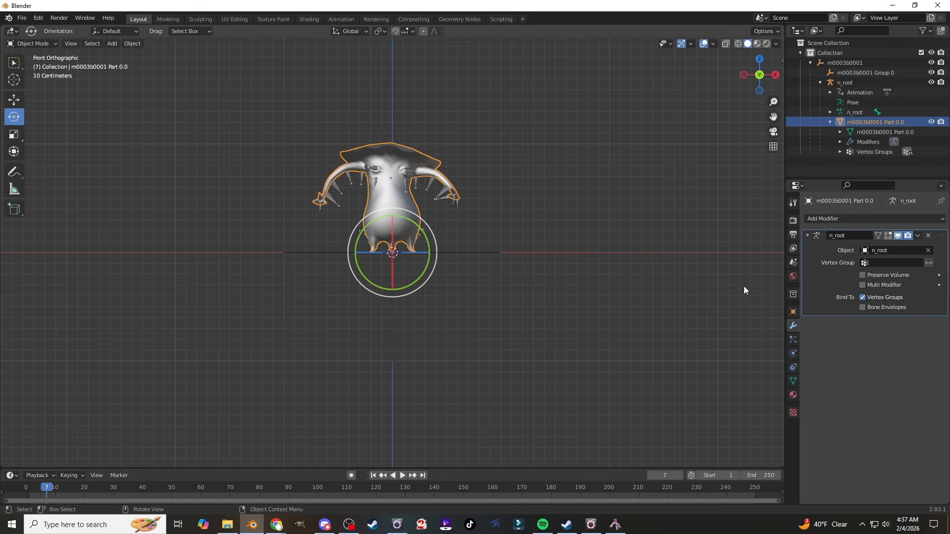
pyautogui.click(865, 219)
pyautogui.press('Right')
# Step: Add an Armature modifier to the mesh at frame 8 and apply its n_root modifier
pyautogui.click(889, 218)
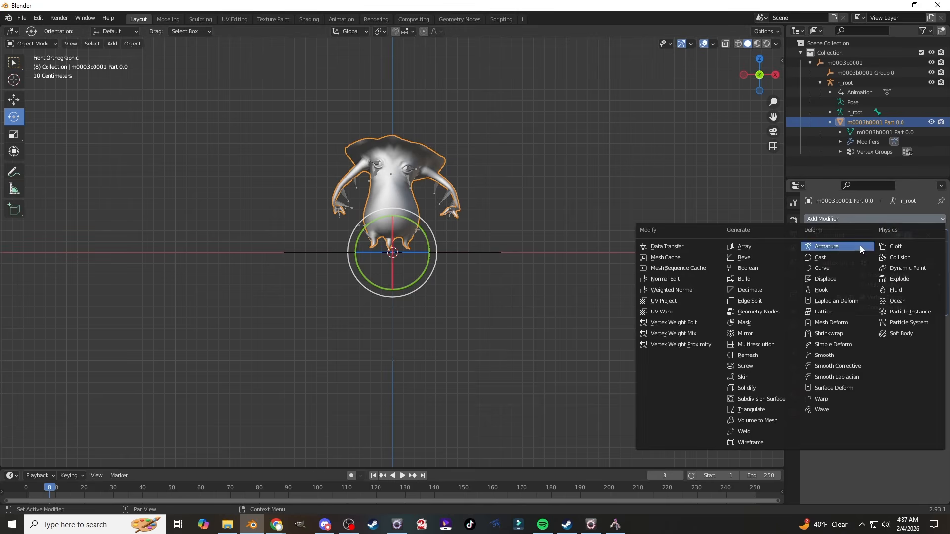
pyautogui.click(860, 246)
pyautogui.click(918, 235)
pyautogui.click(886, 244)
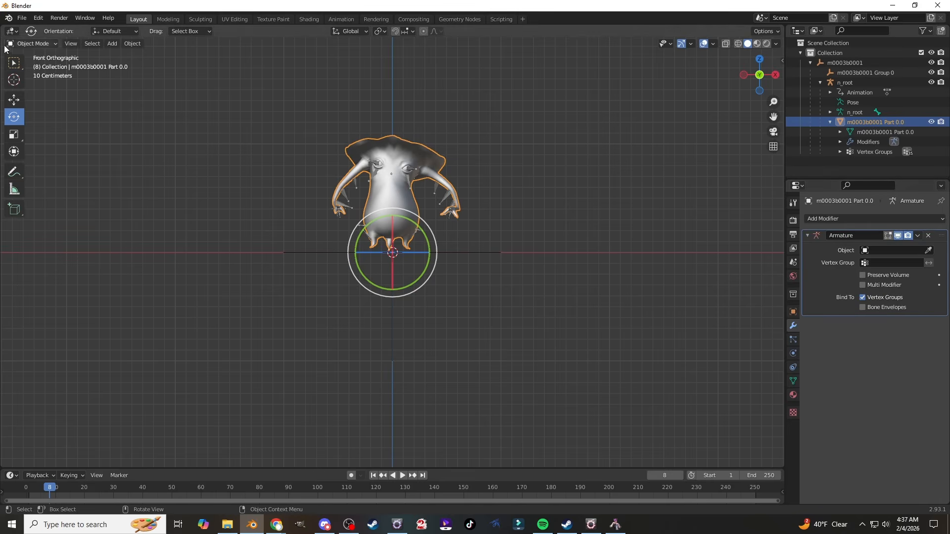
# Step: Export the frame 8 mesh as glTF 2.0 into the blizzard folder under the name 08
pyautogui.click(22, 18)
pyautogui.moveTo(51, 163)
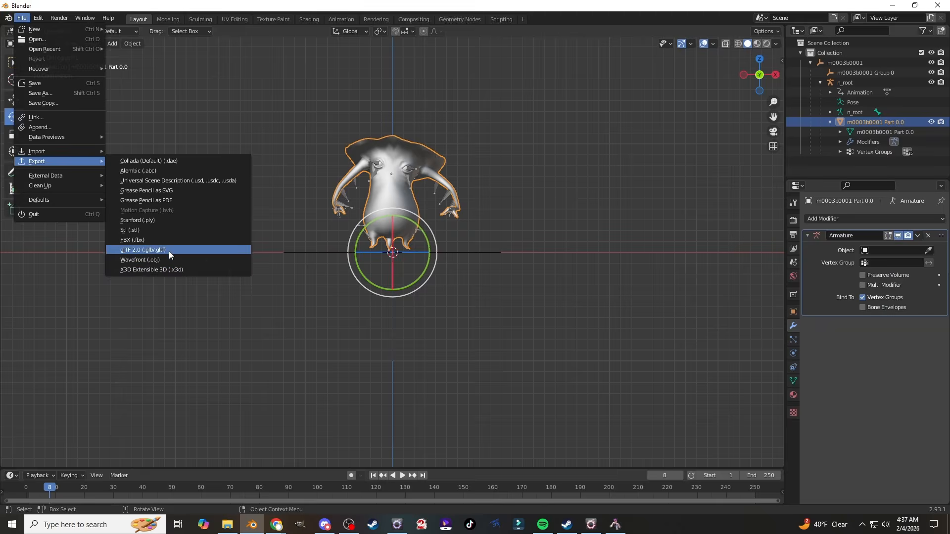
pyautogui.click(169, 251)
pyautogui.click(397, 434)
pyautogui.write('08')
pyautogui.press('Return')
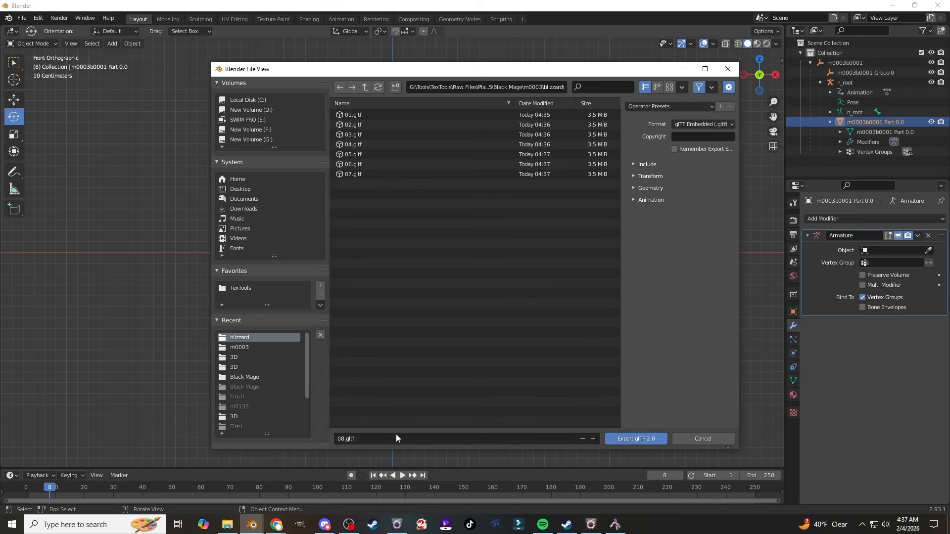
pyautogui.click(643, 442)
# Step: Revert the applied n_root modifier through the undo history, and advance to frame 9
pyautogui.click(37, 19)
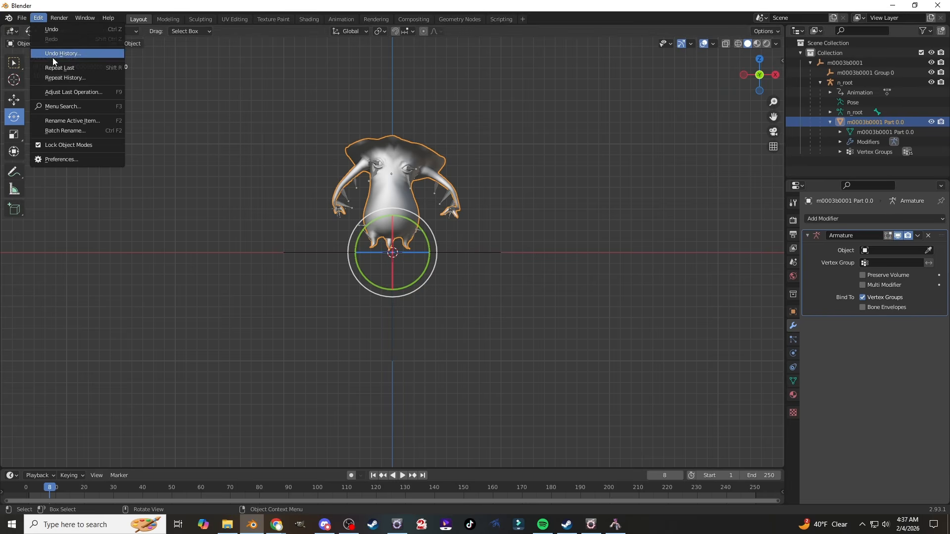
pyautogui.moveTo(55, 60)
pyautogui.click(148, 135)
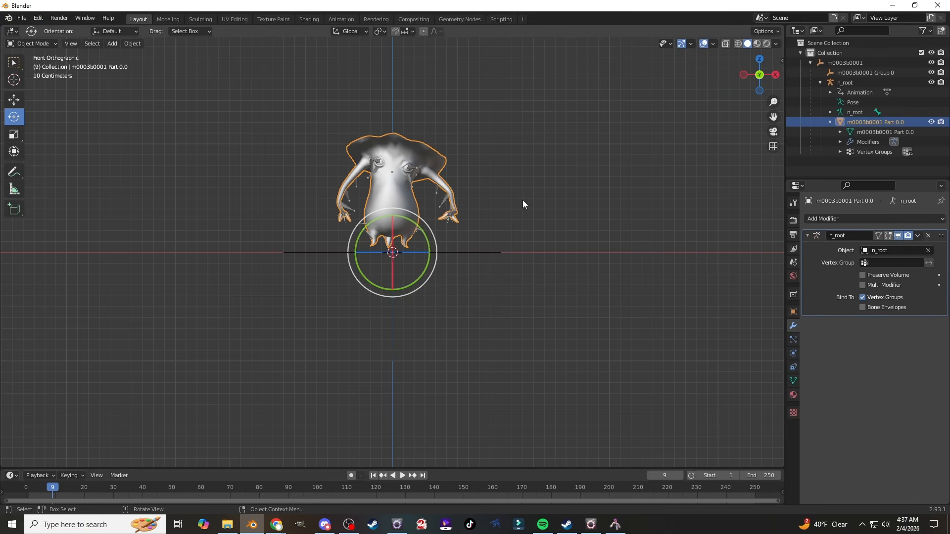
# Step: Add an Armature modifier to the mesh at frame 9 and apply its n_root modifier
pyautogui.click(865, 219)
pyautogui.click(855, 245)
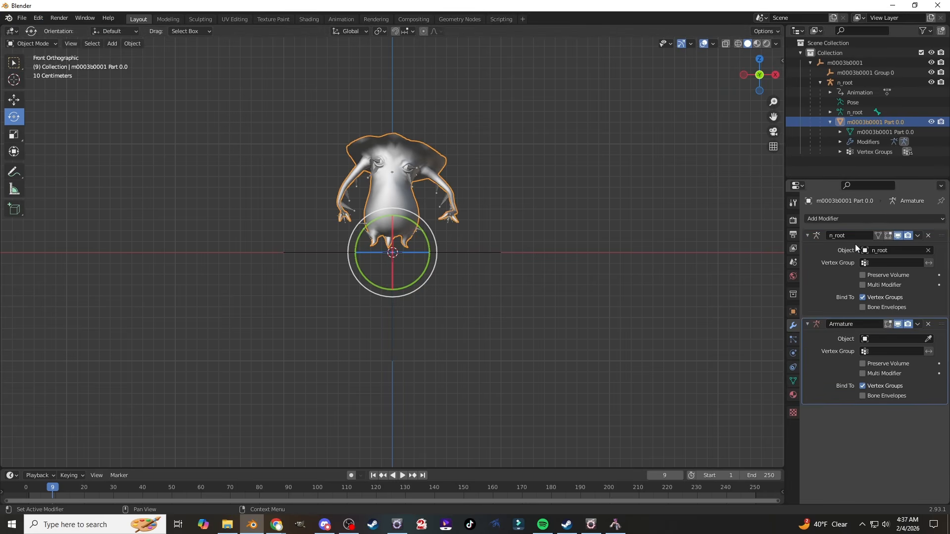
pyautogui.click(918, 236)
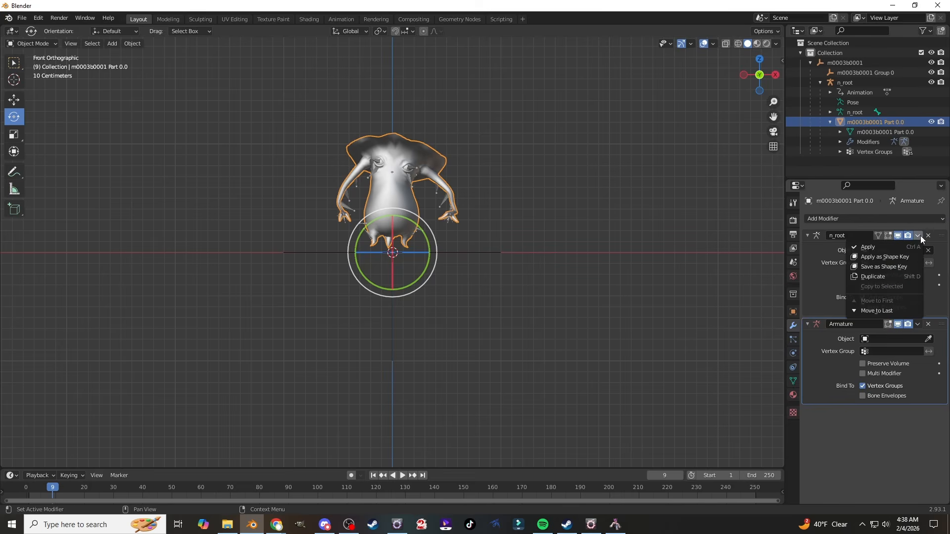
pyautogui.click(904, 244)
# Step: Export the frame 9 mesh as glTF 2.0 into the blizzard folder under the name 09
pyautogui.click(21, 19)
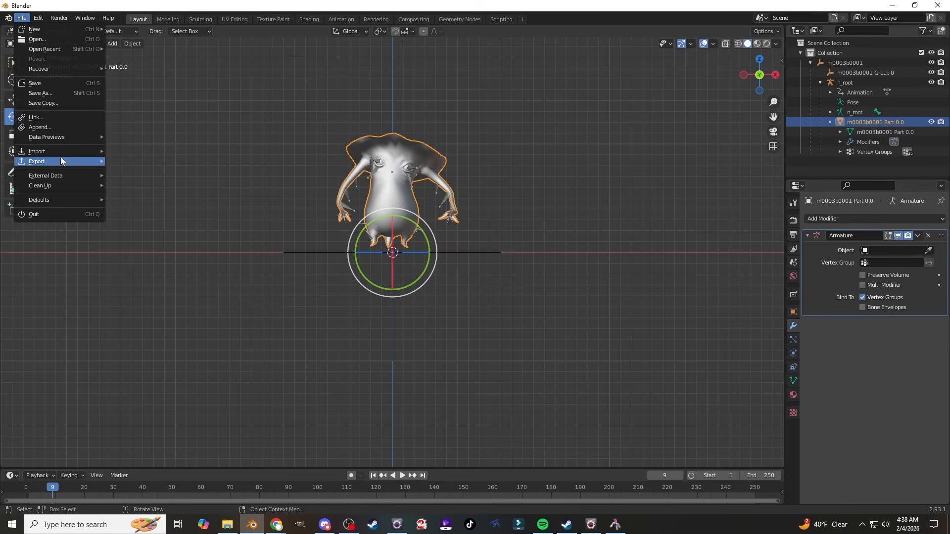
pyautogui.moveTo(61, 157)
pyautogui.click(161, 249)
pyautogui.click(371, 440)
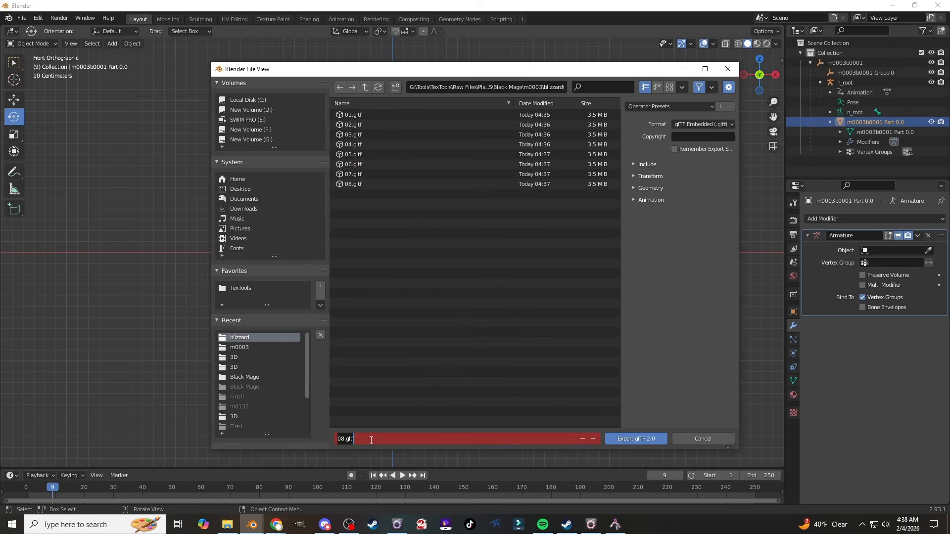
pyautogui.write('09')
pyautogui.press('Return')
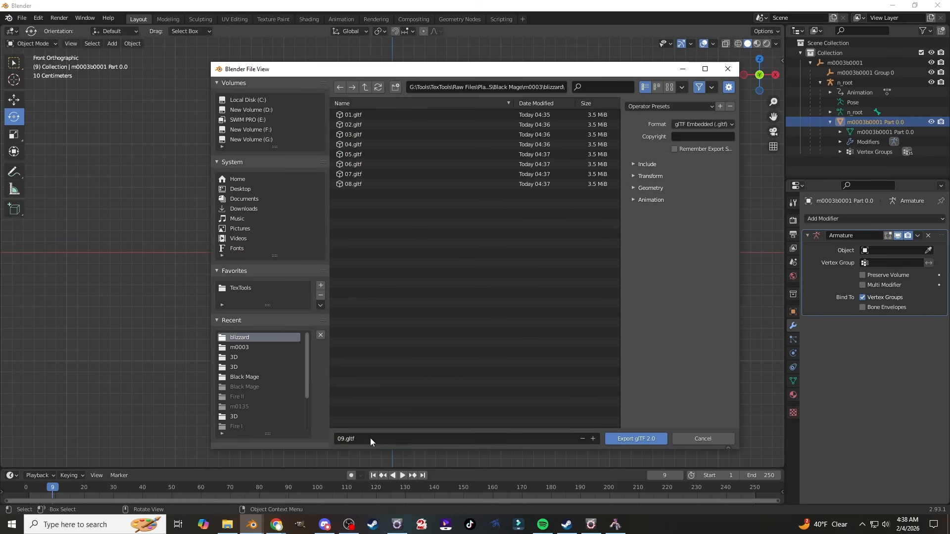
pyautogui.click(655, 438)
# Step: Revert the applied n_root modifier through the undo history, and advance to frame 10
pyautogui.click(38, 18)
pyautogui.click(45, 53)
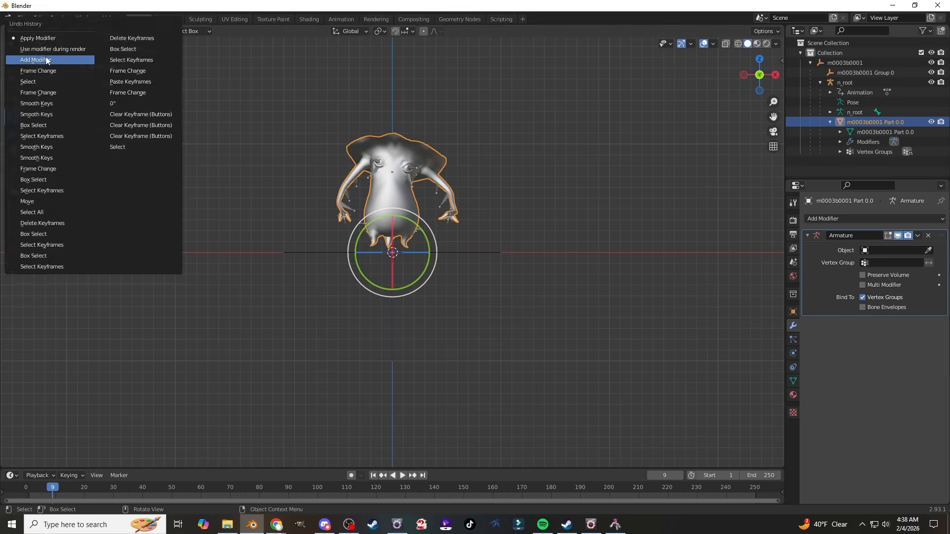
pyautogui.click(38, 73)
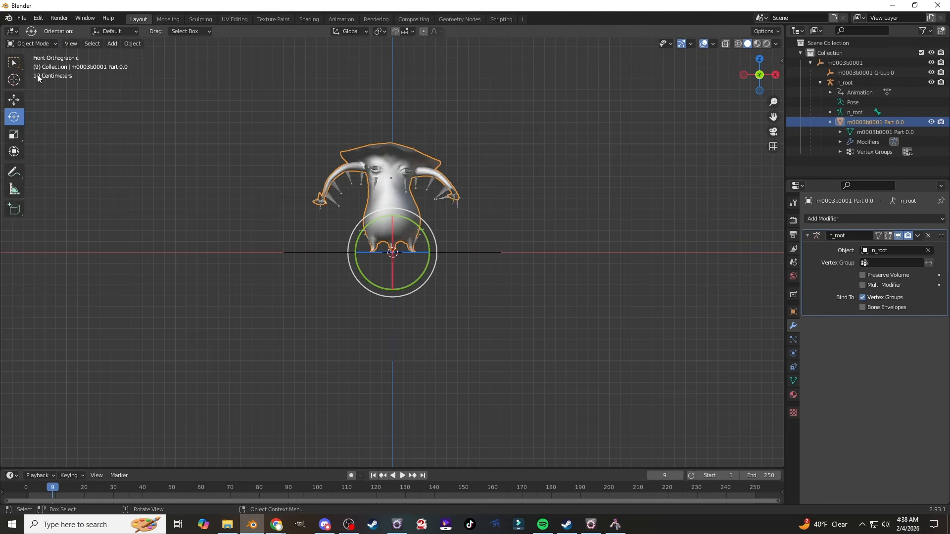
# Step: Add an Armature modifier to the mesh at frame 10 and apply its n_root modifier
pyautogui.click(870, 219)
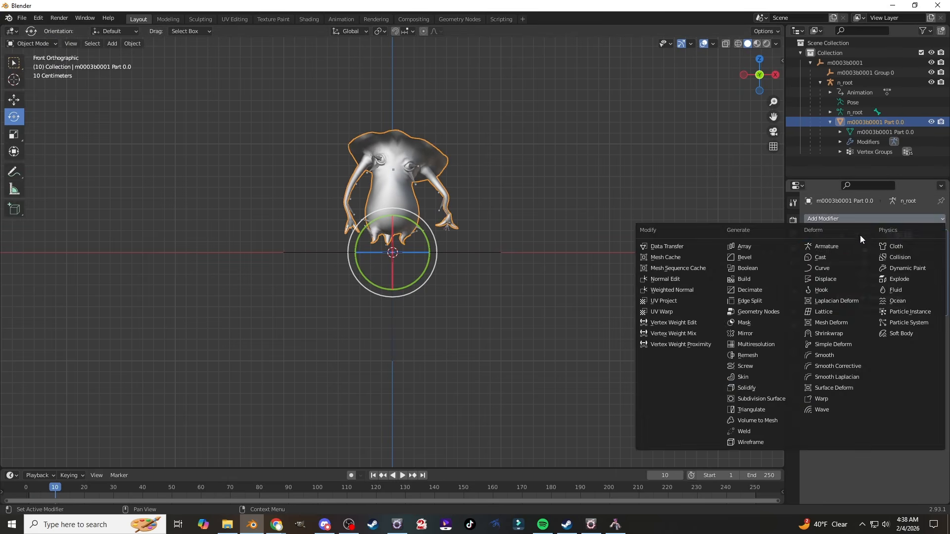
pyautogui.click(812, 247)
pyautogui.click(918, 236)
pyautogui.click(890, 246)
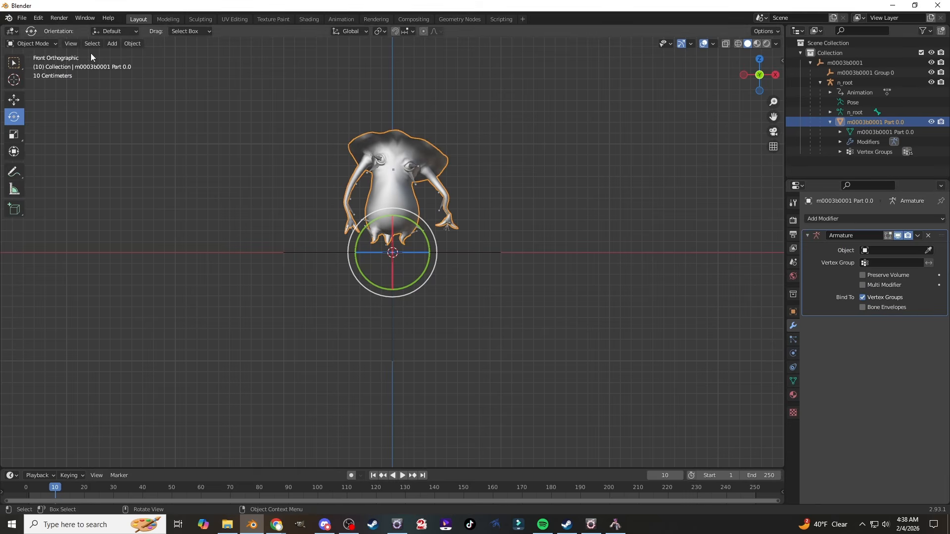
# Step: Export the frame 10 mesh as glTF 2.0 into the blizzard folder under the name 10
pyautogui.click(22, 18)
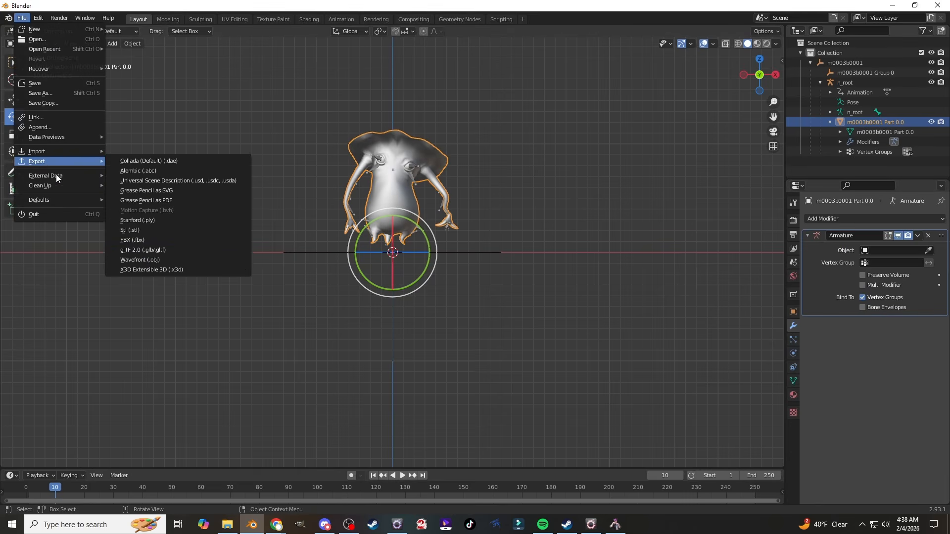
pyautogui.click(138, 250)
pyautogui.click(366, 435)
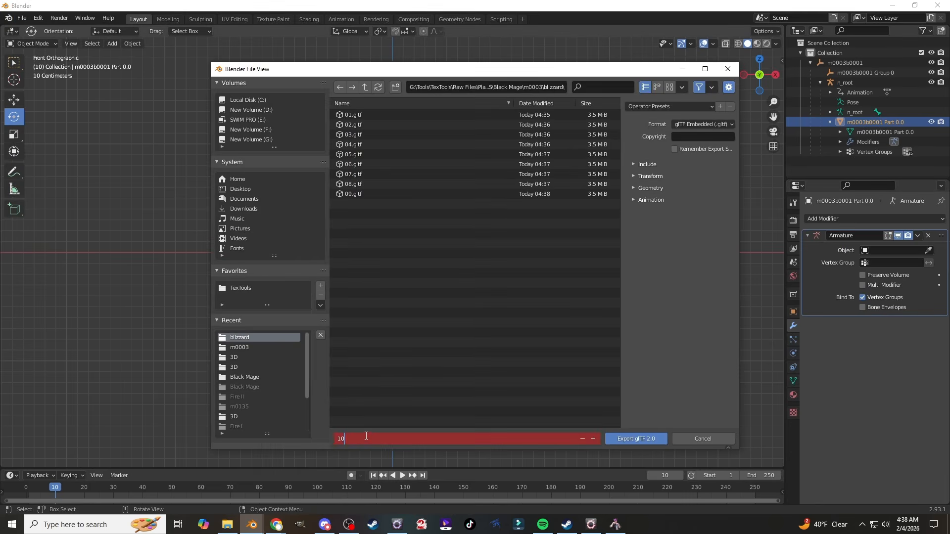
pyautogui.press('Return')
pyautogui.click(638, 439)
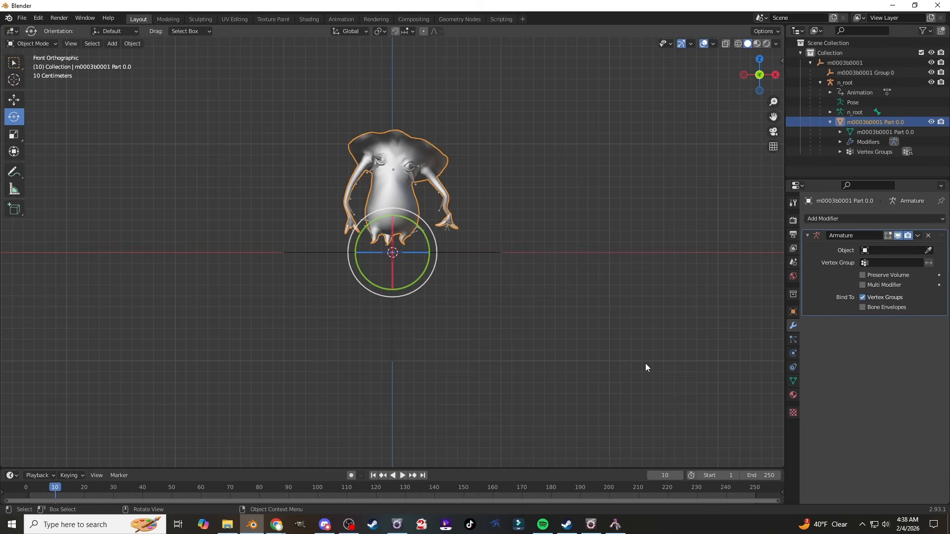
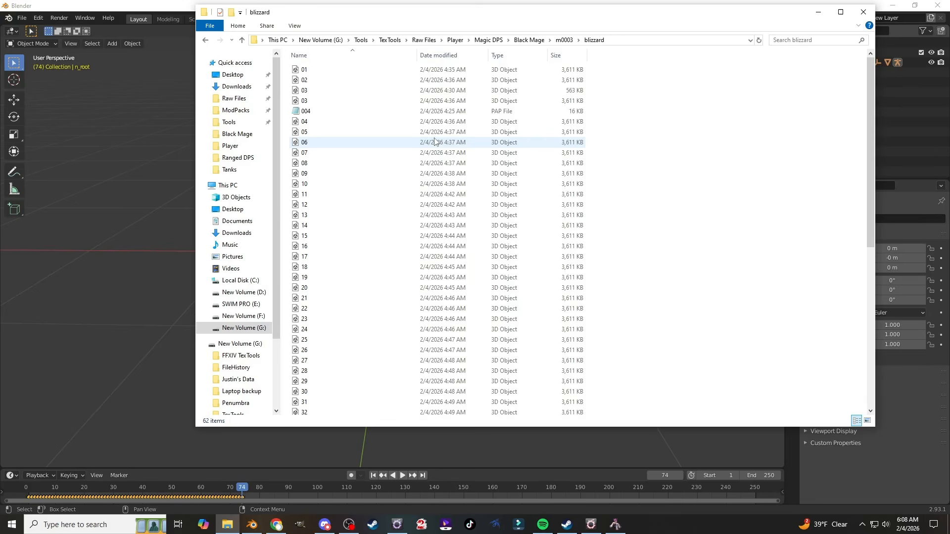
# Step: Look through the numbered glTF models exported to the blizzard folder in File Explorer
pyautogui.scroll(-7, 359, 148)
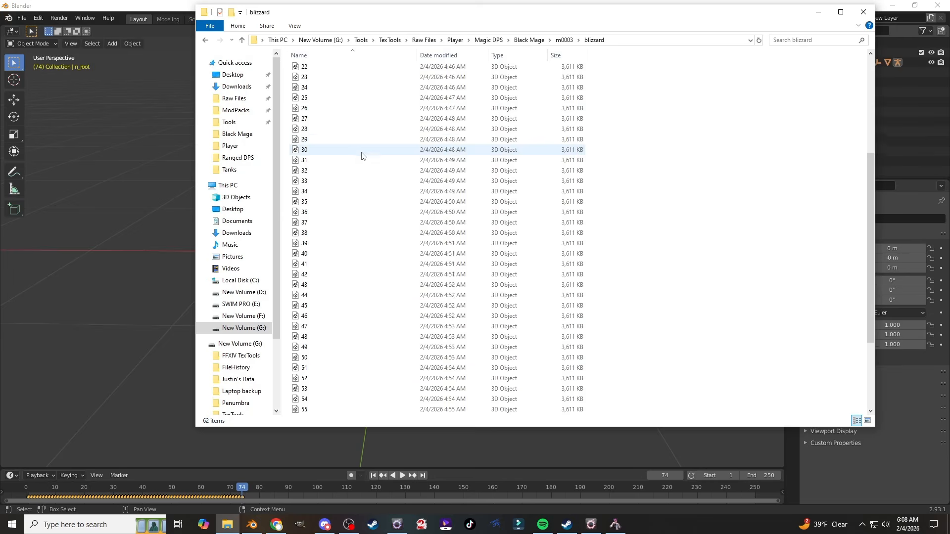
pyautogui.scroll(-2, 381, 208)
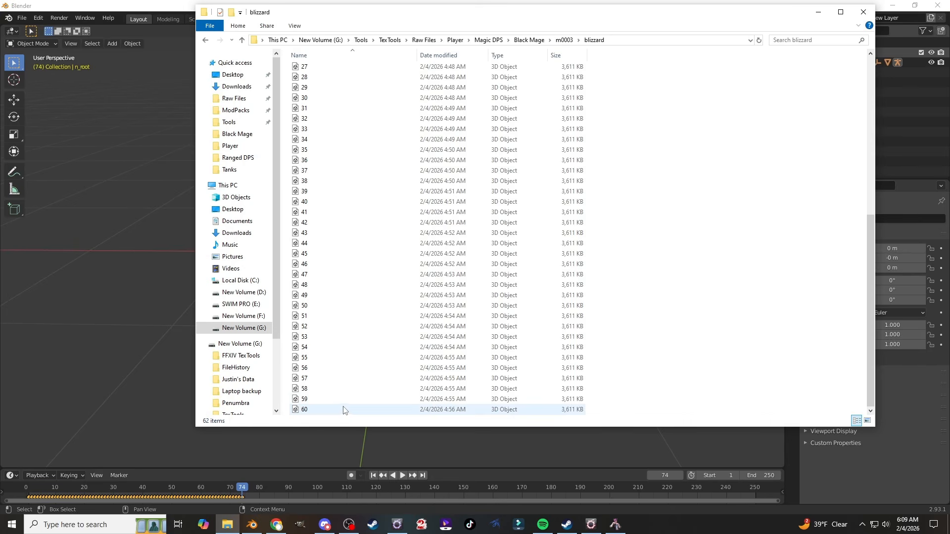
pyautogui.scroll(9, 337, 391)
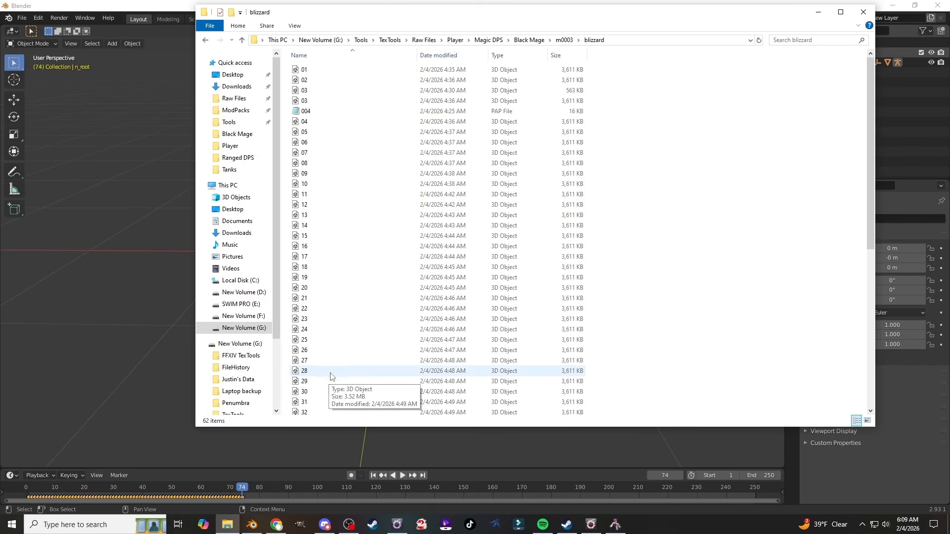
# Step: Close Blender without saving the untitled file, and switch to the XAT animation toolkit
pyautogui.click(932, 8)
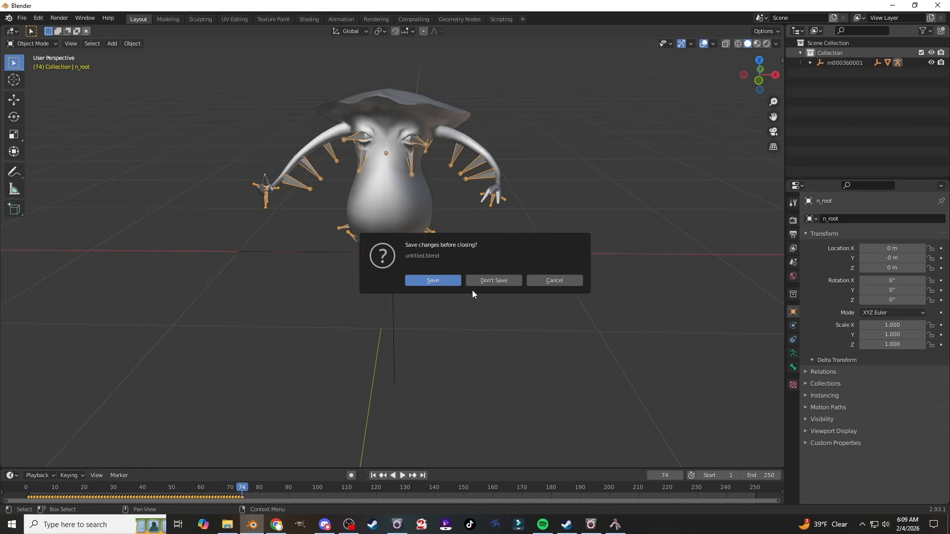
pyautogui.click(484, 281)
pyautogui.click(124, 86)
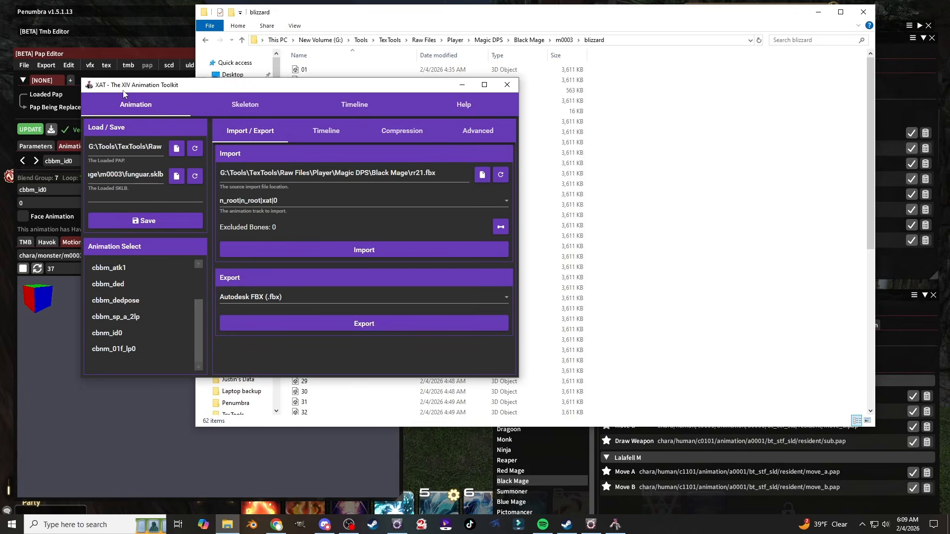
# Step: Close the XAT toolkit, and clear the loaded fruiting fungus file from the Pap Editor before collapsing it
pyautogui.click(507, 85)
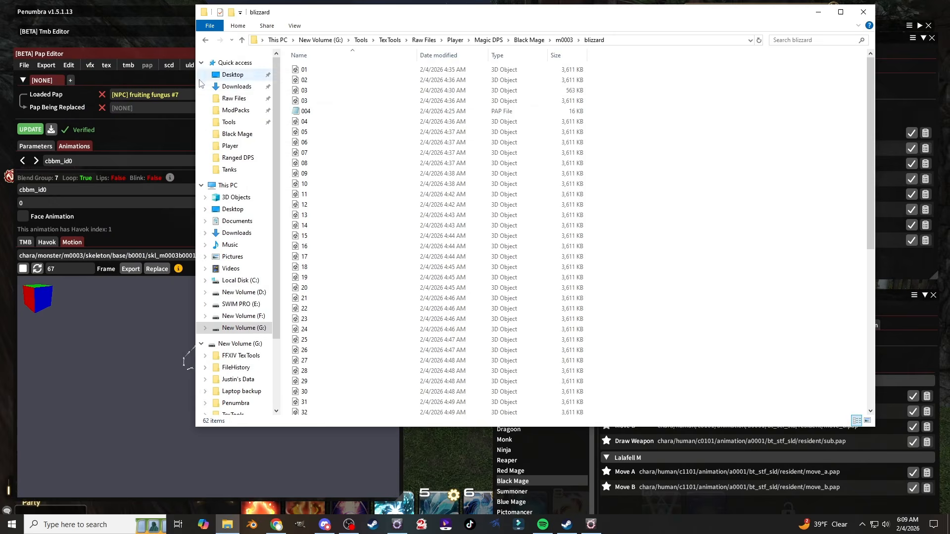
pyautogui.click(160, 58)
pyautogui.click(102, 94)
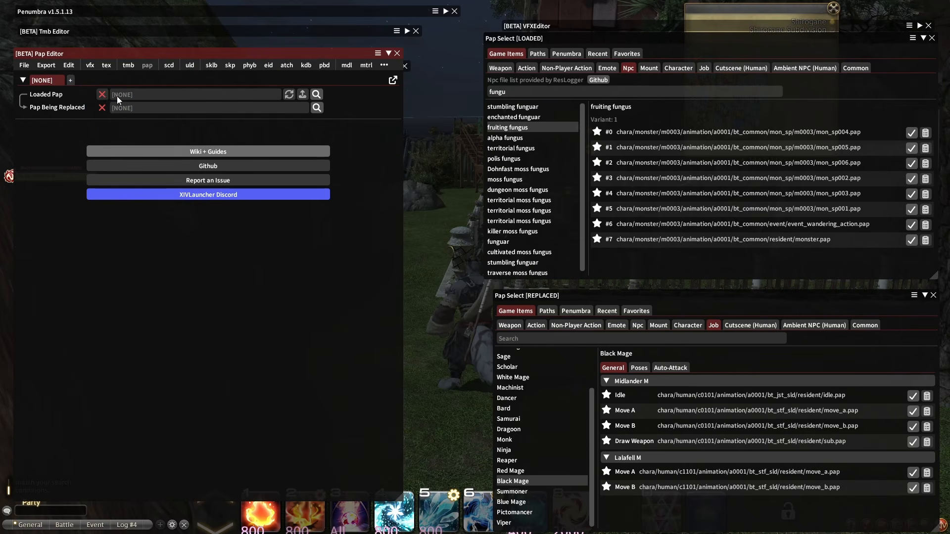
pyautogui.click(389, 52)
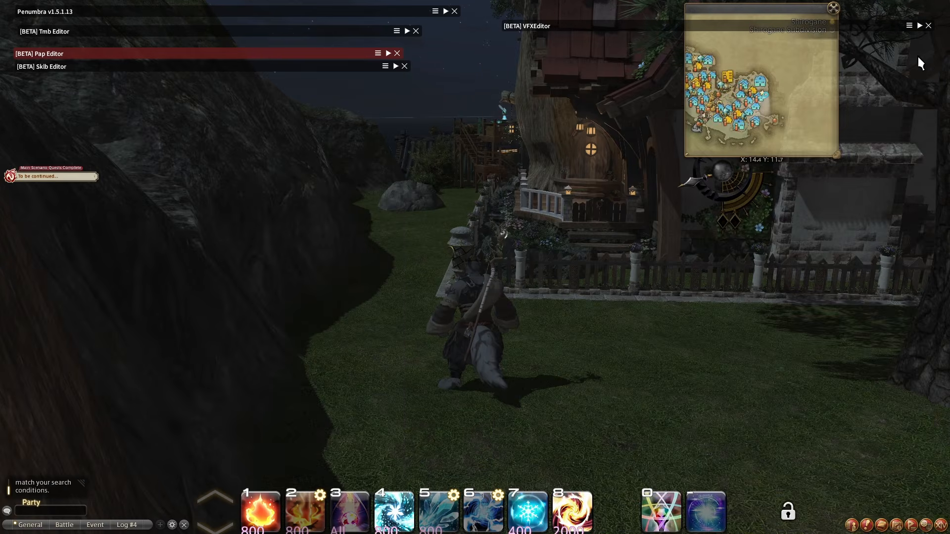
# Step: In VFXEditor, choose effect #0 of the Blizzard action (mgc_blizad1t0h.avfx) as the Vfx being replaced
pyautogui.click(919, 25)
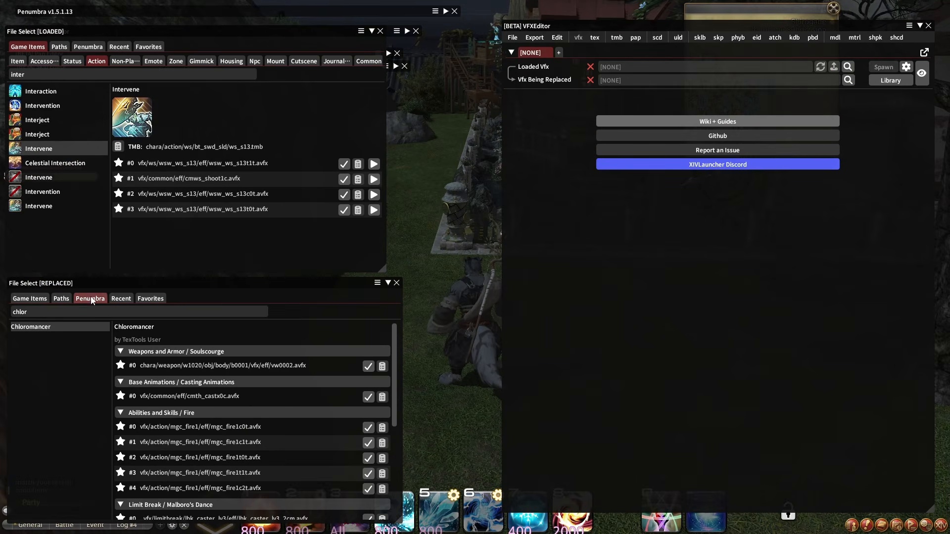
pyautogui.click(44, 300)
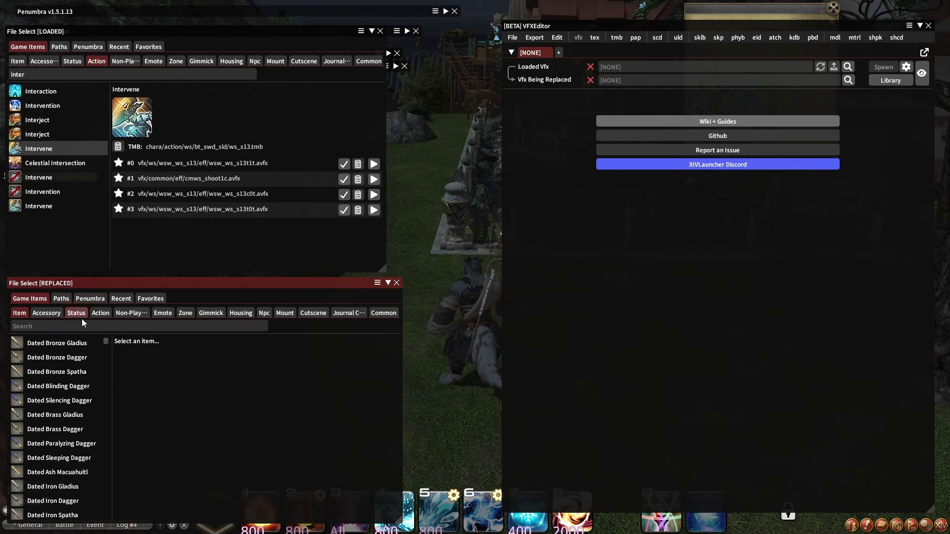
pyautogui.click(101, 313)
pyautogui.write('b')
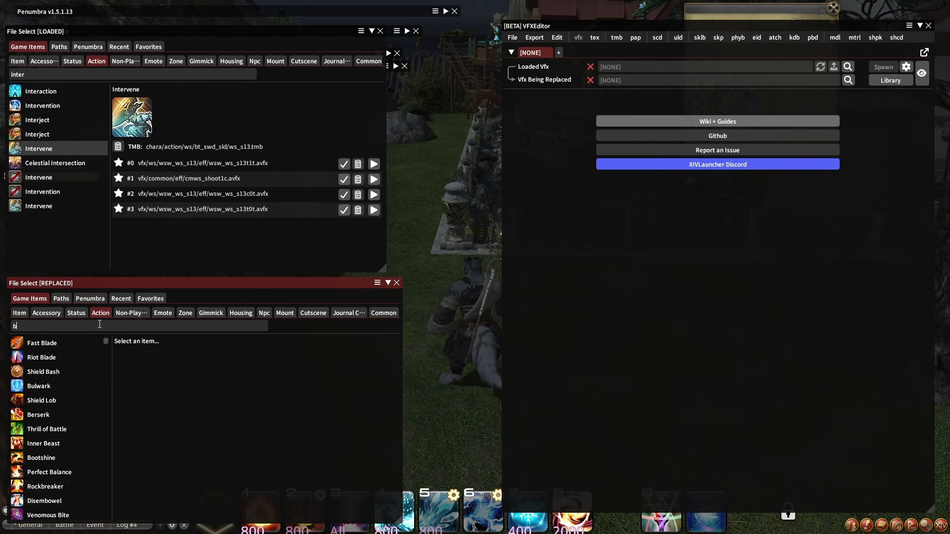
pyautogui.write('lizzar')
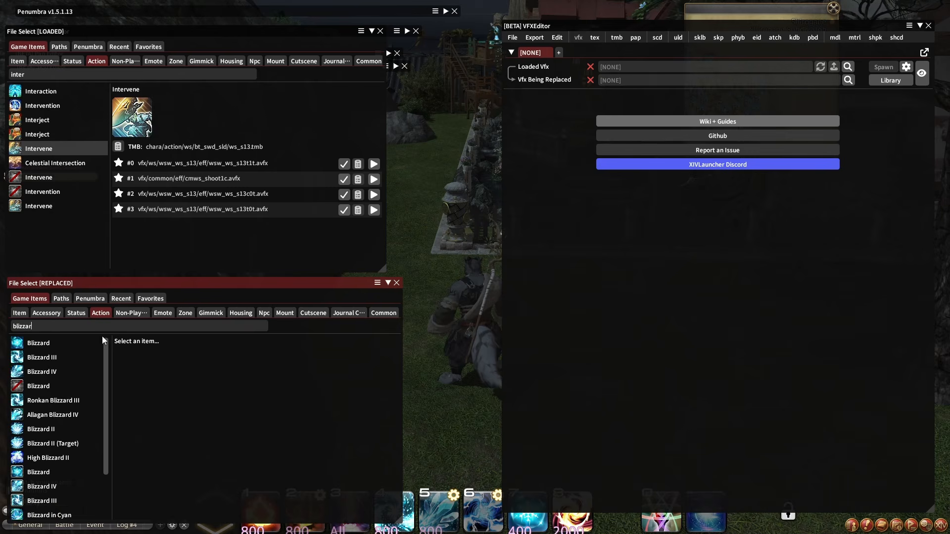
pyautogui.click(88, 338)
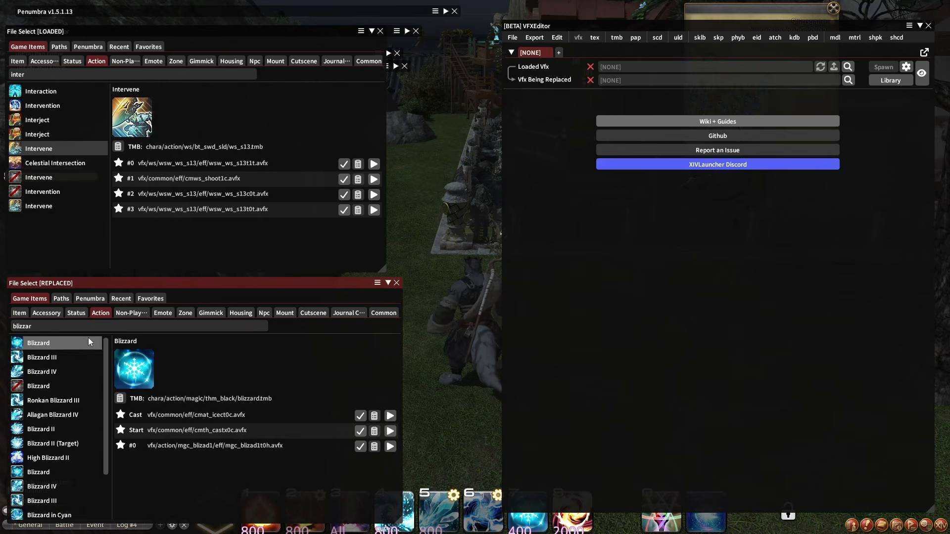
pyautogui.click(359, 446)
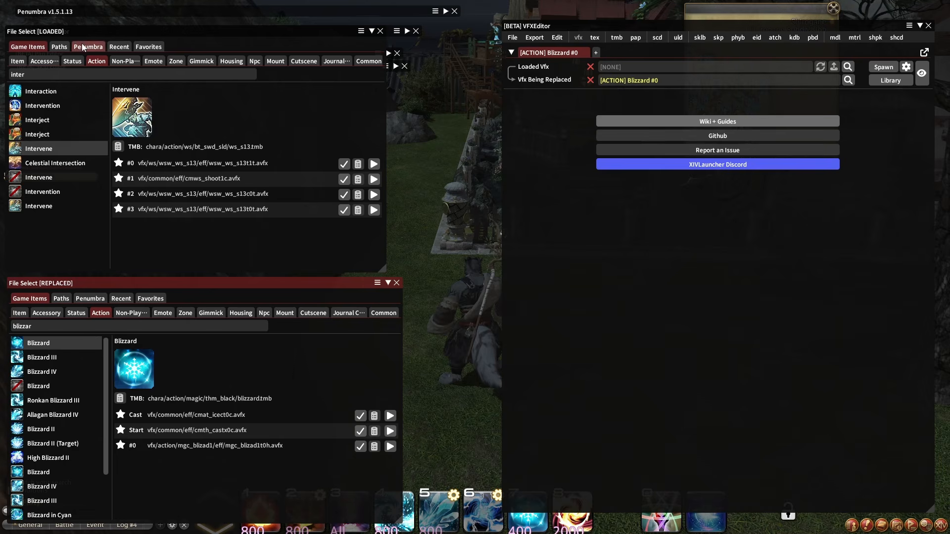
# Step: Load the Chloromancer mod's Fire effect #0 (mgc_fire1c0t.avfx) as the source Vfx and update the replacement
pyautogui.click(102, 47)
pyautogui.click(96, 59)
pyautogui.write('chlor')
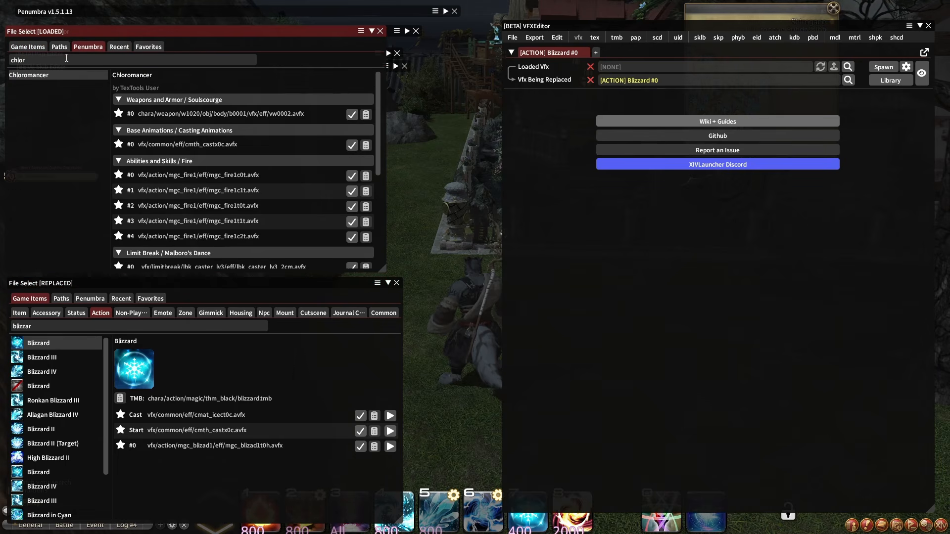
pyautogui.write('e')
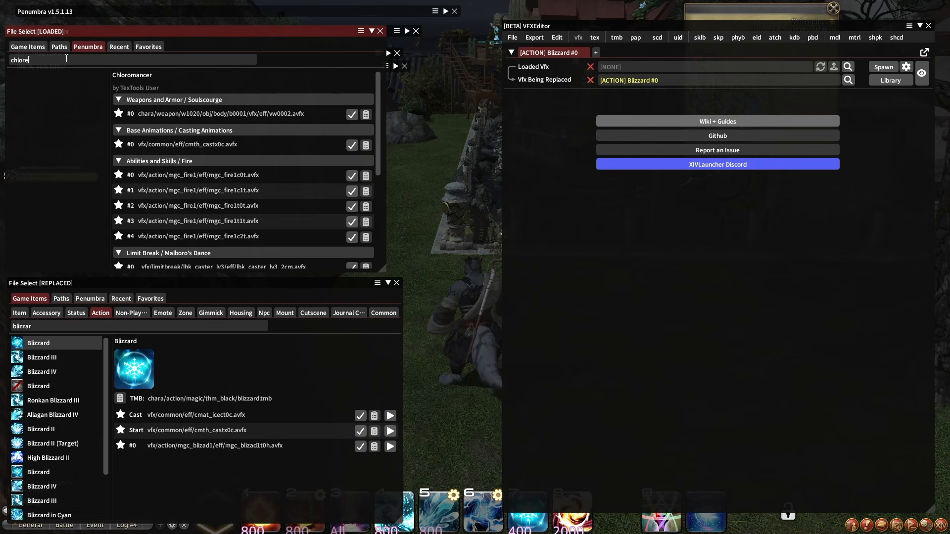
pyautogui.press('BackSpace')
pyautogui.click(49, 75)
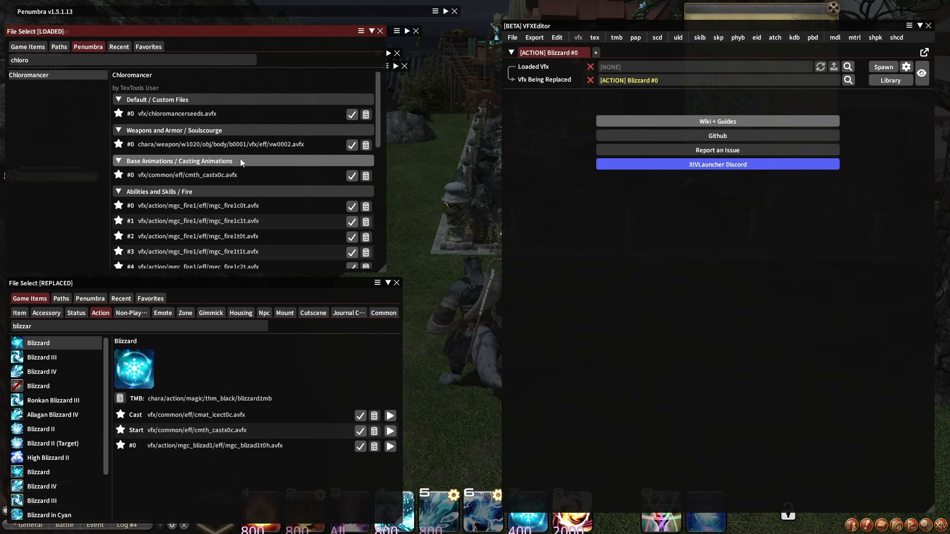
pyautogui.scroll(-1, 270, 174)
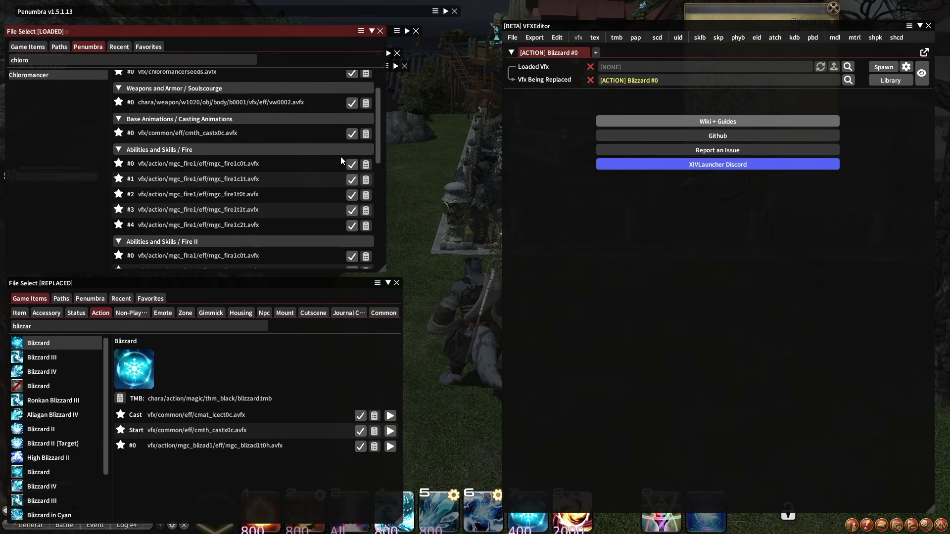
pyautogui.click(352, 164)
pyautogui.click(519, 100)
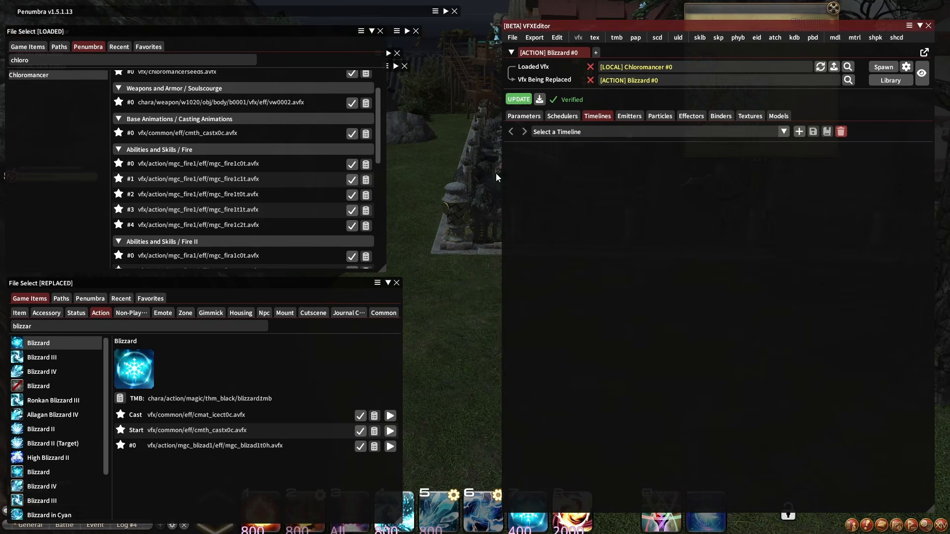
# Step: Target the object in front of the character and spawn the loaded effect to preview it in the game
pyautogui.click(463, 213)
pyautogui.moveTo(463, 213); pyautogui.dragTo(463, 231, button='right')
pyautogui.click(884, 68)
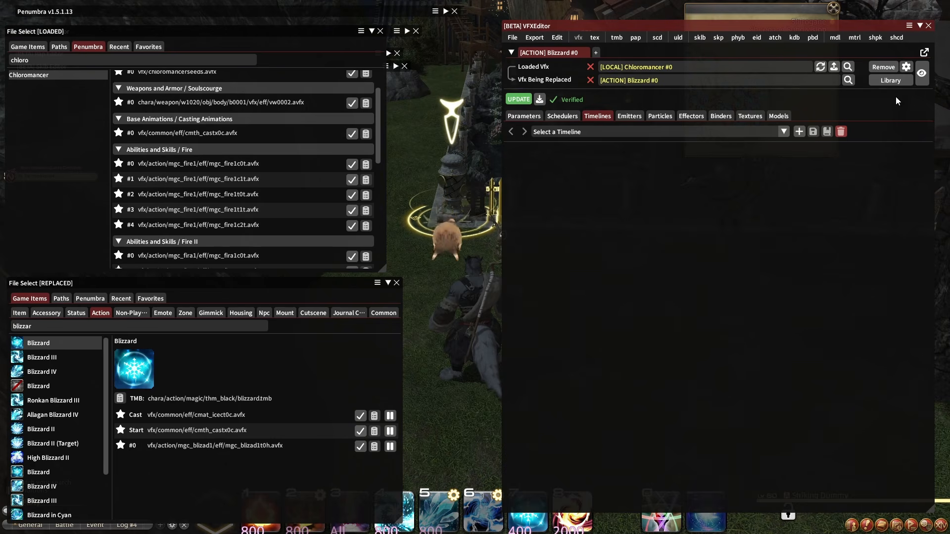
# Step: Examine which particles Emitter 0 and Emitter 1 create, and check the timelines for the emitters they use
pyautogui.click(636, 123)
pyautogui.click(619, 131)
pyautogui.click(619, 141)
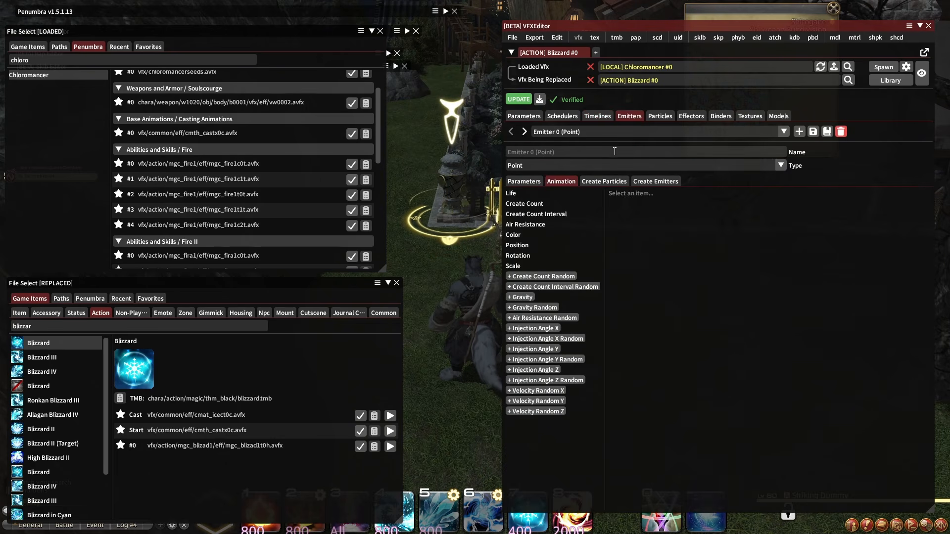
pyautogui.click(604, 181)
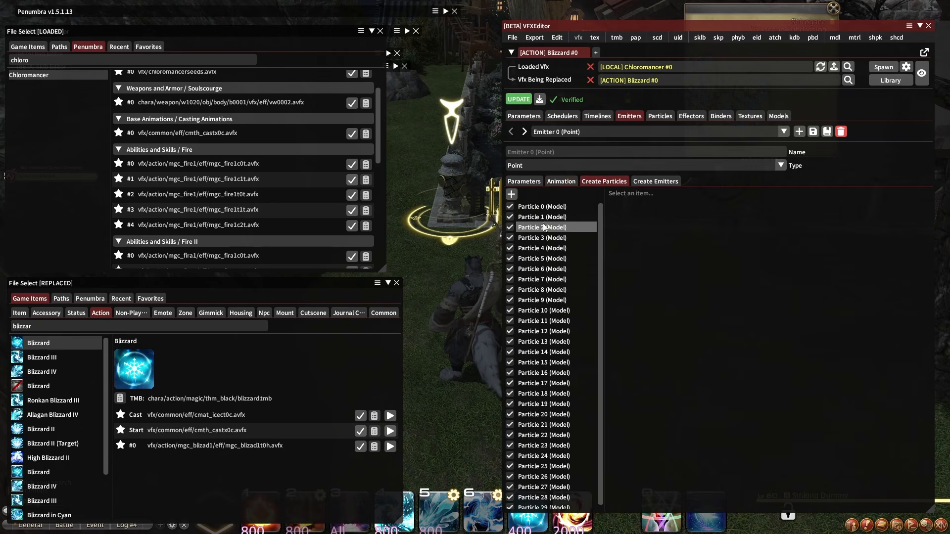
pyautogui.click(524, 132)
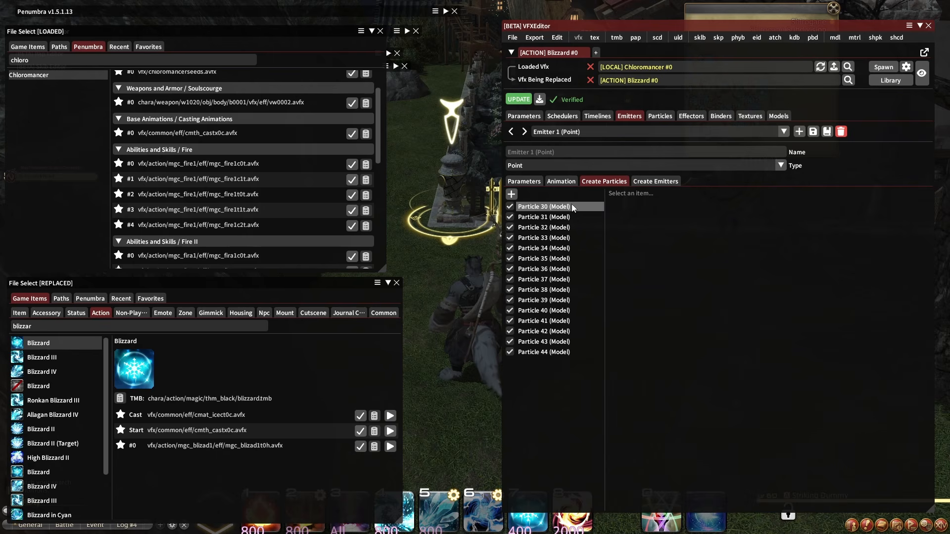
pyautogui.click(511, 132)
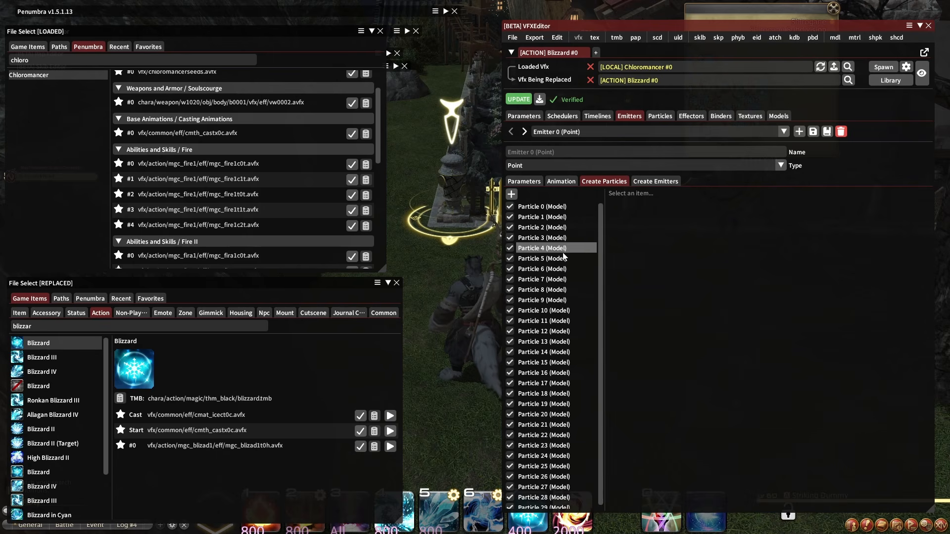
pyautogui.scroll(-1, 554, 260)
pyautogui.scroll(1, 567, 323)
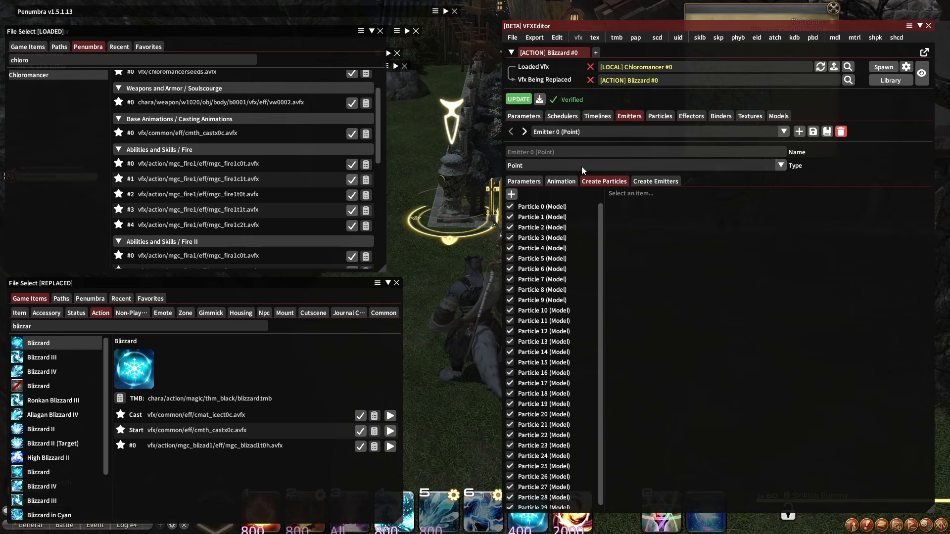
pyautogui.scroll(-1, 580, 233)
pyautogui.click(570, 134)
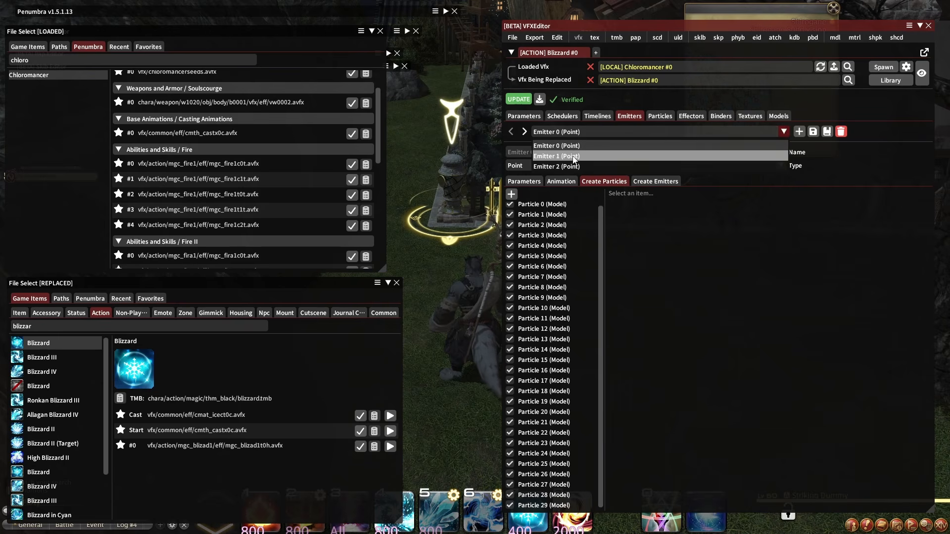
pyautogui.click(569, 153)
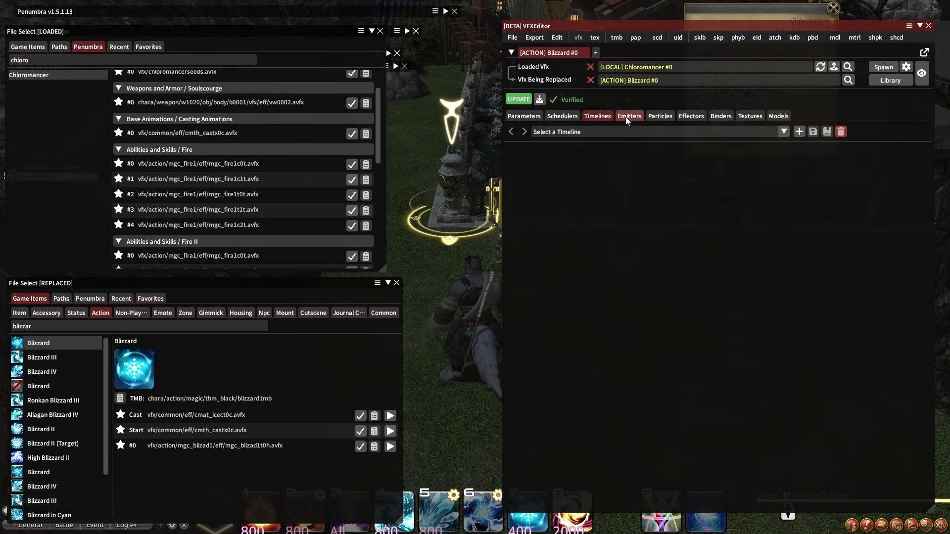
pyautogui.click(627, 132)
pyautogui.click(598, 119)
pyautogui.click(598, 118)
pyautogui.click(628, 118)
pyautogui.click(624, 134)
pyautogui.click(607, 146)
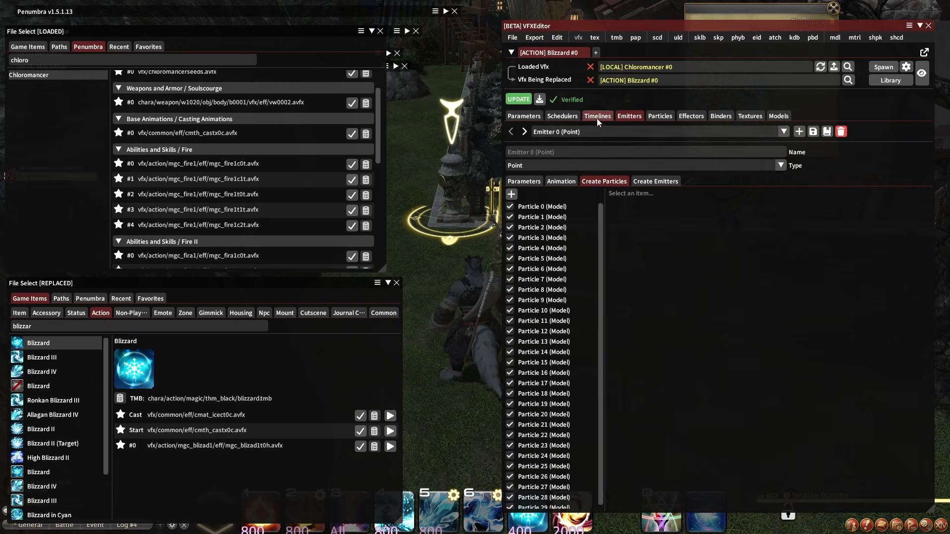
# Step: Set the target emitter of the only item in Timeline 0 to Emitter 0 (Point)
pyautogui.click(597, 117)
pyautogui.click(586, 133)
pyautogui.click(583, 146)
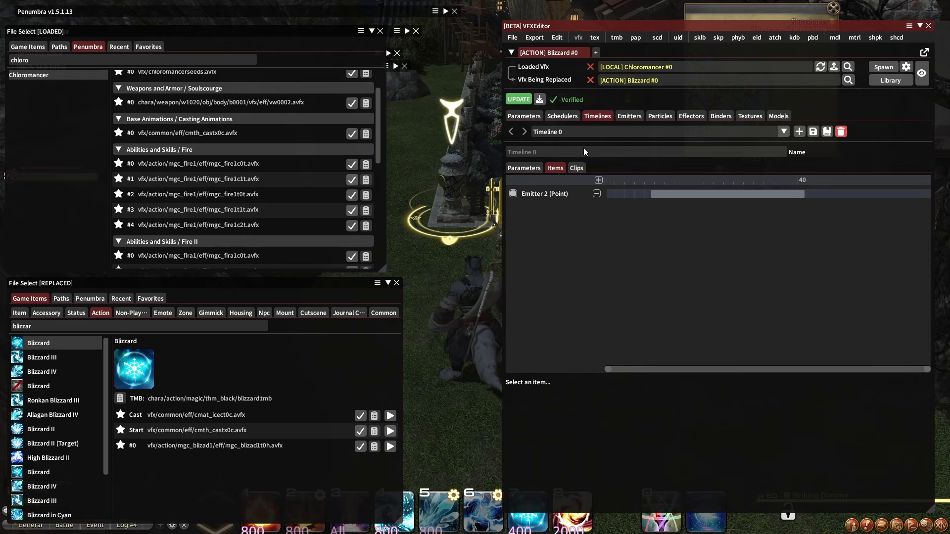
pyautogui.click(566, 196)
pyautogui.click(589, 411)
pyautogui.click(572, 435)
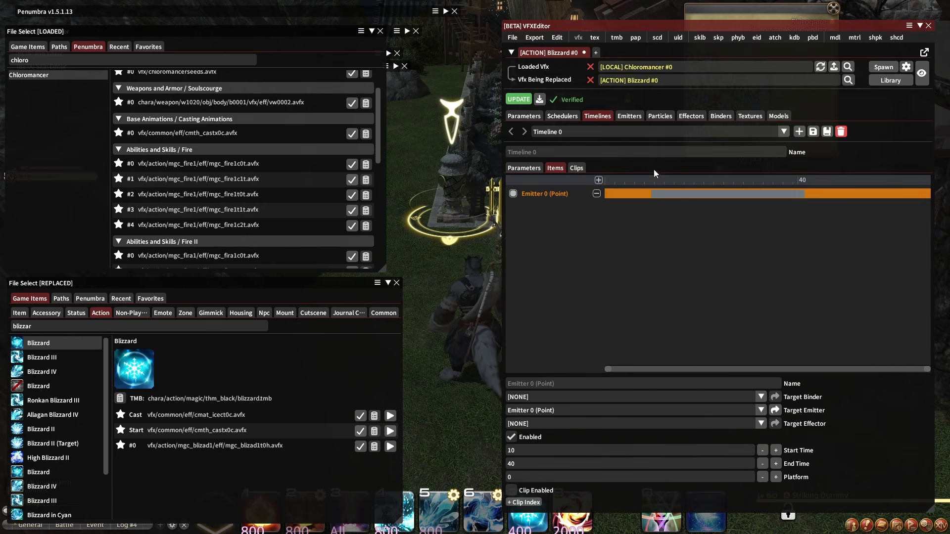
# Step: Remove every created particle except Particle 0 (Model) from Emitter 0's list
pyautogui.click(629, 116)
pyautogui.click(613, 132)
pyautogui.click(613, 132)
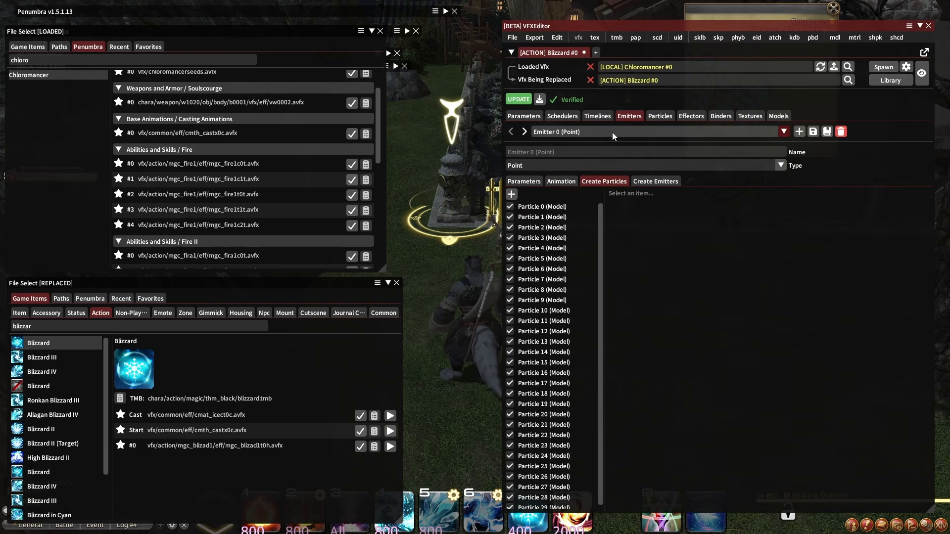
pyautogui.click(567, 207)
pyautogui.click(563, 217)
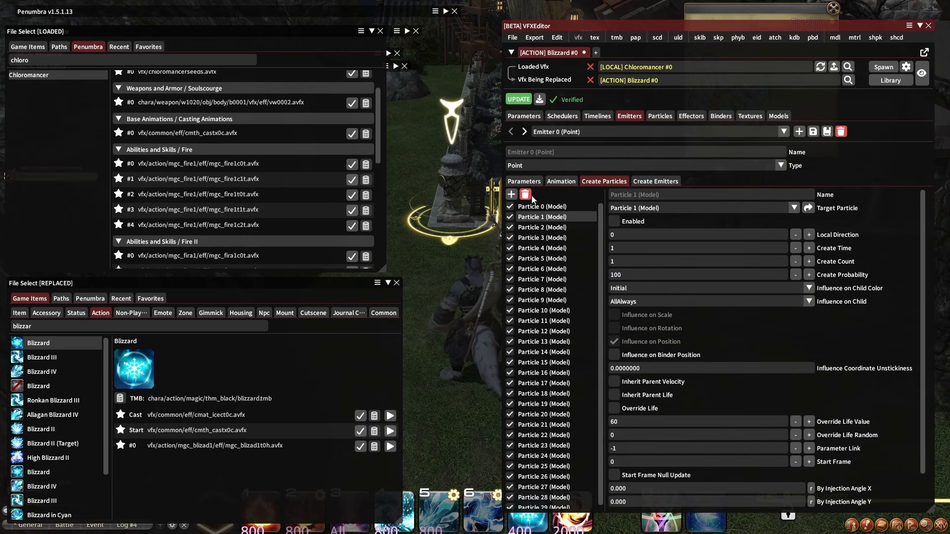
pyautogui.click(525, 195)
pyautogui.click(545, 497)
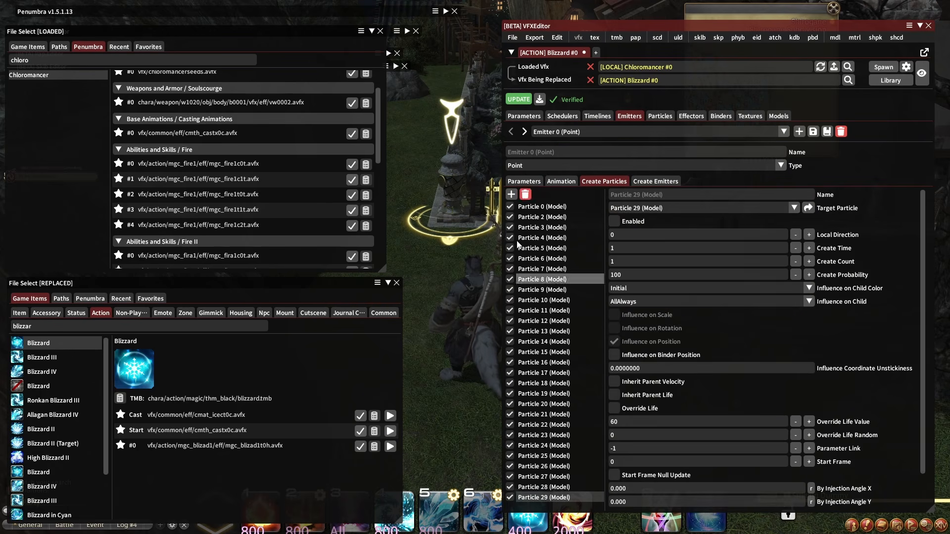
pyautogui.click(544, 216)
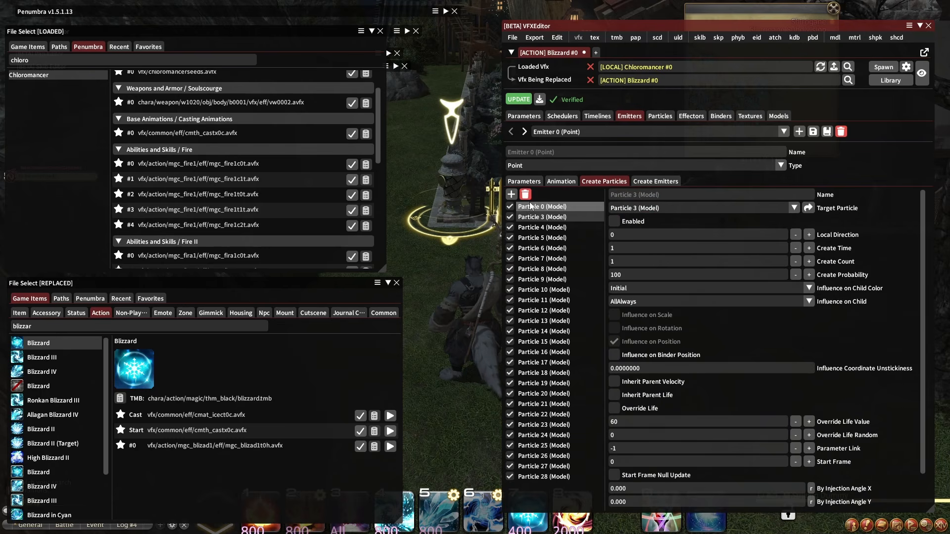
pyautogui.click(525, 194)
pyautogui.click(525, 195)
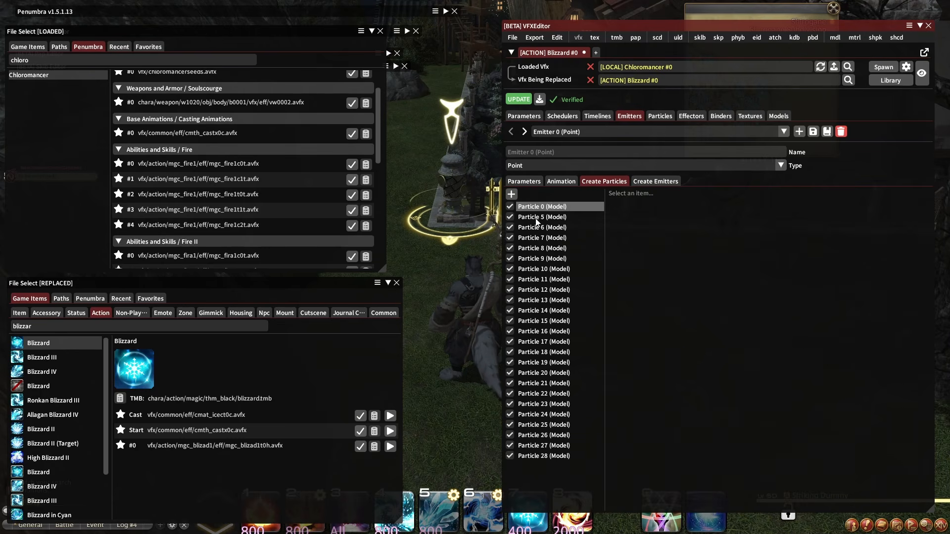
pyautogui.click(526, 195)
pyautogui.click(525, 194)
pyautogui.click(526, 194)
pyautogui.click(526, 194)
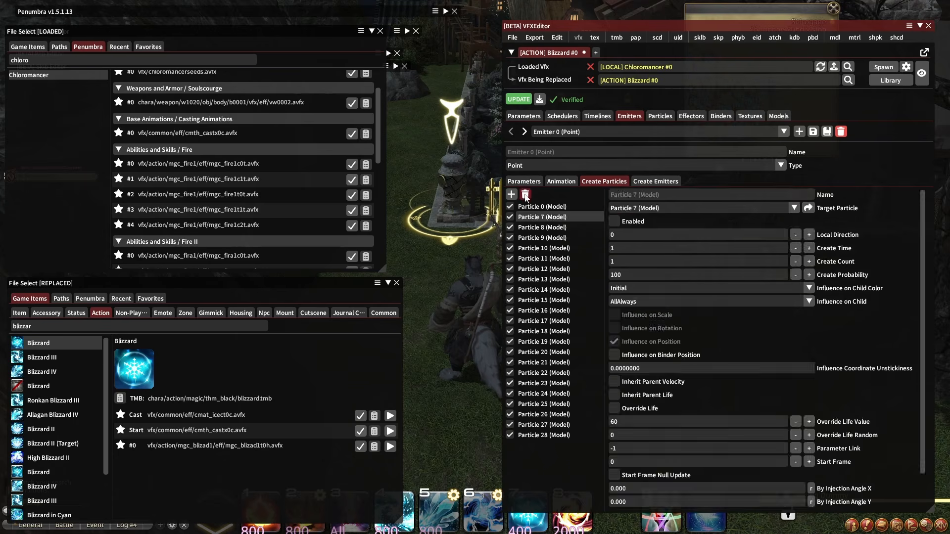
pyautogui.click(525, 194)
pyautogui.click(525, 194)
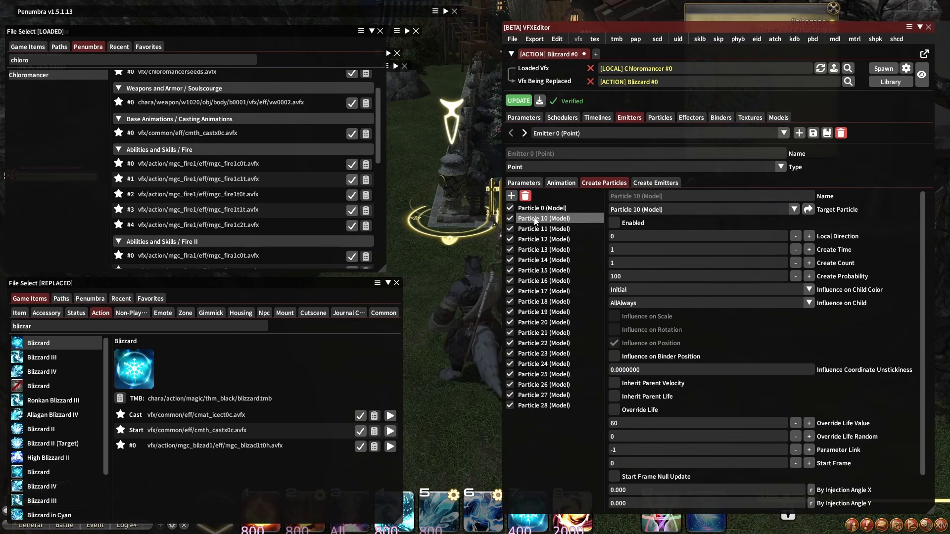
pyautogui.click(527, 198)
pyautogui.click(537, 219)
pyautogui.click(527, 197)
pyautogui.click(537, 219)
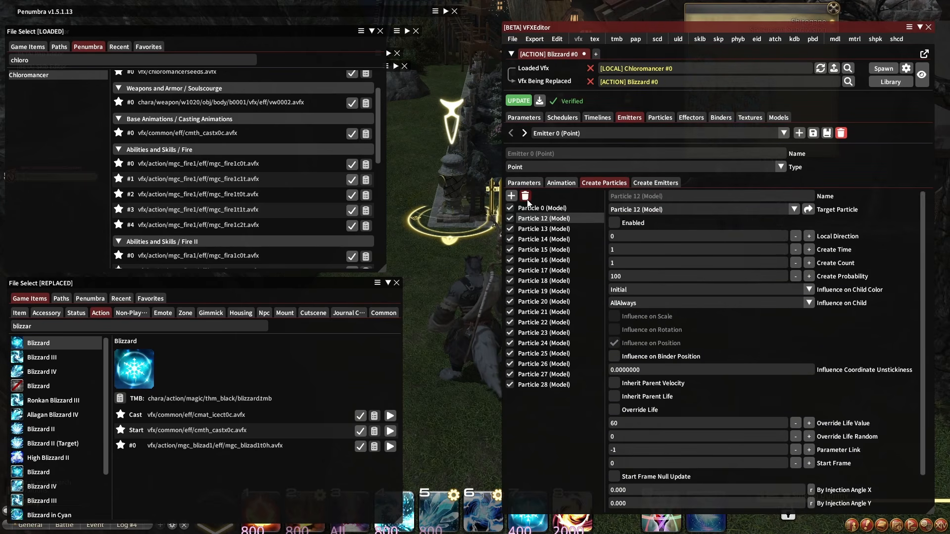
pyautogui.click(527, 198)
pyautogui.click(537, 222)
pyautogui.click(526, 196)
pyautogui.click(537, 220)
pyautogui.click(527, 197)
pyautogui.click(536, 219)
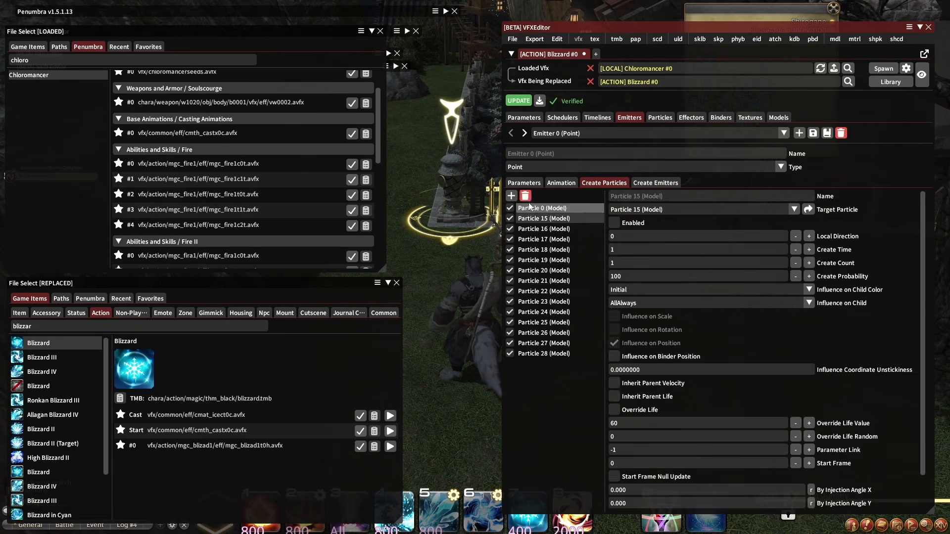
pyautogui.click(526, 197)
pyautogui.click(536, 220)
pyautogui.click(526, 197)
pyautogui.click(536, 219)
pyautogui.click(527, 197)
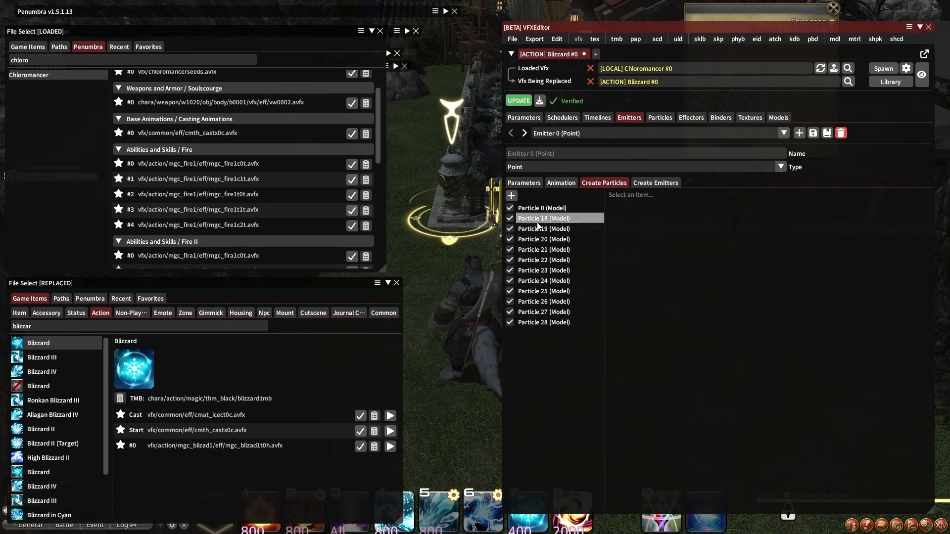
pyautogui.click(537, 220)
pyautogui.click(527, 196)
pyautogui.click(537, 219)
pyautogui.click(526, 196)
pyautogui.click(537, 219)
pyautogui.click(526, 197)
pyautogui.click(537, 220)
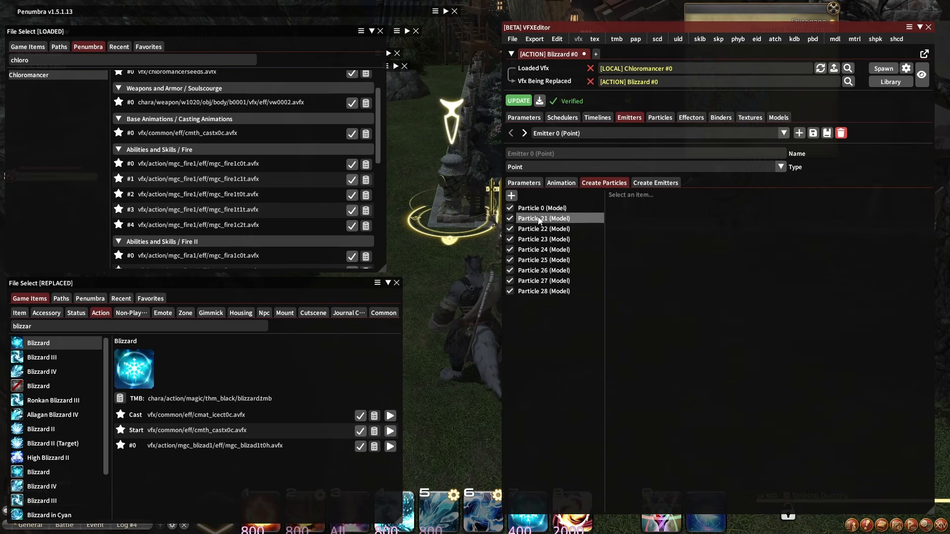
pyautogui.click(527, 197)
pyautogui.click(537, 219)
pyautogui.click(526, 197)
pyautogui.click(537, 219)
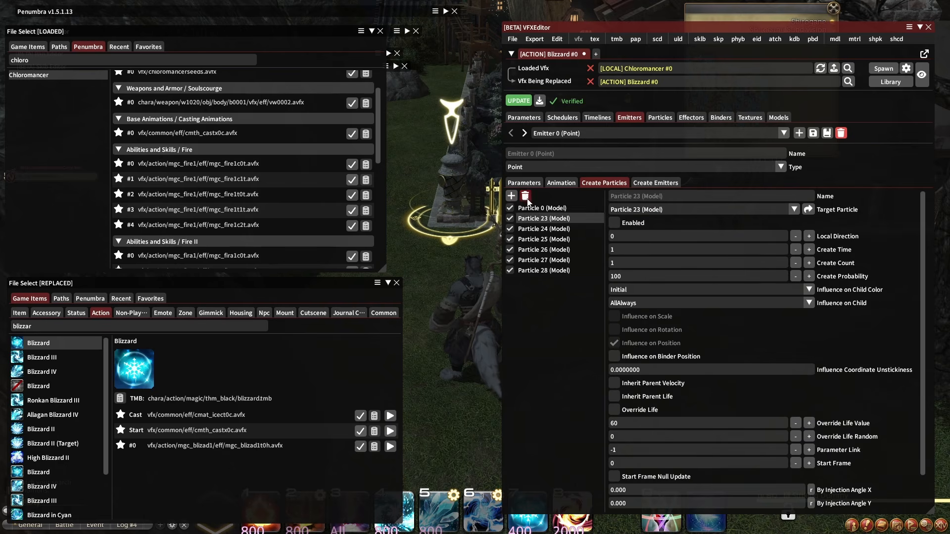
pyautogui.click(526, 197)
pyautogui.click(537, 219)
pyautogui.click(527, 197)
pyautogui.click(537, 219)
pyautogui.click(526, 197)
pyautogui.click(537, 219)
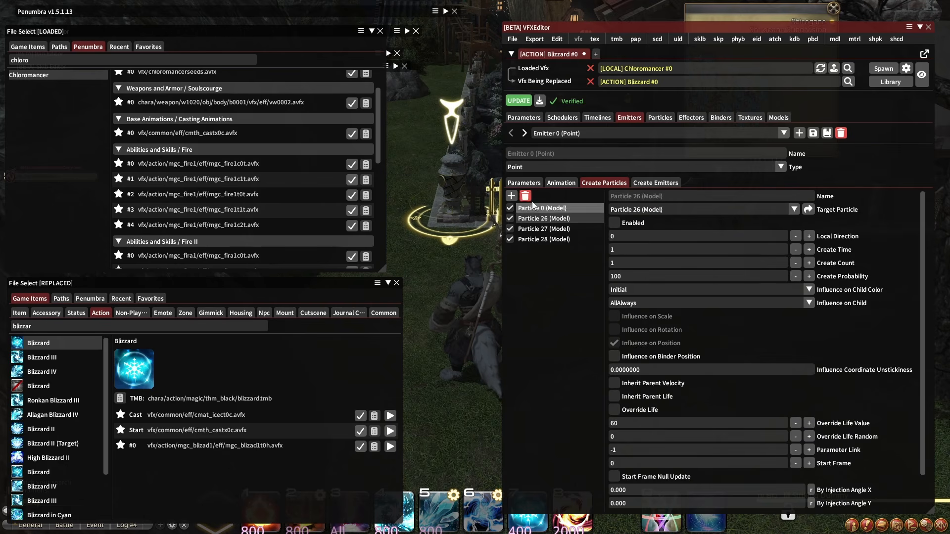
pyautogui.click(526, 197)
pyautogui.click(538, 218)
pyautogui.click(527, 197)
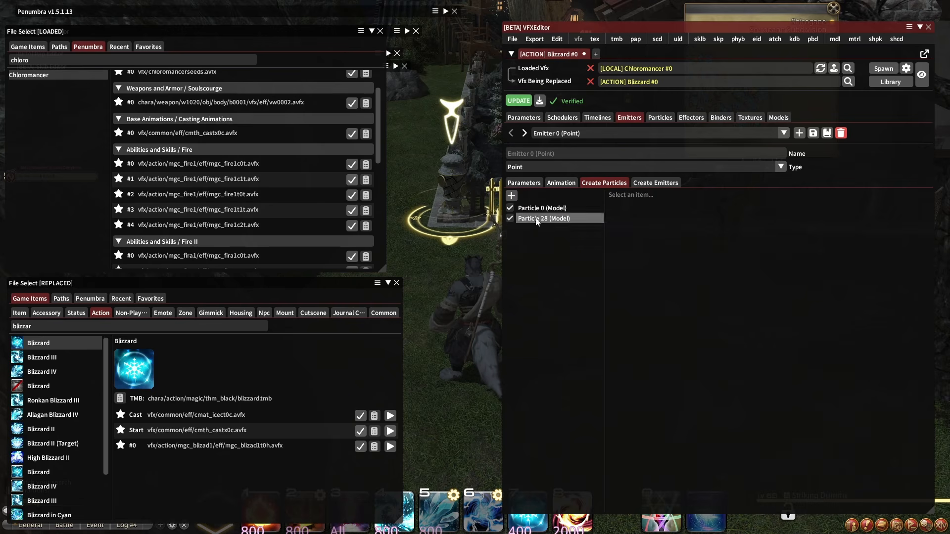
pyautogui.click(536, 219)
pyautogui.click(525, 196)
# Step: Clean up the effect's unused nodes and update the Blizzard replacement
pyautogui.click(556, 38)
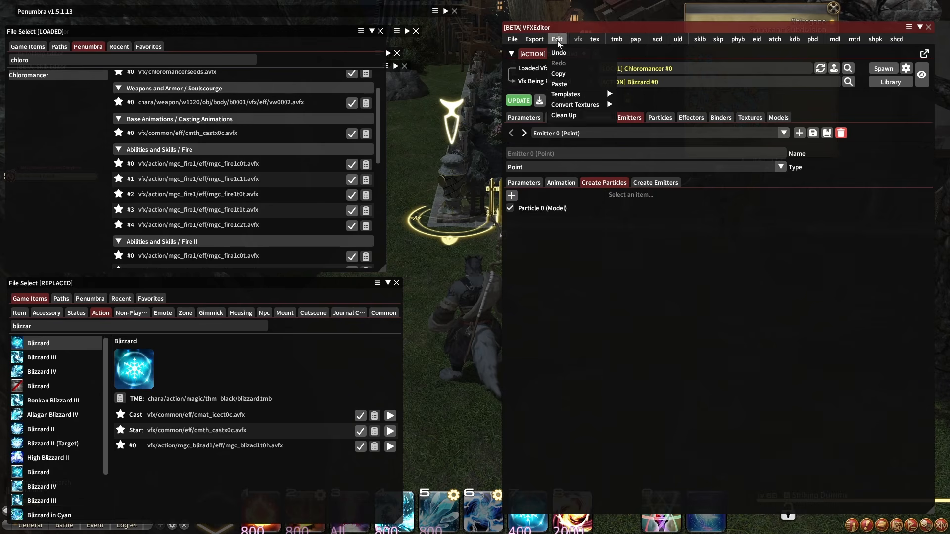
pyautogui.click(577, 116)
pyautogui.click(580, 135)
pyautogui.click(578, 147)
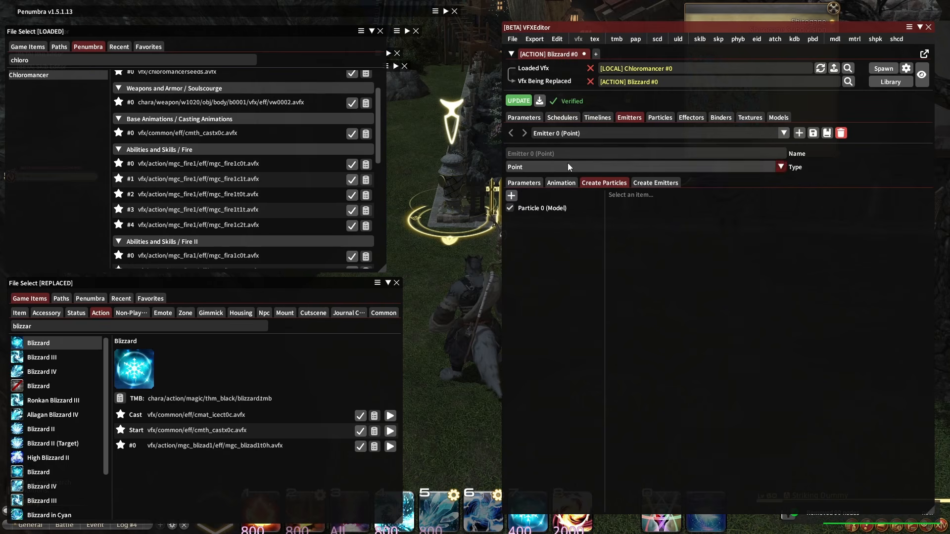
pyautogui.click(547, 210)
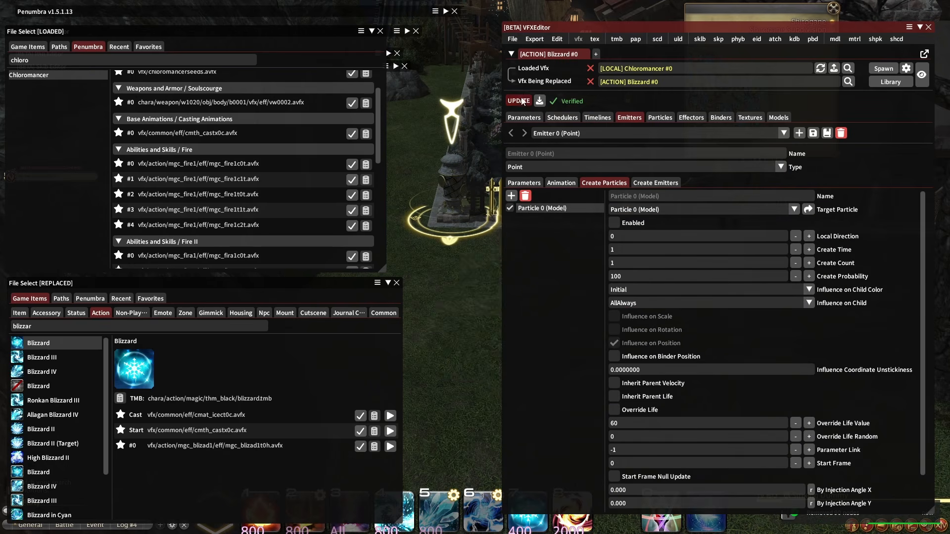
# Step: Inspect the effect's remaining Model 0 in 3D and the image assigned to Texture 0
pyautogui.click(779, 117)
pyautogui.click(525, 143)
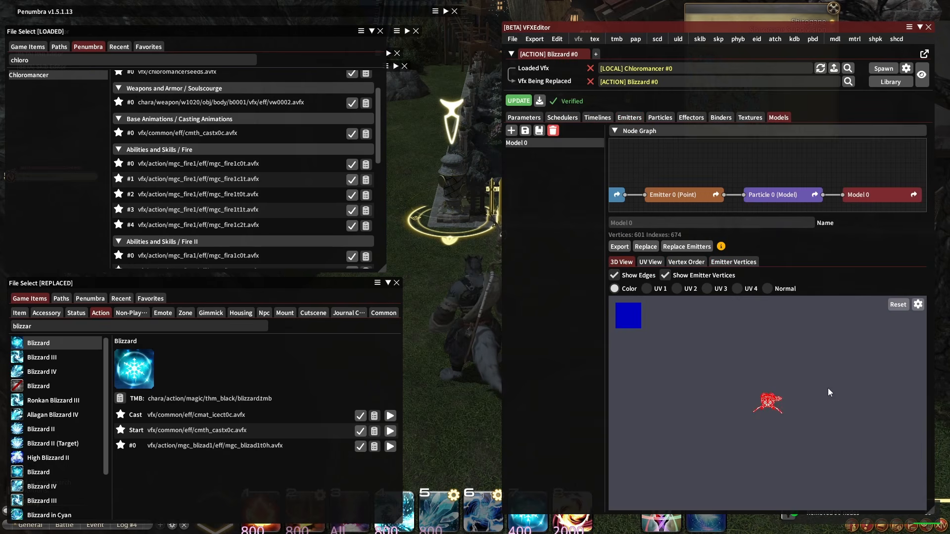
pyautogui.click(750, 117)
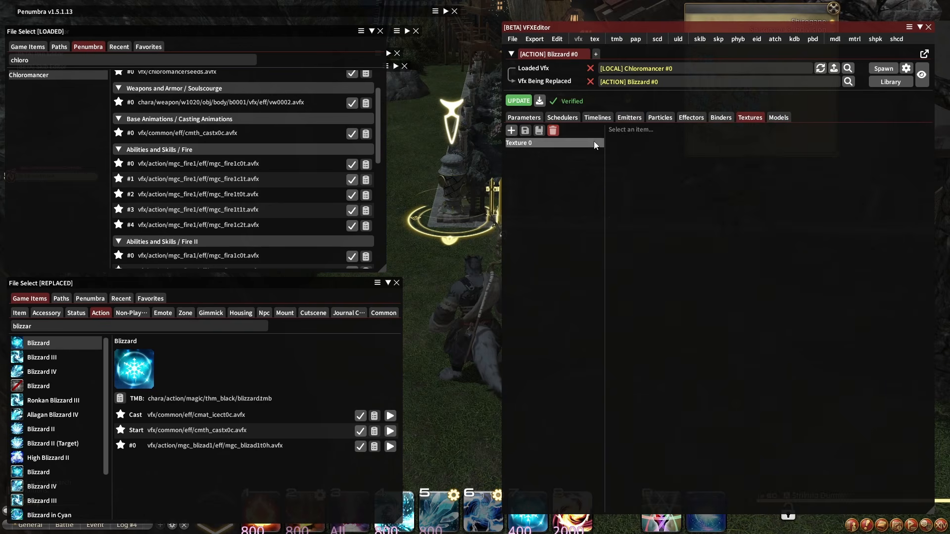
pyautogui.click(594, 143)
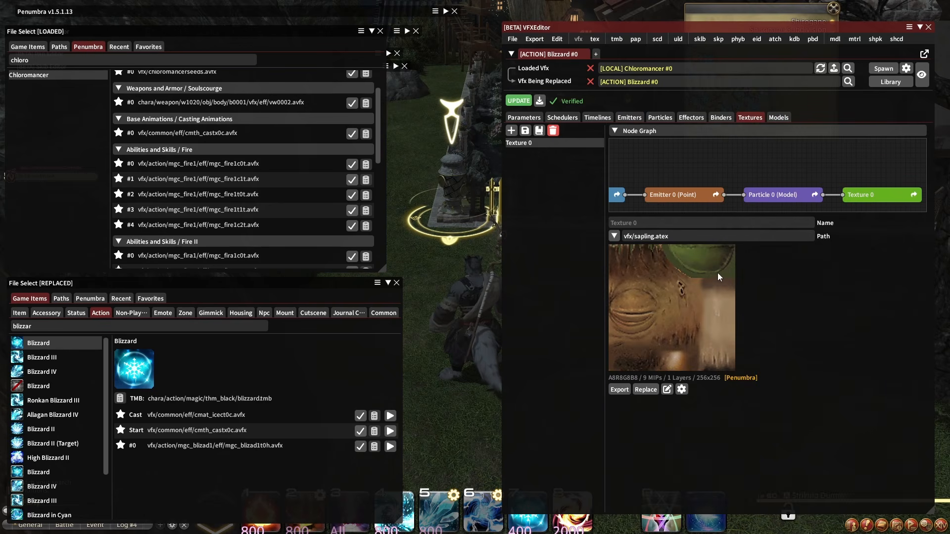
# Step: Switch to TexTools and export the m0003 monster's diffuse texture v01_m0003b0001_d as a PNG
pyautogui.hotkey('alt', 'Tab')
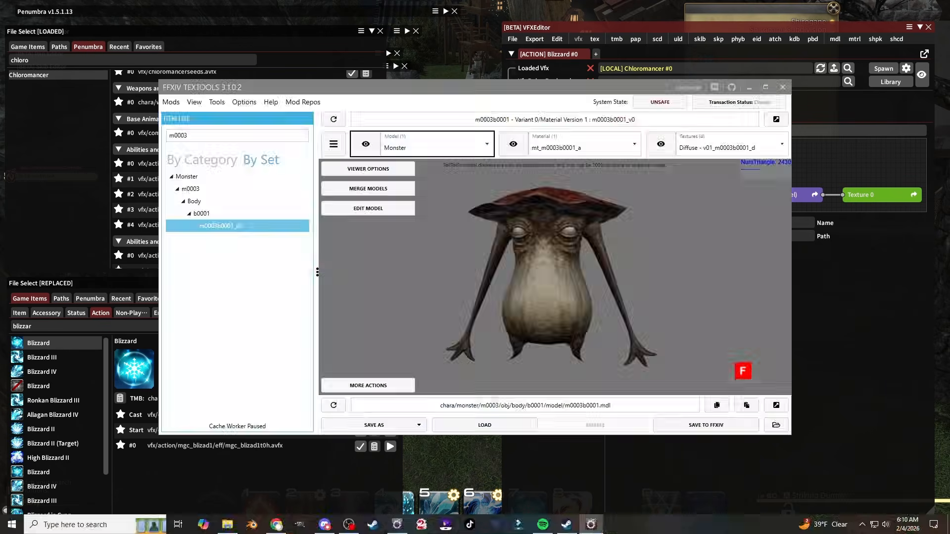
pyautogui.click(691, 144)
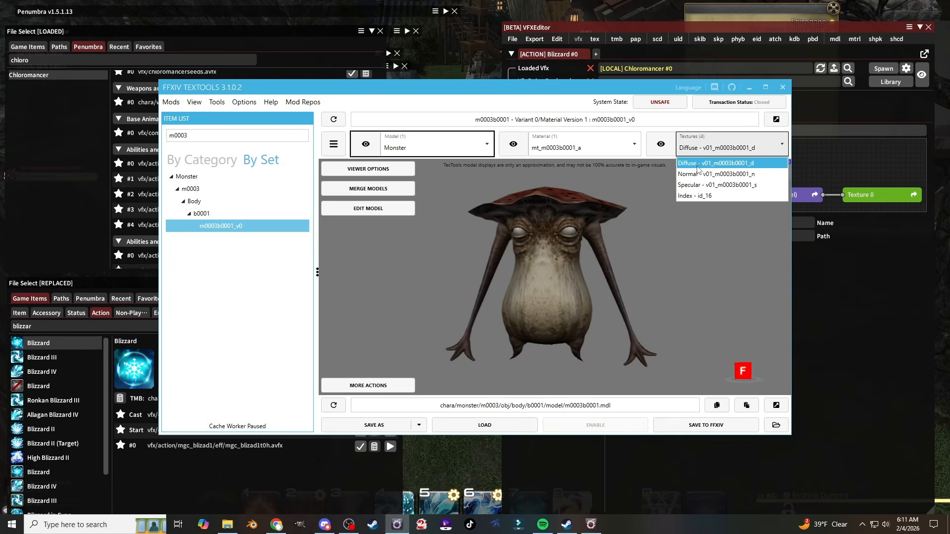
pyautogui.click(696, 165)
pyautogui.click(728, 148)
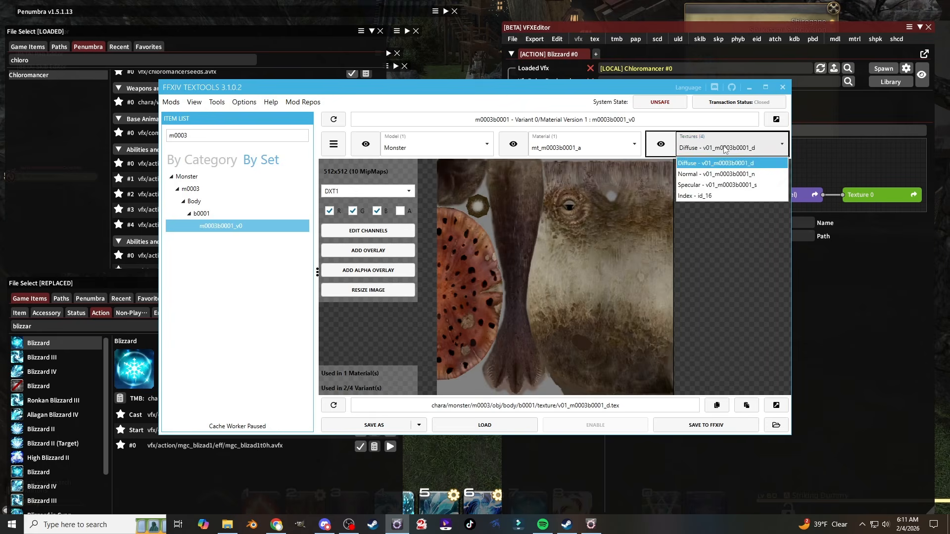
pyautogui.click(729, 149)
pyautogui.click(418, 425)
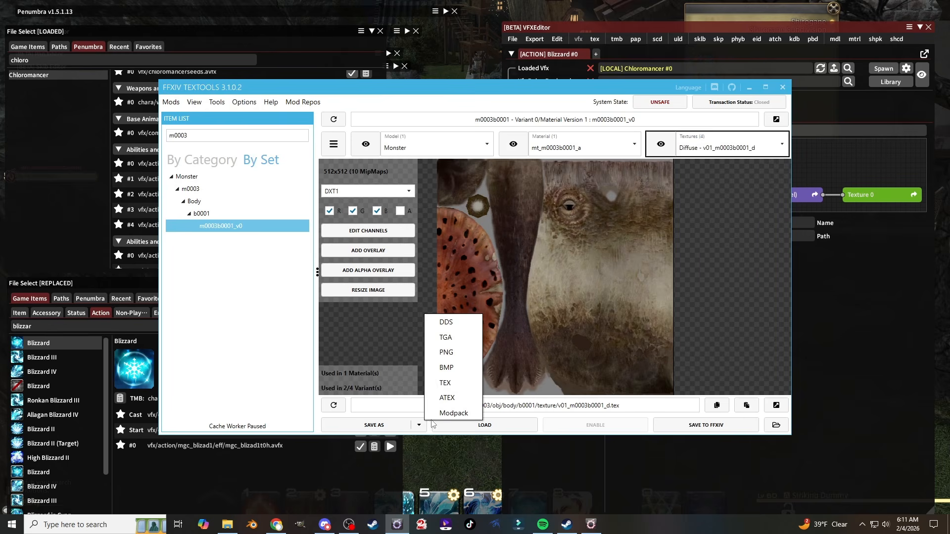
pyautogui.click(456, 353)
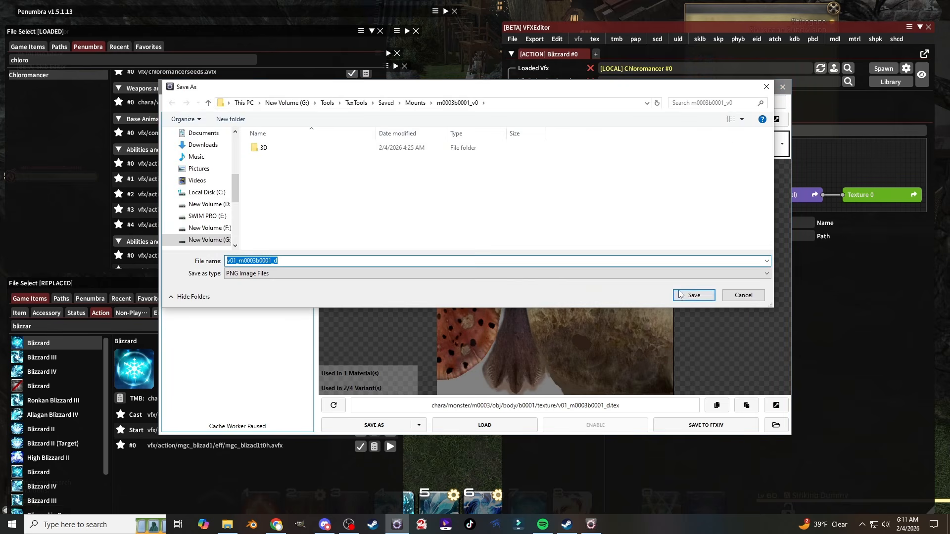
pyautogui.click(691, 295)
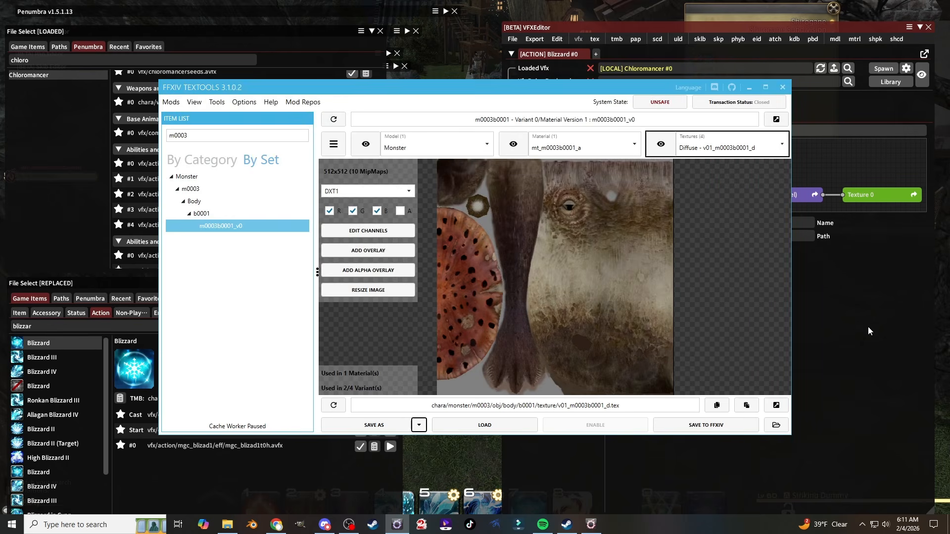
# Step: Back in VFXEditor, set Texture 0's path to vfx/funguar.atex
pyautogui.click(847, 300)
pyautogui.click(654, 236)
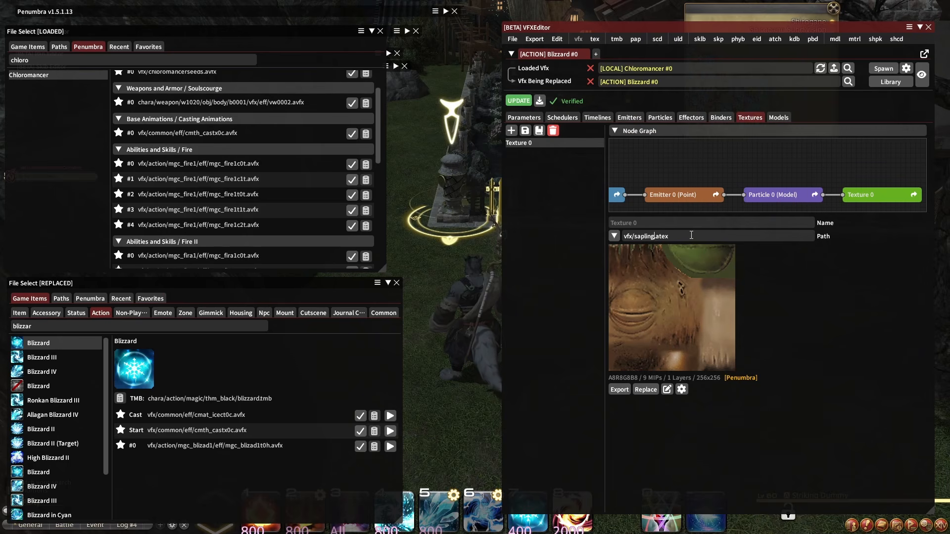
pyautogui.press('BackSpace')
pyautogui.press('BackSpace')
pyautogui.press('BackSpace')
pyautogui.press('BackSpace')
pyautogui.press('BackSpace')
pyautogui.press('BackSpace')
pyautogui.press('BackSpace')
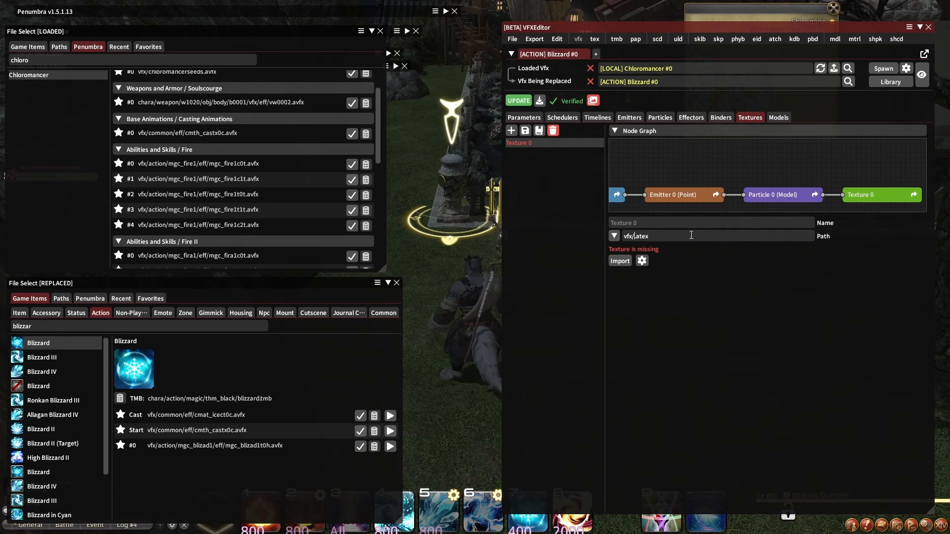
pyautogui.write('funguar.')
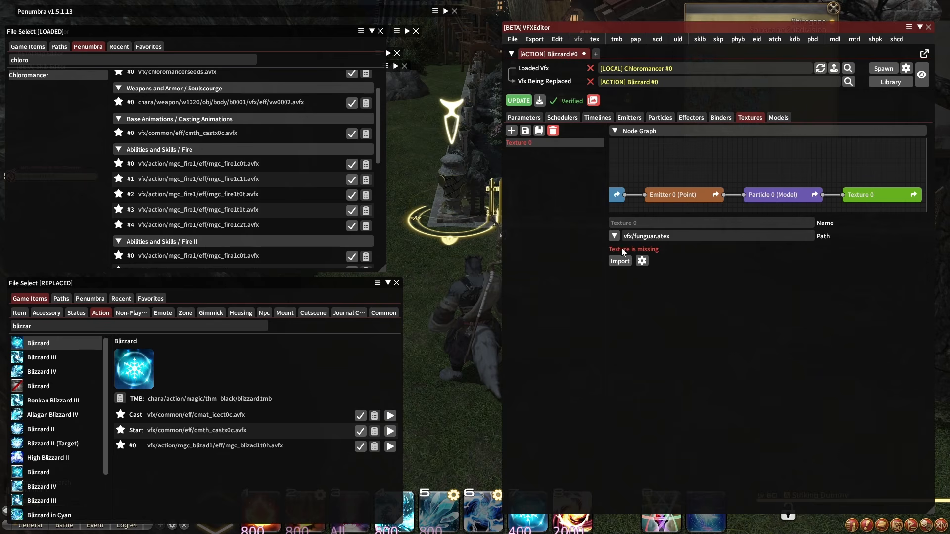
# Step: Import the exported m0003 diffuse image from TexTools' Saved/Mounts/m0003b0001_v0 folder as the texture for Texture 0
pyautogui.click(626, 262)
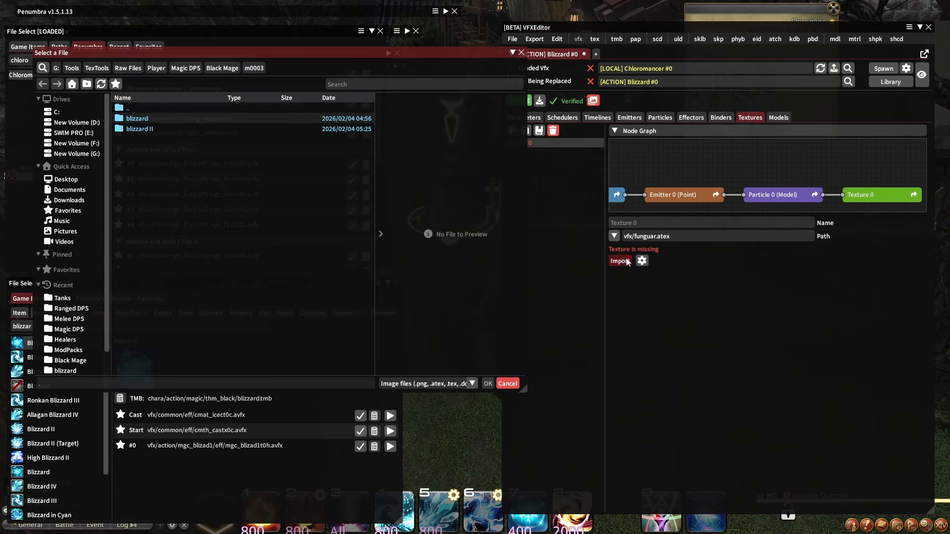
pyautogui.scroll(-3, 55, 336)
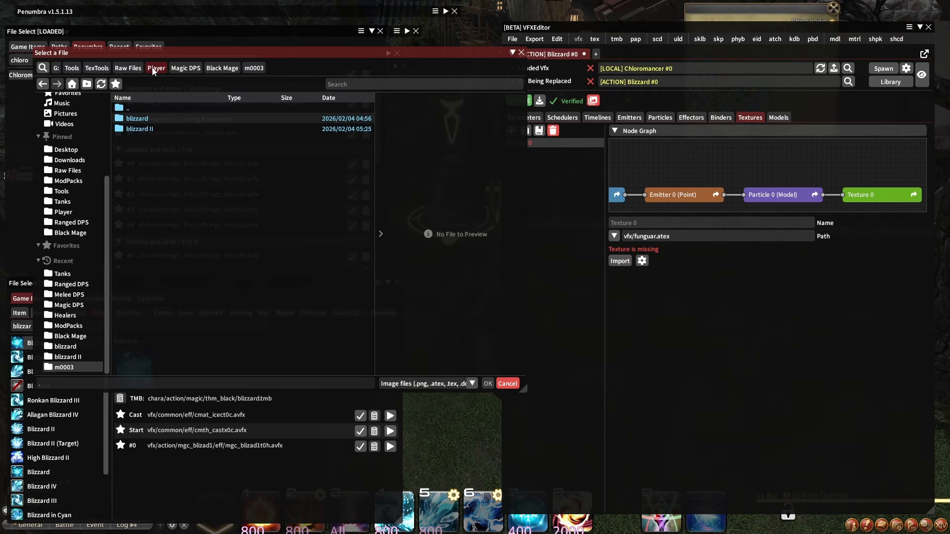
pyautogui.click(130, 69)
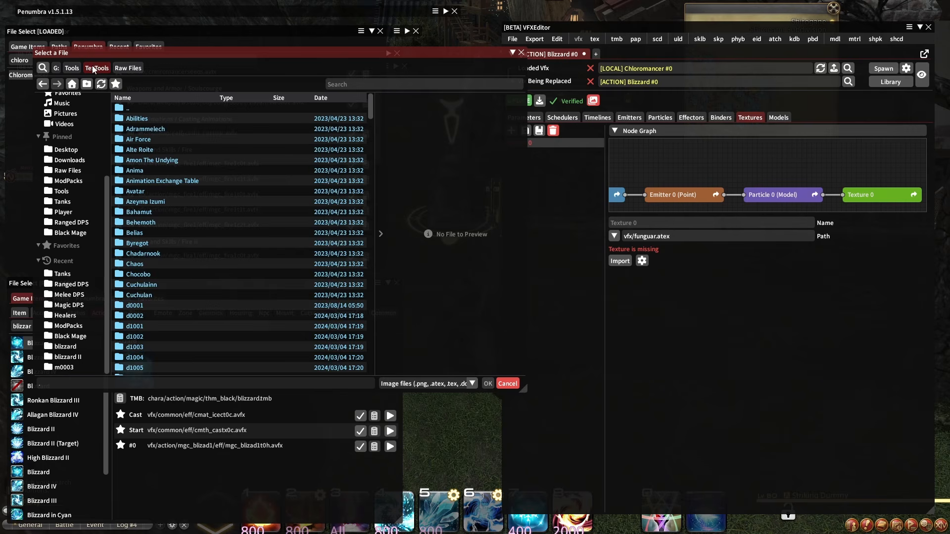
pyautogui.click(94, 69)
pyautogui.doubleClick(154, 158)
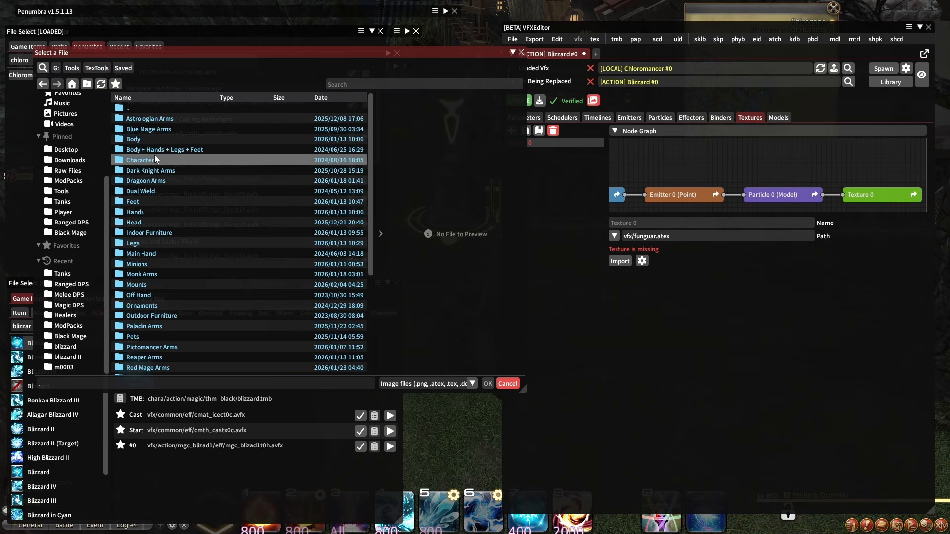
pyautogui.doubleClick(163, 130)
pyautogui.press('BackSpace')
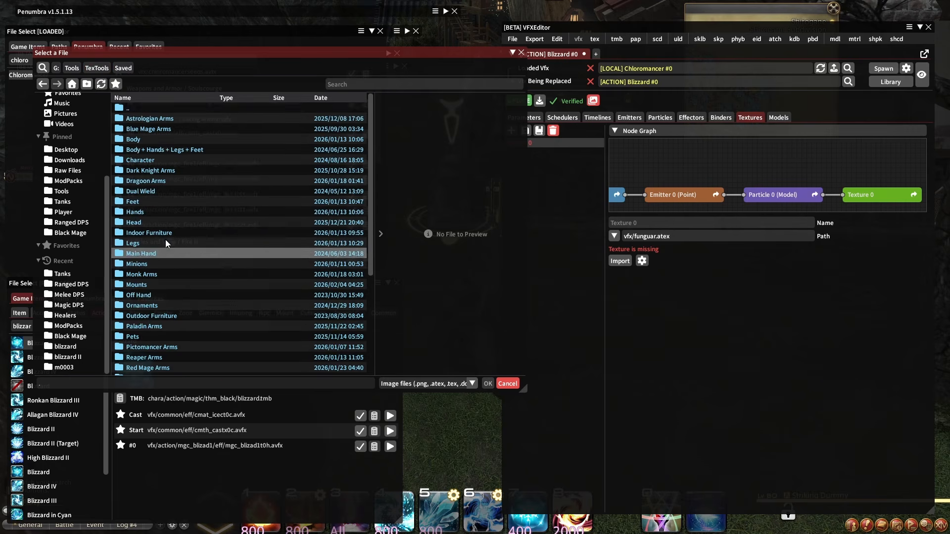
pyautogui.click(332, 97)
pyautogui.doubleClick(180, 108)
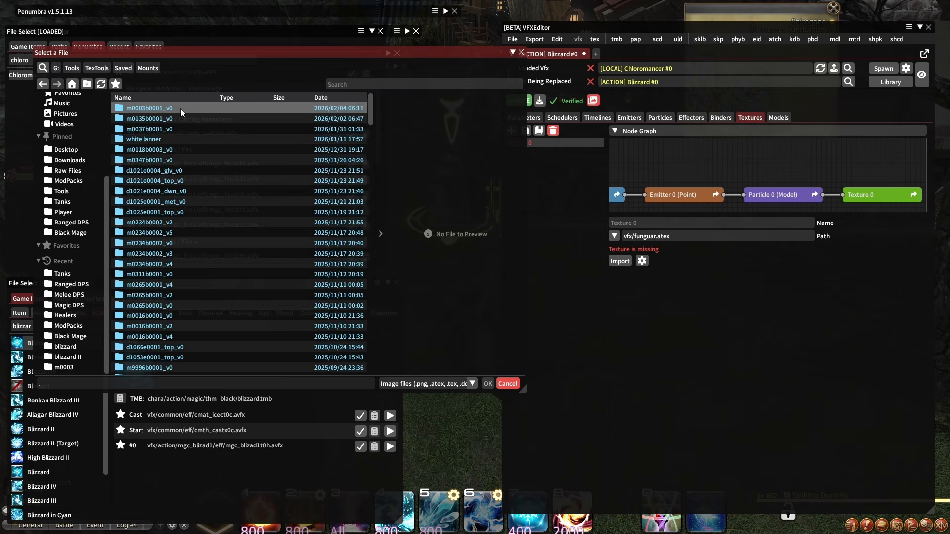
pyautogui.doubleClick(180, 109)
pyautogui.click(177, 127)
pyautogui.doubleClick(176, 127)
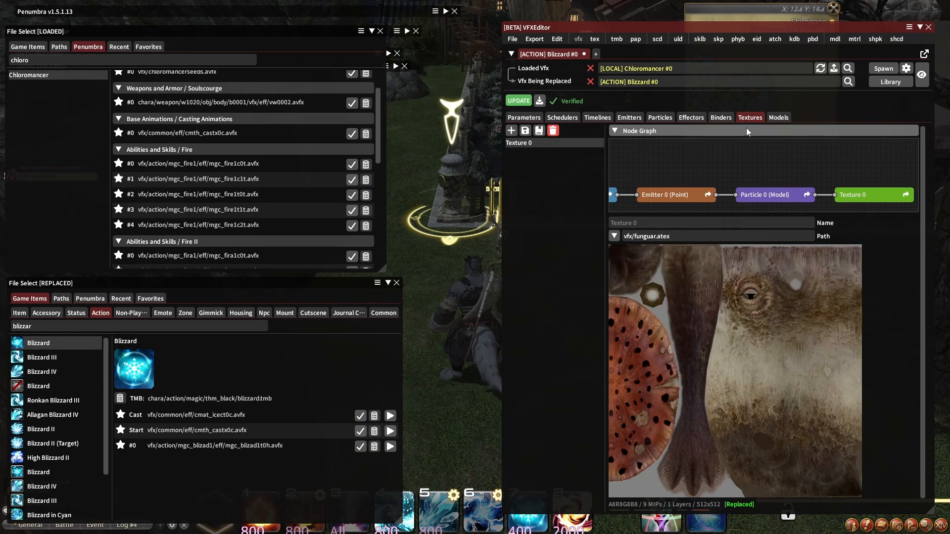
# Step: Replace Model 0 with 01.gltf from the m0003 blizzard folder and check the model in 3D
pyautogui.click(778, 117)
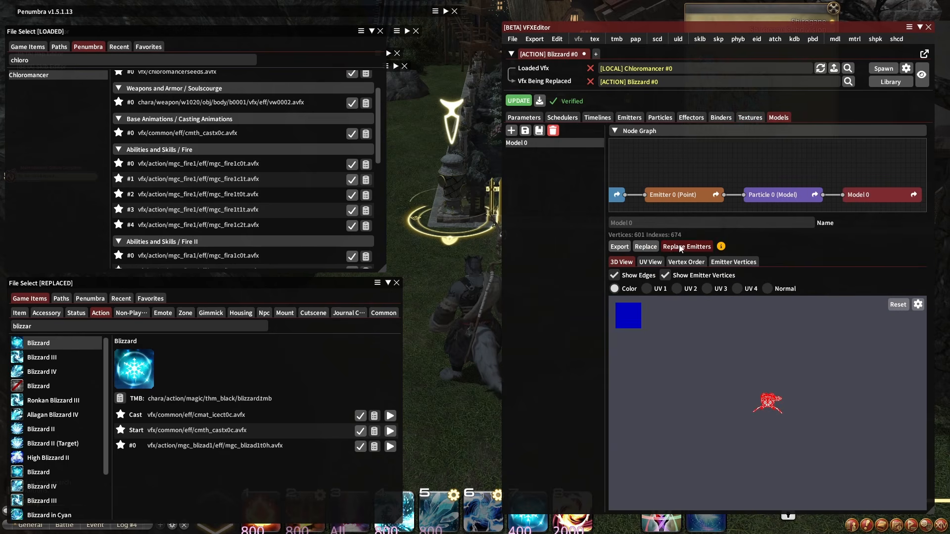
pyautogui.moveTo(784, 404); pyautogui.dragTo(794, 458)
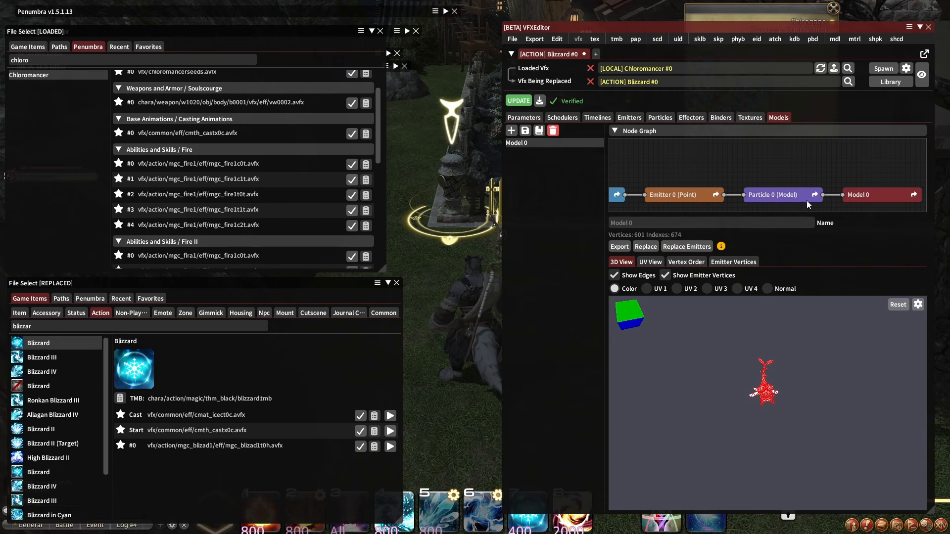
pyautogui.click(620, 247)
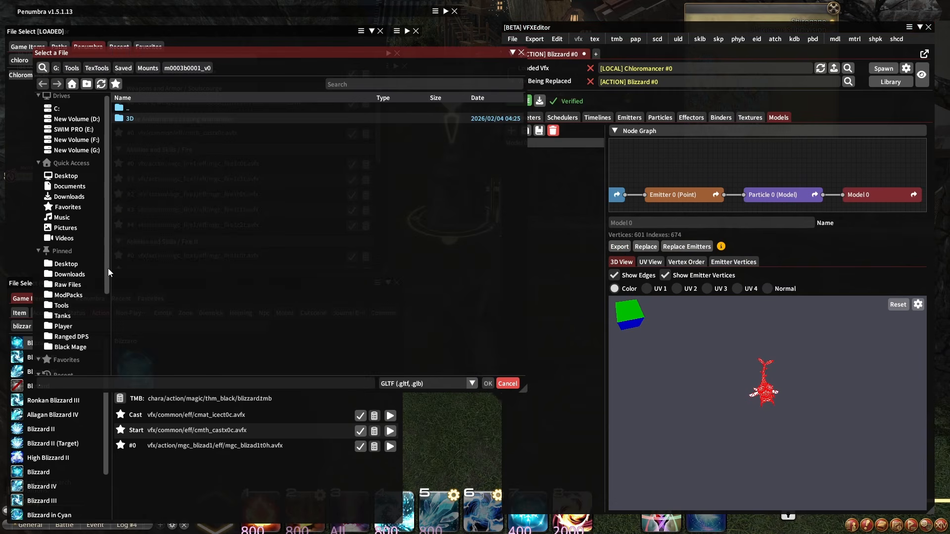
pyautogui.scroll(-3, 106, 272)
pyautogui.click(67, 346)
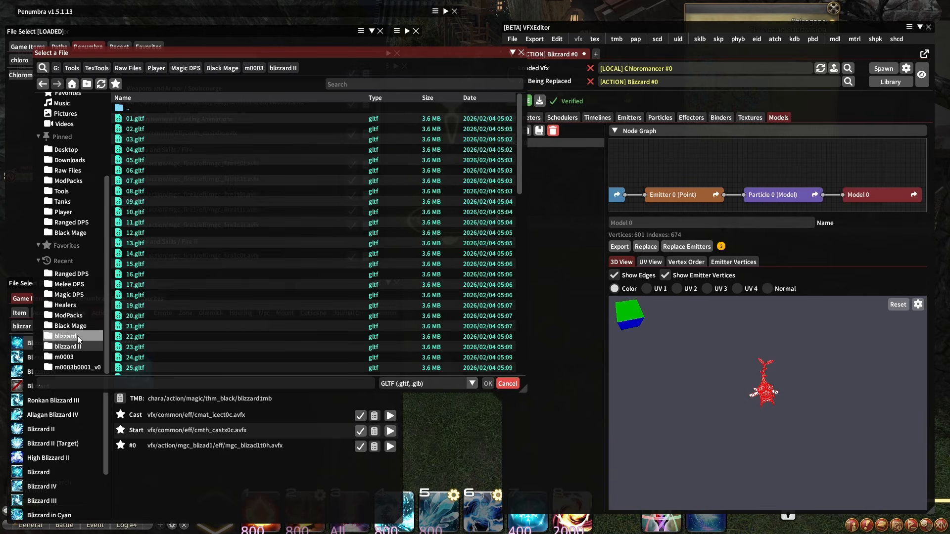
pyautogui.click(70, 336)
pyautogui.click(237, 118)
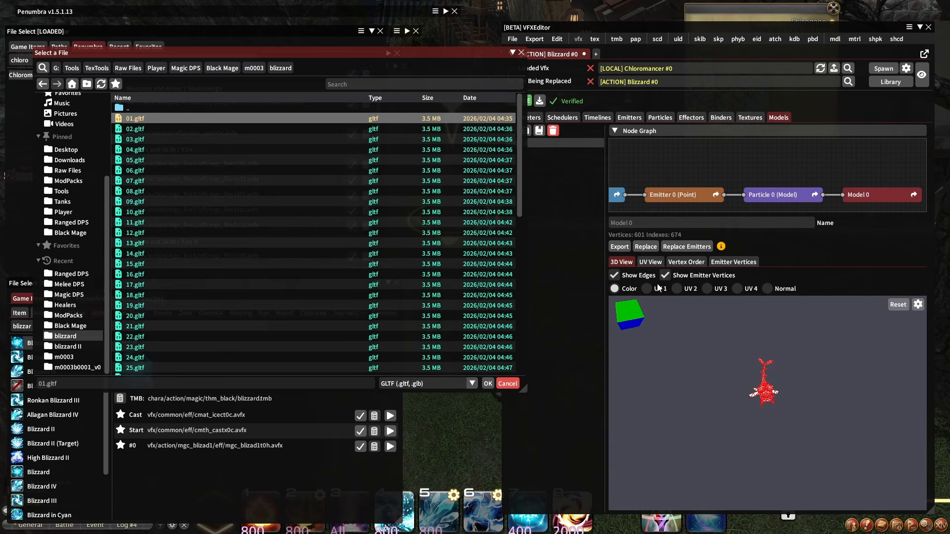
pyautogui.moveTo(780, 343); pyautogui.dragTo(765, 458)
# Step: Examine Emitter 0's particle entry, then Particle 0's general parameters, model data settings and Fresnel curve
pyautogui.click(629, 118)
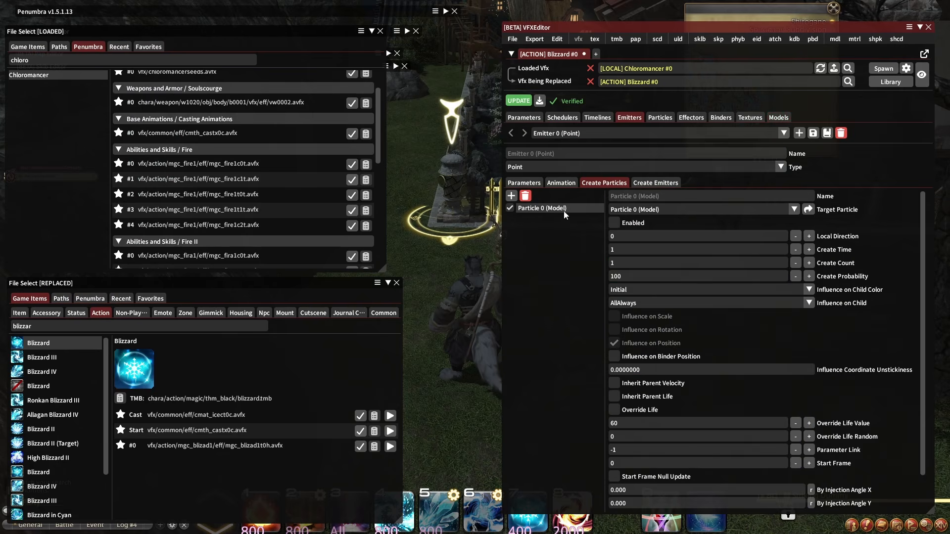
pyautogui.click(660, 118)
pyautogui.click(638, 134)
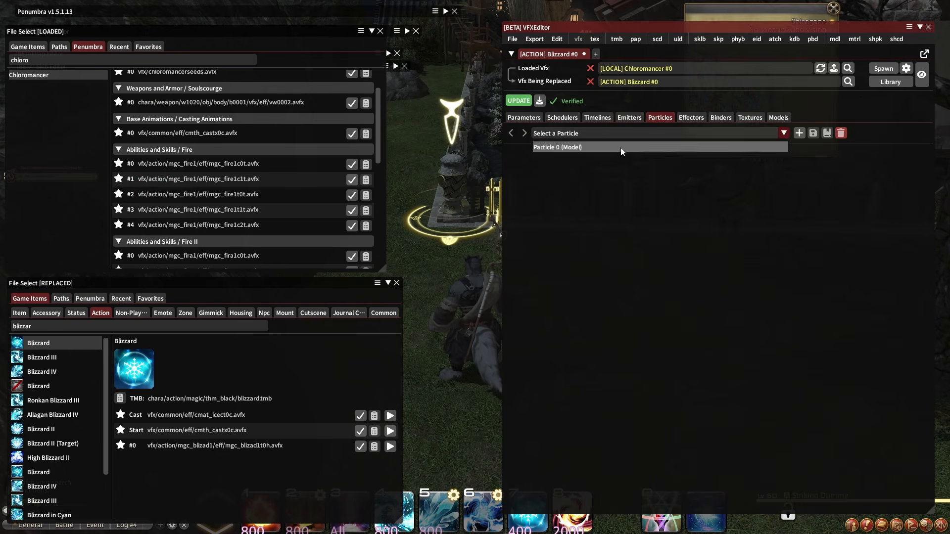
pyautogui.click(620, 147)
pyautogui.click(524, 182)
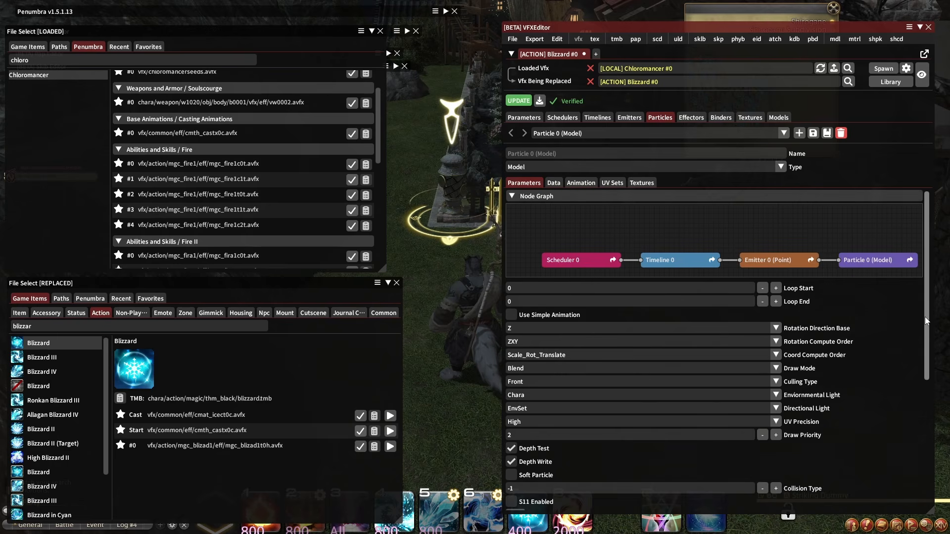
pyautogui.moveTo(926, 320); pyautogui.dragTo(934, 467)
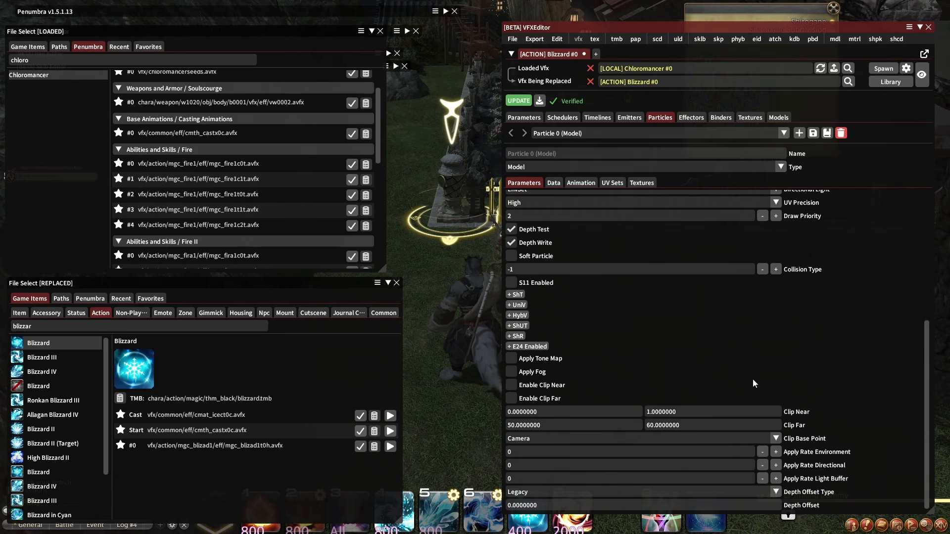
pyautogui.click(553, 183)
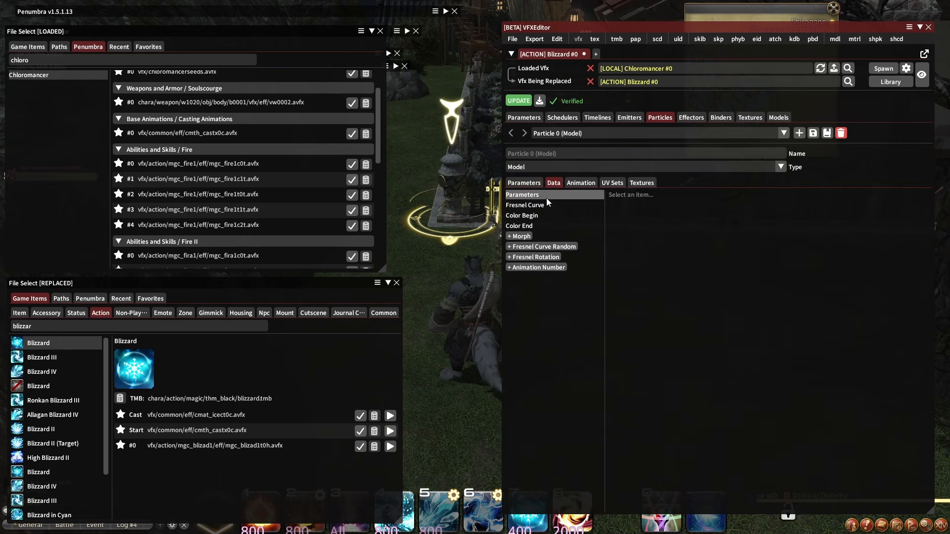
pyautogui.click(547, 196)
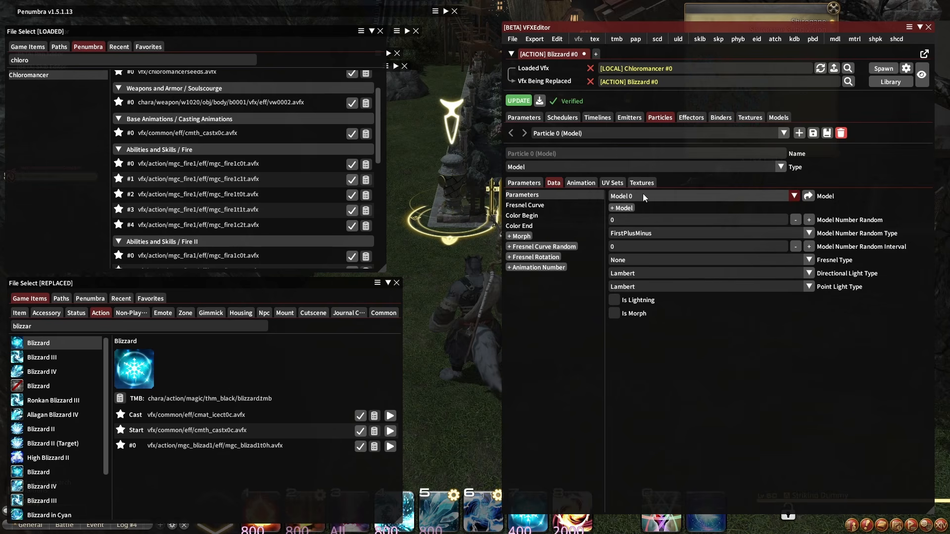
pyautogui.click(554, 204)
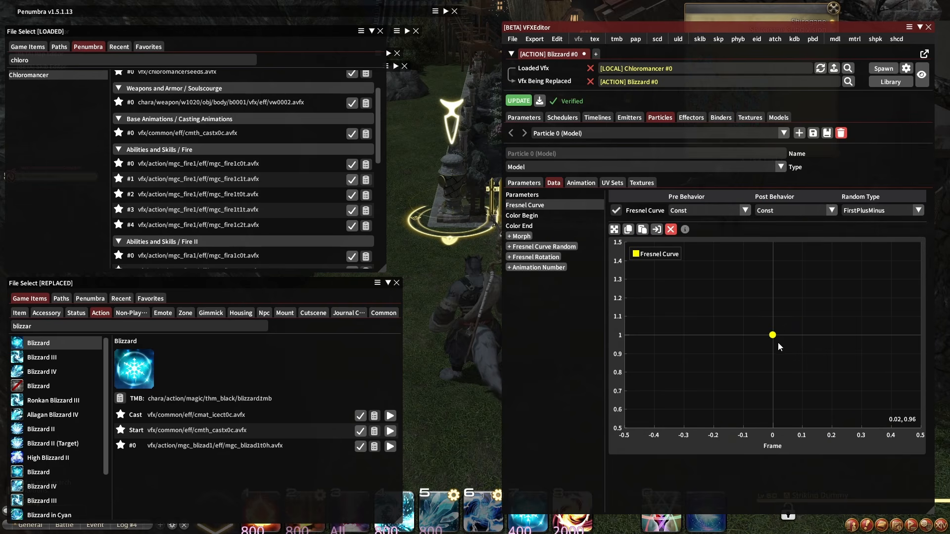
# Step: Examine Particle 0's Color Begin and Color End data, including their RGB keys, brightness and scale curves
pyautogui.click(565, 216)
pyautogui.click(615, 347)
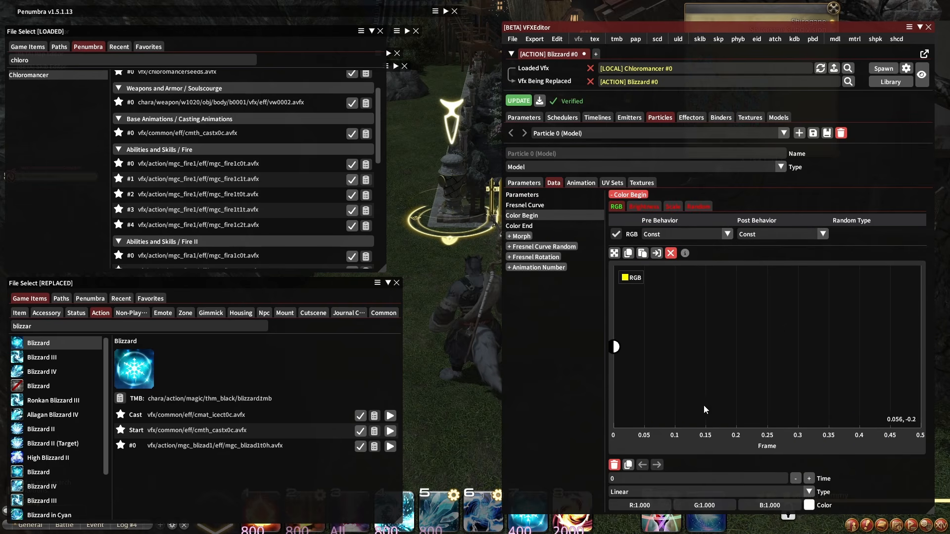
pyautogui.click(810, 504)
pyautogui.click(700, 277)
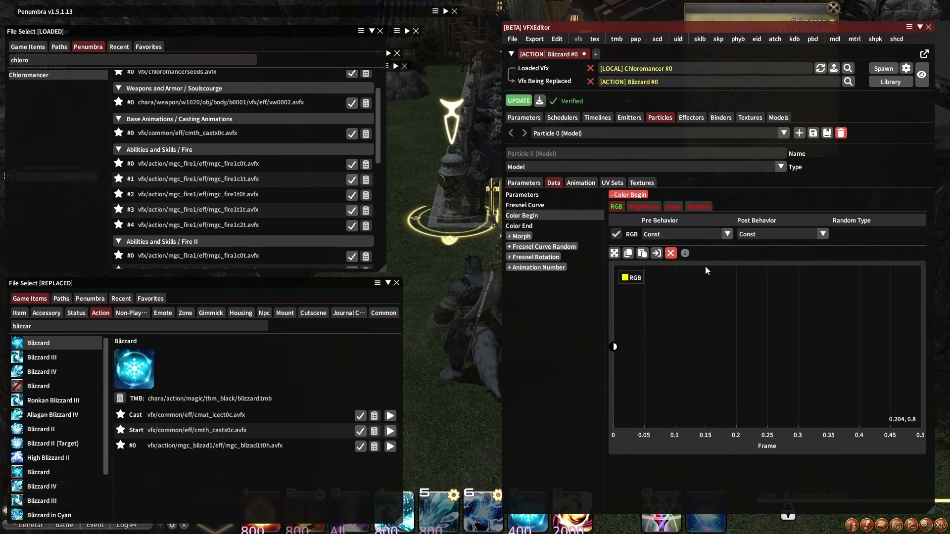
pyautogui.click(643, 207)
pyautogui.click(674, 207)
pyautogui.click(705, 207)
pyautogui.click(617, 207)
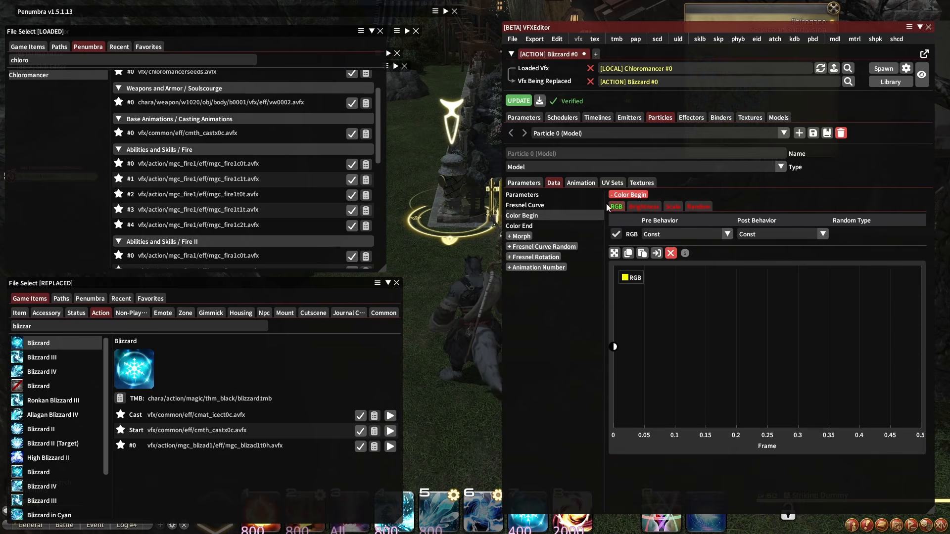
pyautogui.click(538, 227)
pyautogui.click(615, 347)
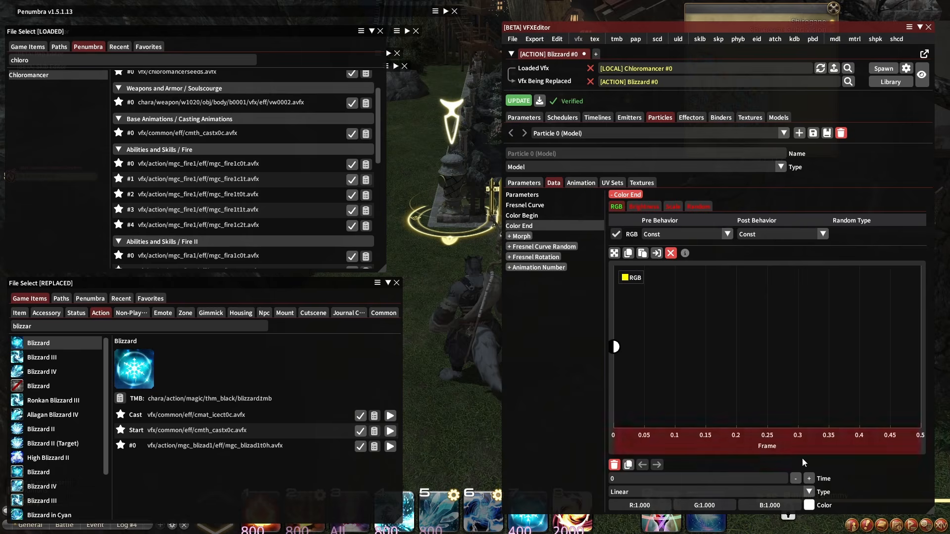
pyautogui.click(809, 505)
pyautogui.click(744, 290)
pyautogui.click(652, 205)
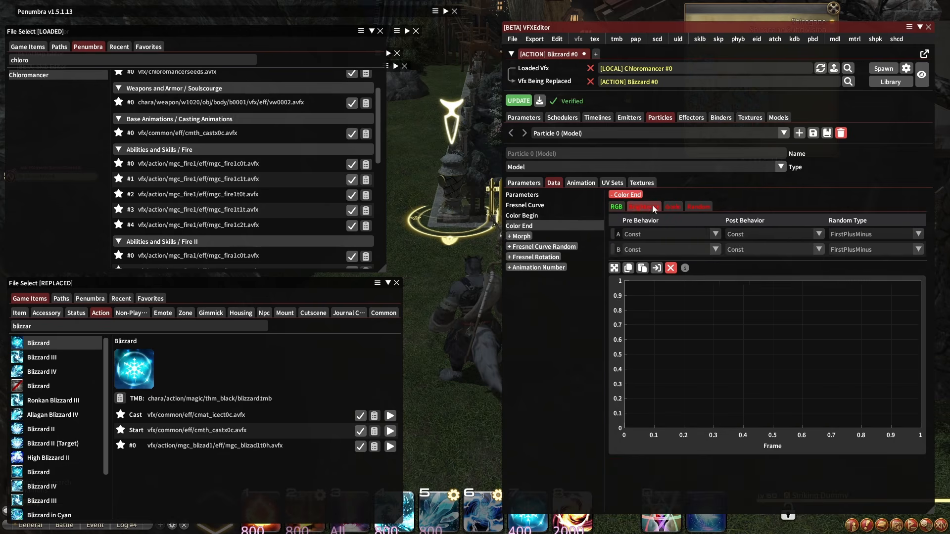
pyautogui.click(673, 208)
# Step: Examine Particle 0's animation settings: life, gravity, air resistance, scale, rotation, and the color's brightness, scale and random curves
pyautogui.click(581, 183)
pyautogui.click(539, 194)
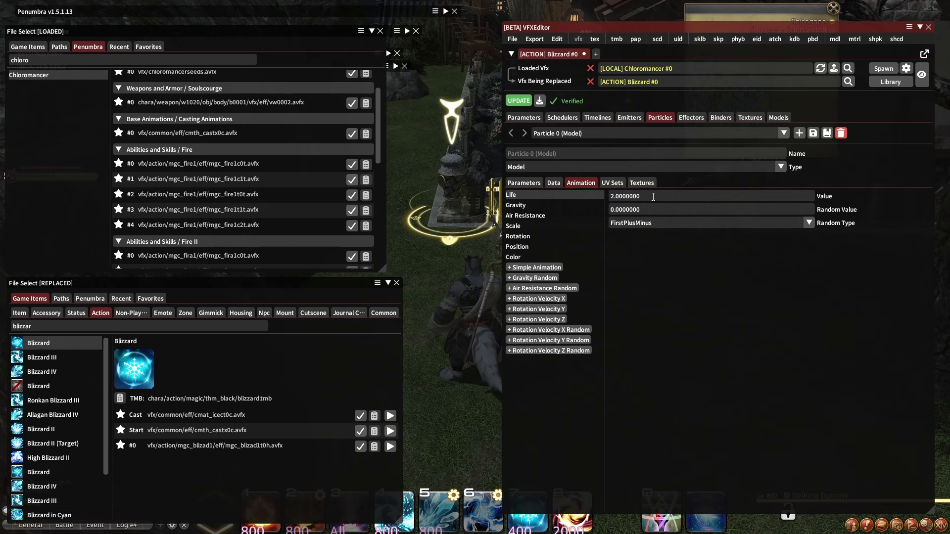
pyautogui.click(548, 204)
pyautogui.click(539, 216)
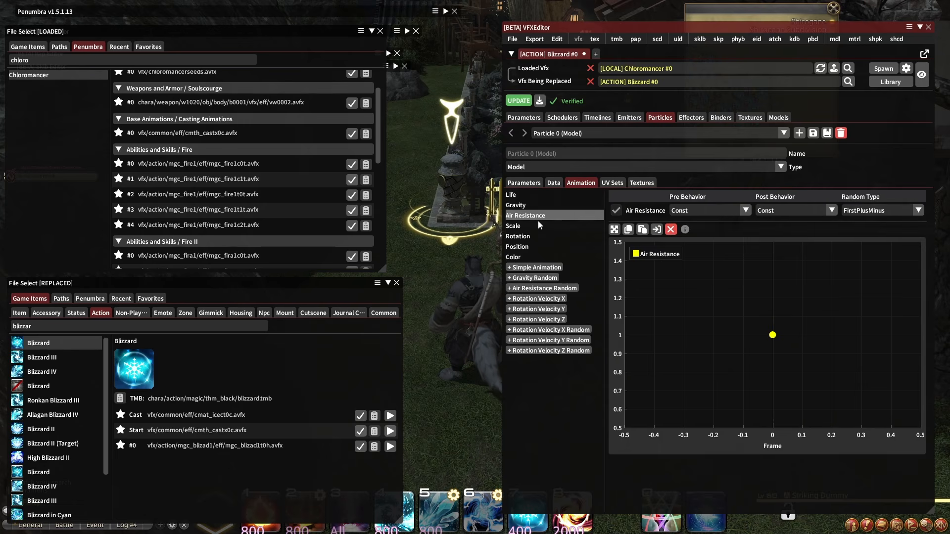
pyautogui.click(539, 204)
pyautogui.click(534, 216)
pyautogui.click(533, 226)
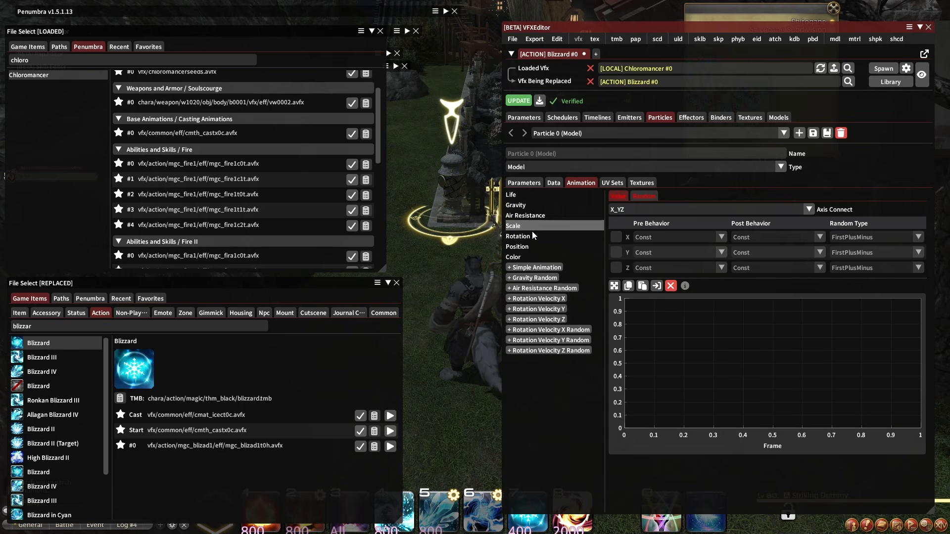
pyautogui.click(548, 238)
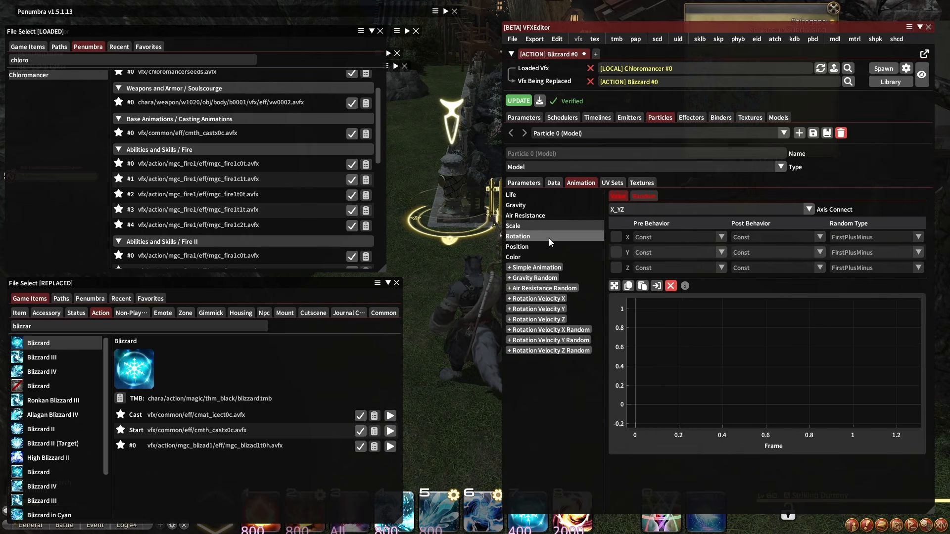
pyautogui.click(541, 256)
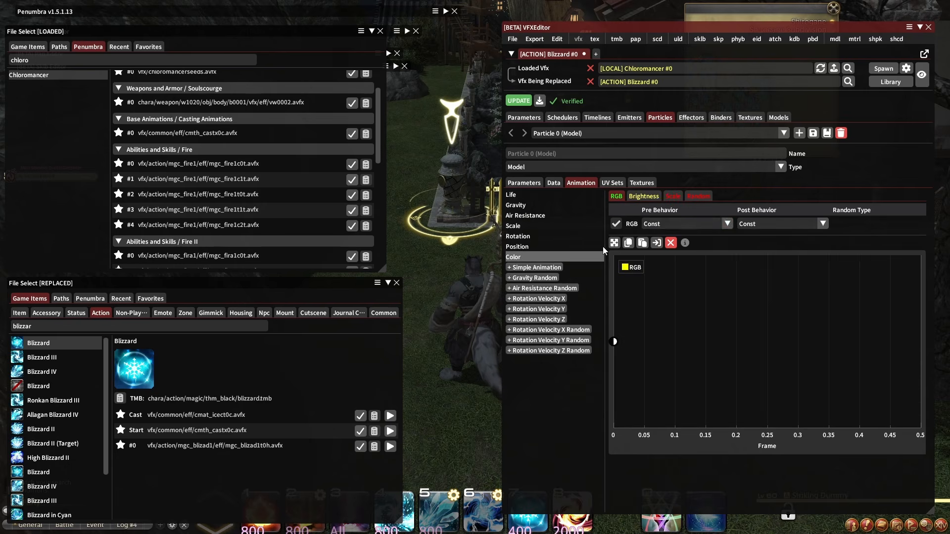
pyautogui.click(645, 197)
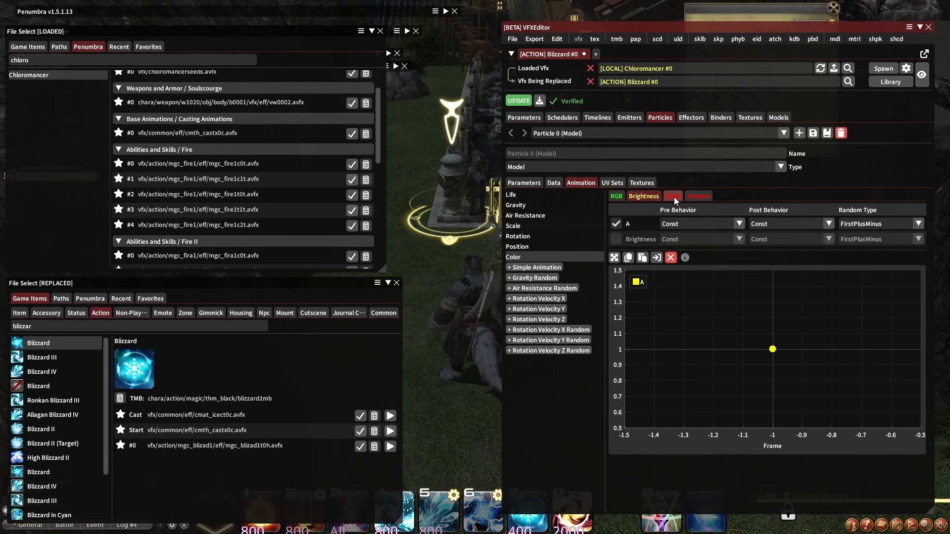
pyautogui.click(674, 197)
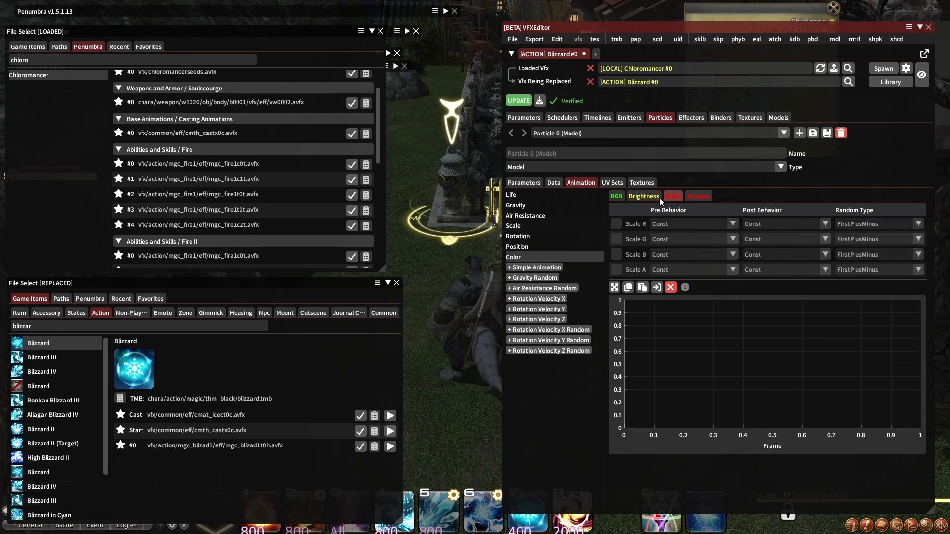
pyautogui.click(658, 197)
pyautogui.click(672, 197)
pyautogui.click(695, 197)
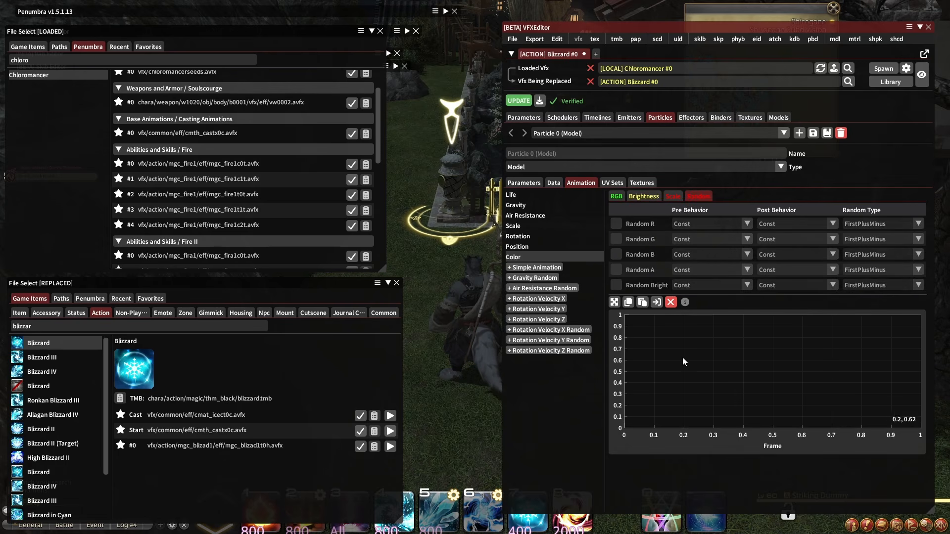
# Step: Inspect the scale curve key of UV 0 in Particle 0's UV sets
pyautogui.click(612, 183)
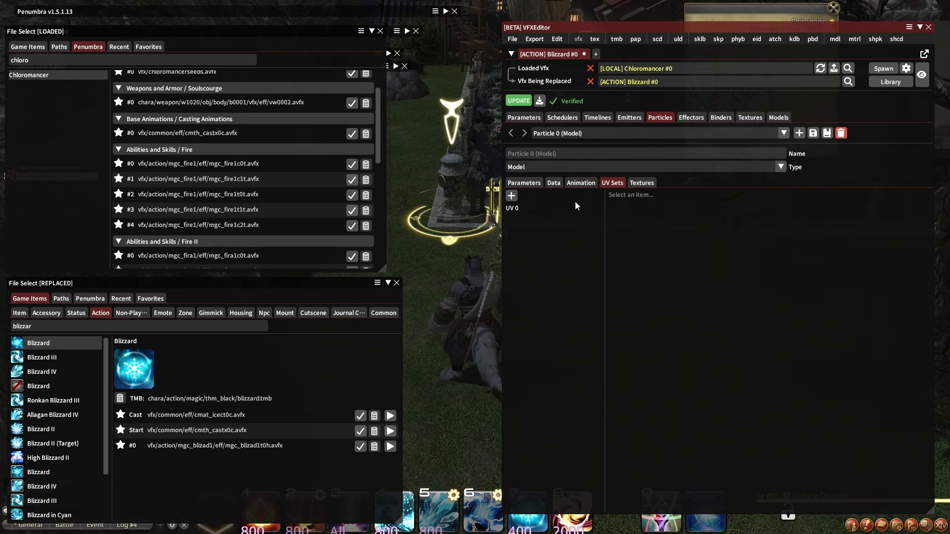
pyautogui.click(566, 206)
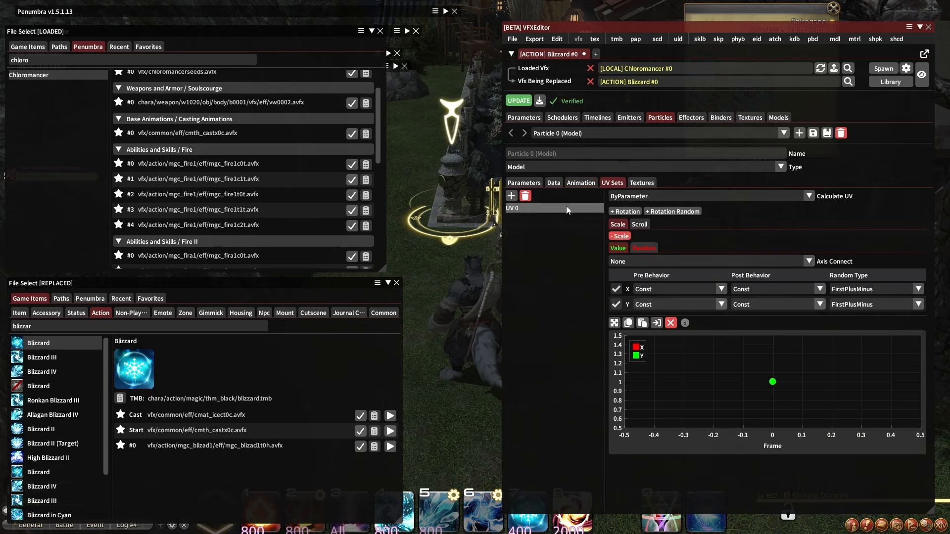
pyautogui.click(772, 382)
pyautogui.click(752, 360)
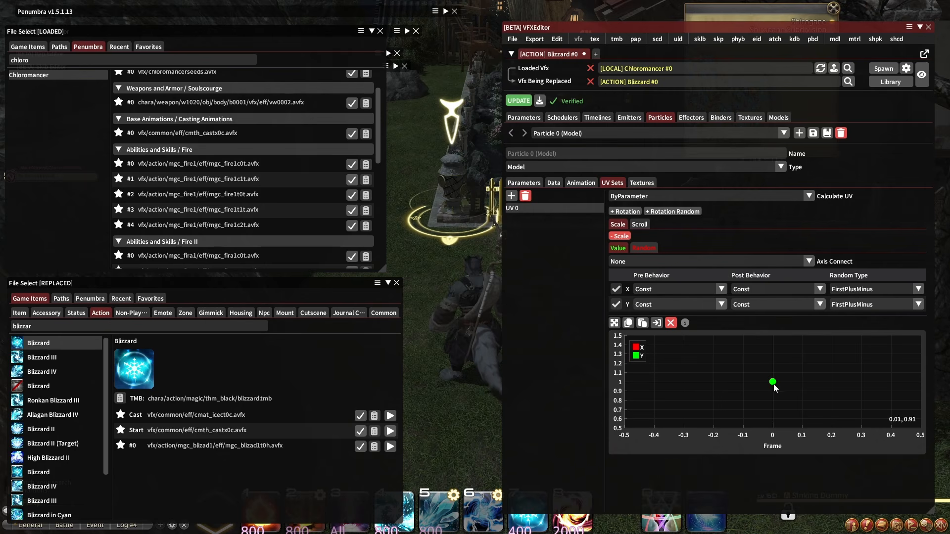
# Step: Inspect UV 0's random scale curve and the value key of its scroll curve in Particle 0
pyautogui.click(639, 247)
pyautogui.click(617, 248)
pyautogui.click(640, 224)
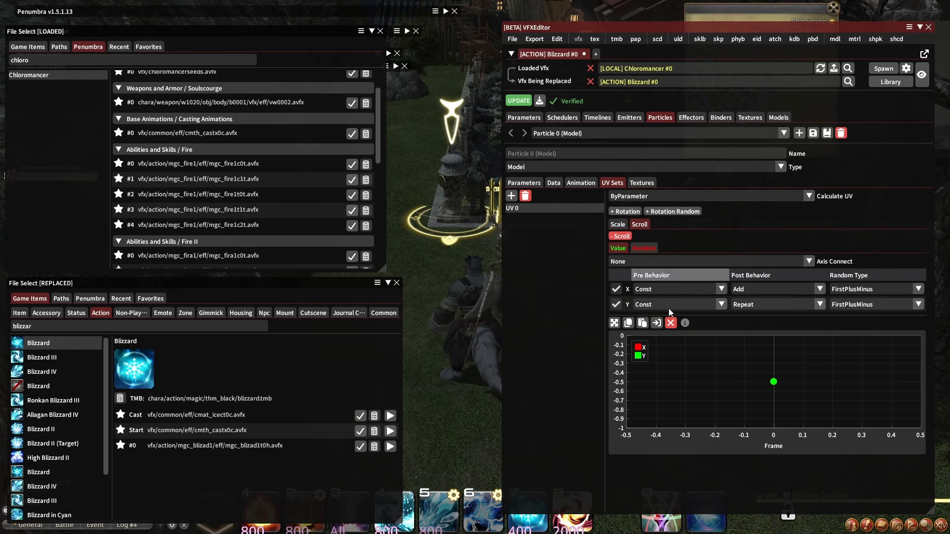
pyautogui.click(774, 383)
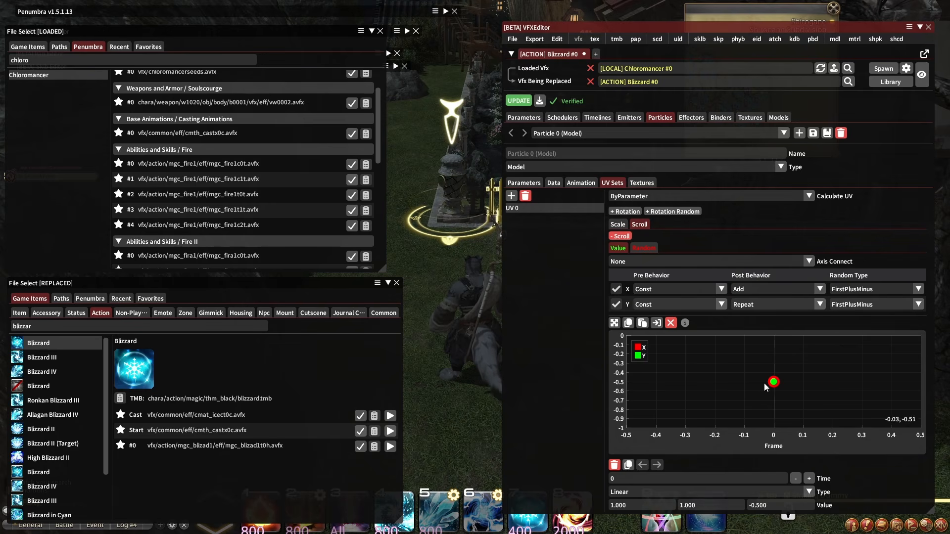
# Step: Examine the funguar texture in Texture 0 and compare it with Model 0's UV layout beyond the 0–1 range
pyautogui.click(751, 118)
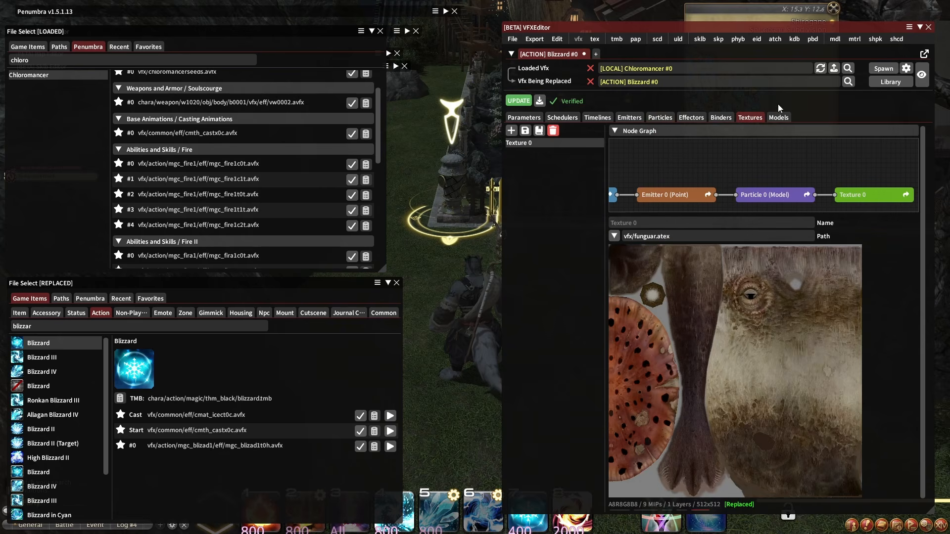
pyautogui.click(778, 117)
pyautogui.click(663, 263)
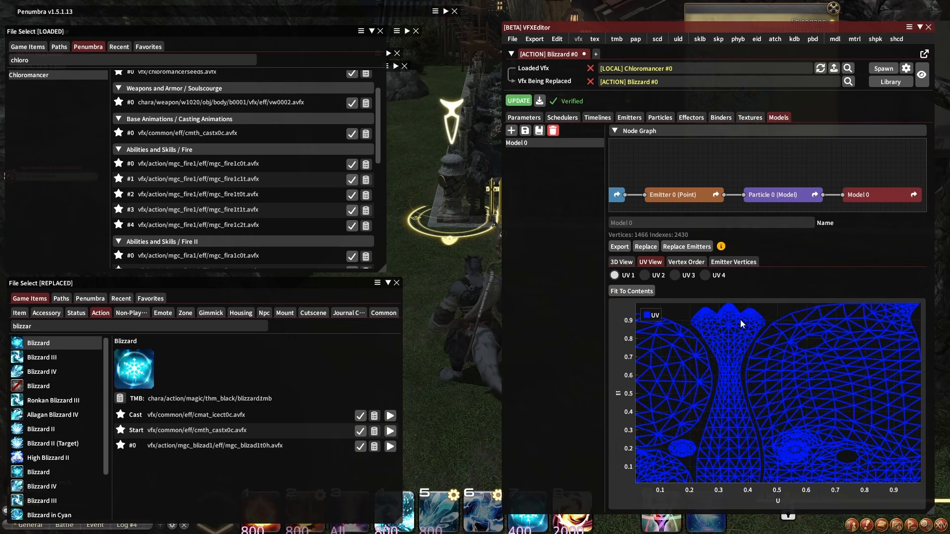
pyautogui.scroll(-5, 740, 319)
pyautogui.scroll(-2, 750, 395)
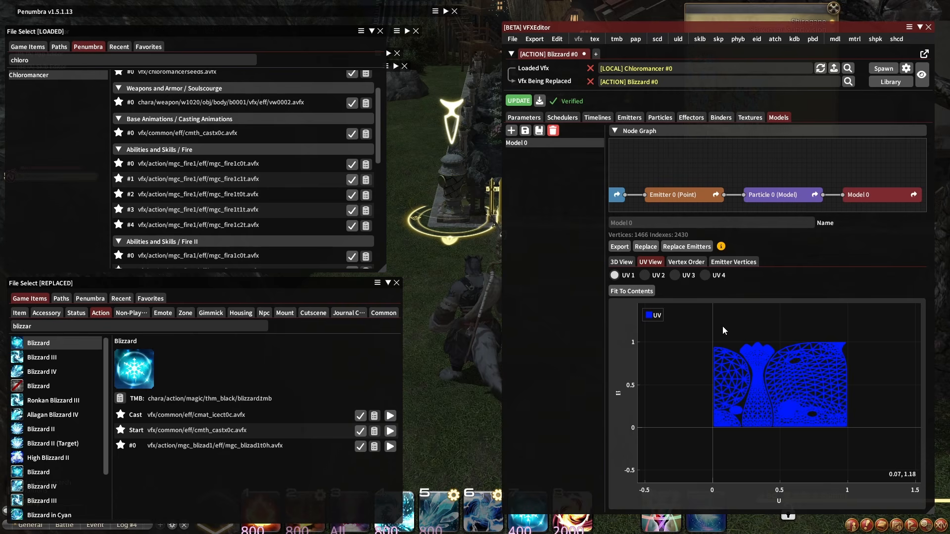
# Step: Examine Particle 0's Texture Color 1 settings, including its mask texture, border modes, and color and alpha calculation
pyautogui.click(660, 117)
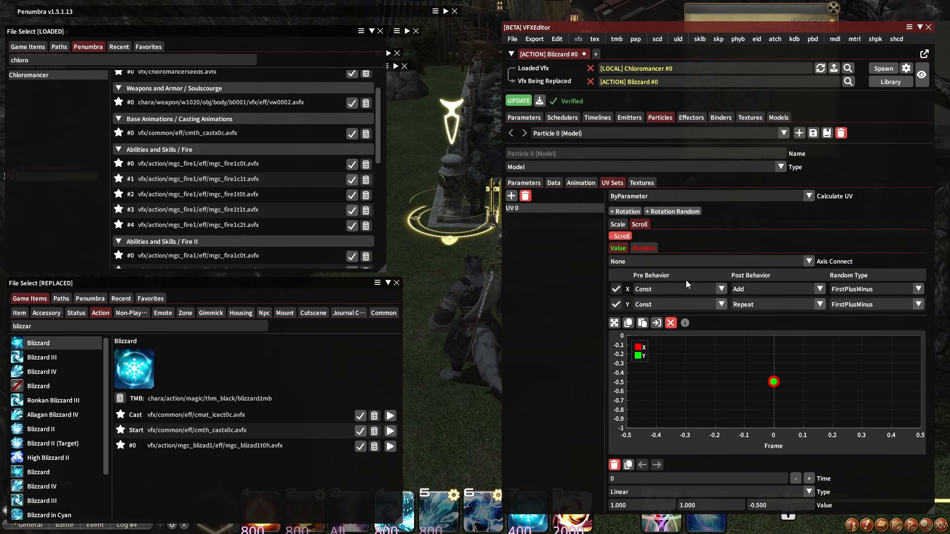
pyautogui.click(642, 183)
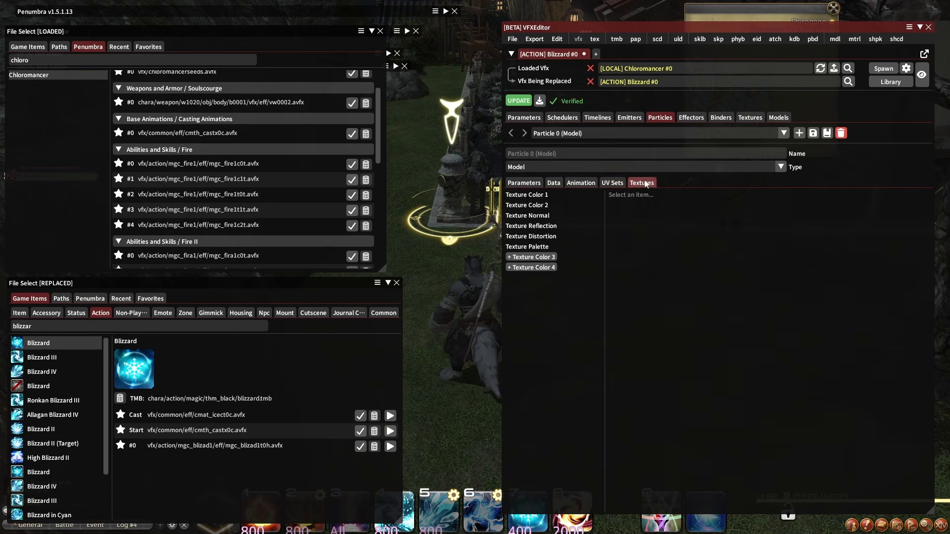
pyautogui.click(575, 194)
pyautogui.scroll(-5, 742, 285)
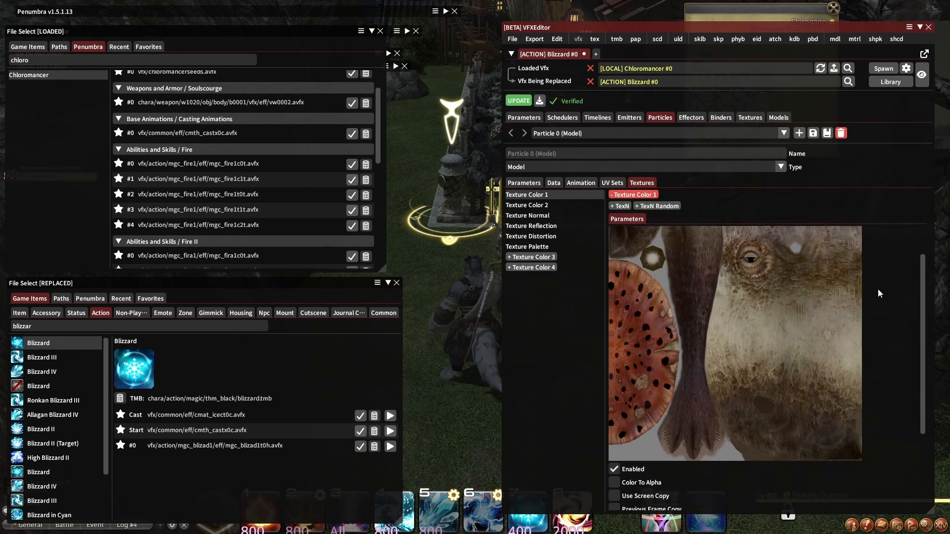
pyautogui.scroll(5, 693, 285)
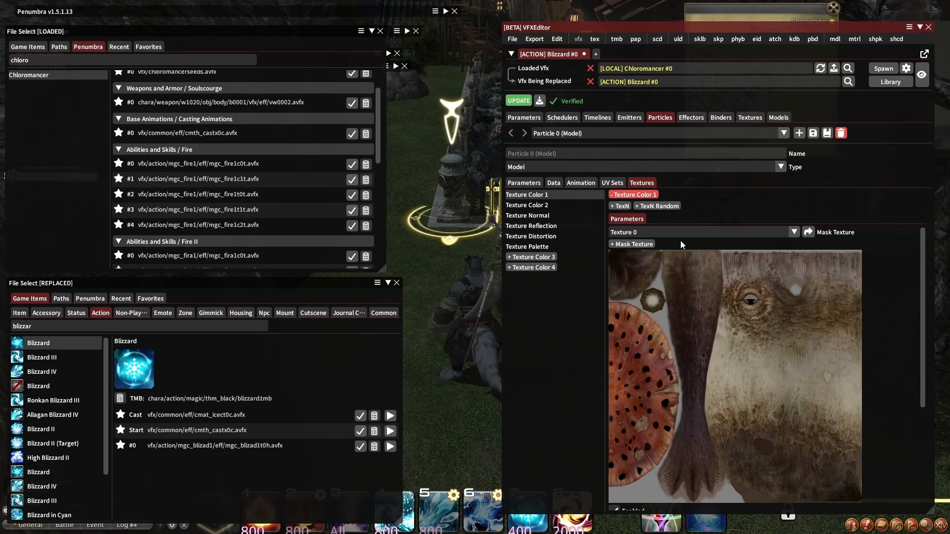
pyautogui.scroll(-5, 732, 272)
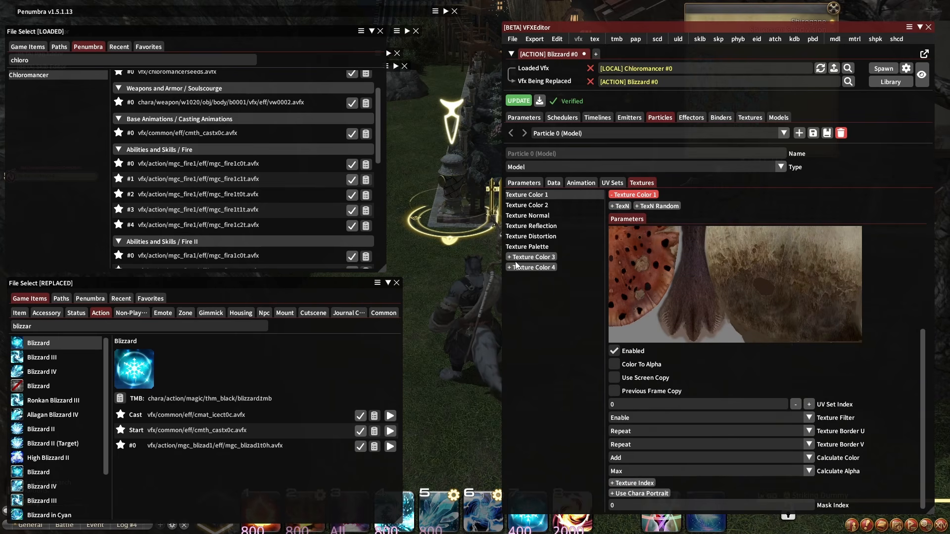
# Step: Examine Particle 0's Texture Color 2, Normal, Reflection, Distortion and Palette settings
pyautogui.click(556, 206)
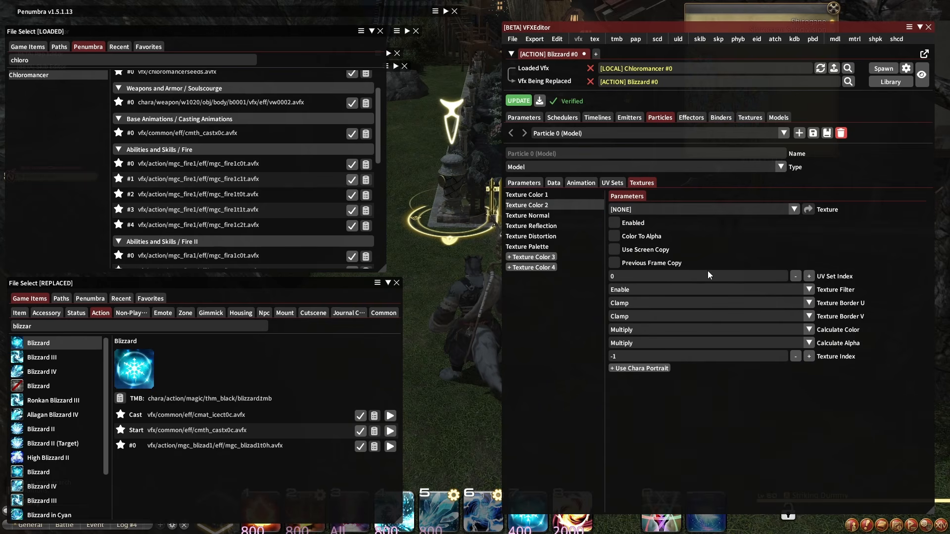
pyautogui.click(548, 217)
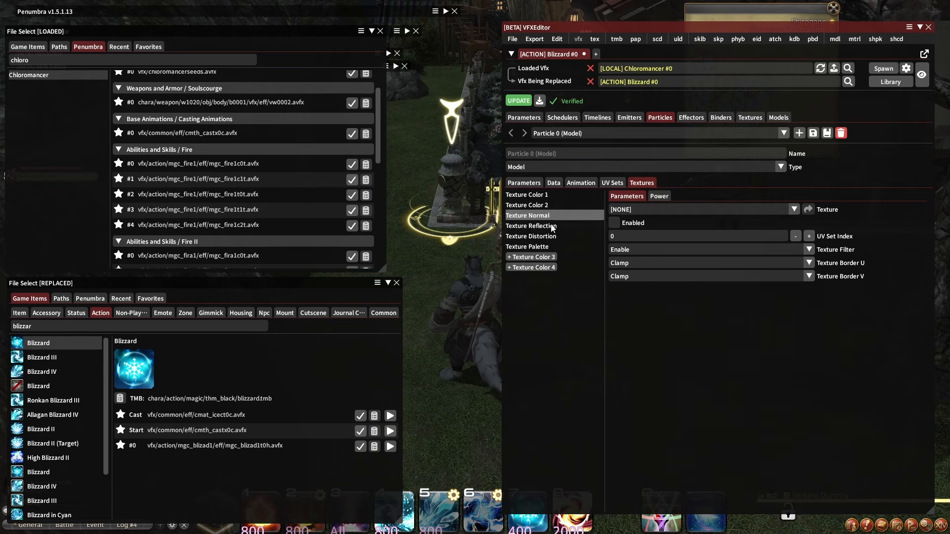
pyautogui.click(553, 228)
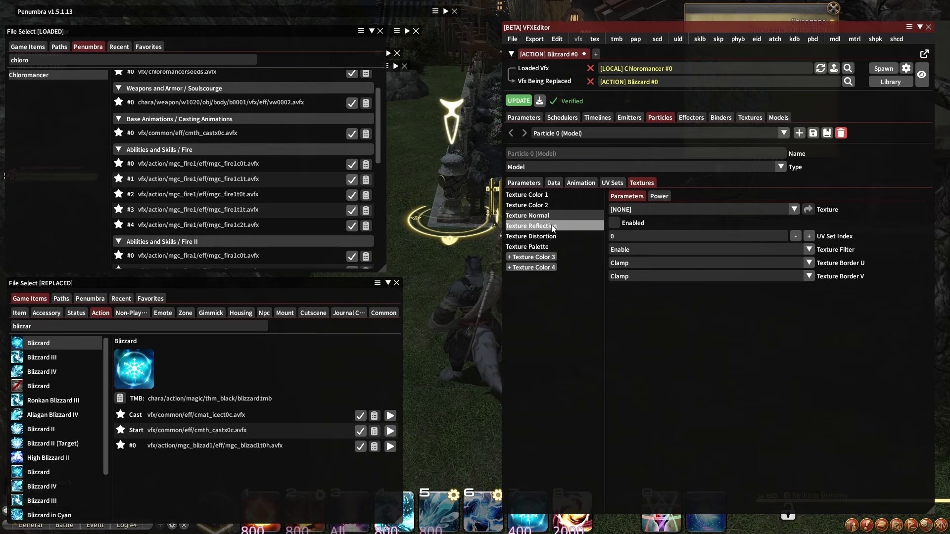
pyautogui.click(551, 237)
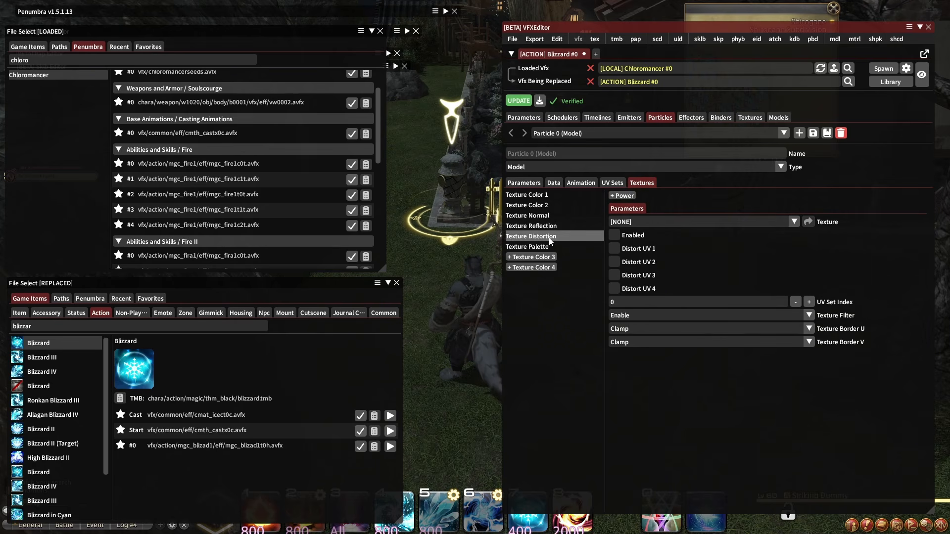
pyautogui.click(569, 246)
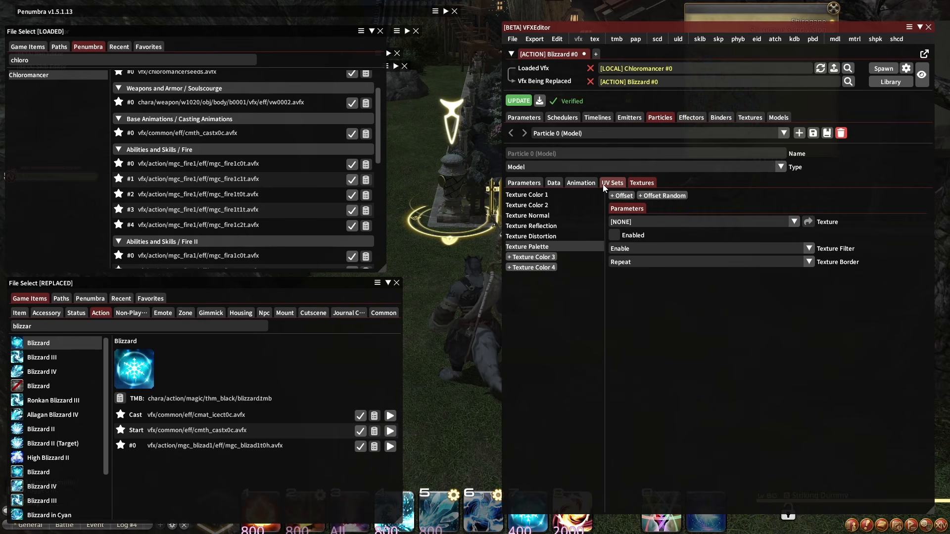
# Step: Show Model 0 in the 3D view and add a duplicate of it to the effect's models
pyautogui.click(582, 183)
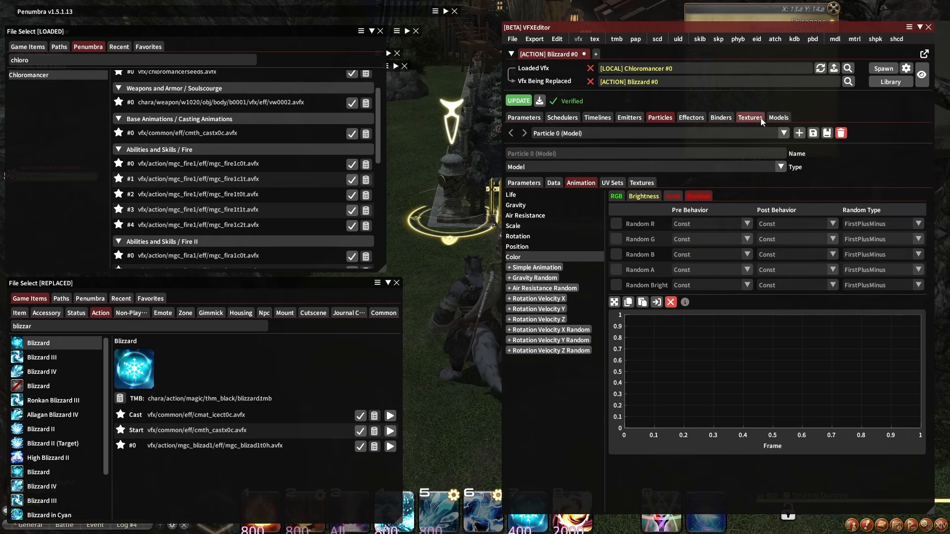
pyautogui.click(778, 117)
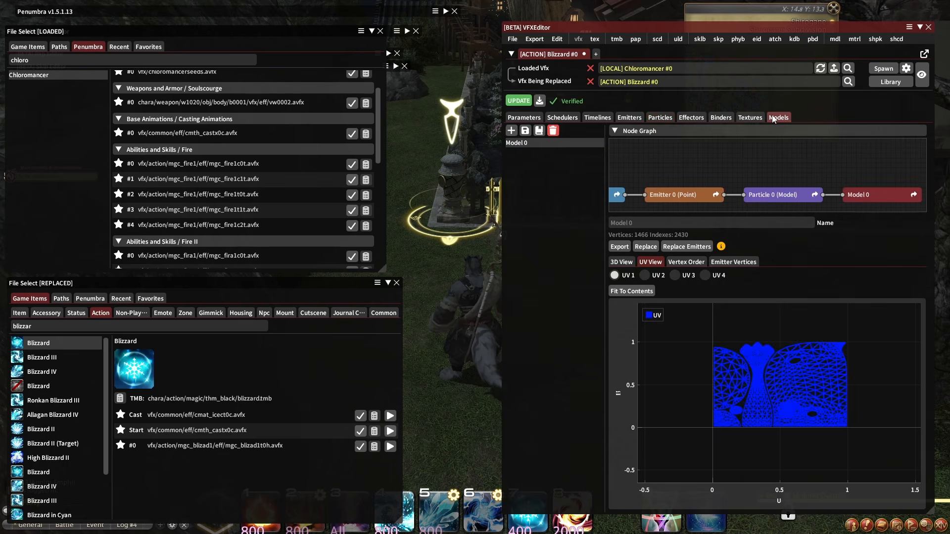
pyautogui.click(620, 247)
pyautogui.click(627, 274)
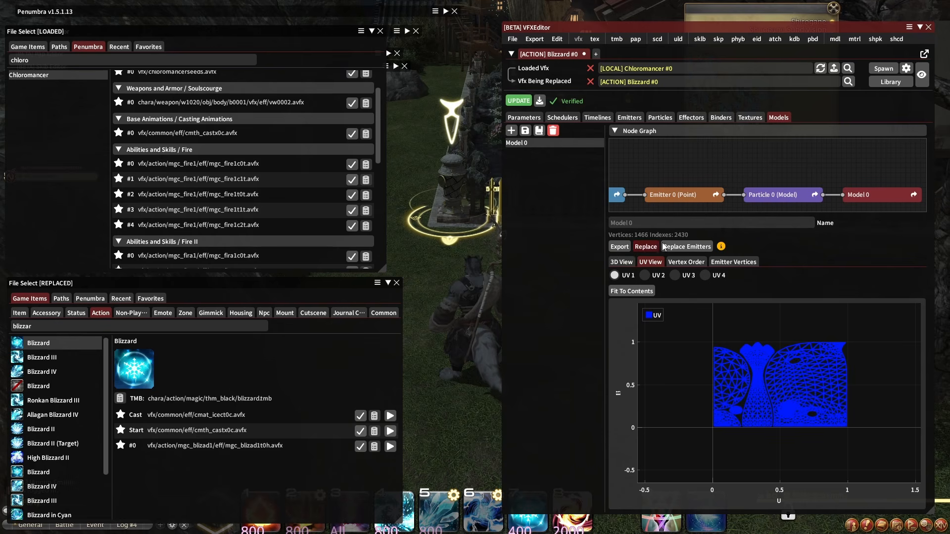
pyautogui.click(621, 262)
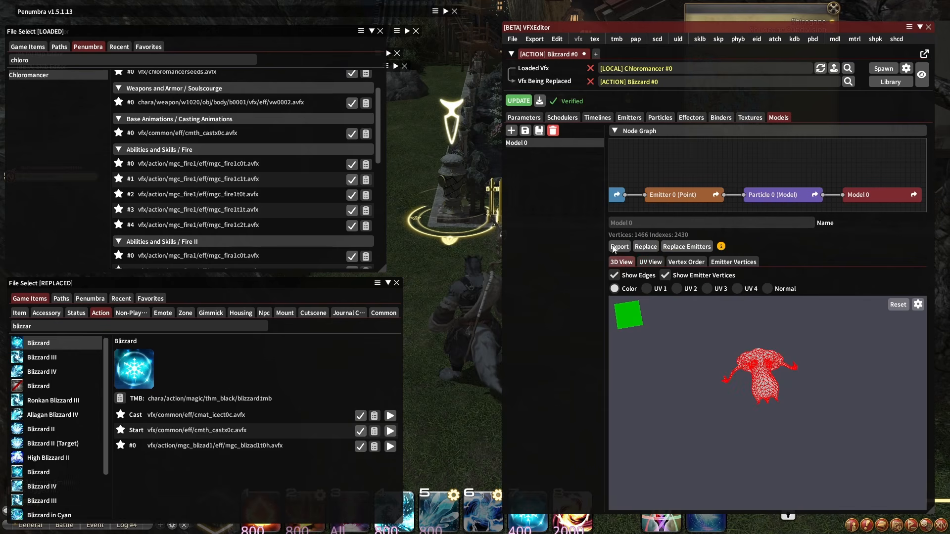
pyautogui.click(511, 130)
pyautogui.click(527, 156)
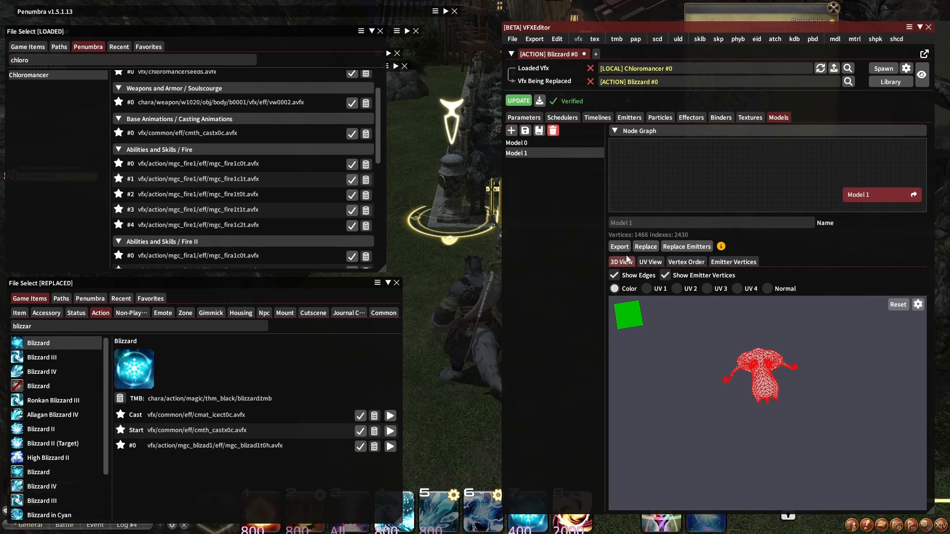
# Step: Replace Model 1's mesh with 02.gltf, and duplicate it as Model 2 with its mesh replaced by 03.gltf
pyautogui.click(643, 249)
pyautogui.doubleClick(194, 133)
pyautogui.click(511, 130)
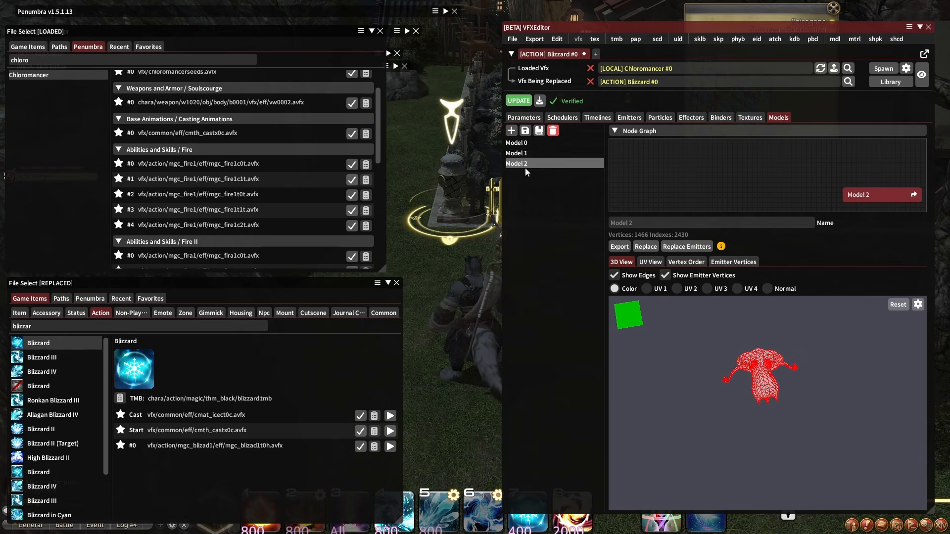
pyautogui.click(525, 167)
pyautogui.click(645, 247)
pyautogui.doubleClick(170, 143)
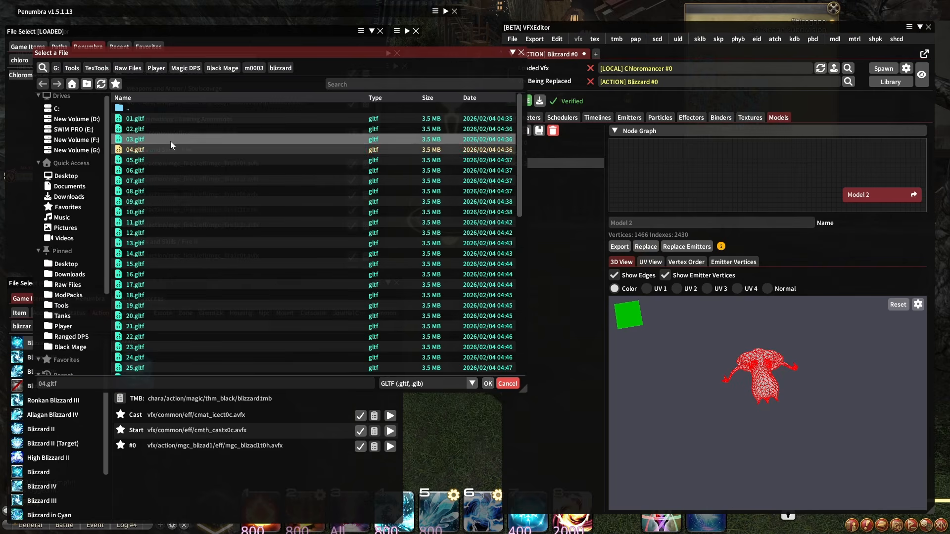
# Step: Add Models 3 and 4 as duplicates and replace their meshes with the next numbered glTF files, using 05.gltf for Model 4
pyautogui.click(527, 161)
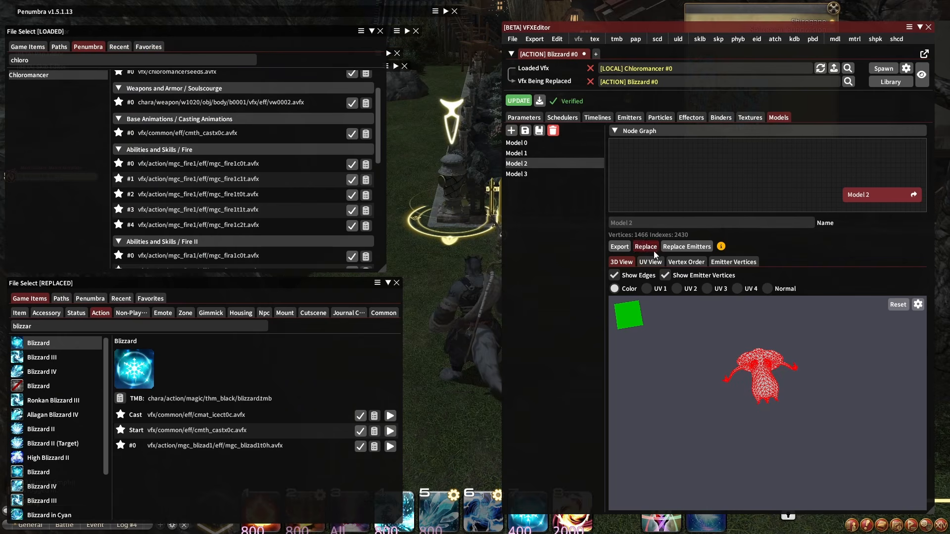
pyautogui.click(542, 174)
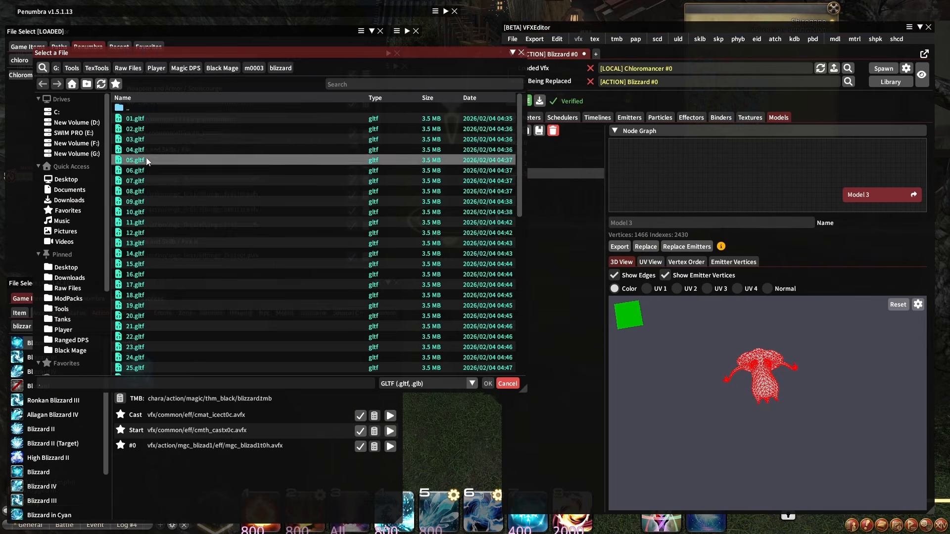
pyautogui.click(512, 130)
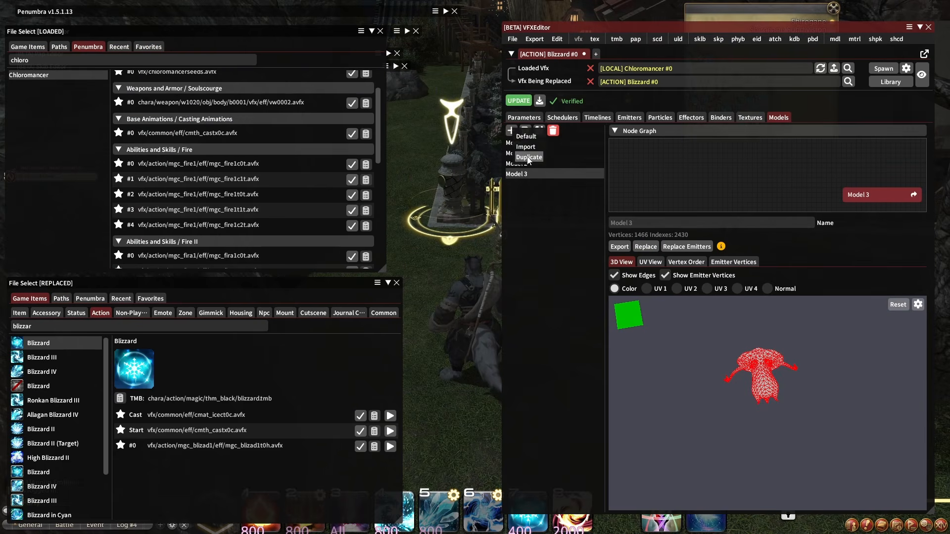
pyautogui.click(527, 161)
pyautogui.click(534, 184)
pyautogui.click(646, 246)
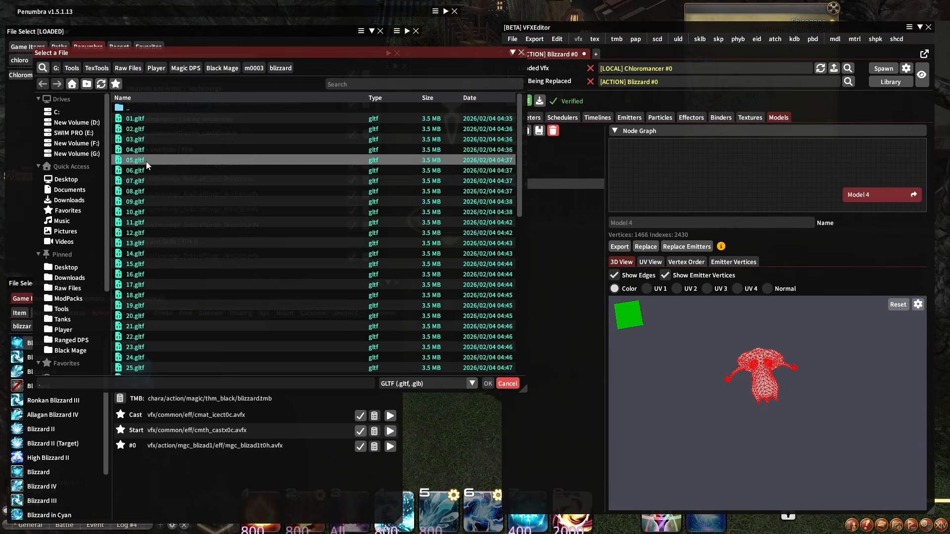
pyautogui.doubleClick(146, 162)
# Step: Duplicate Model 4 and replace Model 5's mesh with the next glTF file in the blizzard folder
pyautogui.click(511, 131)
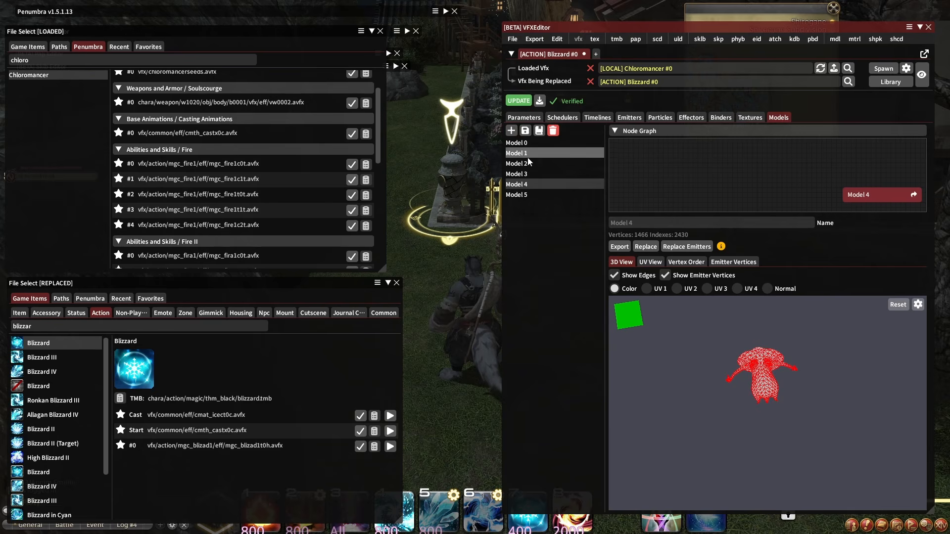
pyautogui.click(527, 157)
pyautogui.click(554, 194)
pyautogui.click(638, 246)
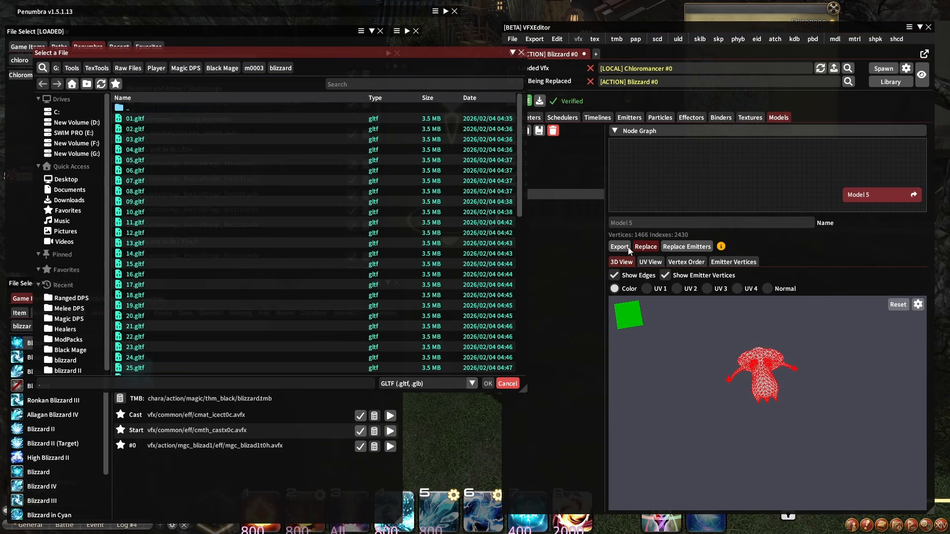
pyautogui.doubleClick(147, 162)
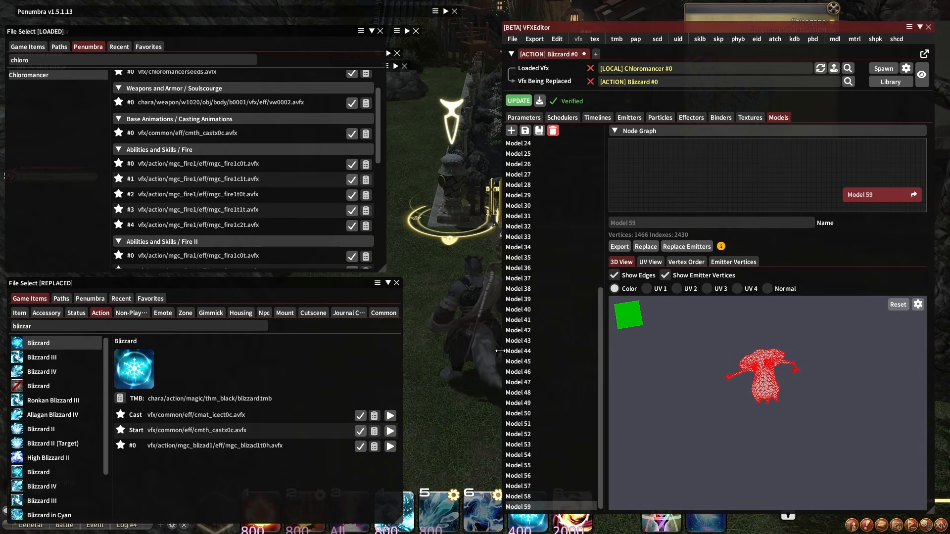
# Step: Examine the mesh poses across the model list, comparing several of the last models with Model 0 and Model 59
pyautogui.click(525, 476)
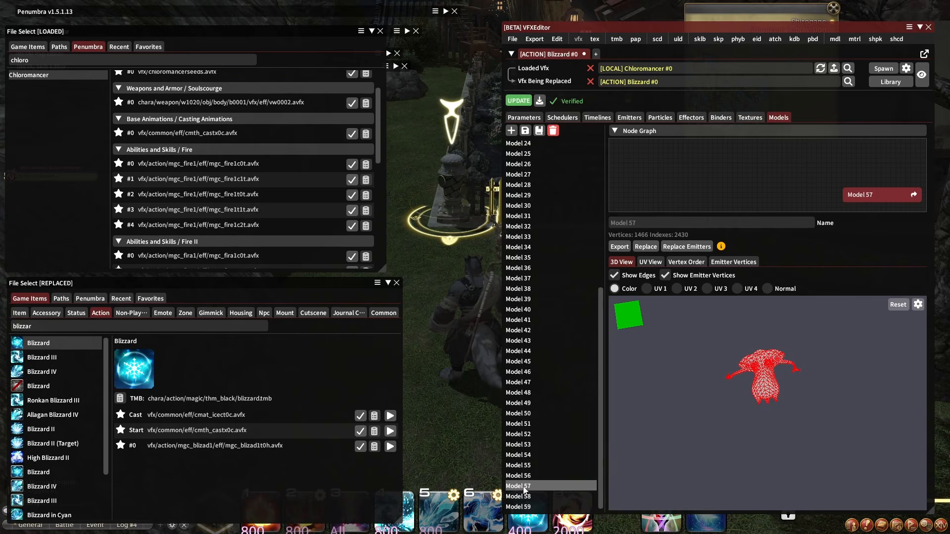
pyautogui.click(525, 465)
pyautogui.click(519, 455)
pyautogui.click(519, 423)
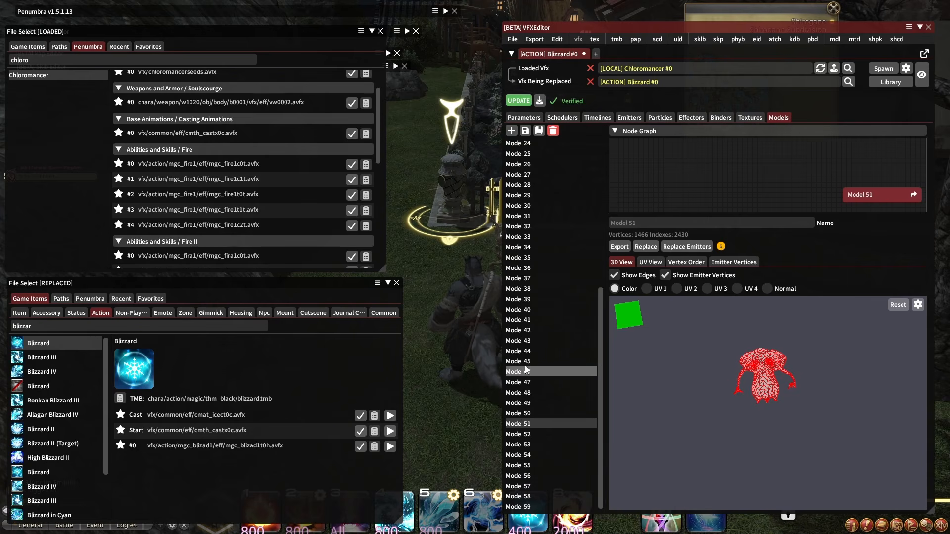
pyautogui.click(522, 507)
pyautogui.scroll(5, 520, 456)
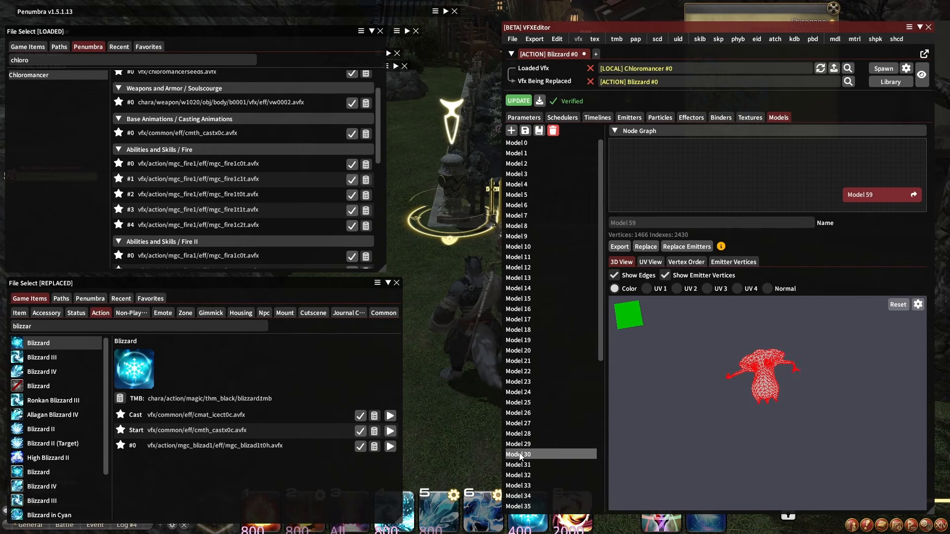
pyautogui.click(526, 144)
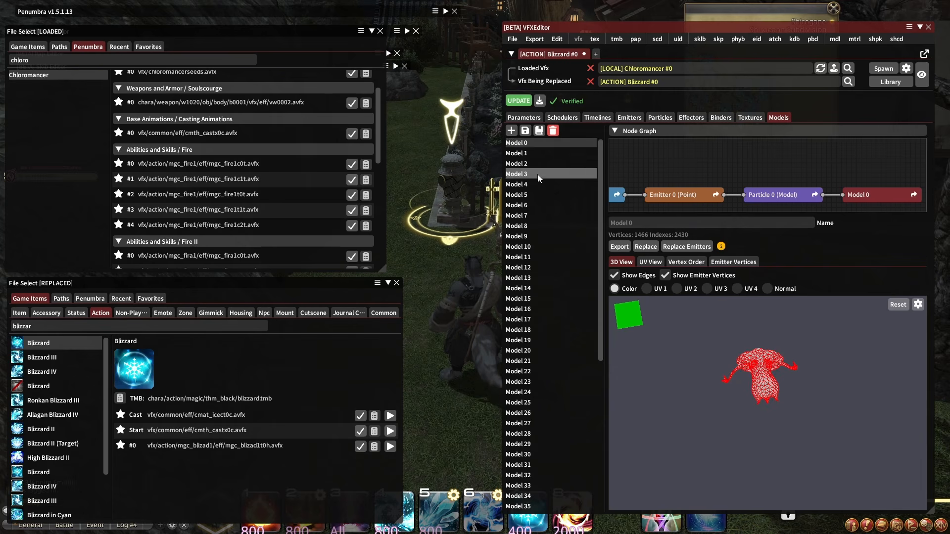
pyautogui.scroll(-5, 554, 297)
pyautogui.click(518, 496)
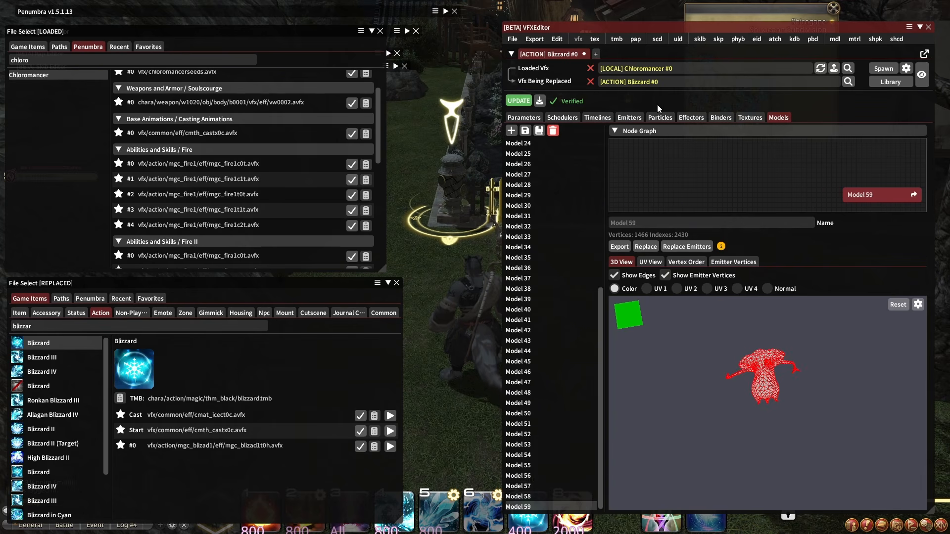
# Step: Review the Life animation values and the model assigned in the data parameters of Particle 0
pyautogui.click(659, 118)
pyautogui.click(619, 134)
pyautogui.click(603, 144)
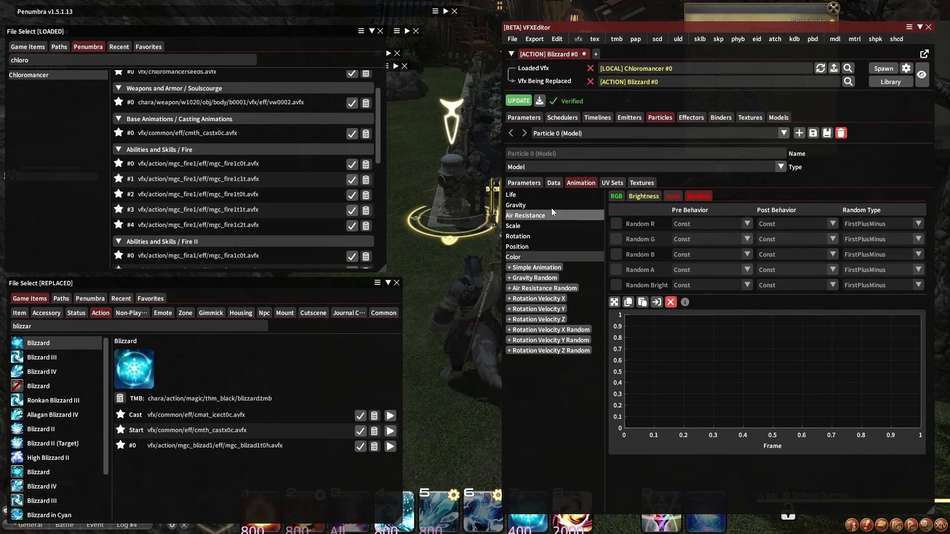
pyautogui.click(545, 195)
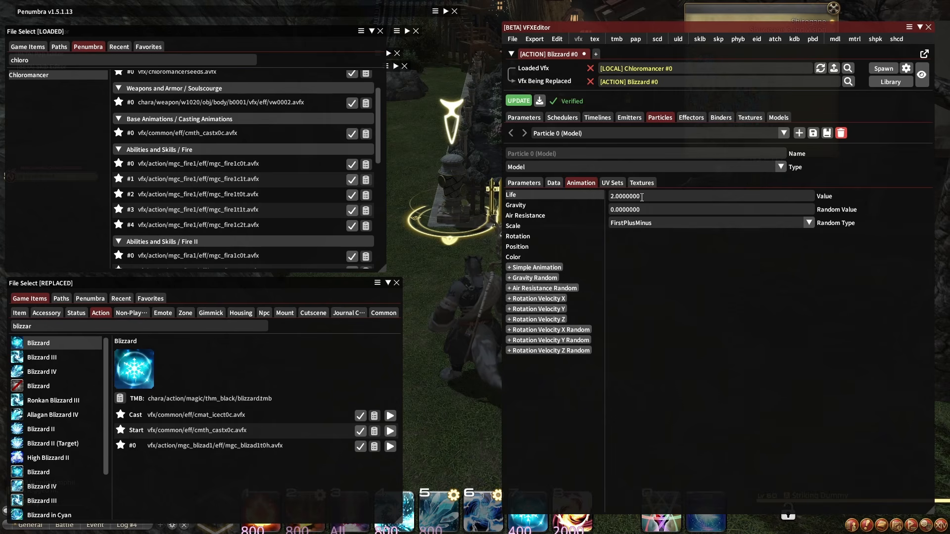
pyautogui.click(800, 135)
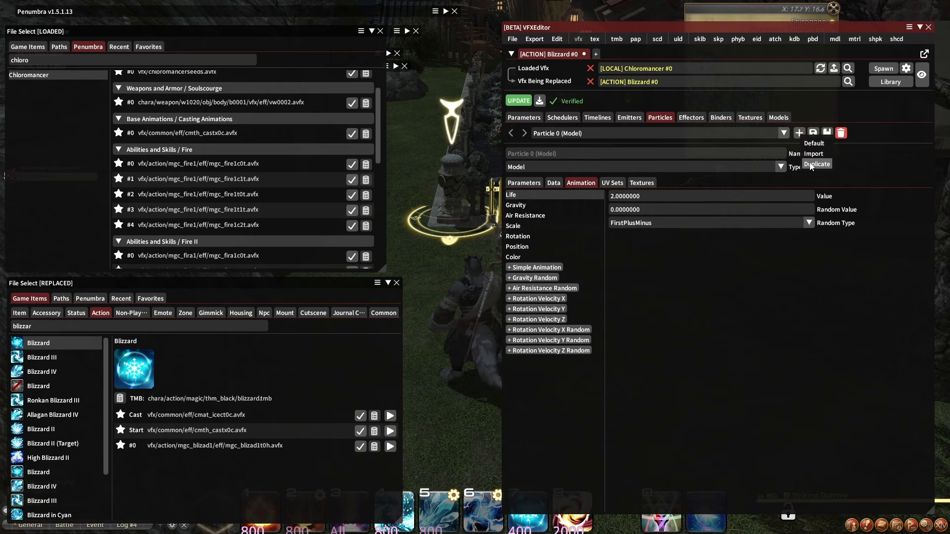
pyautogui.click(553, 182)
pyautogui.click(522, 195)
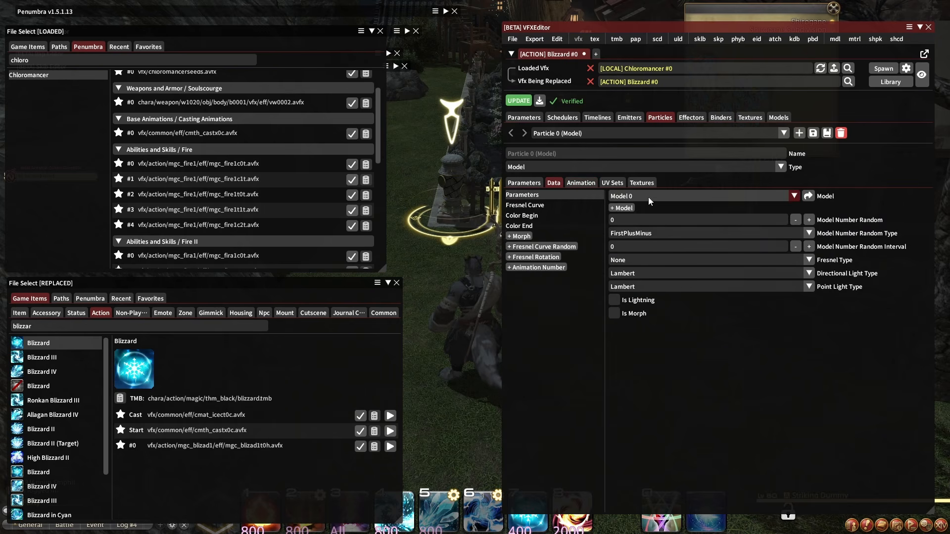
# Step: Duplicate Particle 0 and set the Life value of Particle 1 to 1
pyautogui.click(800, 134)
pyautogui.click(814, 158)
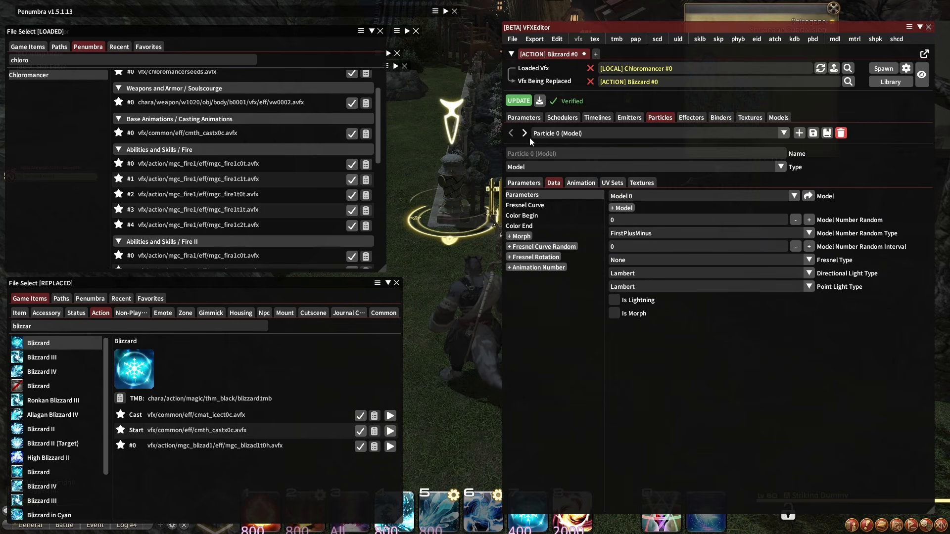
pyautogui.click(580, 183)
pyautogui.click(547, 194)
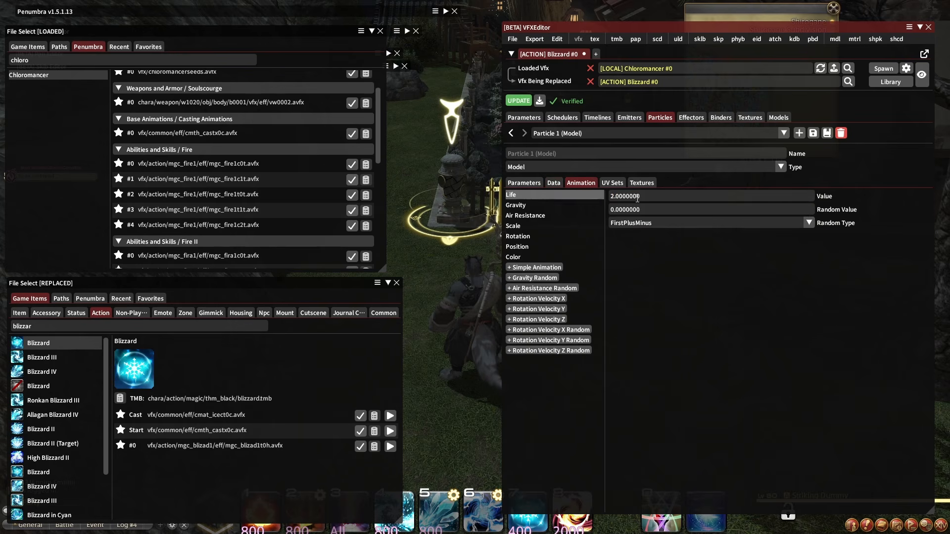
pyautogui.click(651, 196)
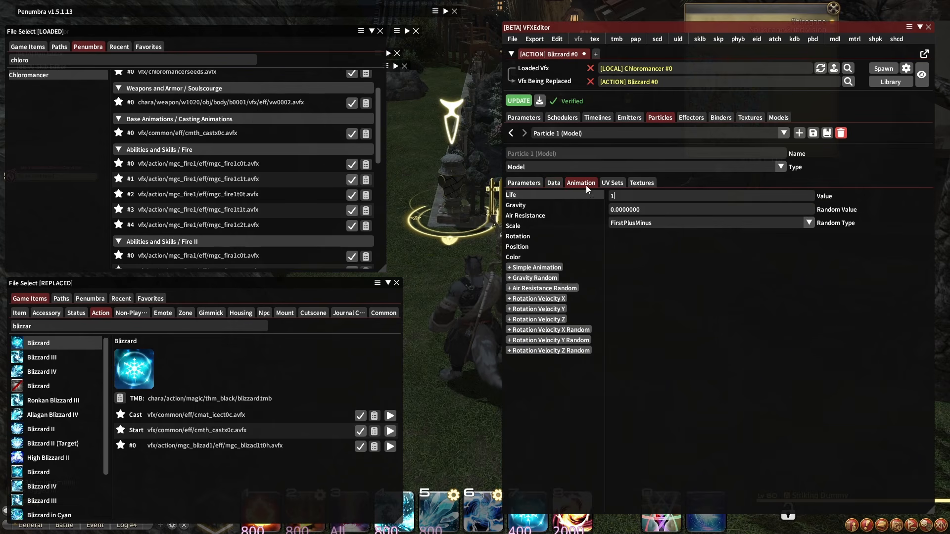
# Step: Assign Model 1 to Particle 1 in its data parameters
pyautogui.click(527, 183)
pyautogui.click(554, 183)
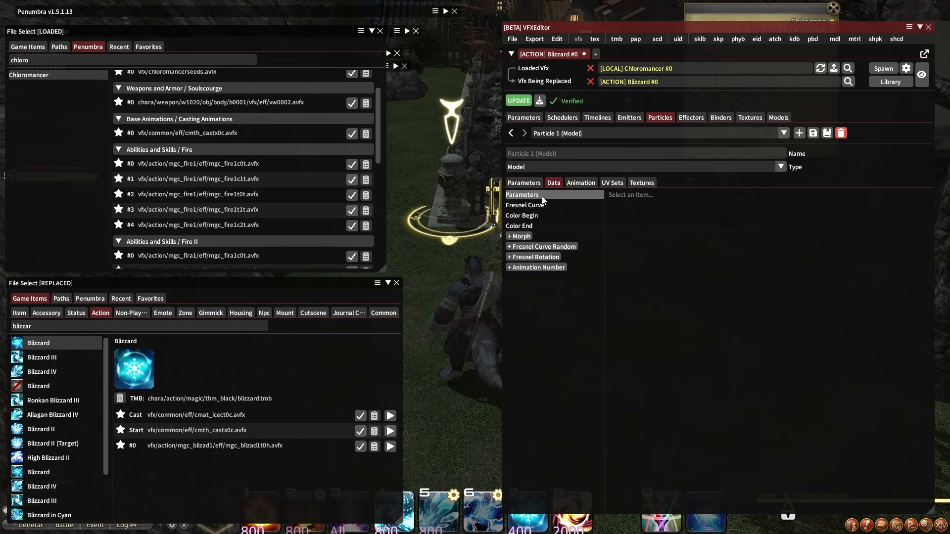
pyautogui.click(523, 194)
pyautogui.click(652, 196)
pyautogui.click(646, 230)
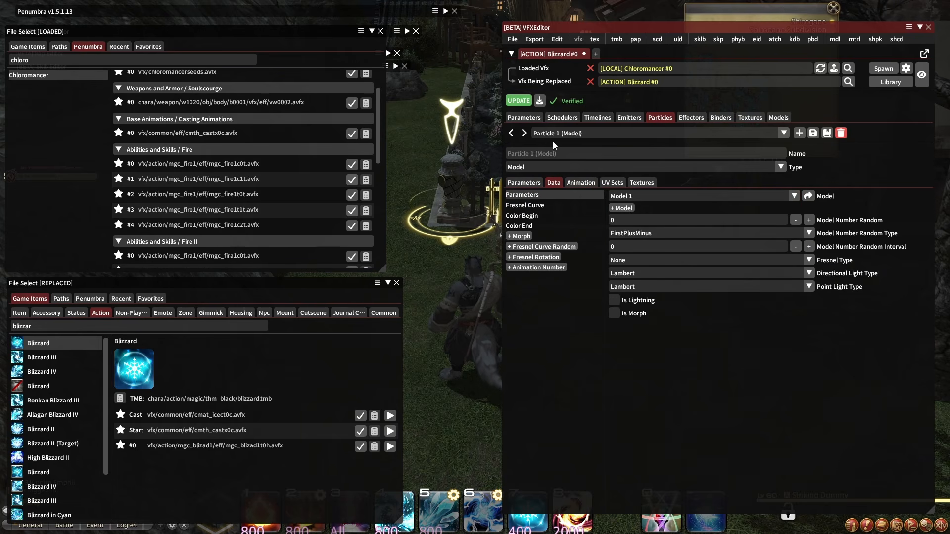
# Step: Duplicate Particle 1 and assign Model 2 to Particle 2
pyautogui.click(525, 133)
pyautogui.click(645, 196)
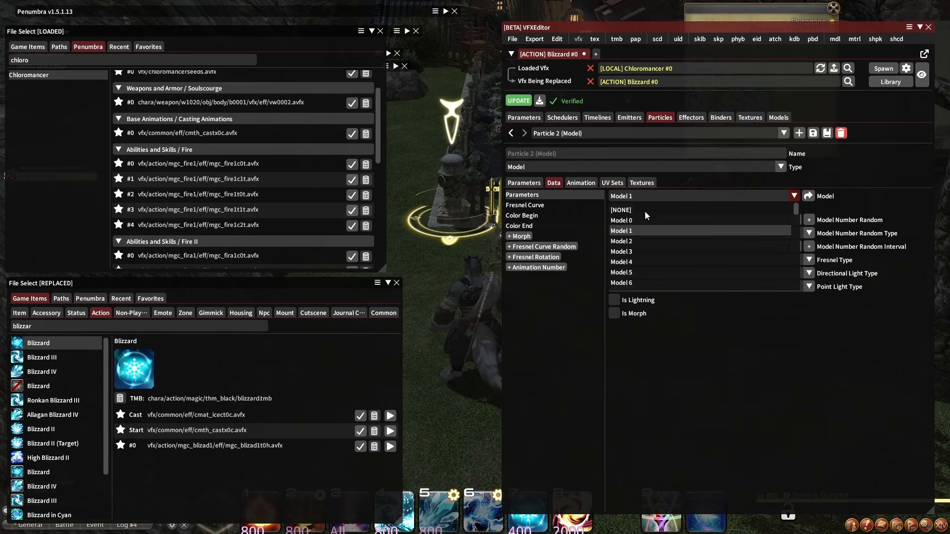
pyautogui.click(645, 240)
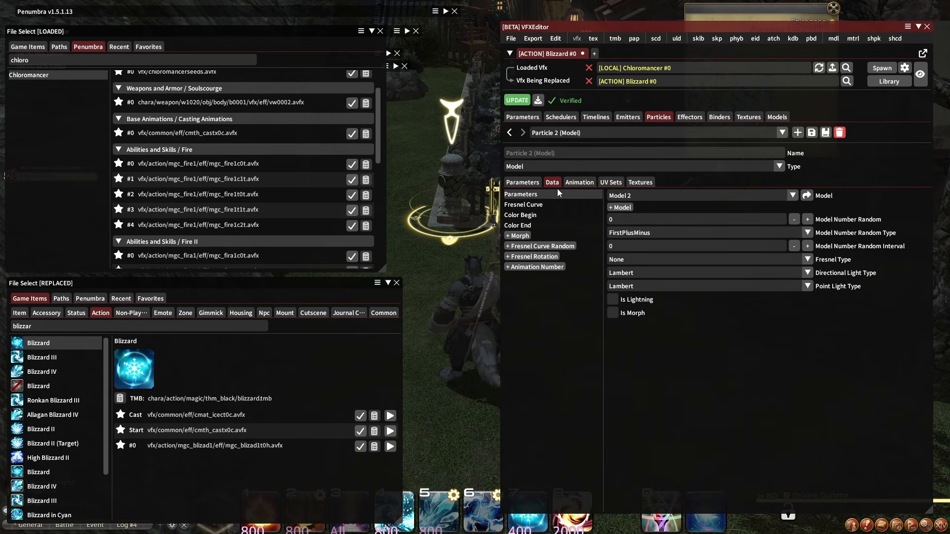
pyautogui.click(581, 182)
pyautogui.click(550, 183)
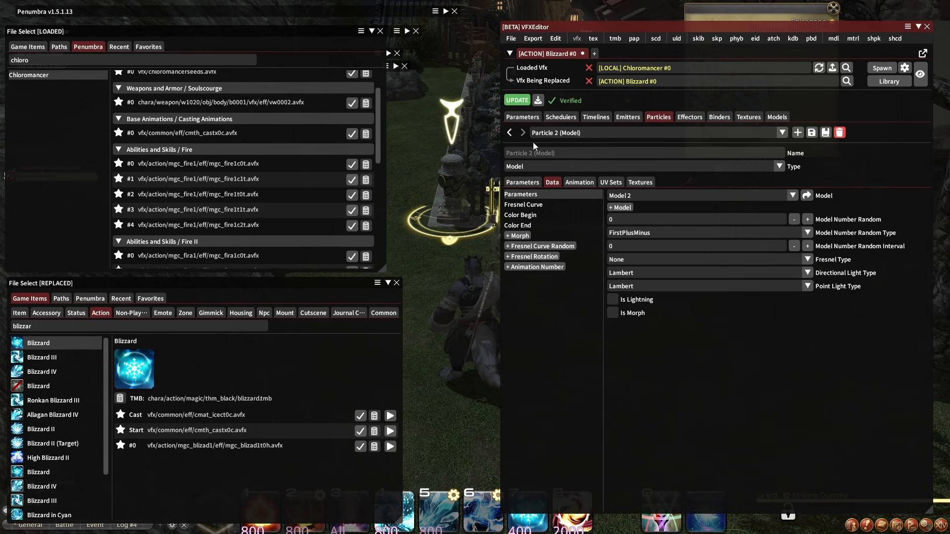
# Step: Duplicate Particle 2 and assign Model 3 to Particle 3 in its data parameters
pyautogui.click(797, 133)
pyautogui.moveTo(530, 155); pyautogui.dragTo(531, 159)
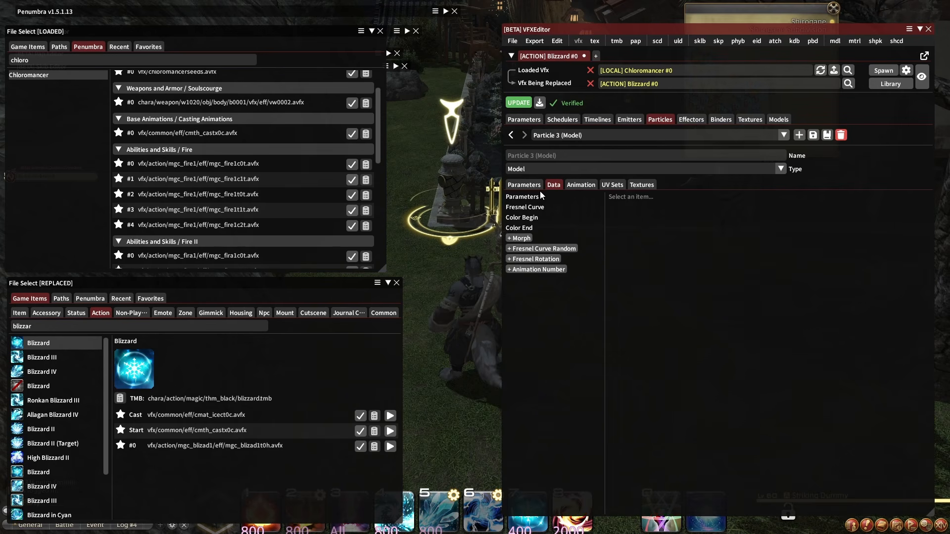
pyautogui.click(539, 193)
pyautogui.click(630, 199)
pyautogui.click(646, 254)
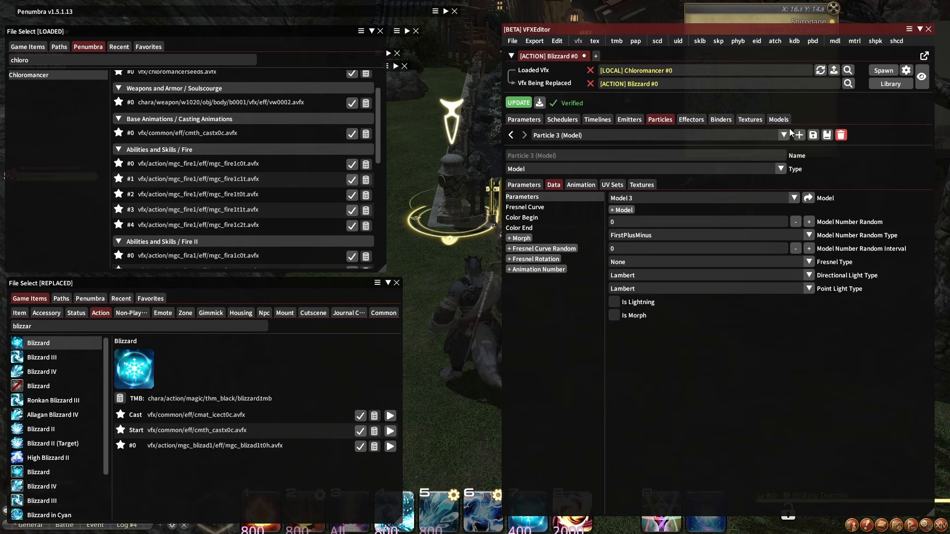
# Step: Duplicate Particle 3 and assign Model 4 to Particle 4 in its data parameters
pyautogui.click(799, 135)
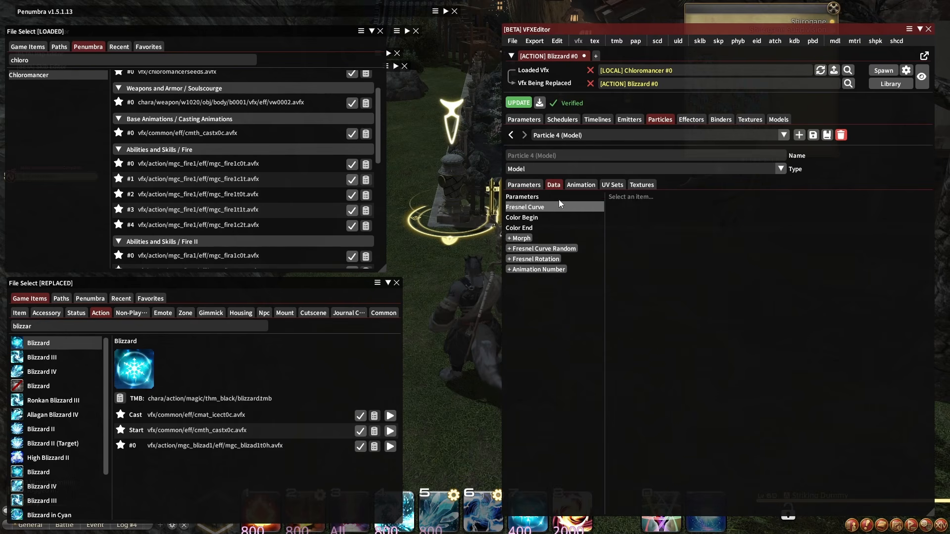
pyautogui.click(522, 197)
pyautogui.click(635, 198)
pyautogui.scroll(-1, 647, 250)
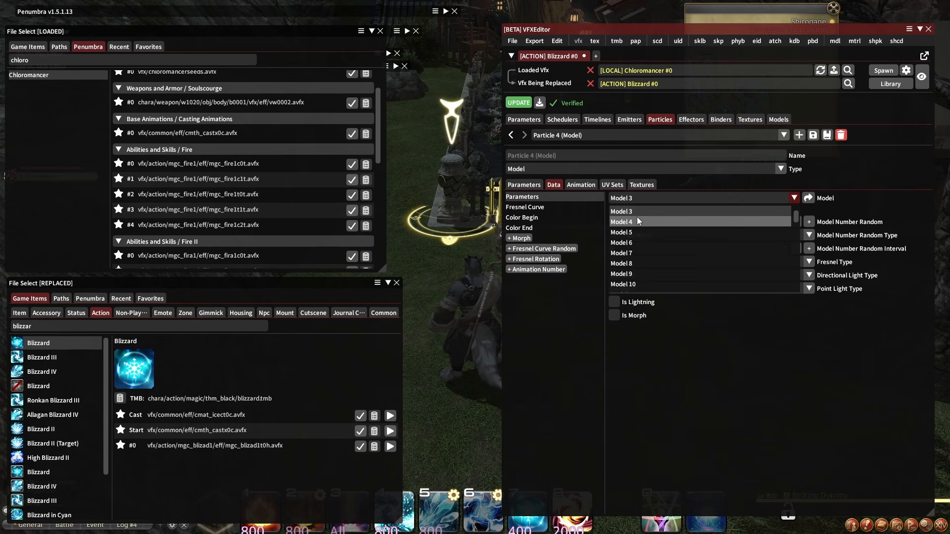
pyautogui.click(637, 218)
# Step: Duplicate Particle 4 and assign Model 5 to Particle 5
pyautogui.click(799, 135)
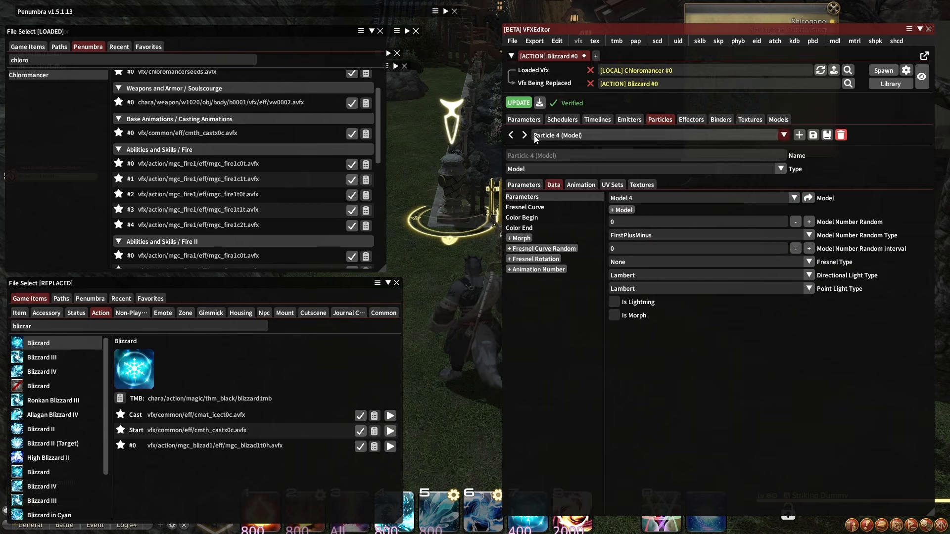
pyautogui.click(638, 198)
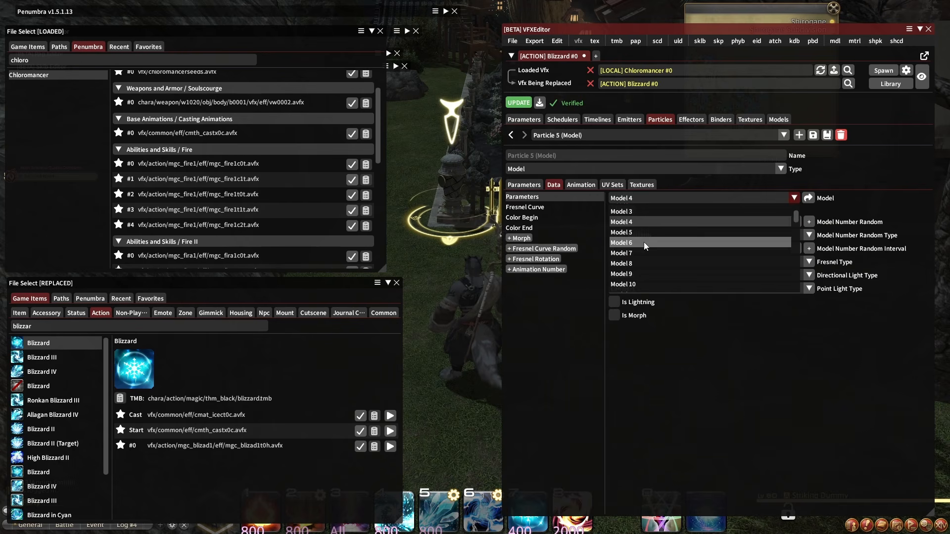
pyautogui.click(643, 241)
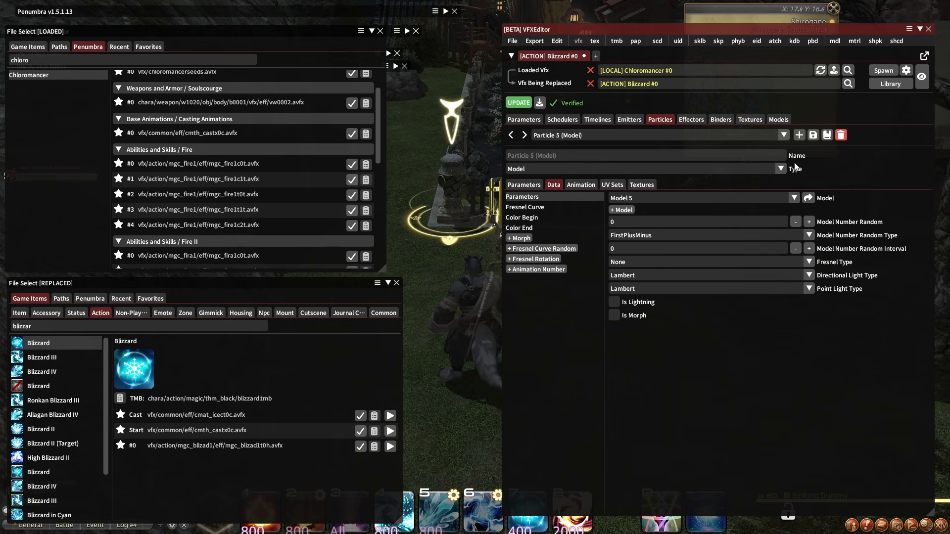
# Step: Duplicate Particle 5 and assign Model 6 to Particle 6
pyautogui.click(524, 135)
pyautogui.click(636, 198)
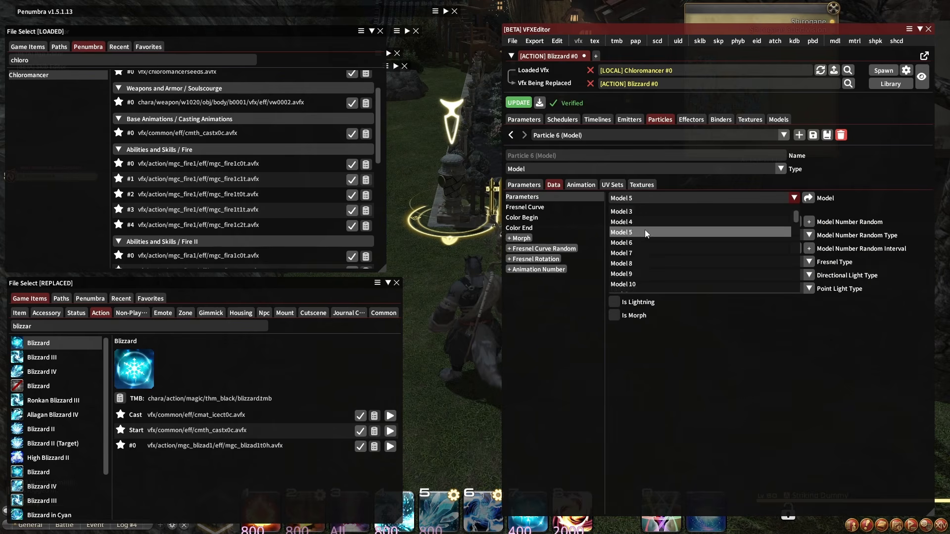
pyautogui.click(637, 242)
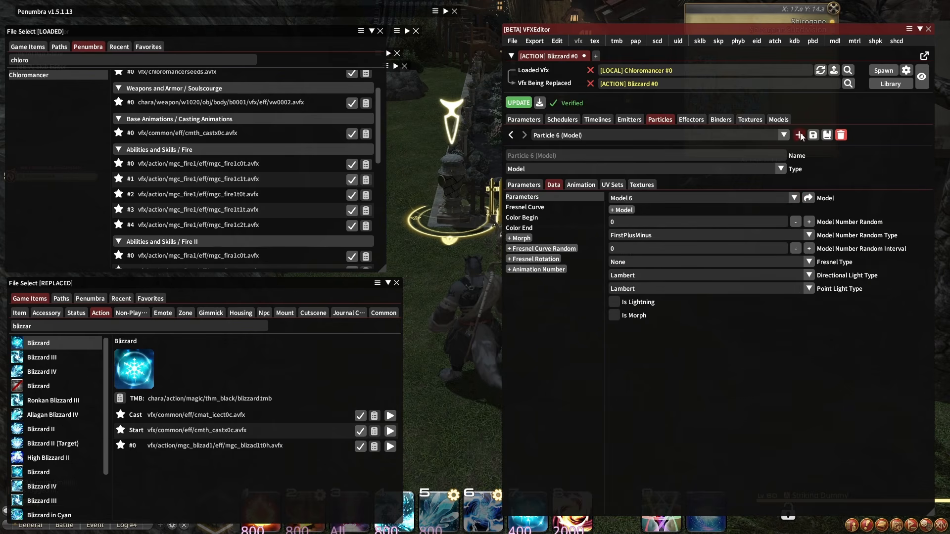
# Step: Duplicate Particle 6 and assign Model 7 to Particle 7 in its data parameters
pyautogui.click(799, 135)
pyautogui.click(816, 164)
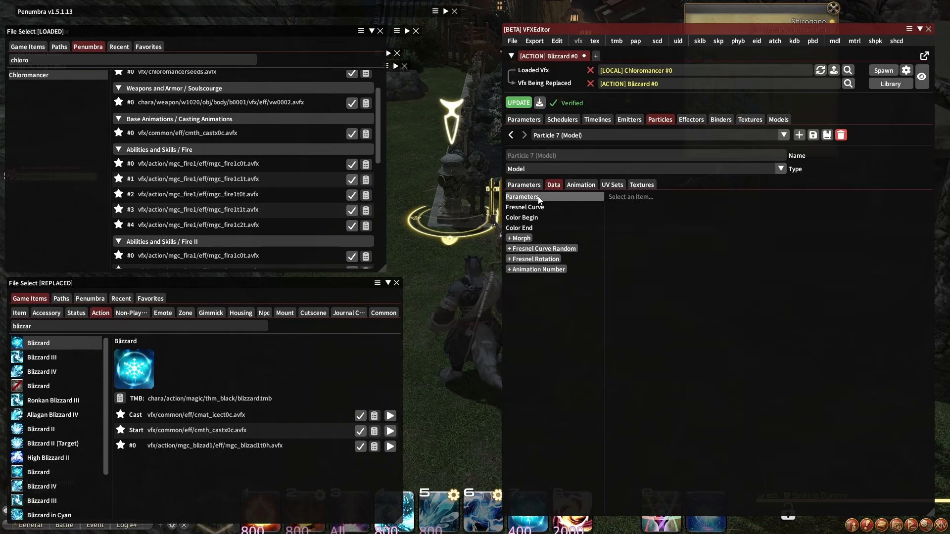
pyautogui.click(636, 198)
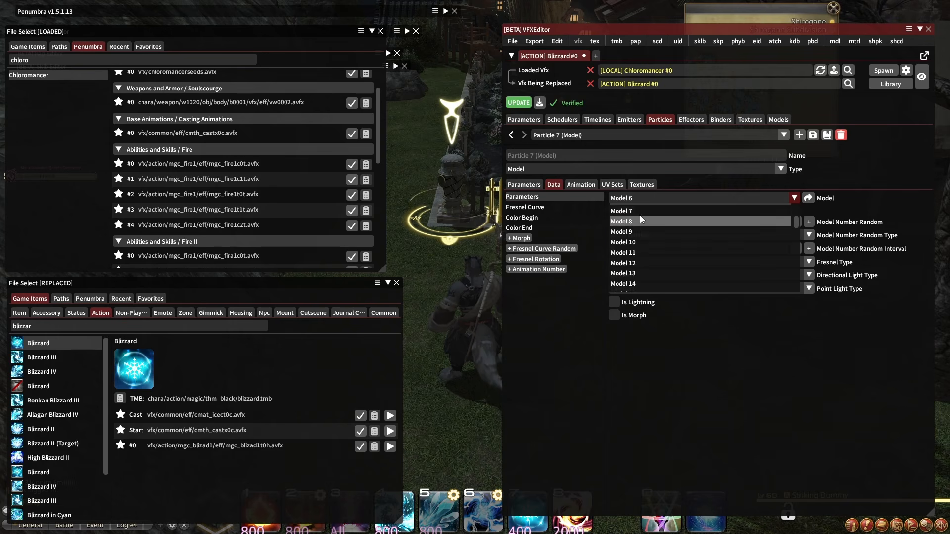
pyautogui.click(640, 215)
# Step: Duplicate Particle 7 and assign Model 8 to Particle 8
pyautogui.click(817, 165)
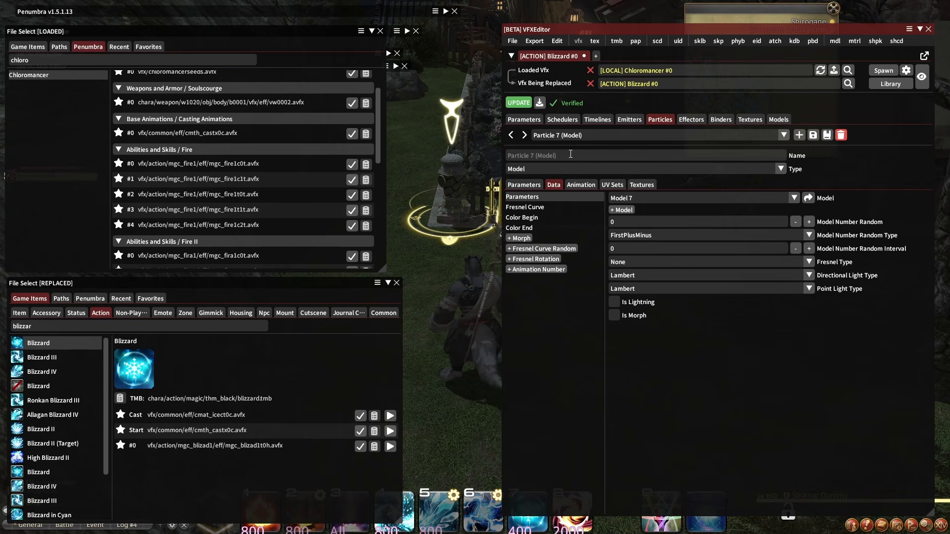
pyautogui.click(525, 135)
pyautogui.click(544, 195)
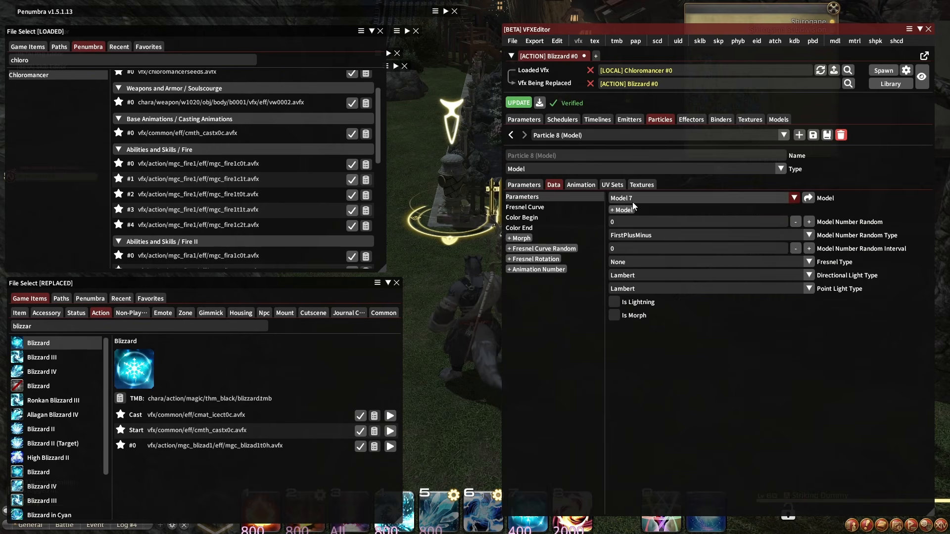
pyautogui.click(639, 198)
pyautogui.scroll(-2, 643, 243)
pyautogui.click(638, 222)
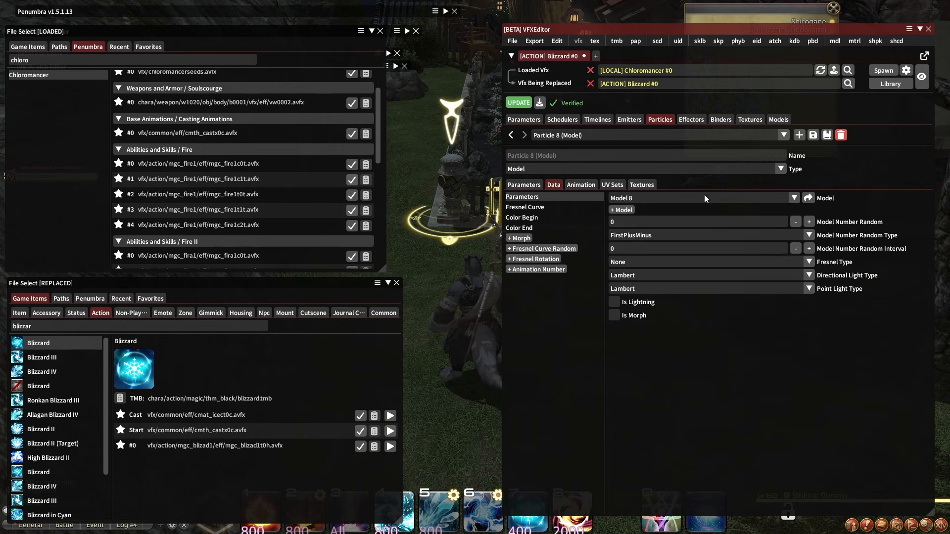
# Step: Duplicate Particle 8 and assign Model 9 to Particle 9
pyautogui.click(815, 165)
pyautogui.click(525, 135)
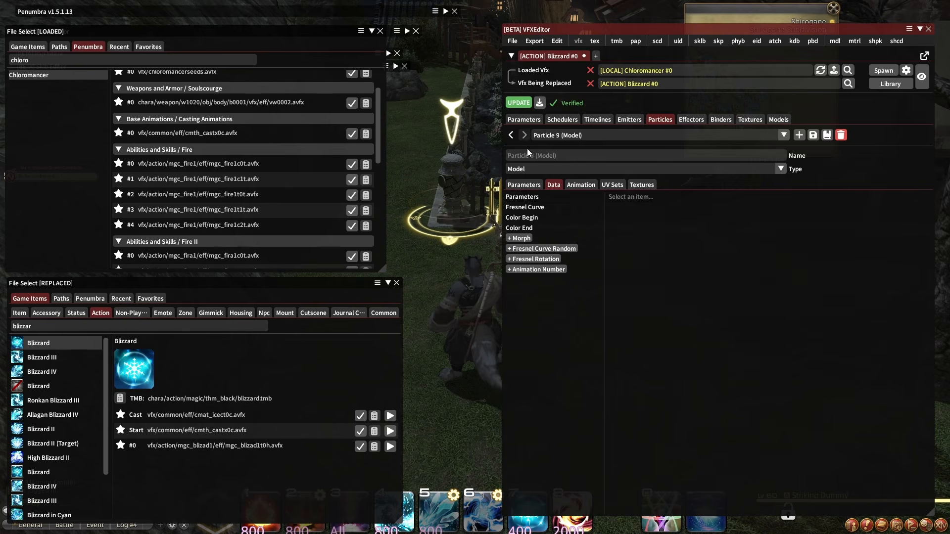
pyautogui.click(523, 196)
pyautogui.click(642, 198)
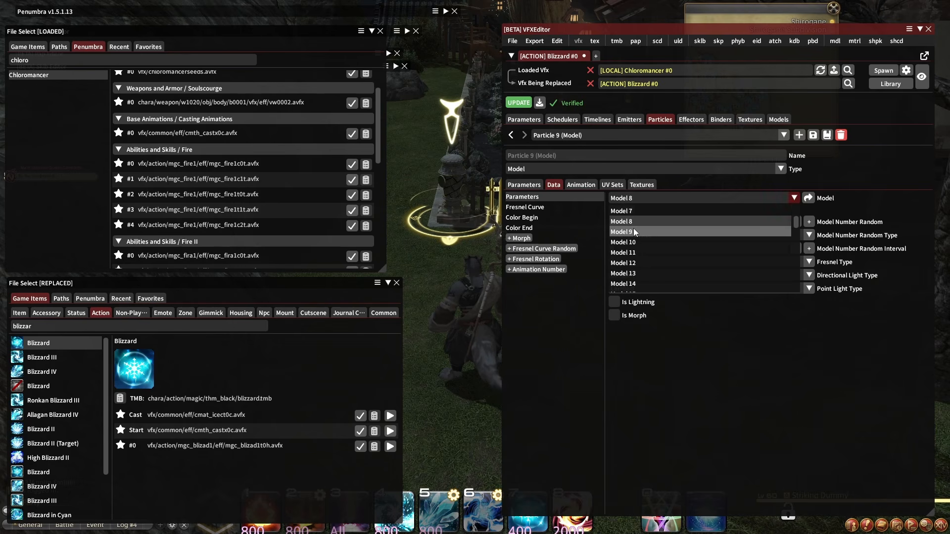
pyautogui.click(633, 227)
# Step: Duplicate Particle 9 and assign Model 10 to Particle 10
pyautogui.click(800, 133)
pyautogui.click(812, 162)
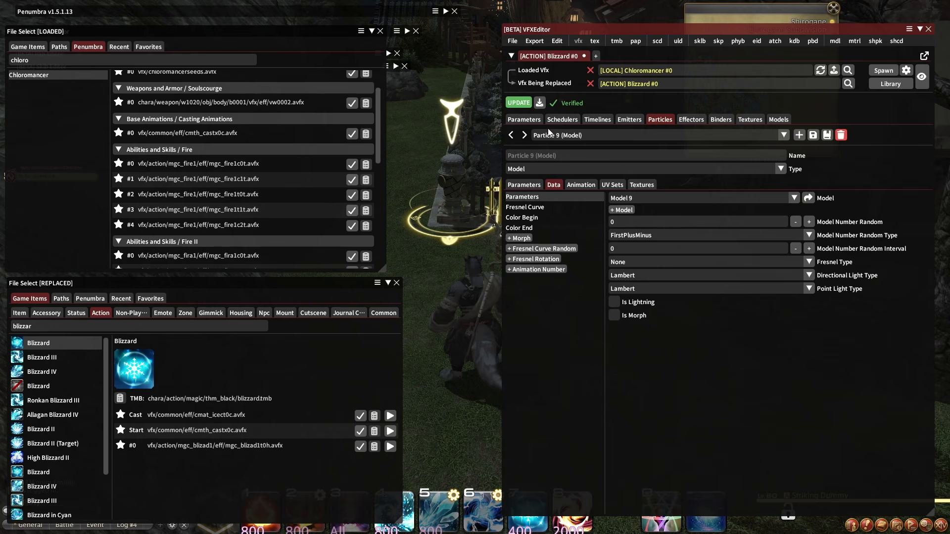
pyautogui.click(524, 135)
pyautogui.click(538, 199)
pyautogui.click(646, 198)
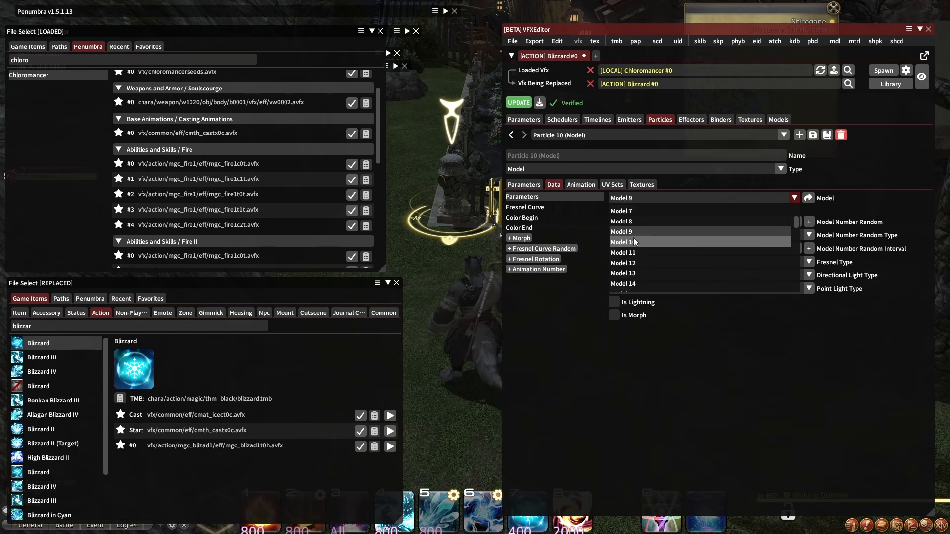
pyautogui.click(633, 240)
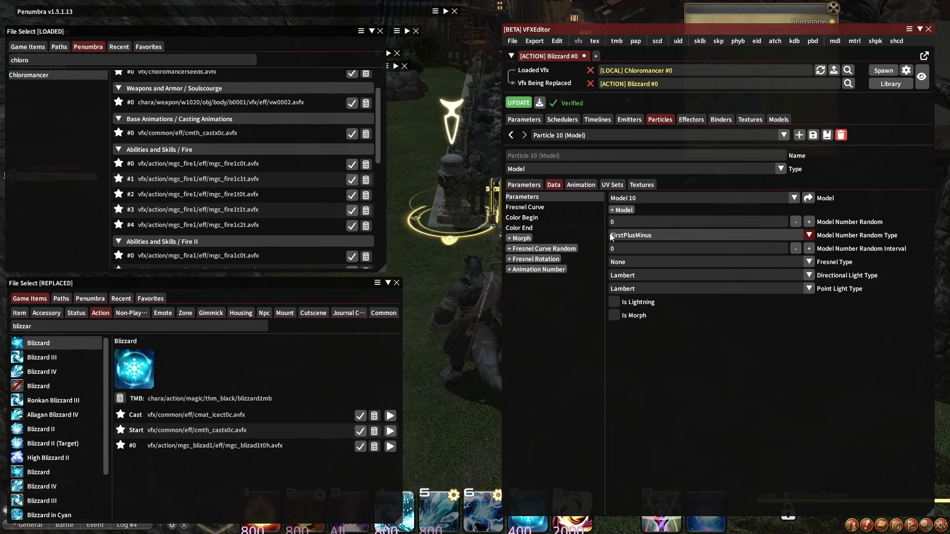
# Step: Add a second entry to the particles created by Emitter 0
pyautogui.click(610, 134)
pyautogui.scroll(-3, 616, 169)
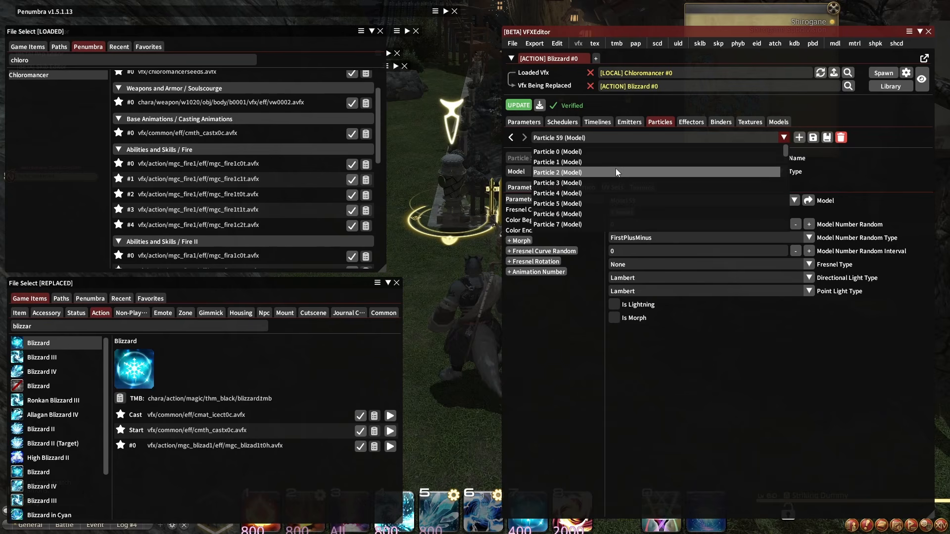
pyautogui.click(626, 121)
pyautogui.click(627, 121)
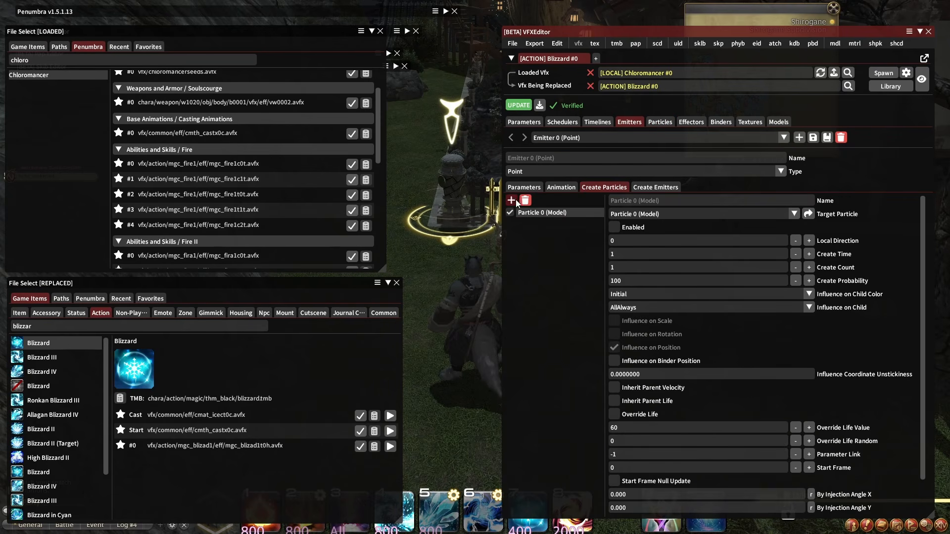
pyautogui.click(527, 224)
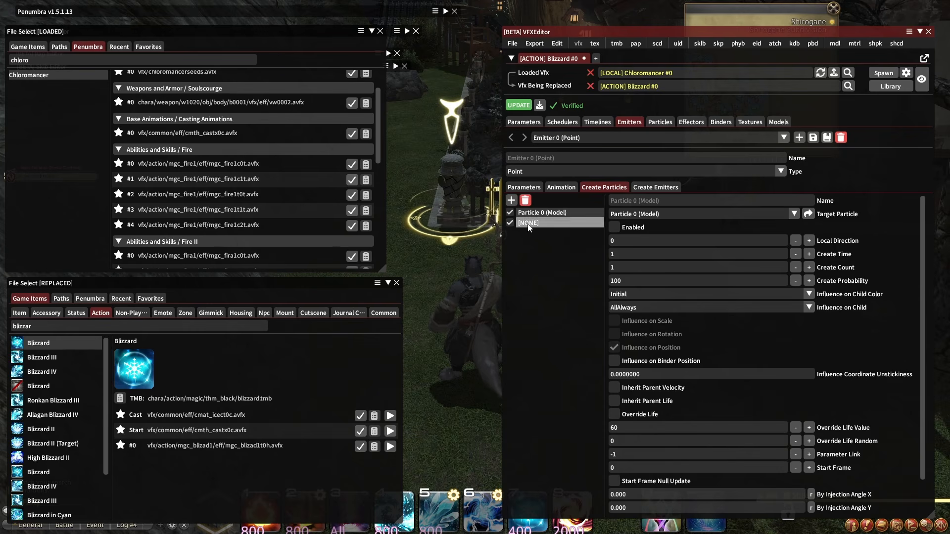
# Step: Review Emitter 0's animation curves from Life to Scale, and inspect the Rotation Y and Scale keyframes
pyautogui.click(563, 188)
pyautogui.click(525, 209)
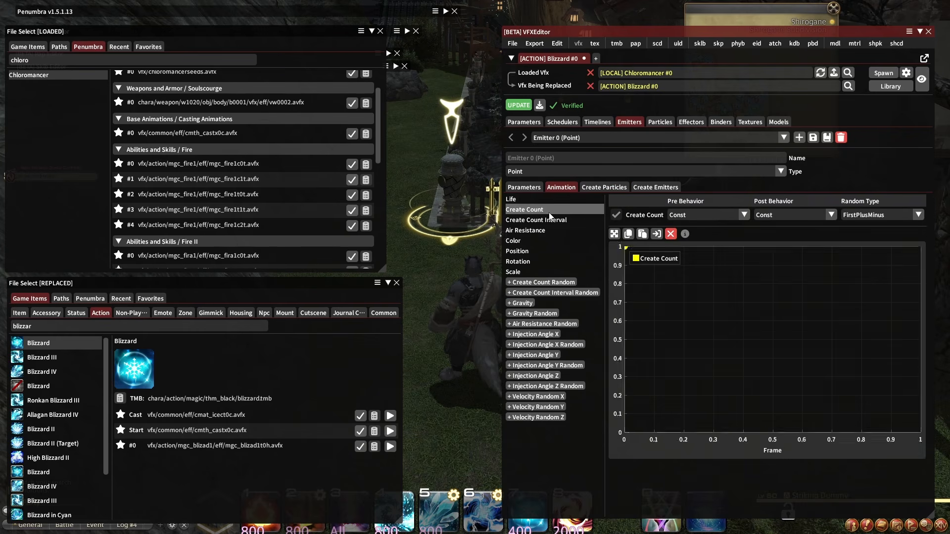
pyautogui.click(530, 200)
pyautogui.click(534, 220)
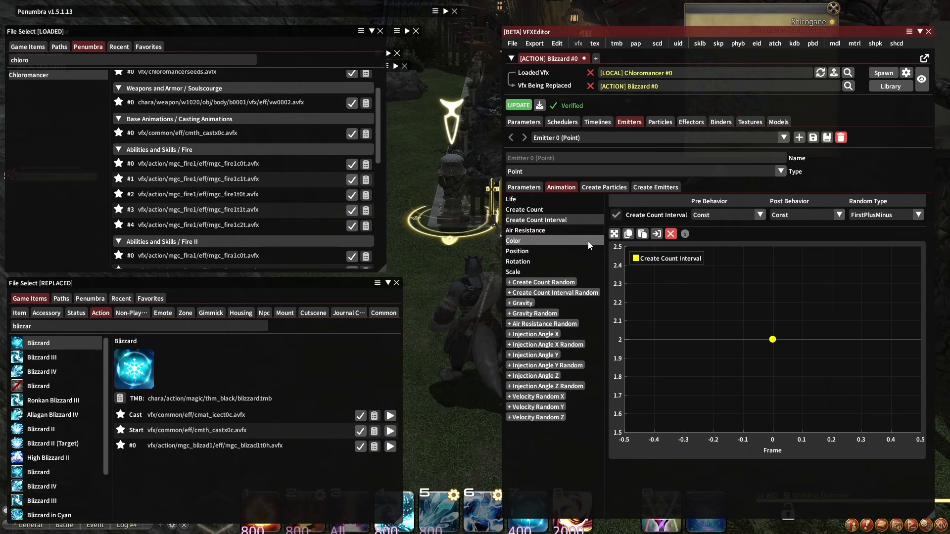
pyautogui.click(544, 231)
pyautogui.click(528, 240)
pyautogui.click(520, 251)
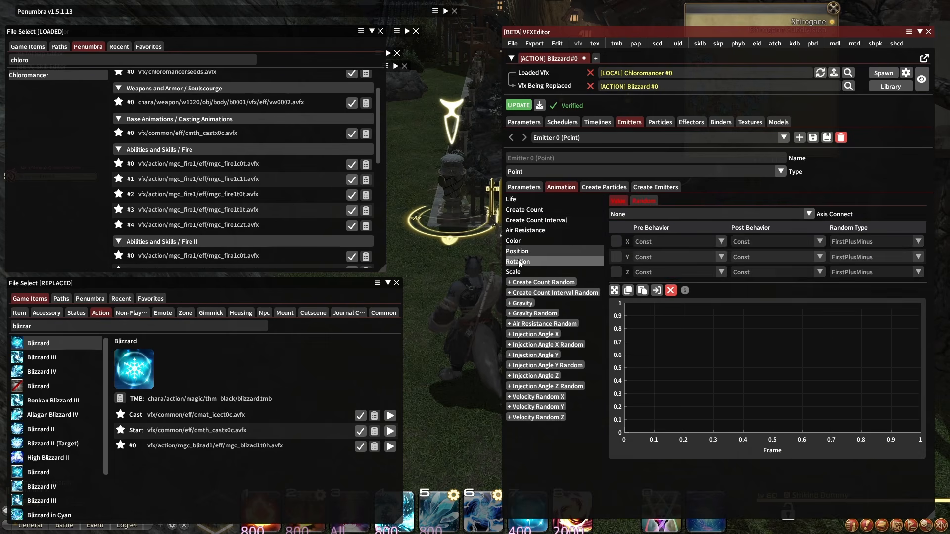
pyautogui.click(515, 261)
pyautogui.click(513, 271)
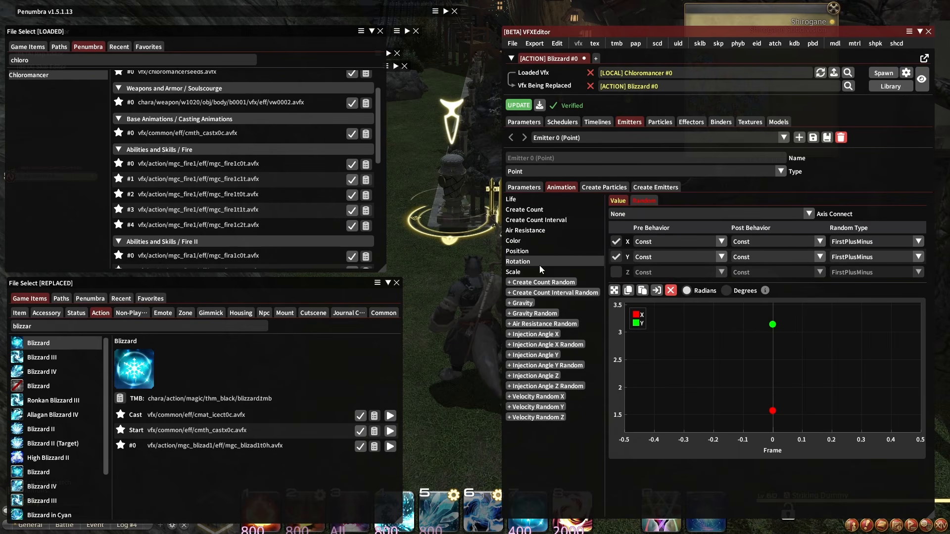
pyautogui.click(530, 271)
pyautogui.click(546, 261)
pyautogui.click(772, 325)
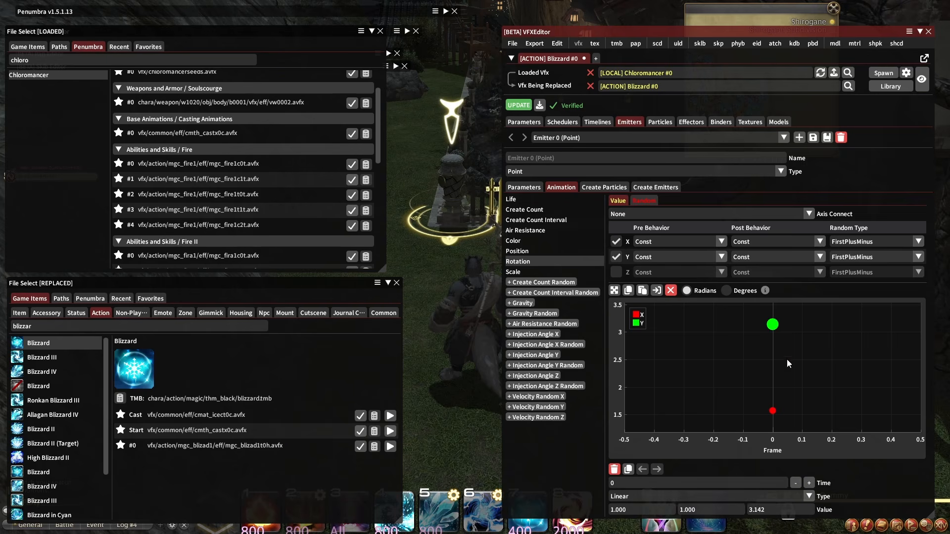
pyautogui.click(530, 272)
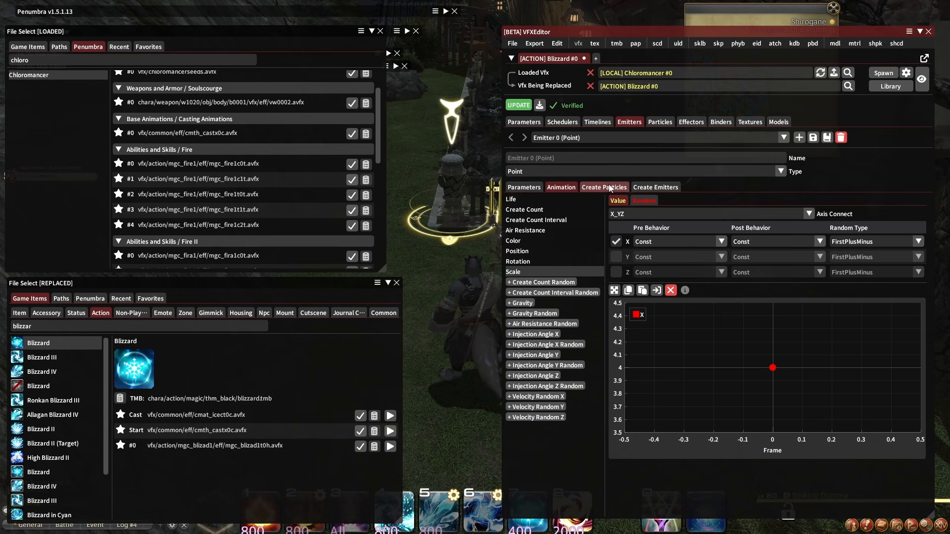
pyautogui.click(772, 369)
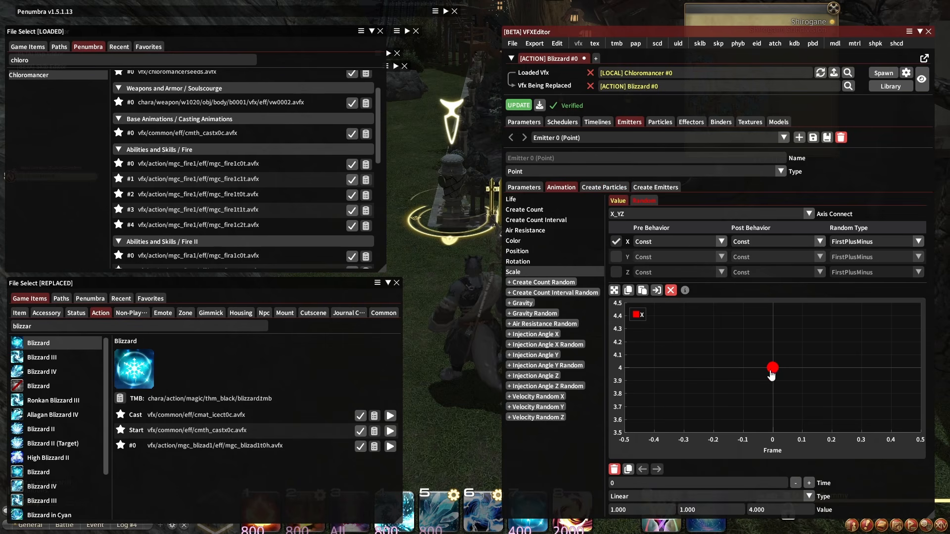
# Step: Target Particle 1 in the emitter's second created-particle entry and add a third entry targeting Particle 2
pyautogui.click(604, 187)
pyautogui.click(657, 215)
pyautogui.click(663, 245)
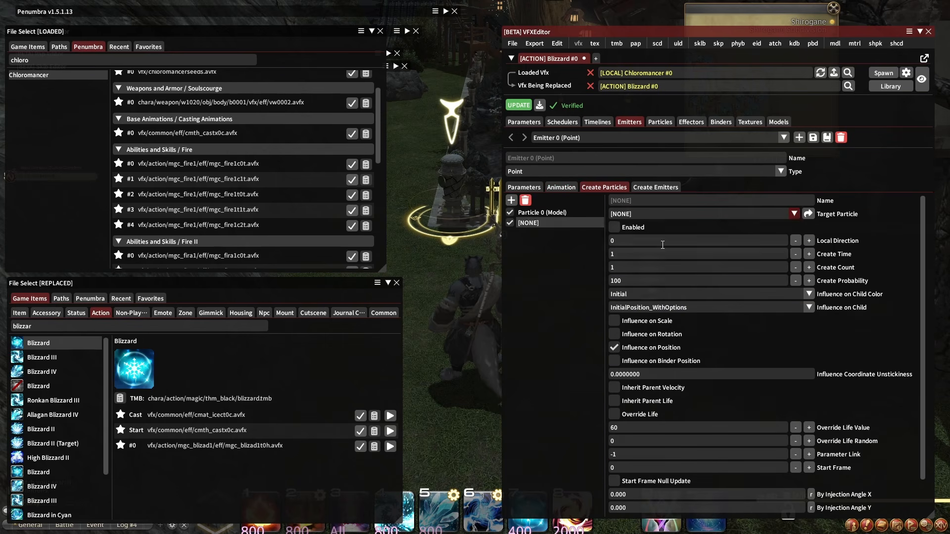
pyautogui.click(511, 200)
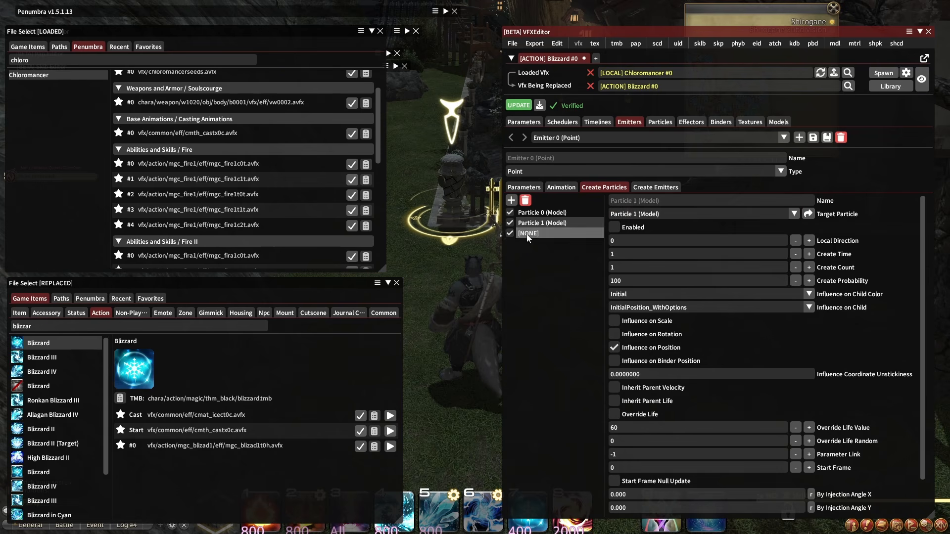
pyautogui.click(672, 212)
pyautogui.click(644, 256)
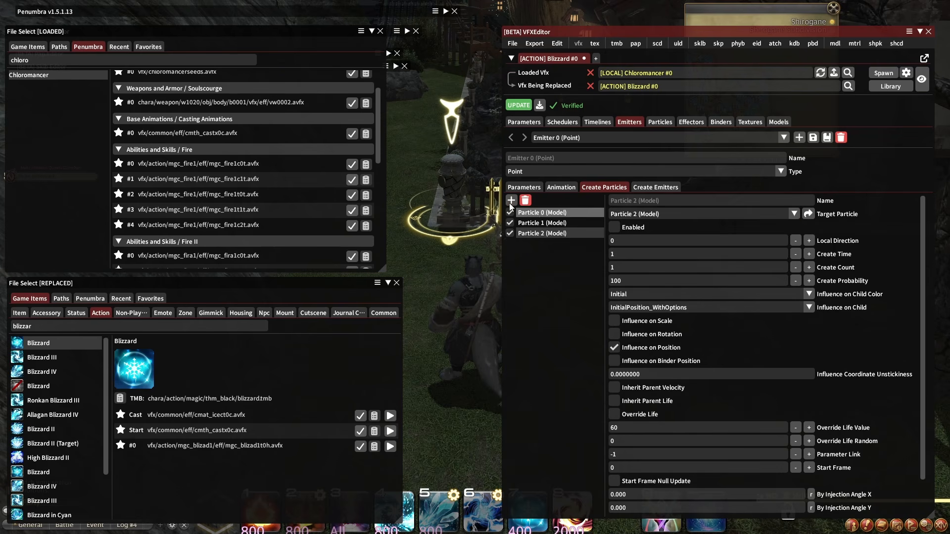
# Step: Add a fourth created-particle entry to Emitter 0 with Particle 3 as its target
pyautogui.click(511, 200)
pyautogui.click(528, 244)
pyautogui.click(647, 215)
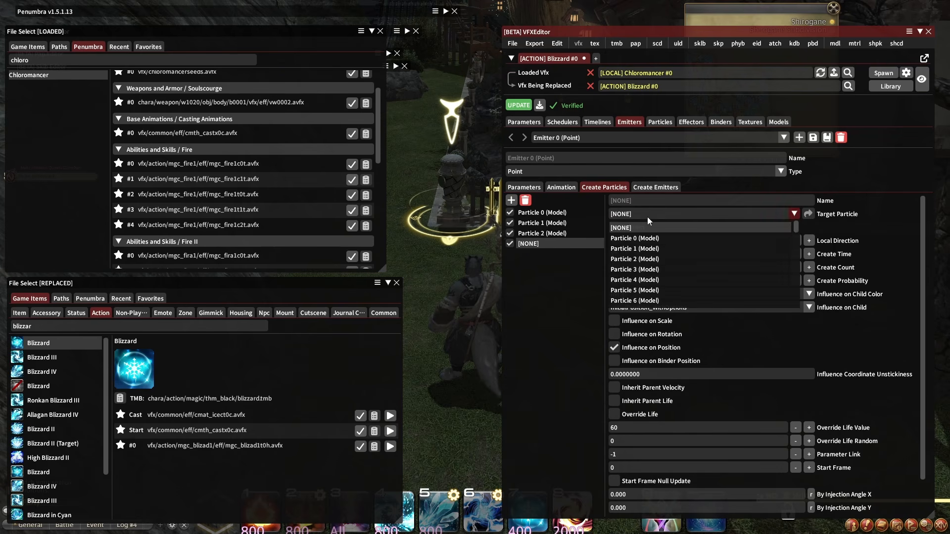
pyautogui.click(658, 268)
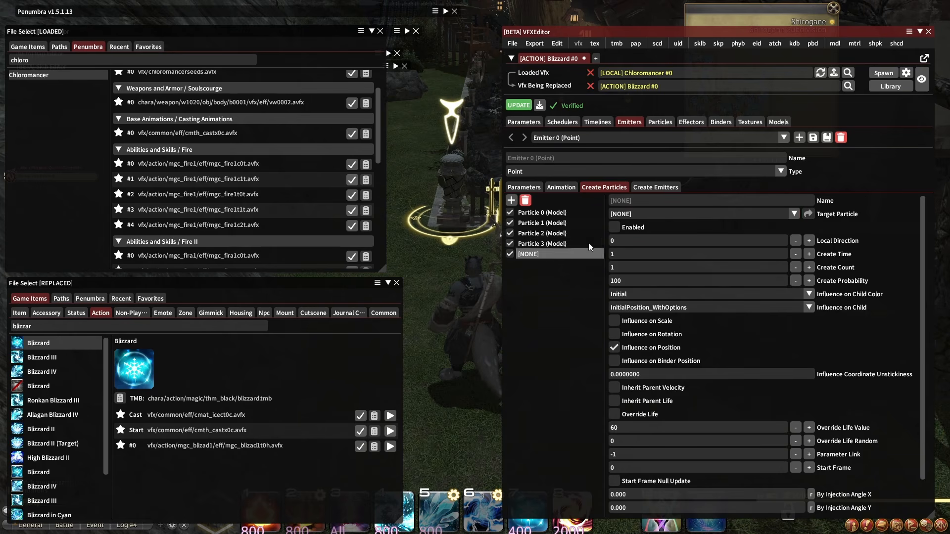
pyautogui.click(653, 214)
pyautogui.scroll(-2, 663, 257)
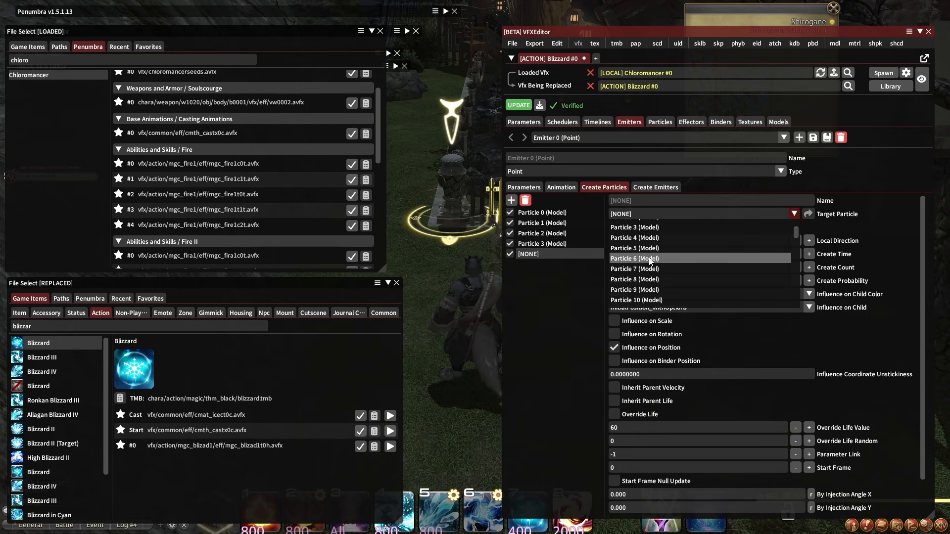
pyautogui.click(638, 248)
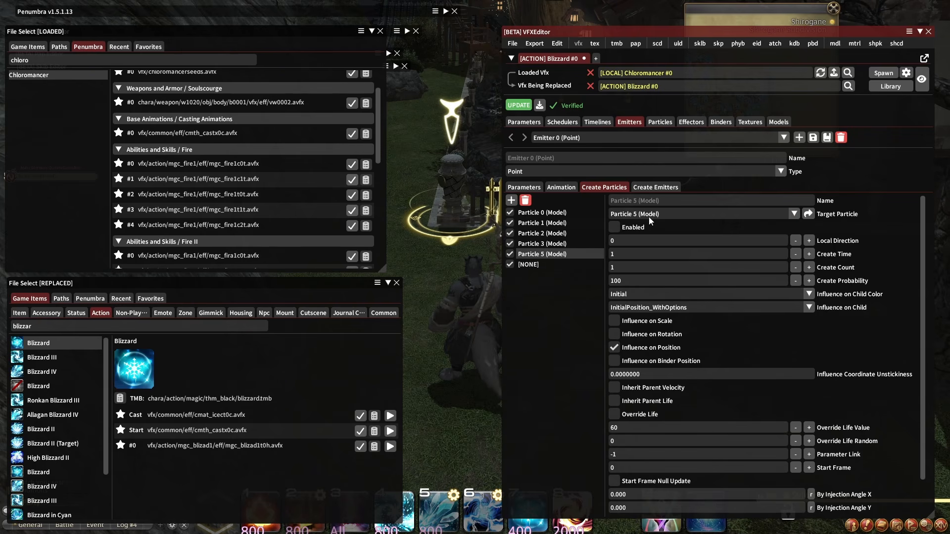
# Step: Set the target of Emitter 0's fifth created-particle entry to Particle 4 and the sixth to Particle 5
pyautogui.click(650, 215)
pyautogui.click(642, 278)
pyautogui.click(559, 264)
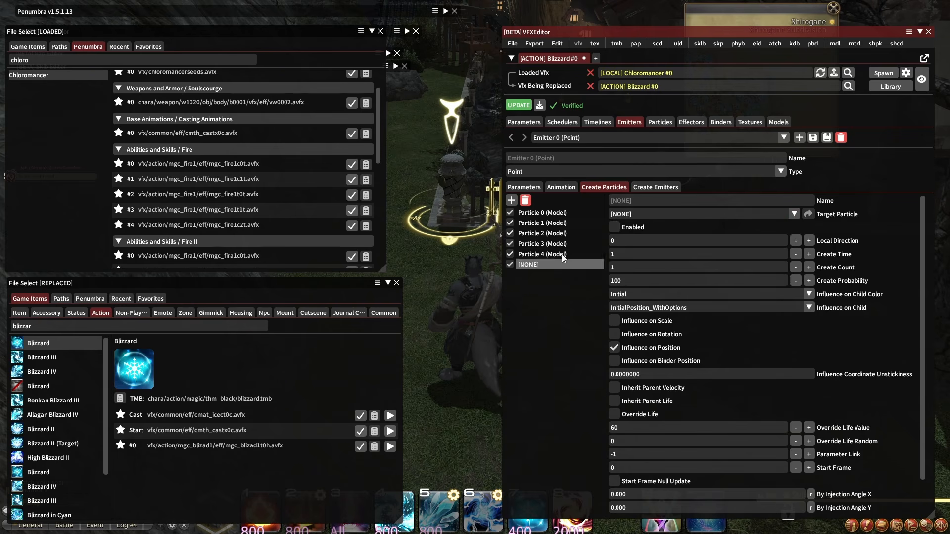
pyautogui.click(646, 214)
pyautogui.click(642, 289)
# Step: Add a seventh created-particle entry to Emitter 0 and target Particle 6
pyautogui.click(511, 200)
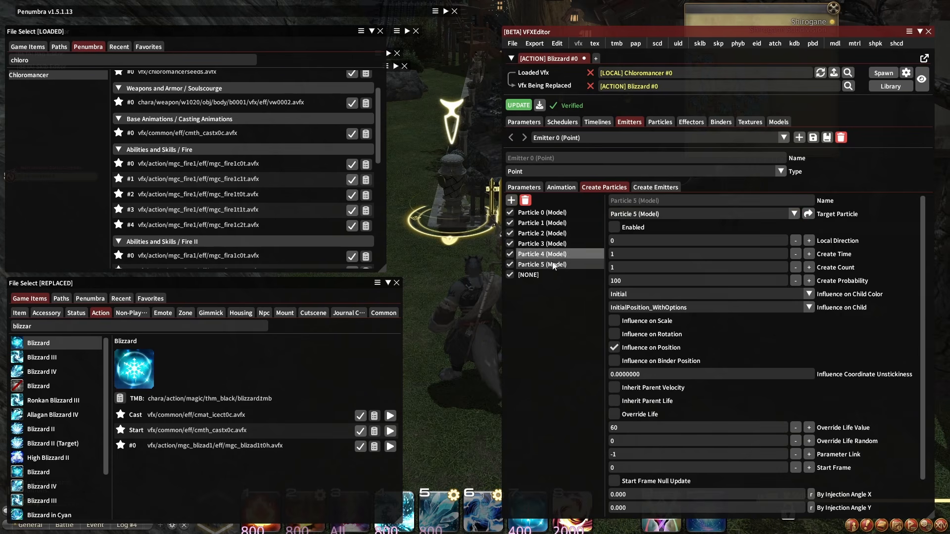
pyautogui.click(542, 273)
pyautogui.click(654, 214)
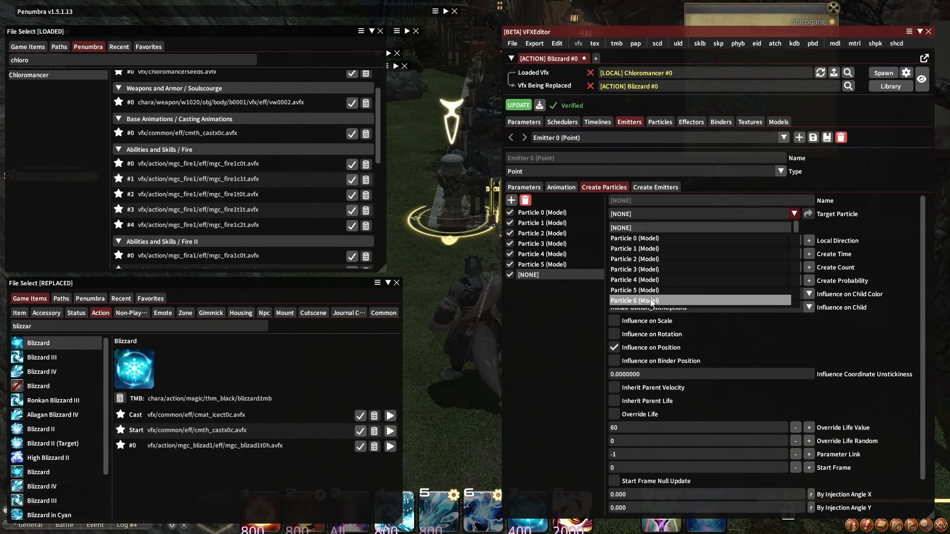
pyautogui.click(643, 300)
# Step: Add an eighth created-particle entry to Emitter 0 and target Particle 7
pyautogui.click(511, 200)
pyautogui.click(542, 285)
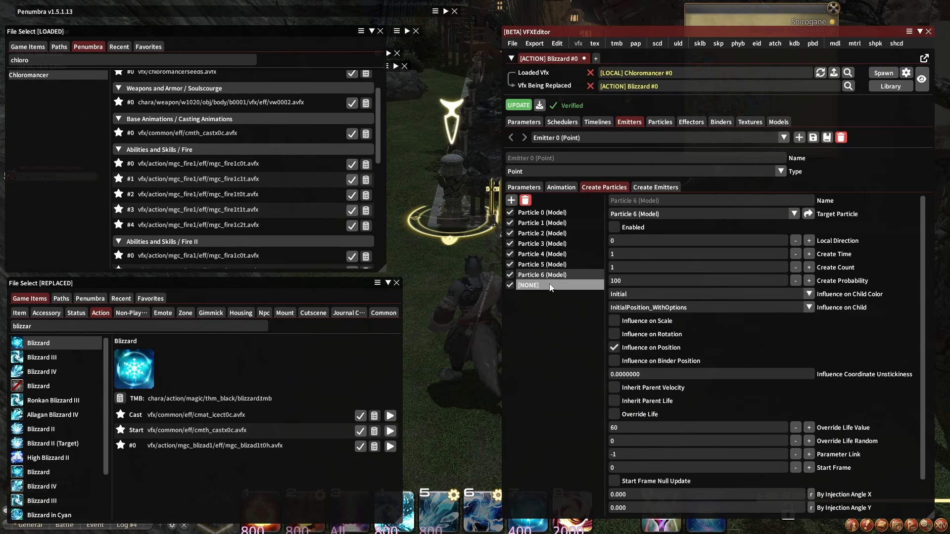
pyautogui.click(653, 215)
pyautogui.click(643, 311)
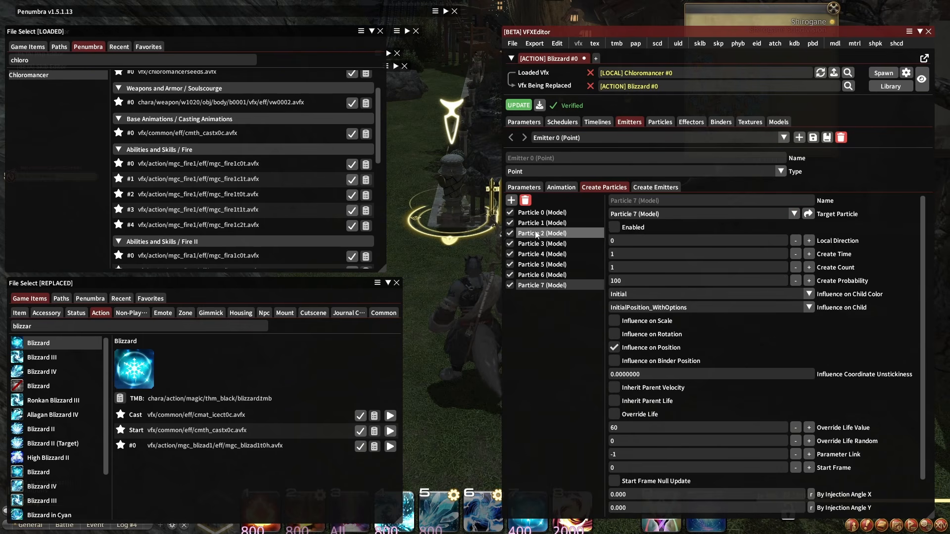
# Step: Add a ninth created-particle entry to Emitter 0 and target Particle 8
pyautogui.click(542, 296)
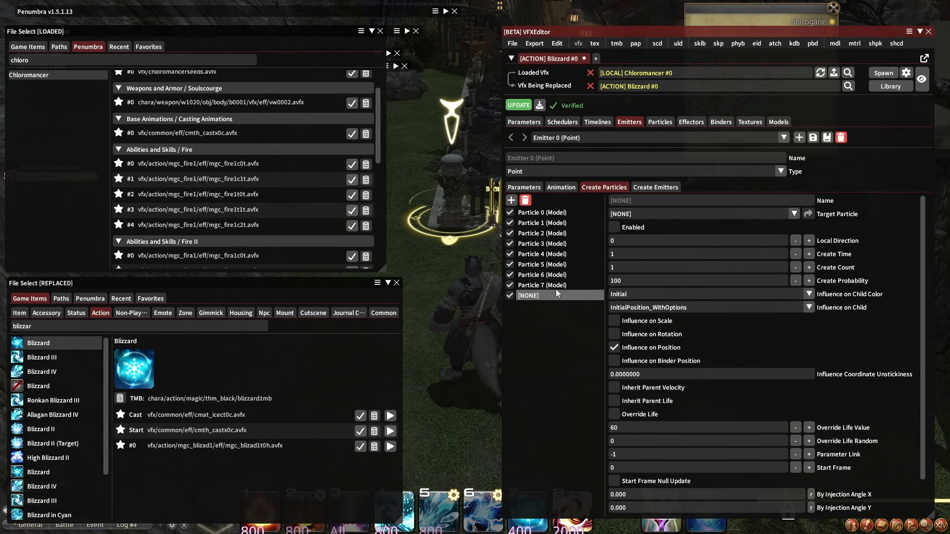
pyautogui.click(636, 215)
pyautogui.scroll(-1, 669, 254)
pyautogui.click(660, 279)
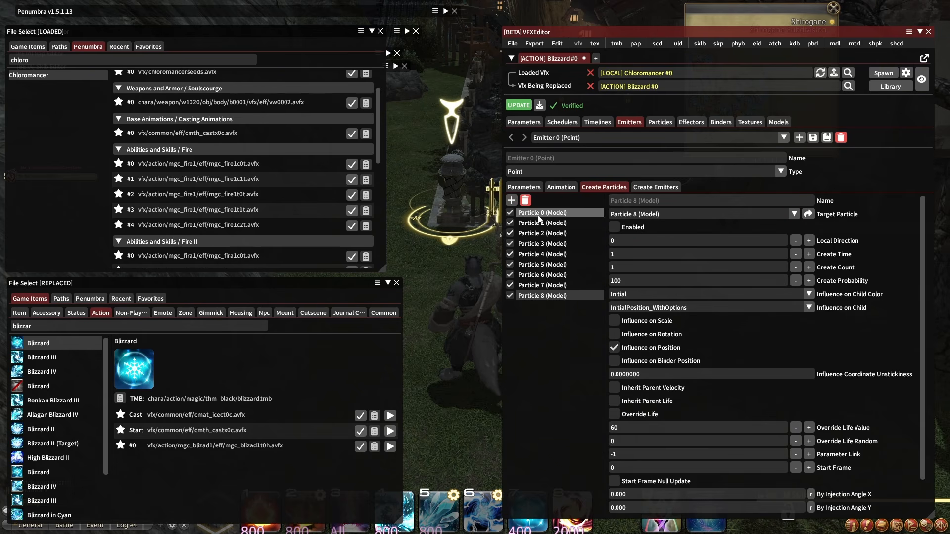
# Step: Add a tenth created-particle entry to Emitter 0 and target Particle 9
pyautogui.click(511, 200)
pyautogui.click(651, 214)
pyautogui.scroll(-2, 664, 258)
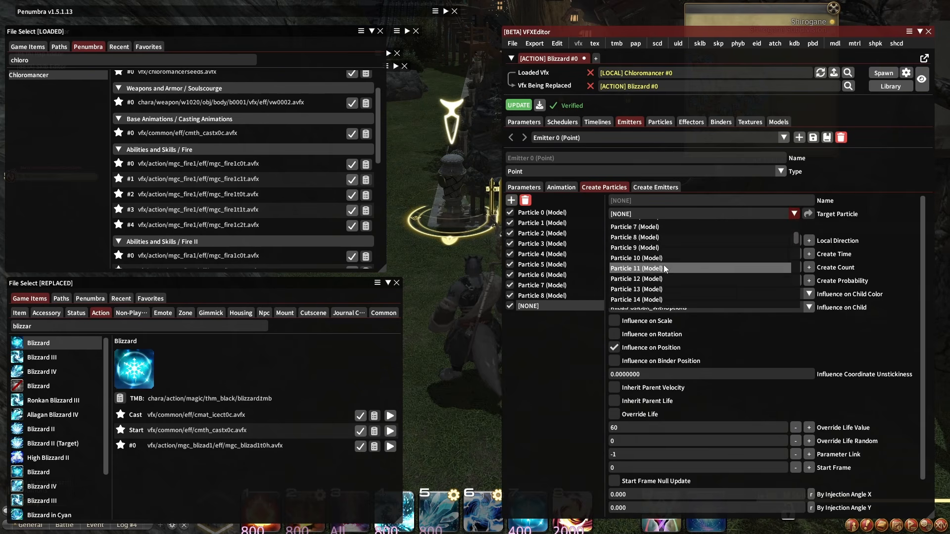
pyautogui.click(643, 247)
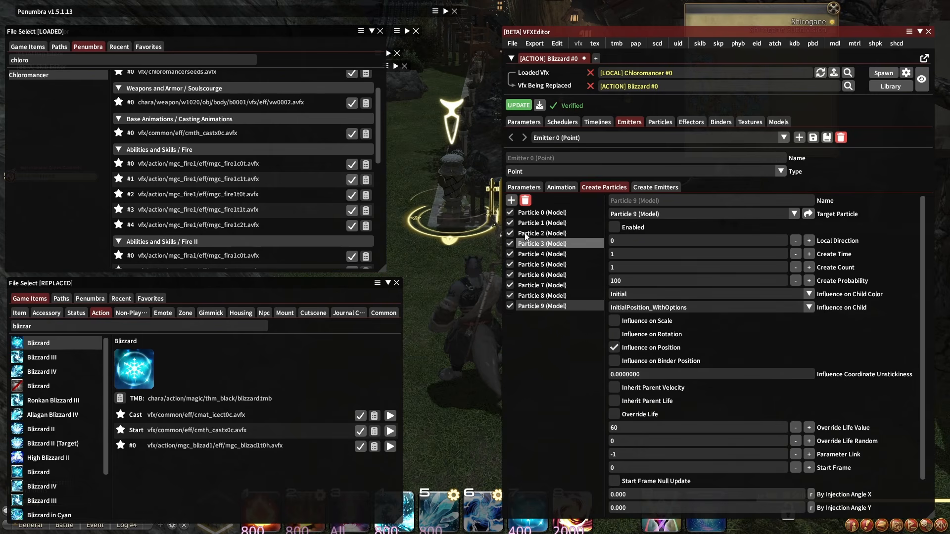
# Step: Add an eleventh created-particle entry to Emitter 0 and target Particle 10
pyautogui.click(511, 200)
pyautogui.click(535, 316)
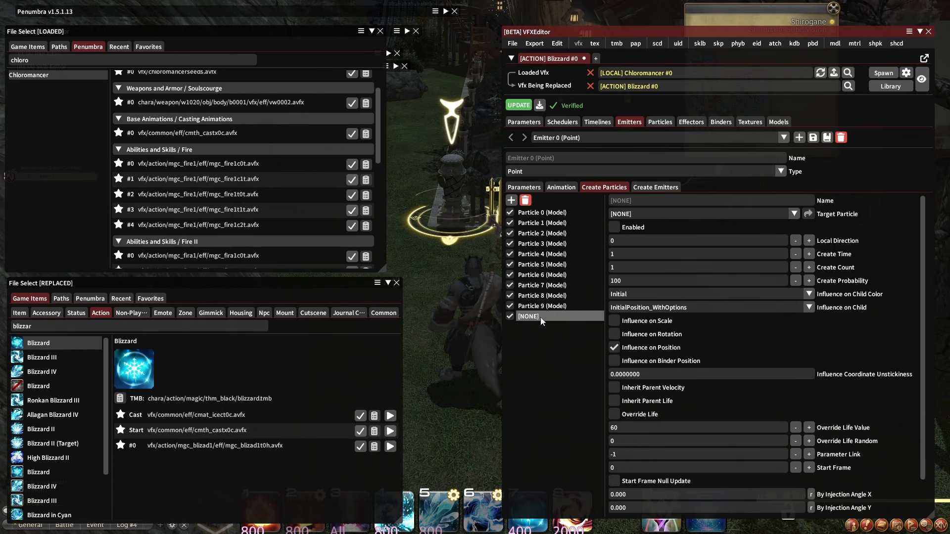
pyautogui.click(661, 214)
pyautogui.scroll(-1, 673, 265)
pyautogui.click(662, 287)
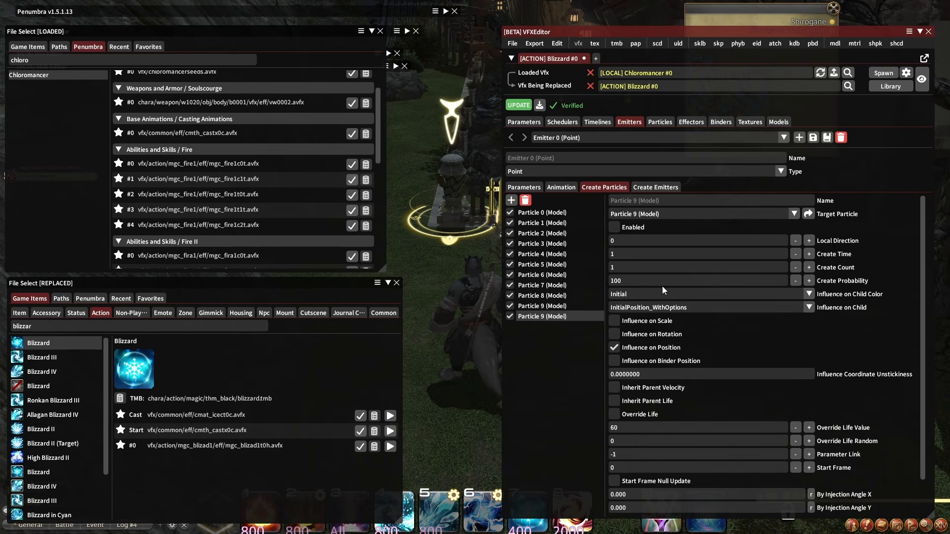
pyautogui.click(661, 215)
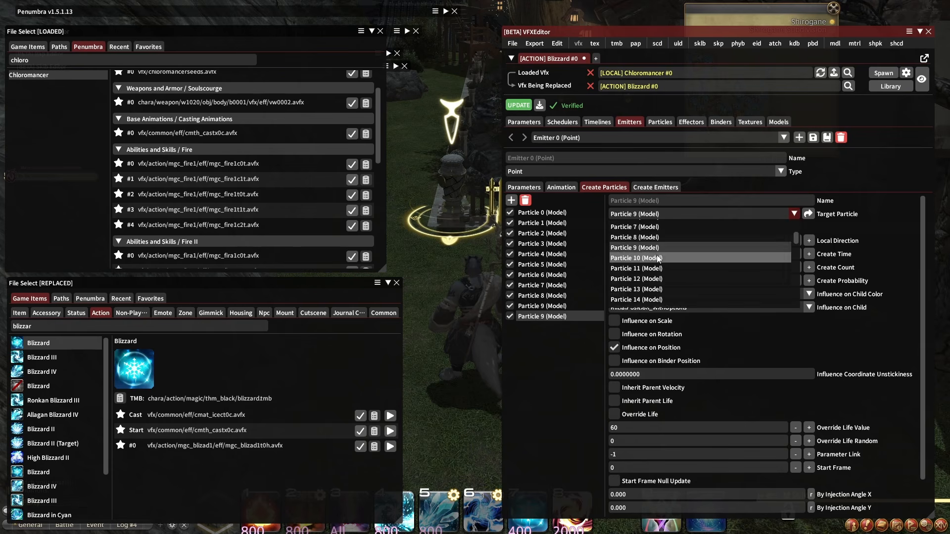
pyautogui.click(662, 258)
# Step: Add a twelfth created-particle entry to Emitter 0 and target Particle 11
pyautogui.click(512, 201)
pyautogui.click(544, 326)
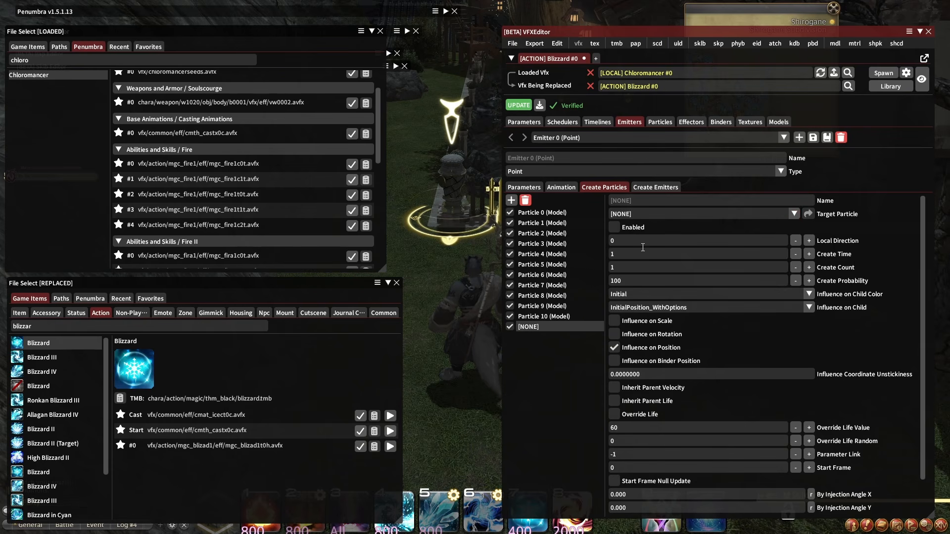
pyautogui.click(658, 215)
pyautogui.scroll(-3, 669, 258)
pyautogui.scroll(2, 653, 279)
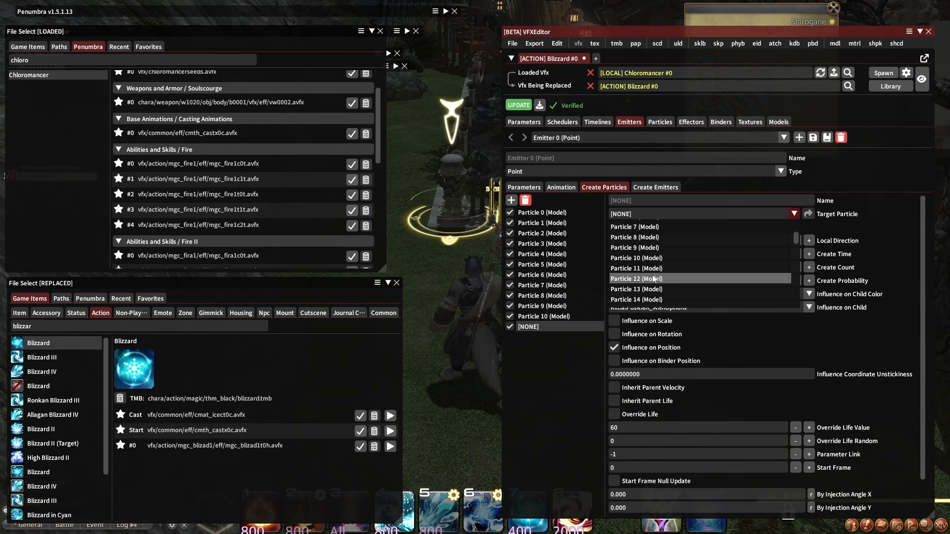
pyautogui.click(653, 268)
# Step: Add a thirteenth created-particle entry to Emitter 0 and target Particle 12
pyautogui.click(512, 200)
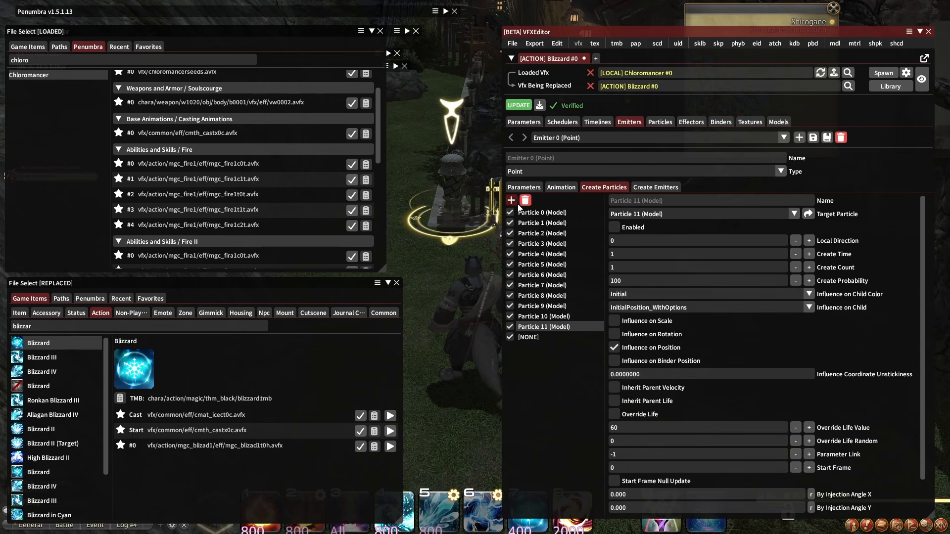
pyautogui.click(557, 336)
pyautogui.click(651, 215)
pyautogui.scroll(-3, 672, 250)
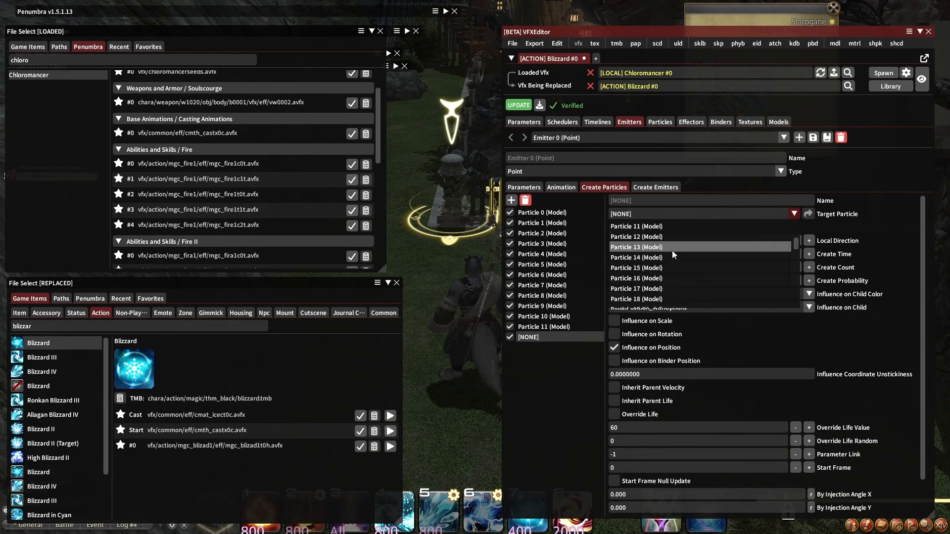
pyautogui.click(663, 278)
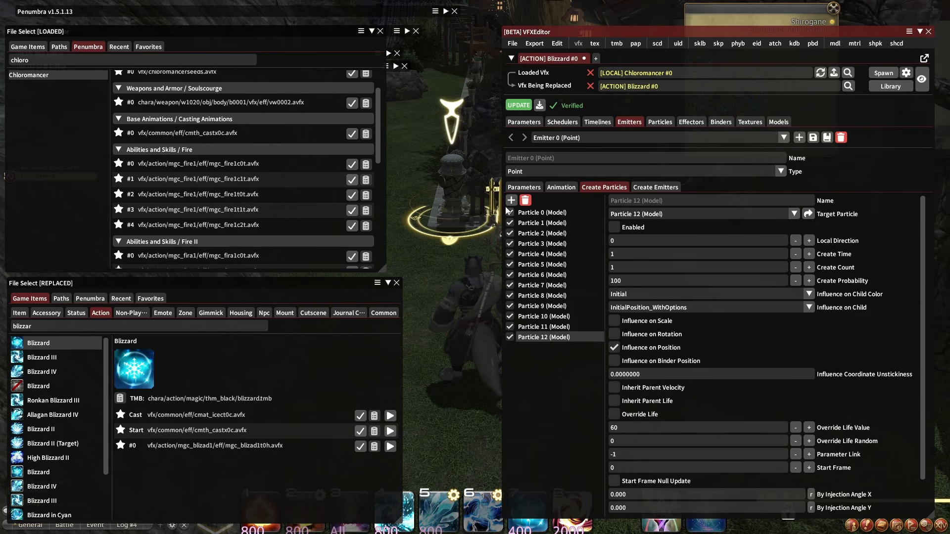
# Step: Add a fourteenth created-particle entry to Emitter 0 and target Particle 13
pyautogui.click(528, 347)
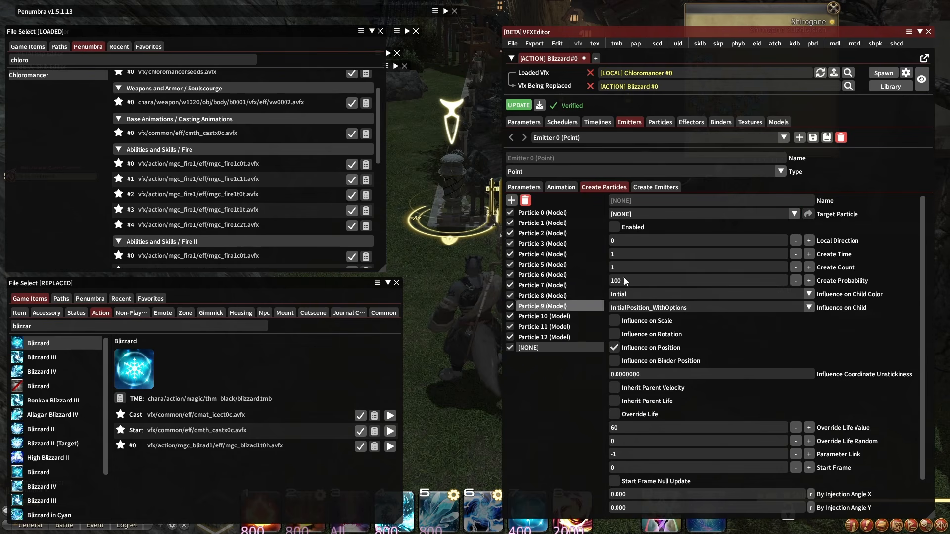
pyautogui.click(657, 215)
pyautogui.scroll(-3, 655, 275)
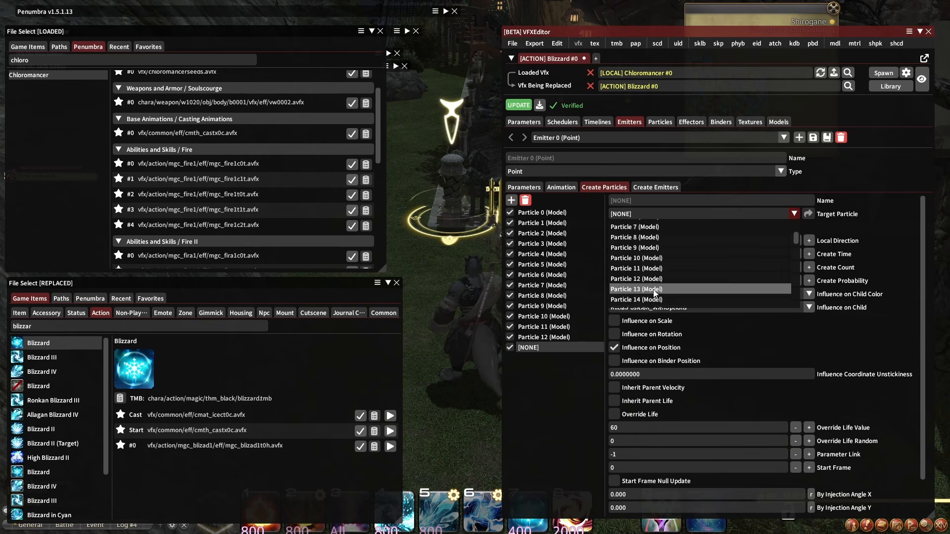
pyautogui.click(643, 296)
# Step: Add a fifteenth created-particle entry to Emitter 0 and target Particle 14
pyautogui.click(511, 200)
pyautogui.click(545, 356)
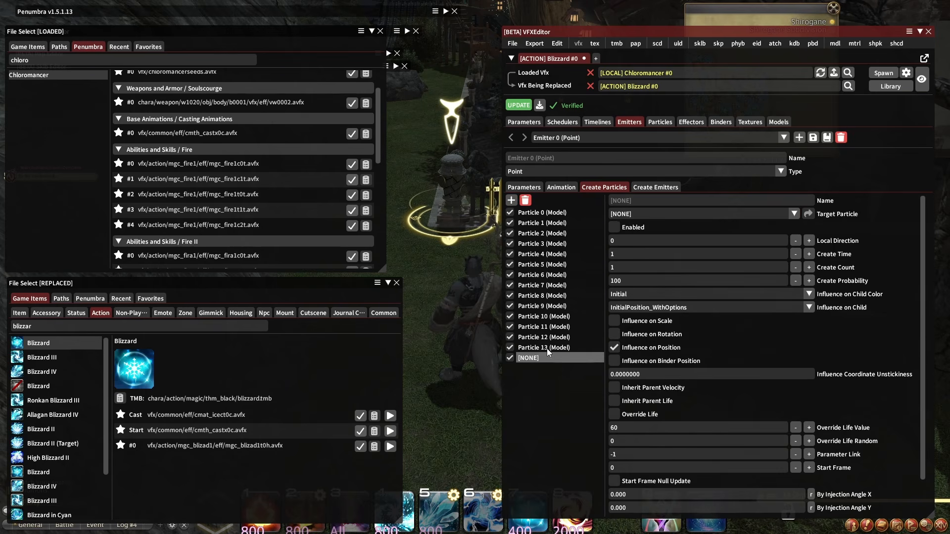
pyautogui.click(655, 215)
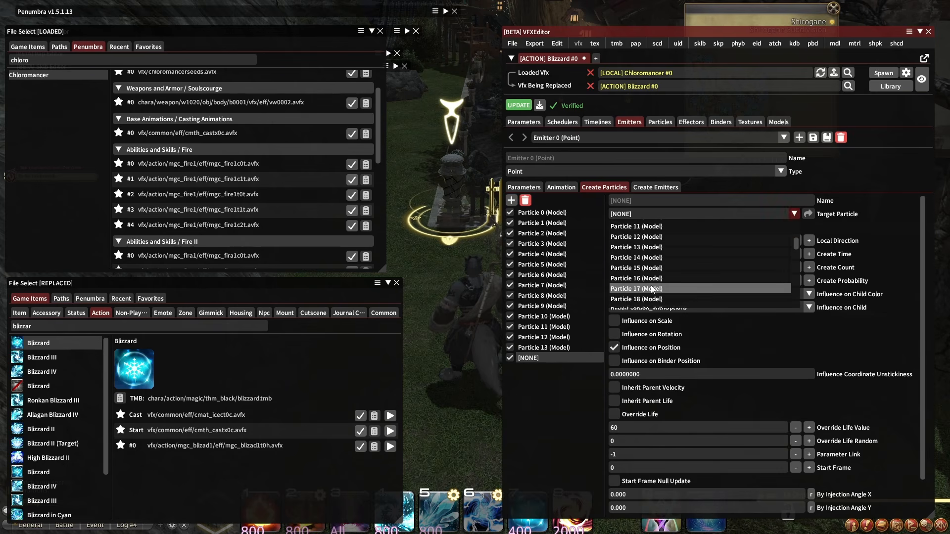
pyautogui.click(643, 300)
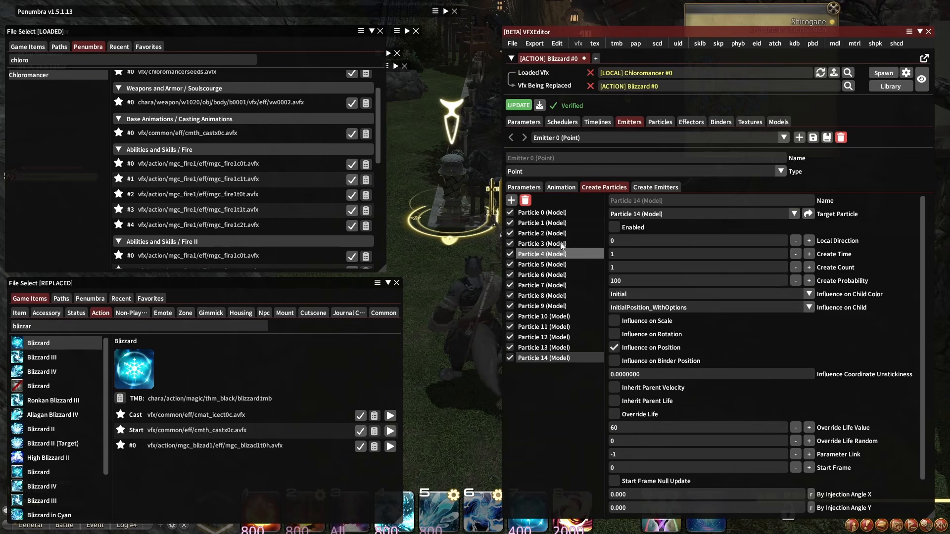
# Step: Set Influence on Child to AllAlways for Emitter 0's Particle 0, Particle 1 and Particle 2 entries
pyautogui.click(549, 213)
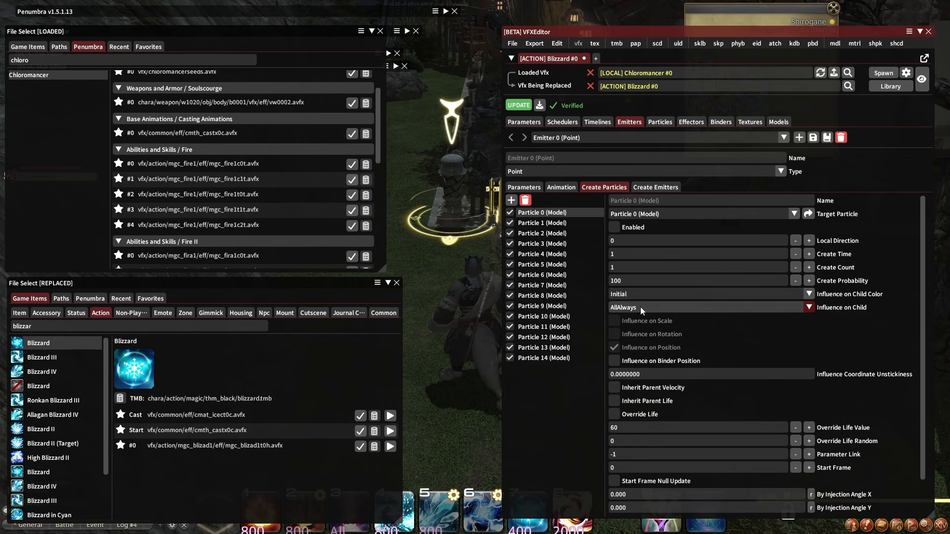
pyautogui.click(541, 222)
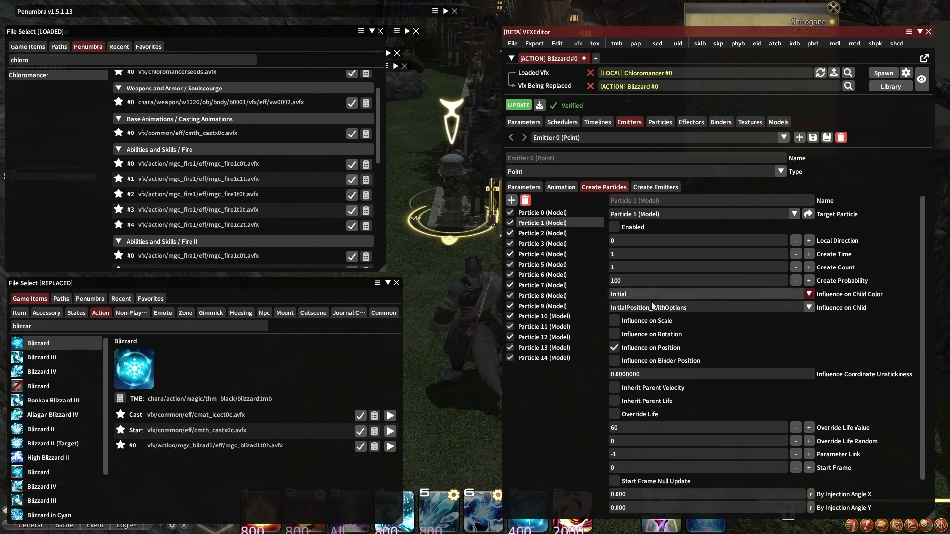
pyautogui.click(651, 307)
pyautogui.click(646, 329)
pyautogui.click(566, 236)
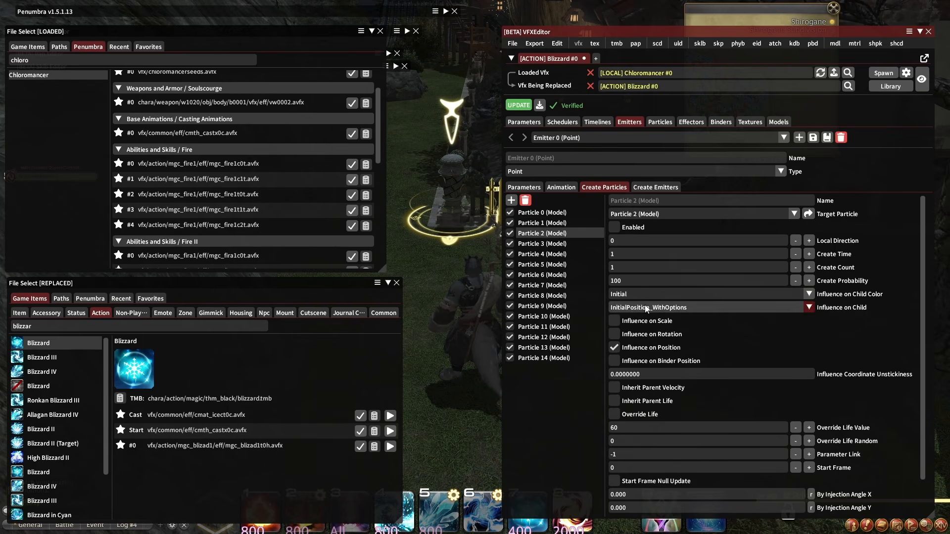
pyautogui.click(643, 308)
pyautogui.click(642, 330)
# Step: Set Influence on Child to AllAlways for Emitter 0's Particle 3 and Particle 4 entries
pyautogui.click(555, 245)
pyautogui.click(654, 308)
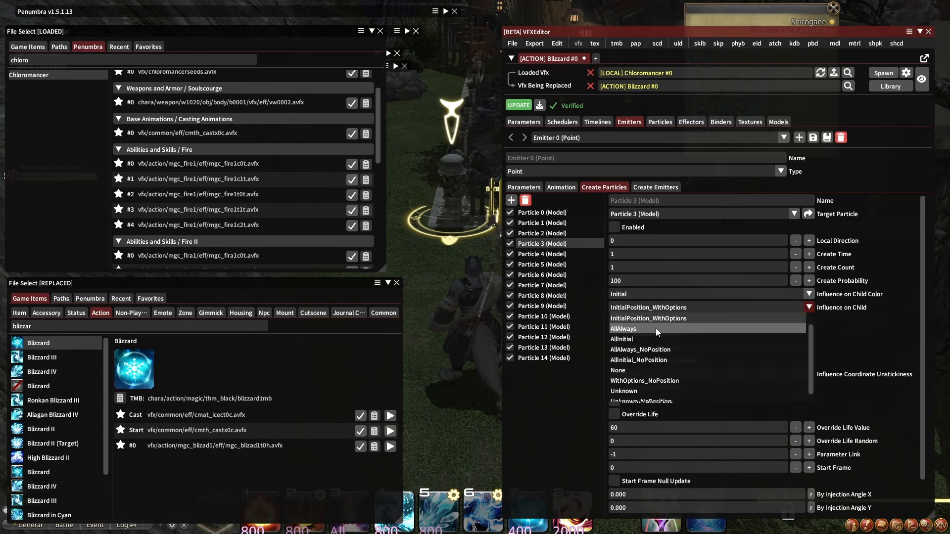
pyautogui.click(655, 328)
pyautogui.click(542, 254)
pyautogui.click(653, 307)
pyautogui.click(655, 328)
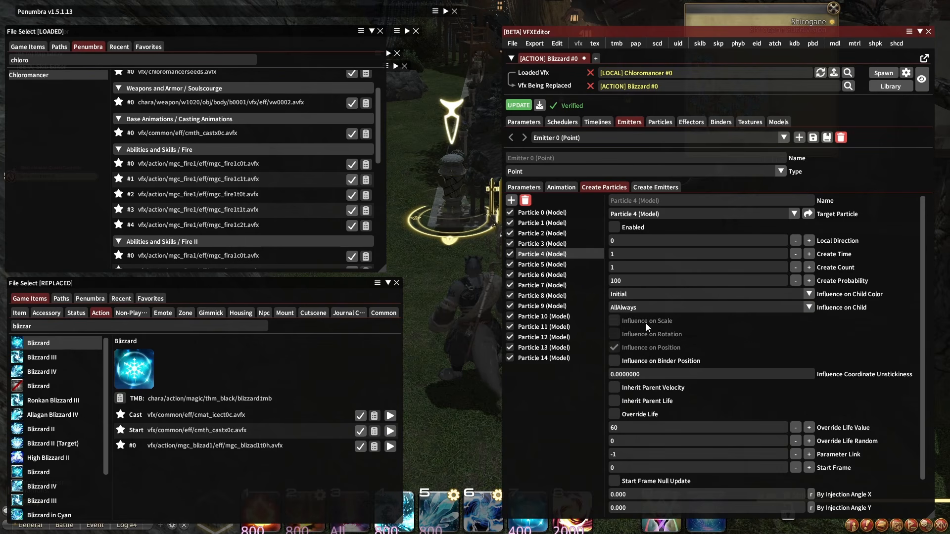
# Step: Add eleven blank created-particle entries to Emitter 0 and target the first of them to Particle 15
pyautogui.click(512, 203)
pyautogui.click(553, 367)
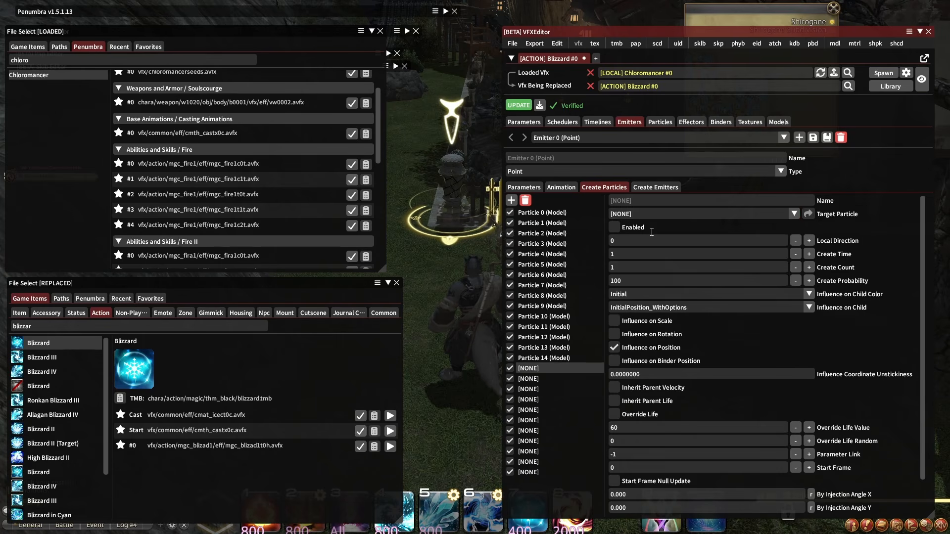
pyautogui.click(663, 214)
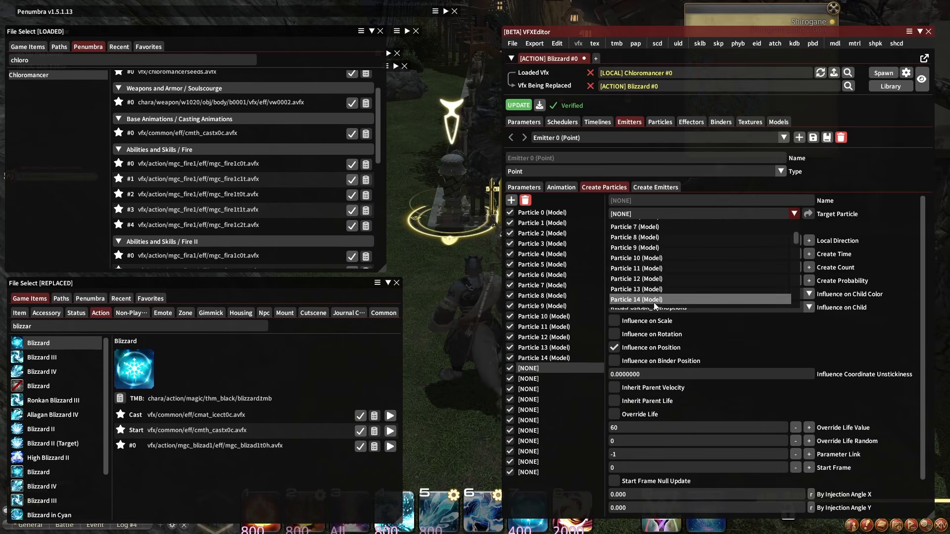
pyautogui.scroll(-4, 653, 296)
pyautogui.click(643, 268)
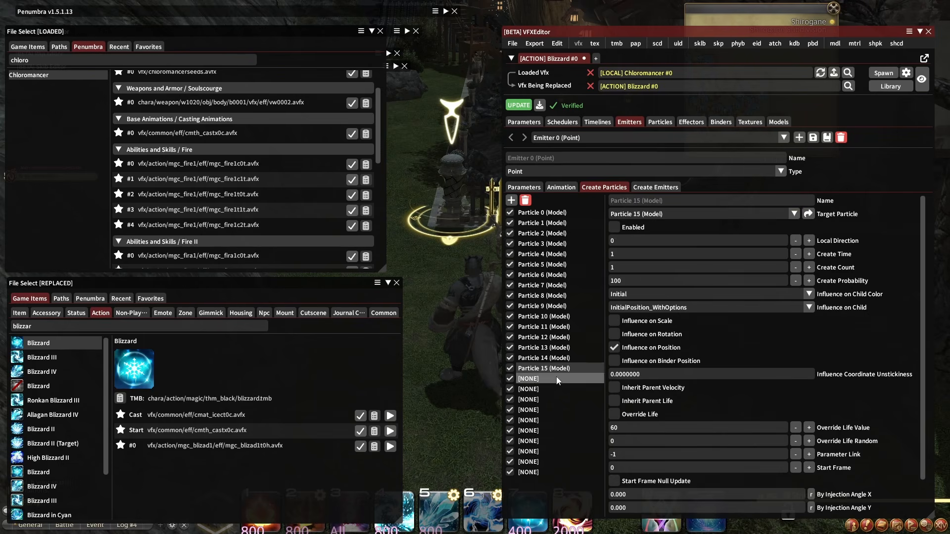
# Step: Set the target of Emitter 0's seventeenth created-particle entry to Particle 16
pyautogui.click(685, 214)
pyautogui.scroll(-4, 684, 269)
pyautogui.click(675, 270)
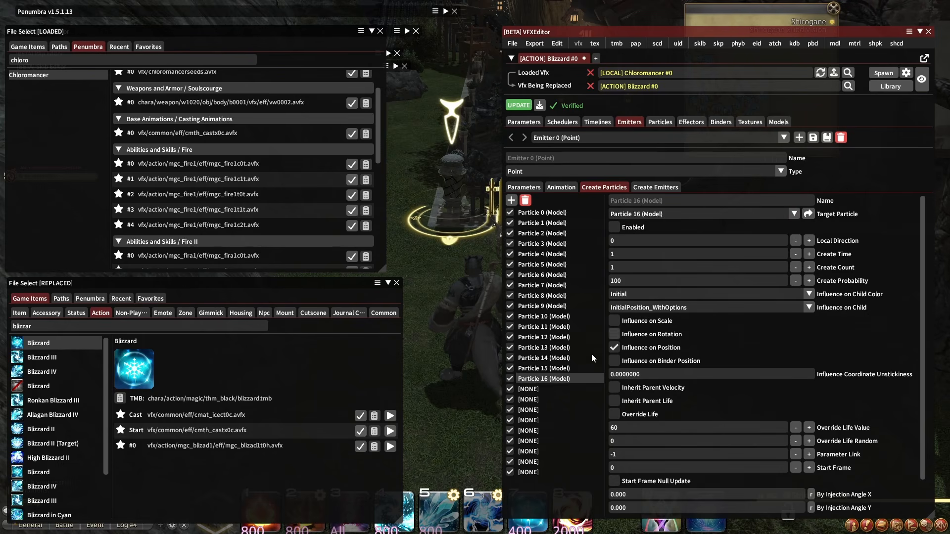
# Step: Set the target of Emitter 0's eighteenth created-particle entry to Particle 17 and add one more blank entry
pyautogui.click(564, 390)
pyautogui.click(672, 214)
pyautogui.scroll(-5, 675, 263)
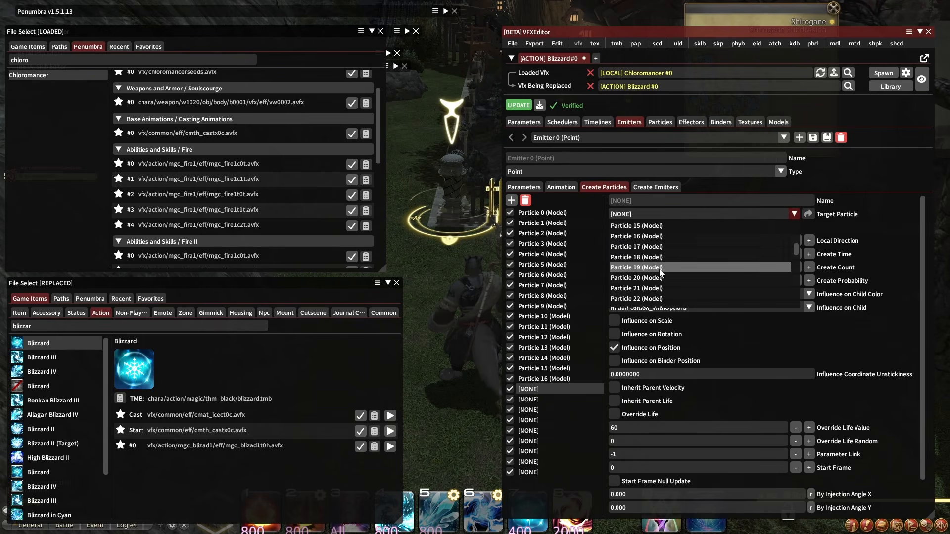
pyautogui.click(655, 247)
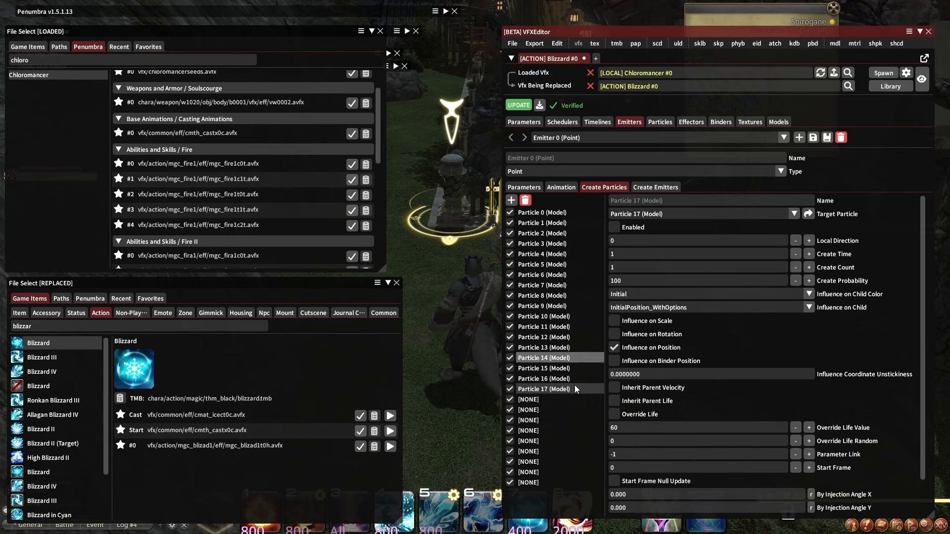
# Step: Set the target of Emitter 0's nineteenth created-particle entry to Particle 18
pyautogui.click(573, 399)
pyautogui.click(660, 213)
pyautogui.scroll(-6, 673, 263)
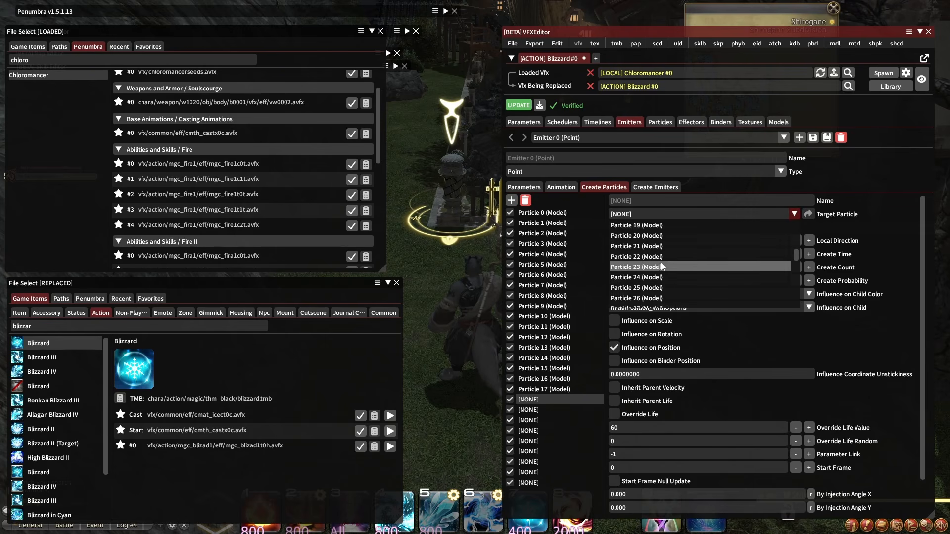
pyautogui.scroll(1, 658, 263)
pyautogui.click(654, 260)
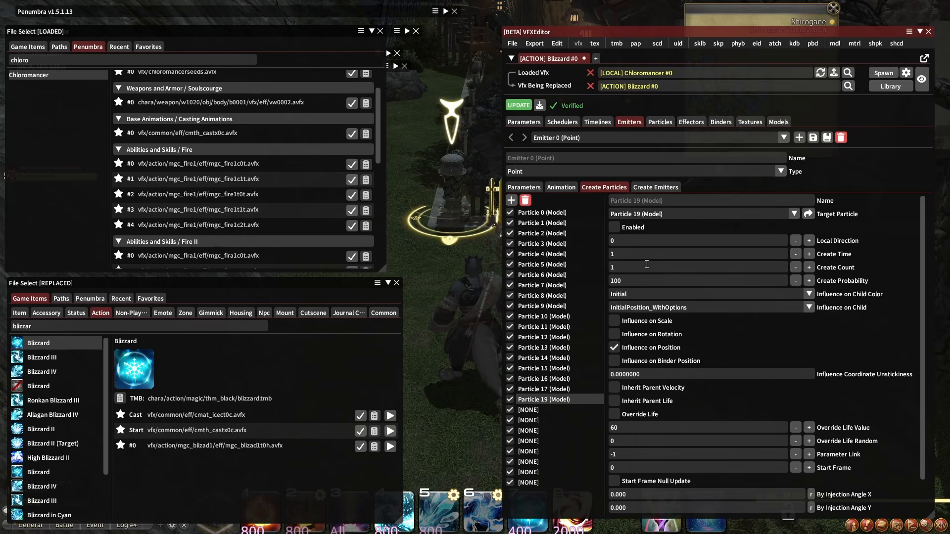
pyautogui.click(677, 213)
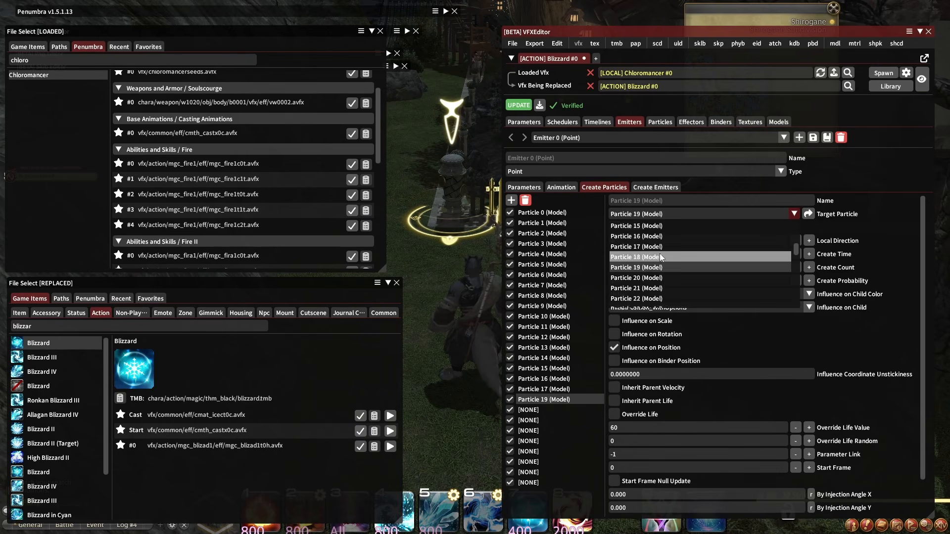
pyautogui.click(660, 257)
# Step: Set the target of Emitter 0's twentieth created-particle entry to Particle 19
pyautogui.click(559, 411)
pyautogui.click(653, 216)
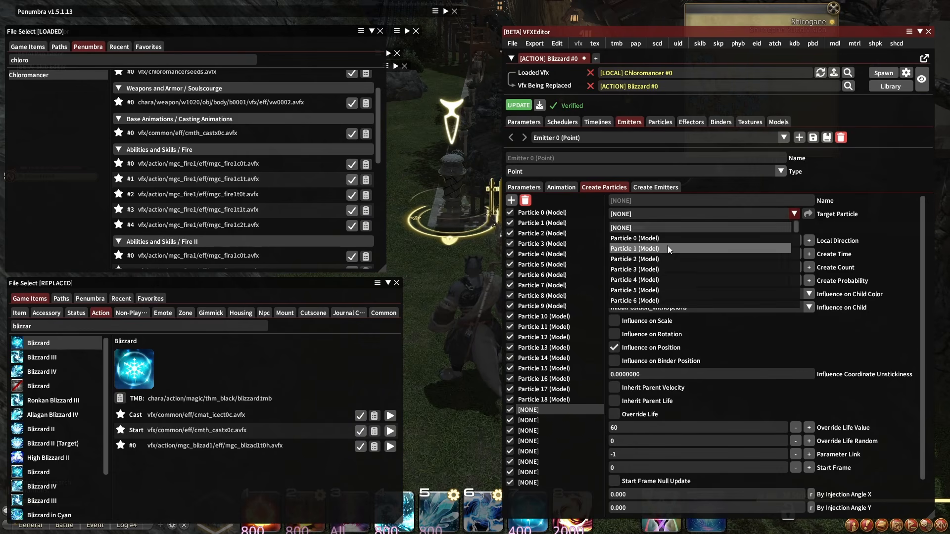
pyautogui.scroll(-5, 668, 246)
pyautogui.click(669, 246)
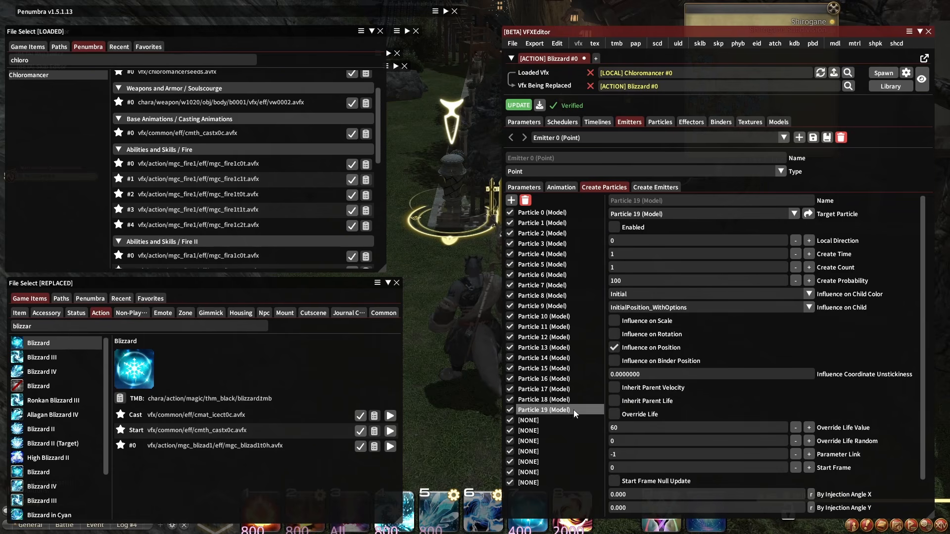
# Step: Set the target of Emitter 0's twenty-first created-particle entry to Particle 20
pyautogui.click(562, 419)
pyautogui.click(655, 213)
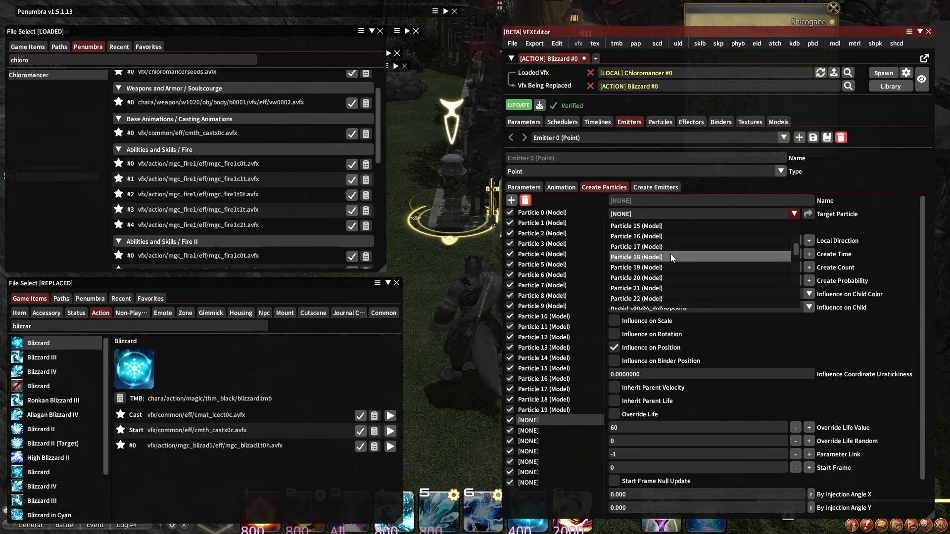
pyautogui.scroll(-3, 666, 256)
pyautogui.scroll(1, 652, 258)
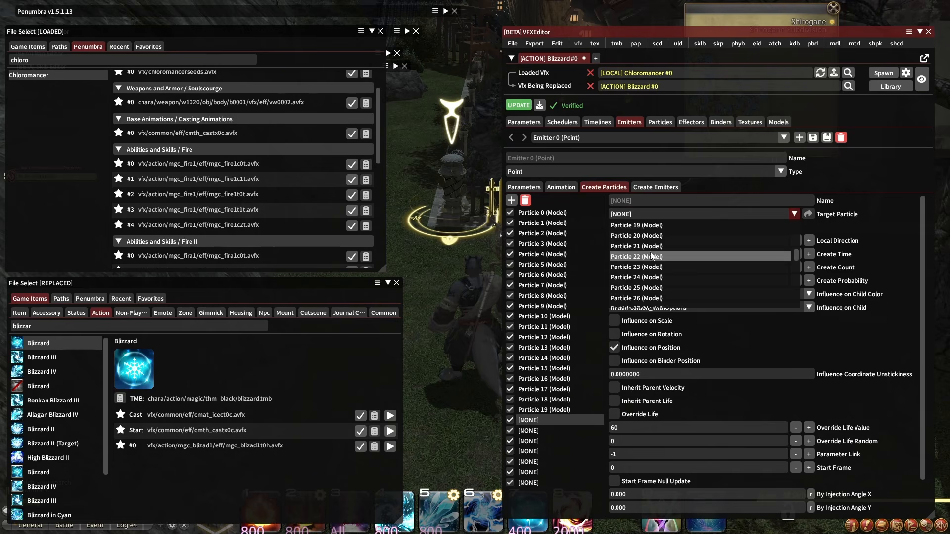
pyautogui.click(649, 235)
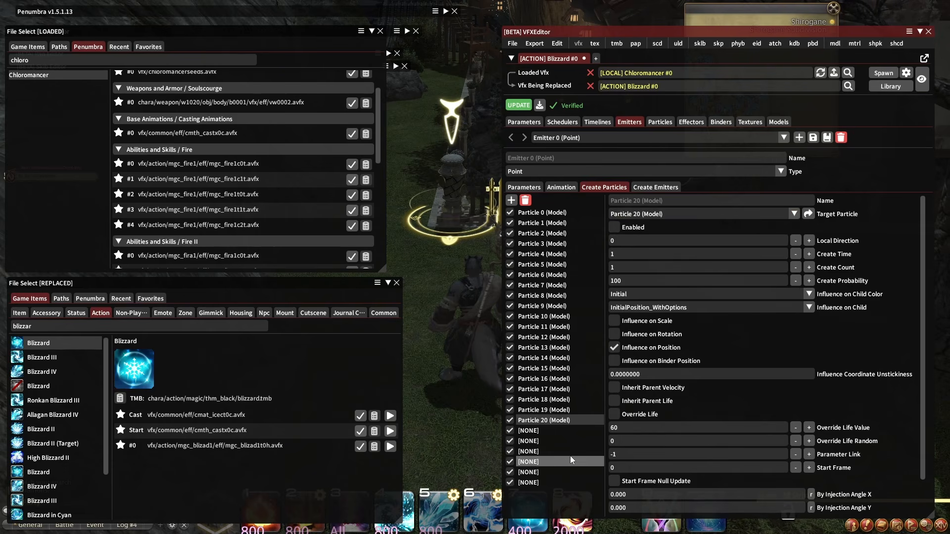
# Step: Set the targets of Emitter 0's twenty-second and twenty-third created-particle entries to Particle 21 and Particle 22
pyautogui.click(557, 431)
pyautogui.click(658, 214)
pyautogui.scroll(-4, 662, 244)
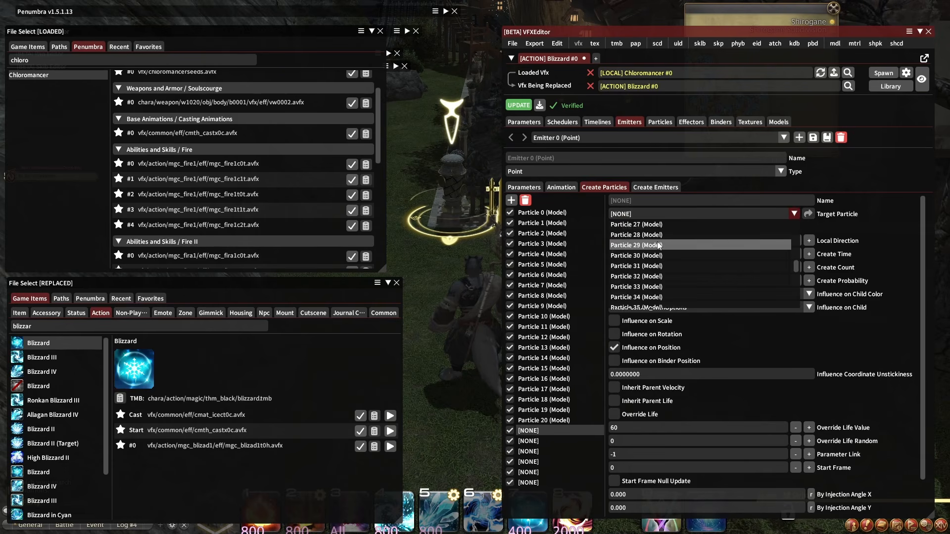
pyautogui.scroll(3, 658, 253)
pyautogui.click(638, 257)
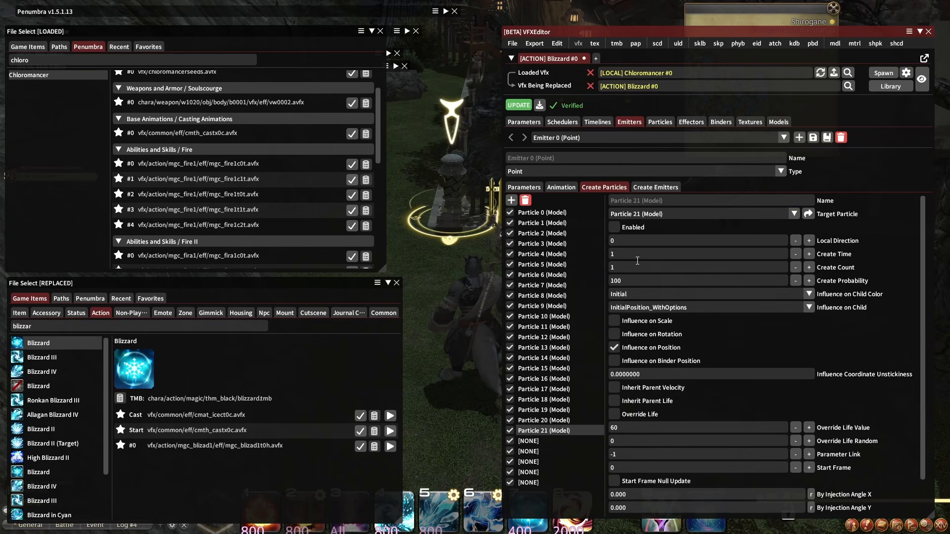
pyautogui.click(546, 441)
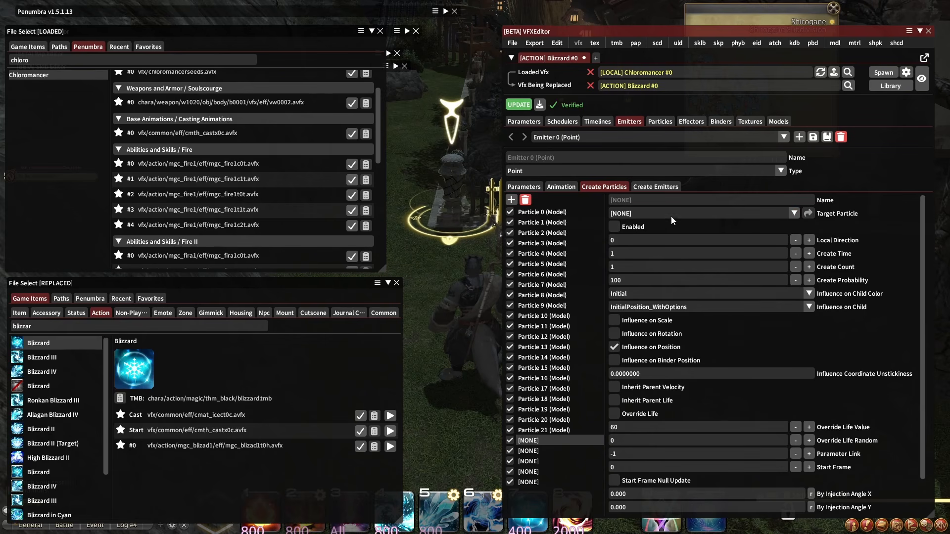
pyautogui.click(671, 216)
pyautogui.scroll(-6, 672, 247)
pyautogui.click(669, 251)
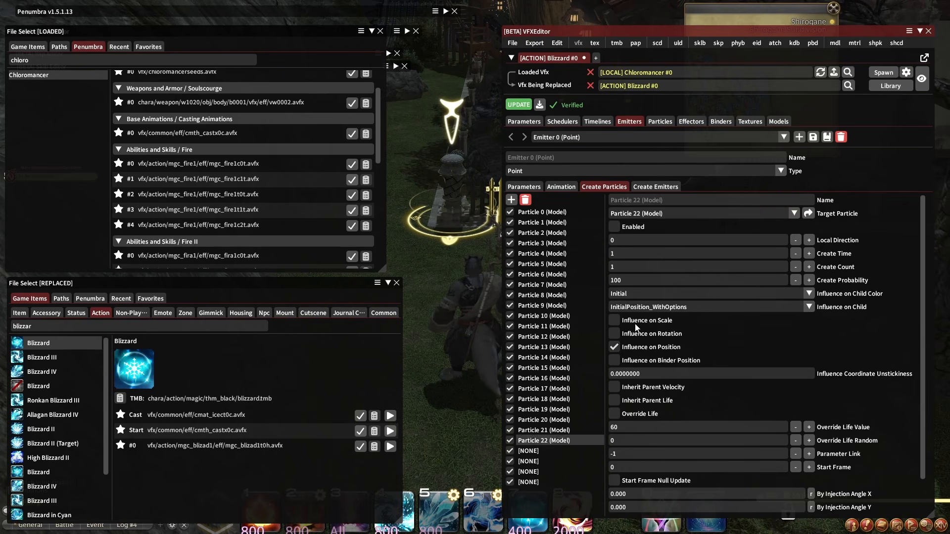
# Step: Set the targets of Emitter 0's twenty-fourth and twenty-fifth created-particle entries to Particle 23 and Particle 24
pyautogui.click(558, 451)
pyautogui.click(673, 214)
pyautogui.scroll(-7, 674, 257)
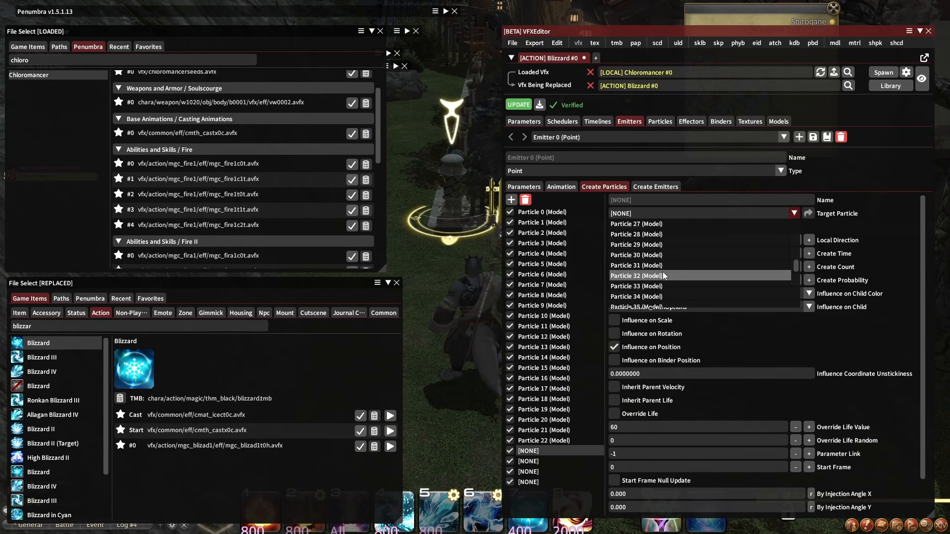
pyautogui.scroll(2, 653, 251)
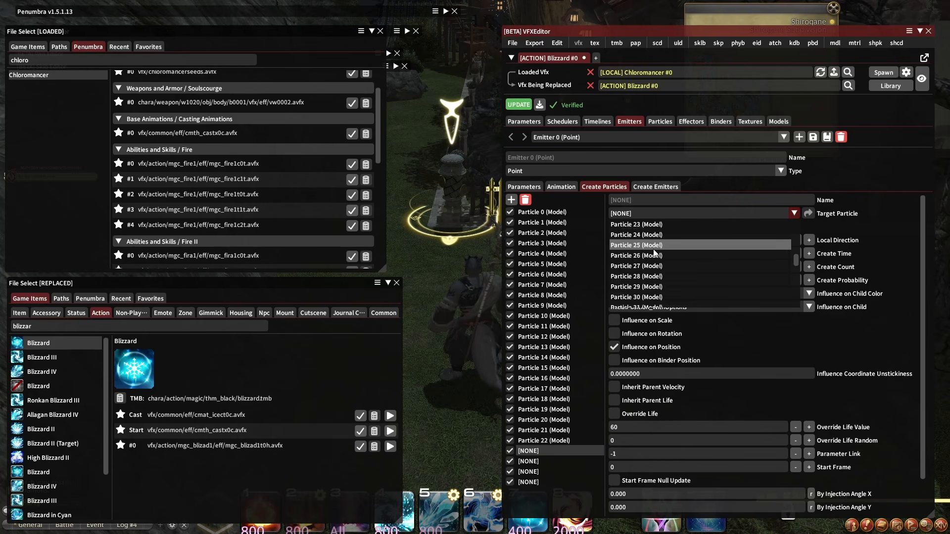
pyautogui.click(638, 224)
pyautogui.click(563, 462)
pyautogui.click(674, 213)
pyautogui.scroll(-8, 670, 247)
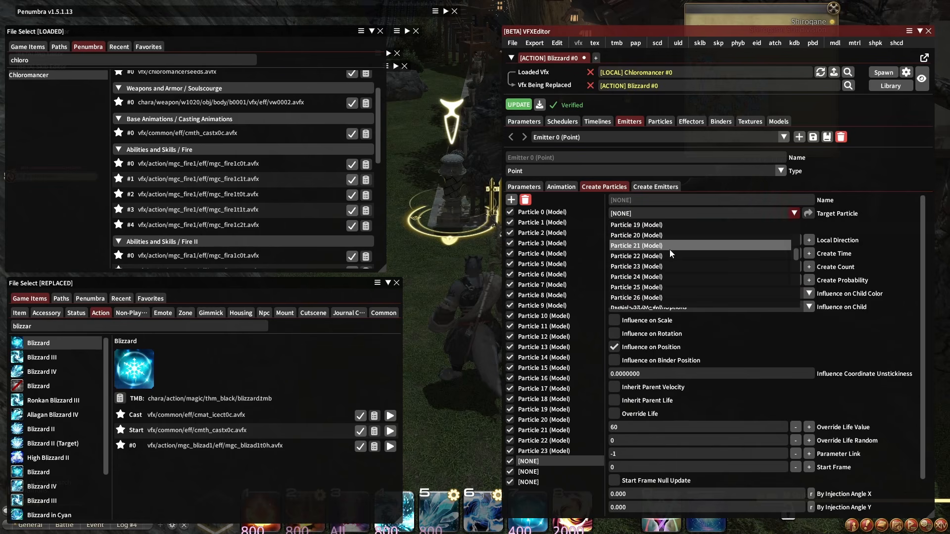
pyautogui.click(663, 276)
# Step: Set the targets of Emitter 0's twenty-sixth and twenty-seventh created-particle entries to Particle 25 and Particle 26
pyautogui.click(527, 472)
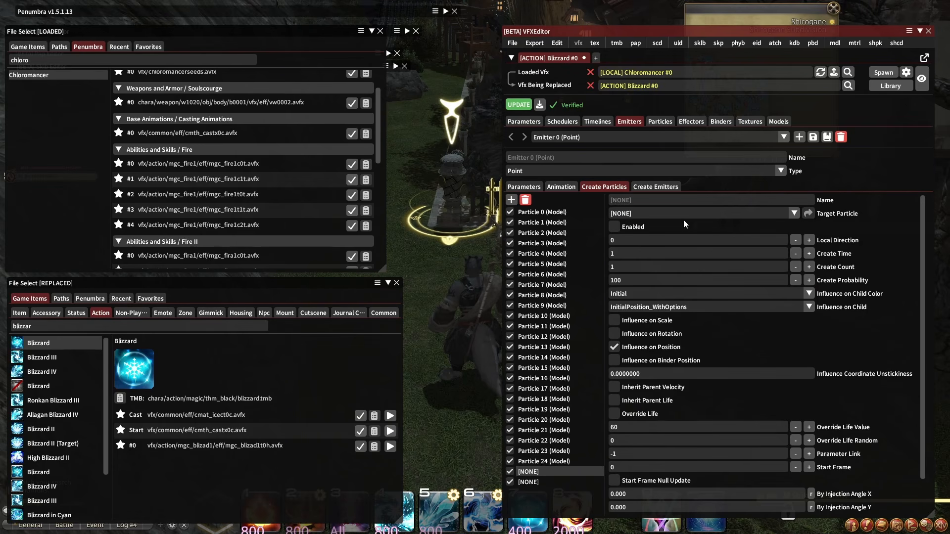
pyautogui.click(684, 214)
pyautogui.scroll(-6, 684, 259)
pyautogui.click(648, 287)
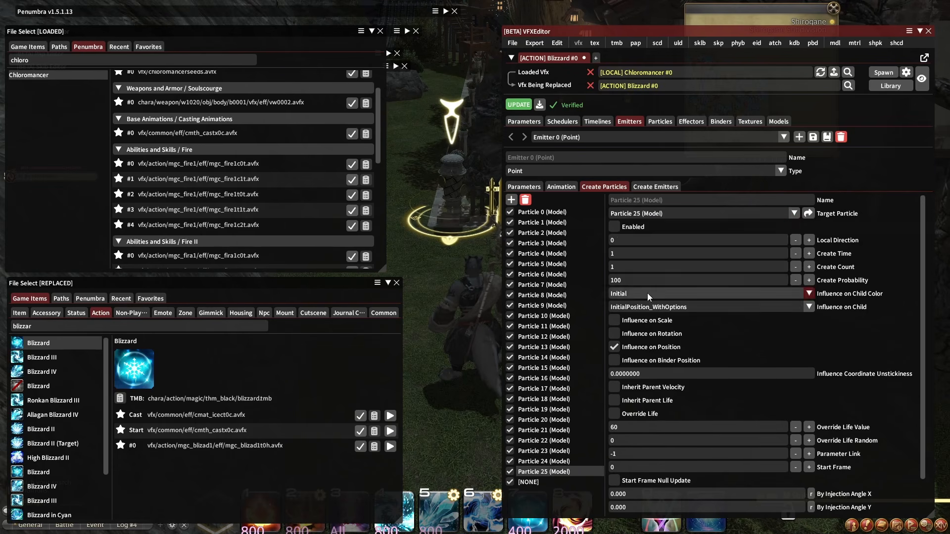
pyautogui.click(562, 478)
pyautogui.click(680, 211)
pyautogui.scroll(-8, 665, 255)
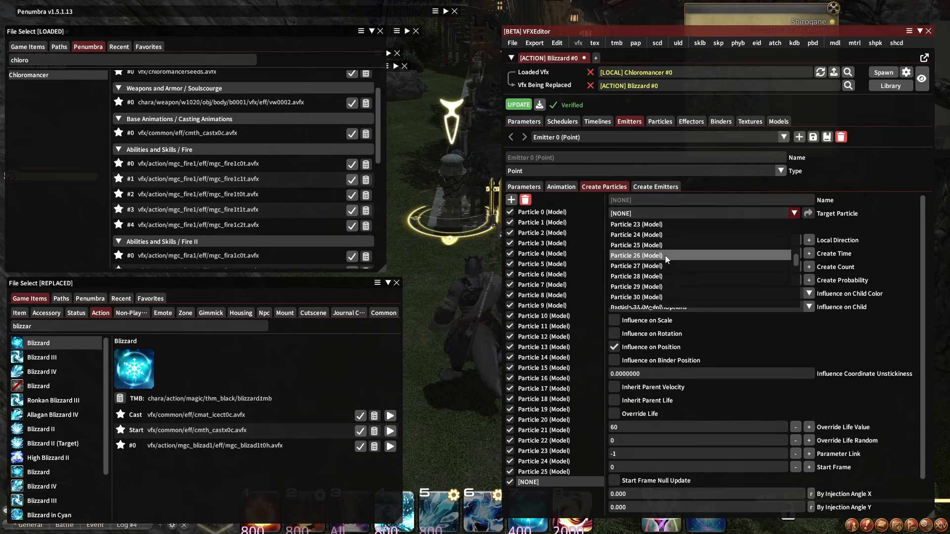
pyautogui.click(653, 298)
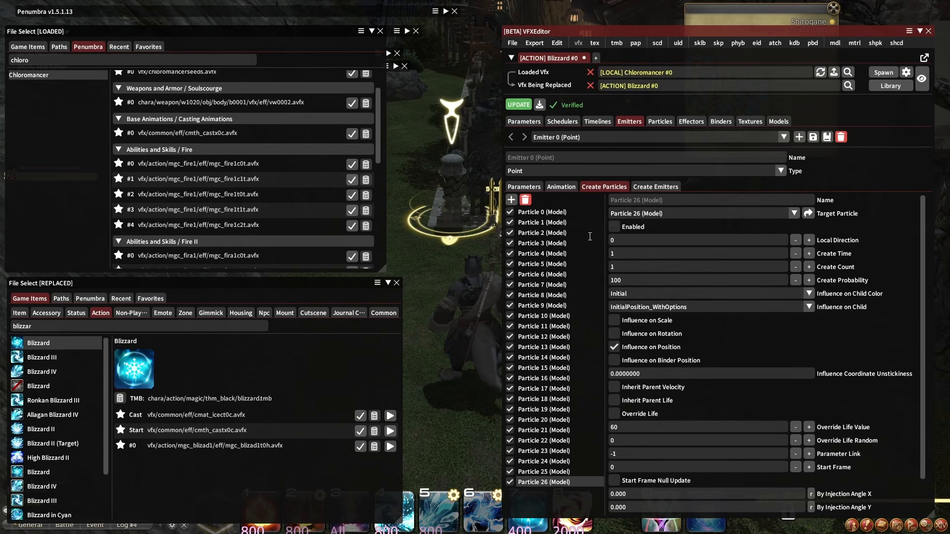
# Step: Add three blank created-particle entries to Emitter 0 and set the first one's target to Particle 27
pyautogui.click(511, 200)
pyautogui.click(511, 201)
pyautogui.click(563, 492)
pyautogui.click(657, 216)
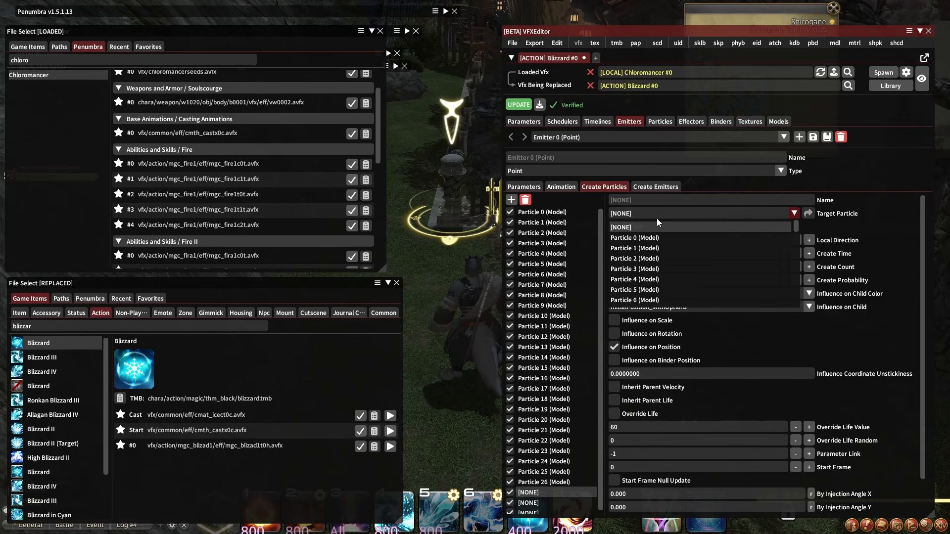
pyautogui.scroll(-8, 657, 249)
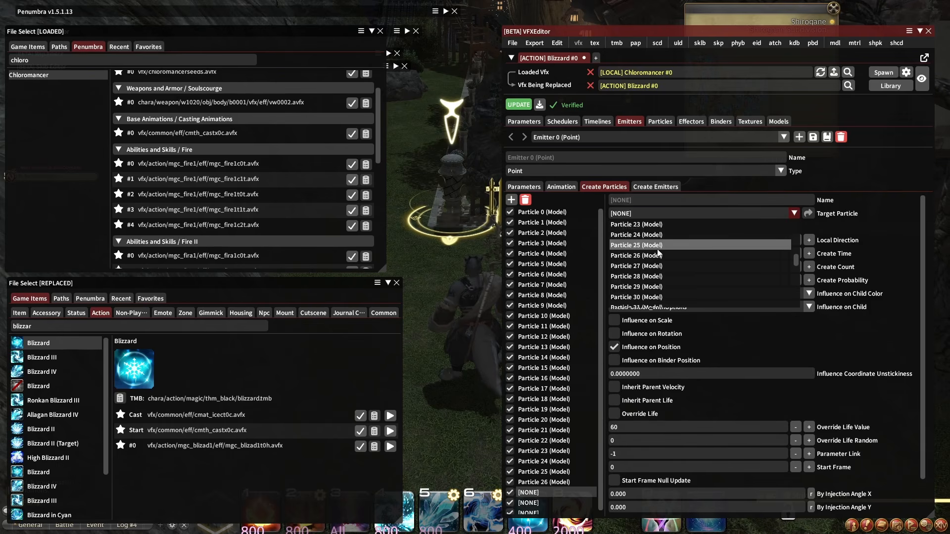
pyautogui.click(657, 265)
# Step: Set the targets of Emitter 0's last two blank created-particle entries to Particle 28 and Particle 29
pyautogui.click(544, 503)
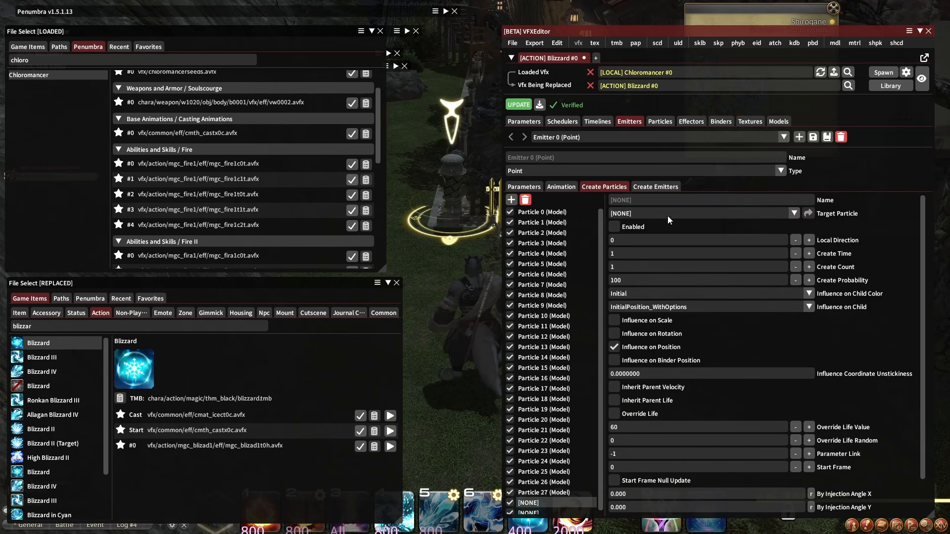
pyautogui.click(668, 216)
pyautogui.scroll(-9, 668, 257)
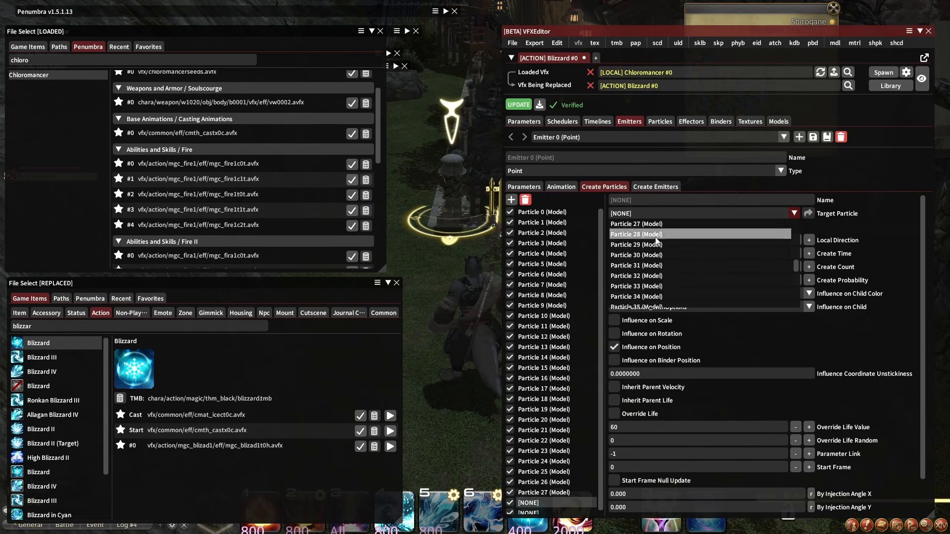
pyautogui.click(657, 234)
pyautogui.click(544, 512)
pyautogui.click(670, 215)
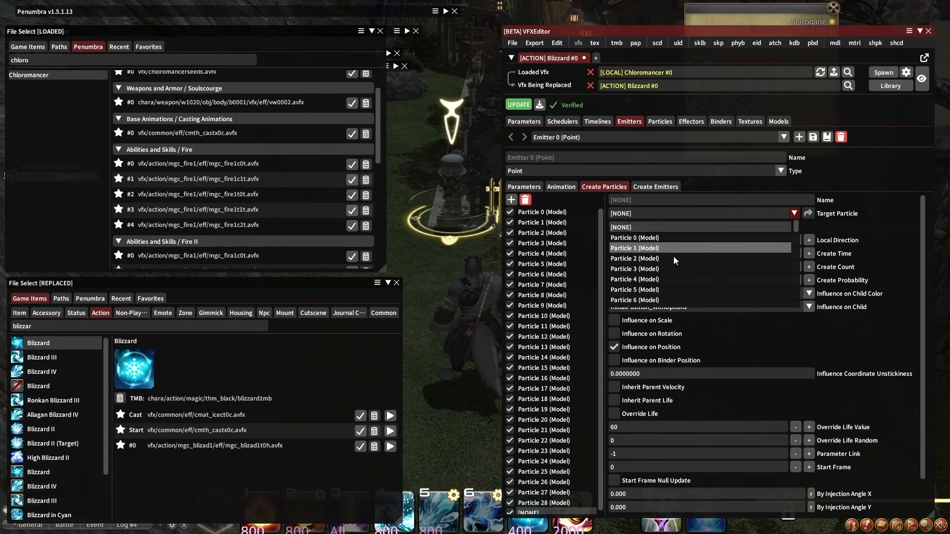
pyautogui.scroll(-10, 673, 257)
pyautogui.click(663, 245)
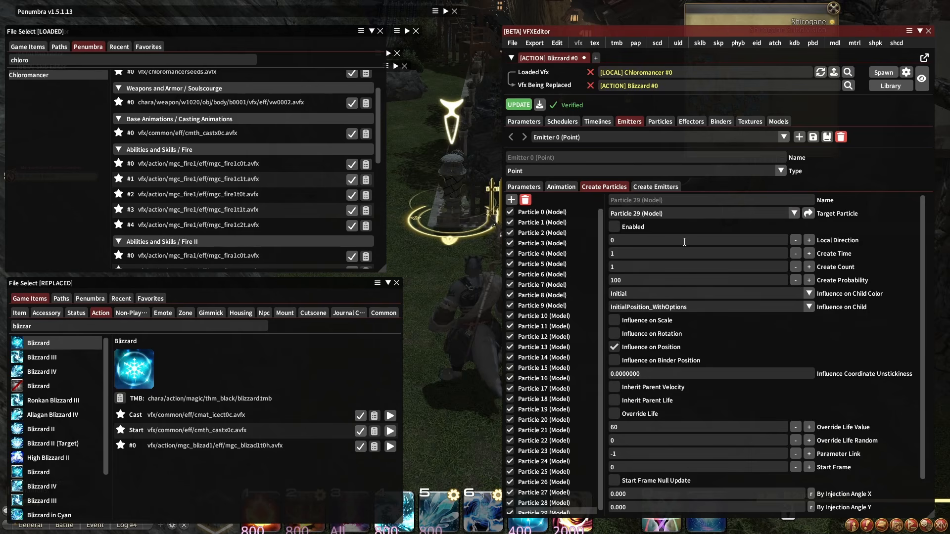
# Step: Set Influence on Child to AllAlways for Emitter 0's Particle 5 and Particle 6 entries
pyautogui.click(550, 232)
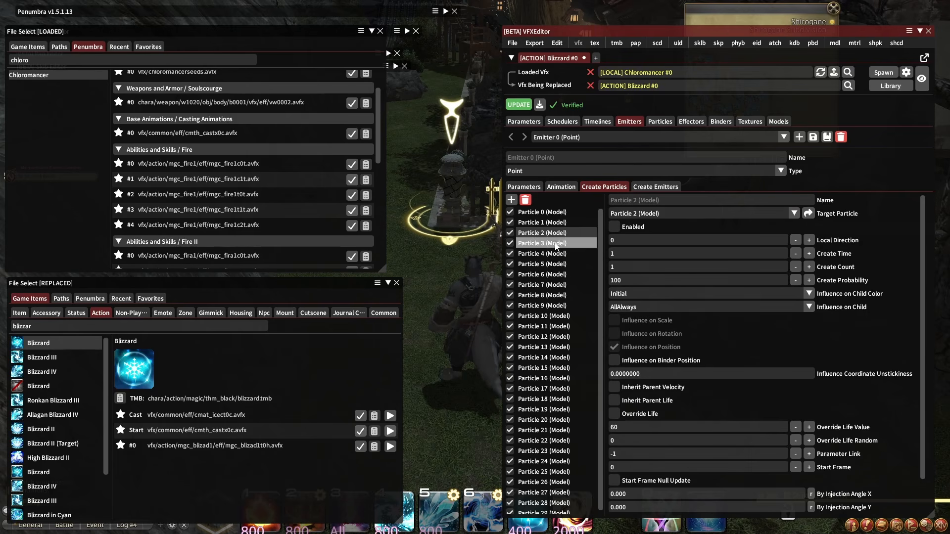
pyautogui.click(549, 263)
pyautogui.click(647, 307)
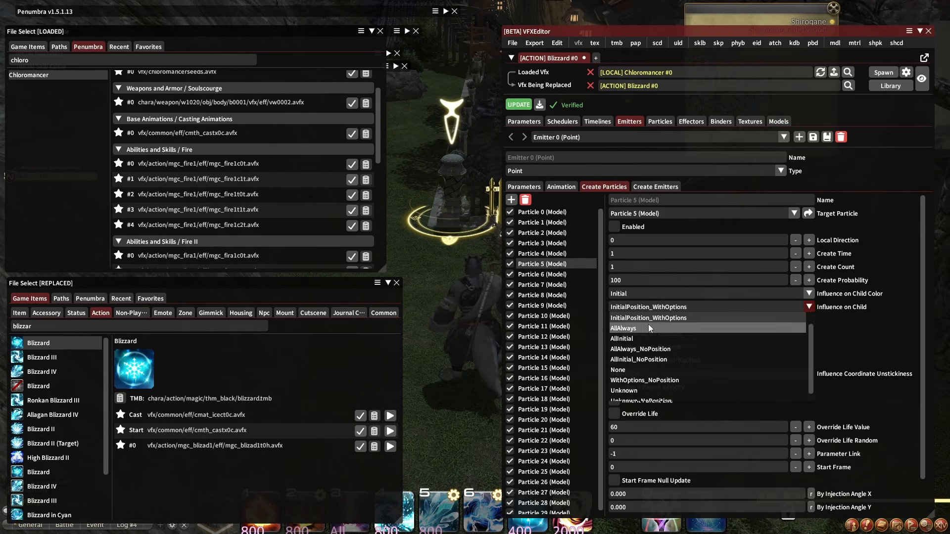
pyautogui.click(648, 328)
pyautogui.click(574, 275)
pyautogui.click(651, 307)
pyautogui.click(645, 327)
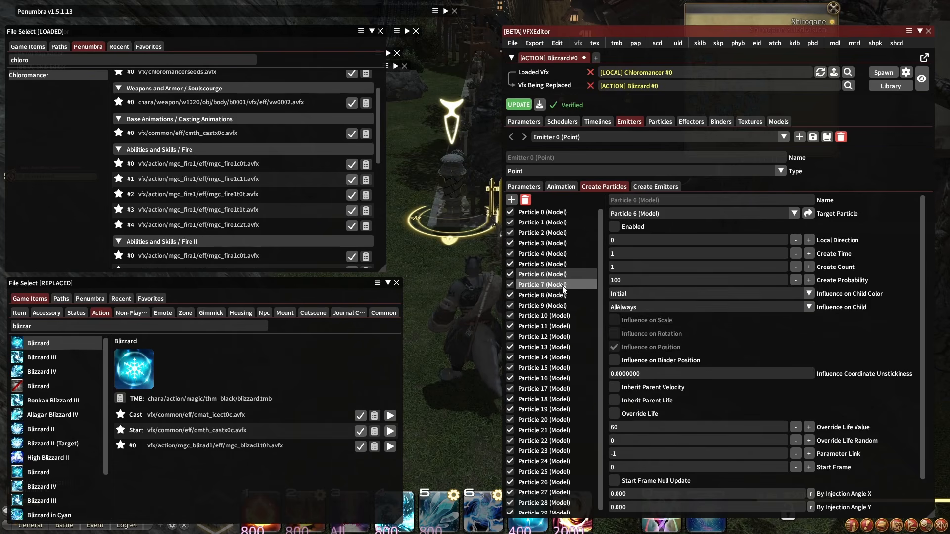
# Step: Set Influence on Child to AllAlways for Emitter 0's Particle 7 and Particle 8 entries
pyautogui.click(563, 286)
pyautogui.click(682, 307)
pyautogui.click(644, 328)
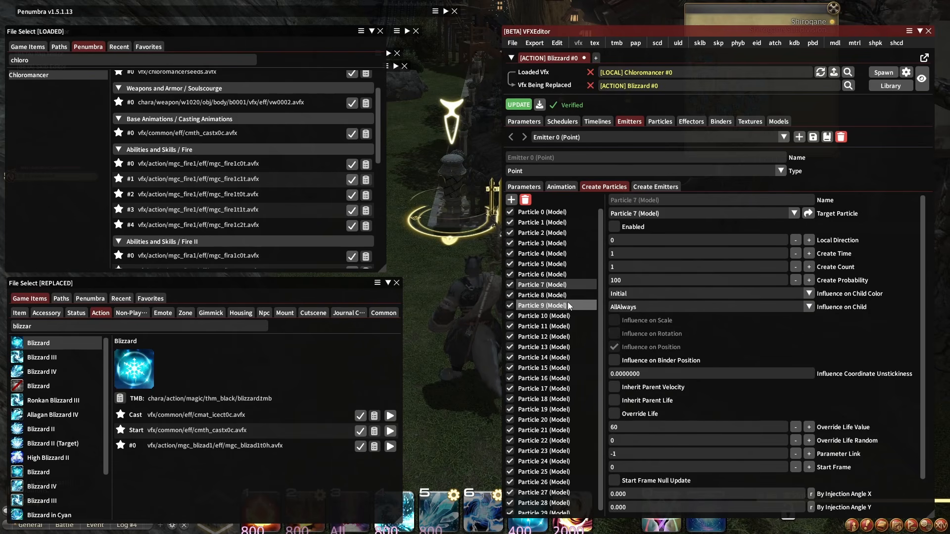
pyautogui.click(570, 296)
pyautogui.click(669, 307)
pyautogui.click(657, 327)
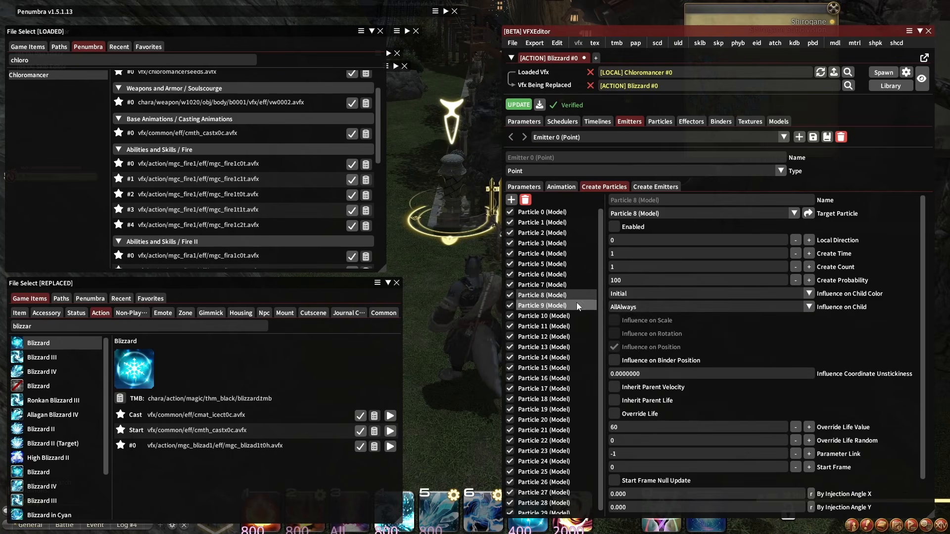
# Step: Set Influence on Child to AllAlways for Emitter 0's Particle 9 and Particle 10 entries
pyautogui.click(577, 304)
pyautogui.click(643, 306)
pyautogui.click(646, 327)
pyautogui.click(554, 316)
pyautogui.click(643, 307)
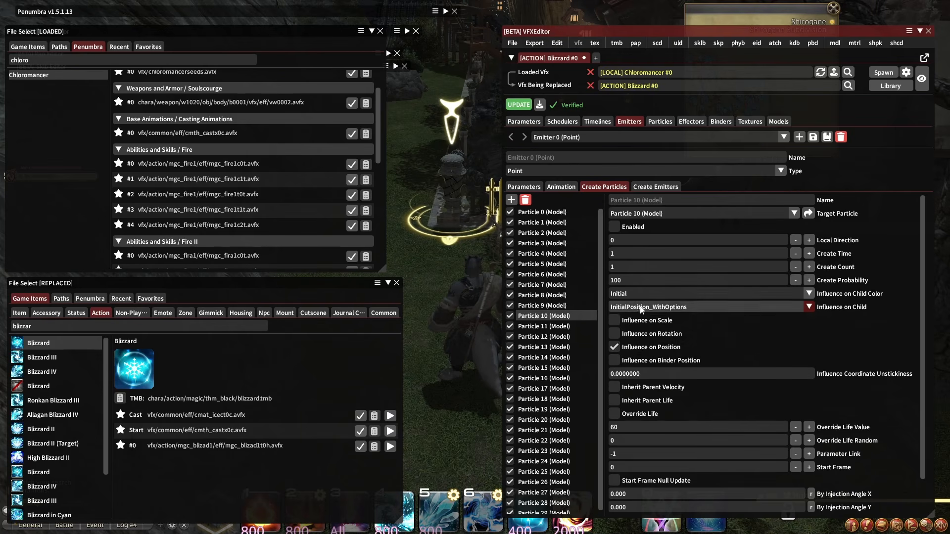
pyautogui.click(621, 327)
# Step: Set Influence on Child to AllAlways for Emitter 0's Particle 11 and Particle 12 entries
pyautogui.click(591, 326)
pyautogui.click(643, 306)
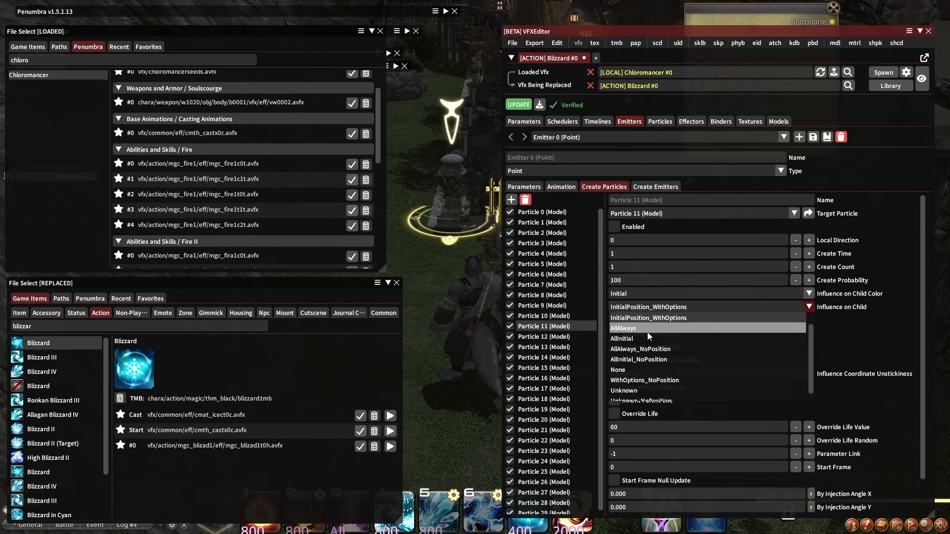
pyautogui.click(643, 327)
pyautogui.click(566, 336)
pyautogui.click(644, 306)
pyautogui.click(644, 327)
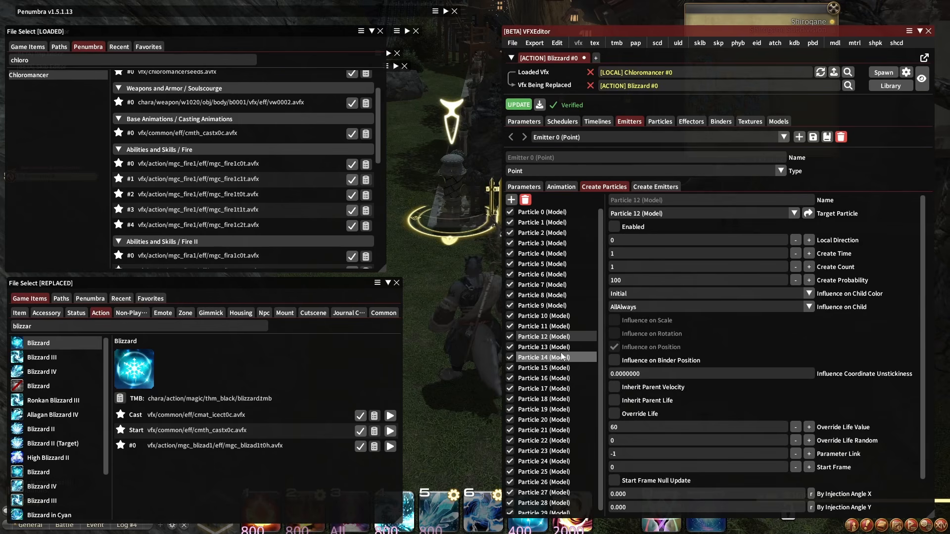
# Step: Set Influence on Child to AllAlways for Emitter 0's Particle 13 and Particle 14 entries
pyautogui.click(554, 347)
pyautogui.click(648, 306)
pyautogui.click(646, 327)
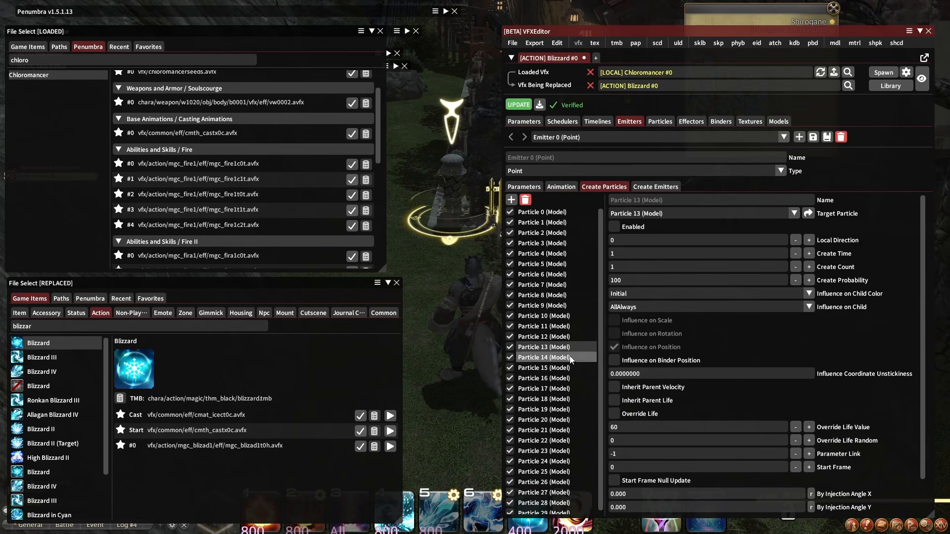
pyautogui.click(544, 357)
pyautogui.click(621, 307)
pyautogui.click(643, 327)
# Step: Set Influence on Child to AllAlways for Emitter 0's Particle 15 and Particle 16 entries
pyautogui.click(544, 367)
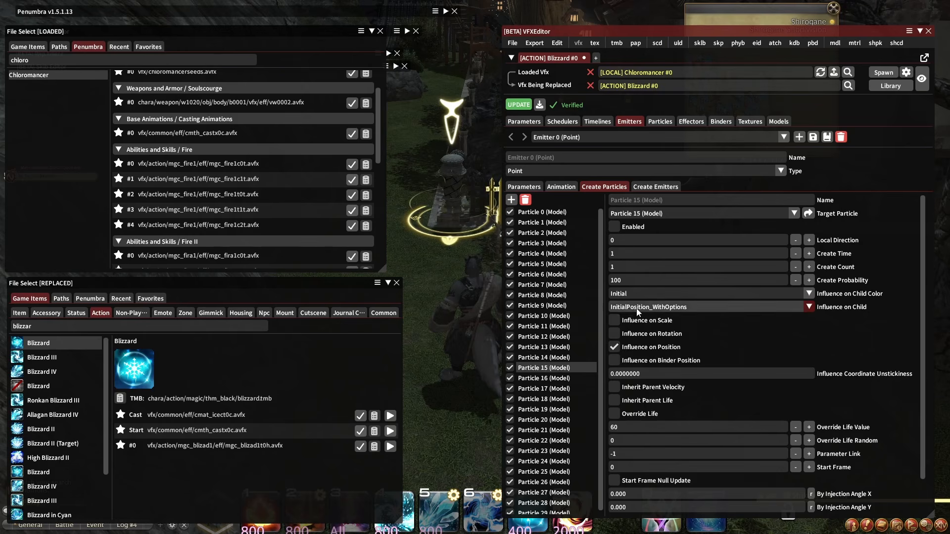
pyautogui.click(643, 307)
pyautogui.click(639, 328)
pyautogui.click(544, 378)
pyautogui.click(643, 307)
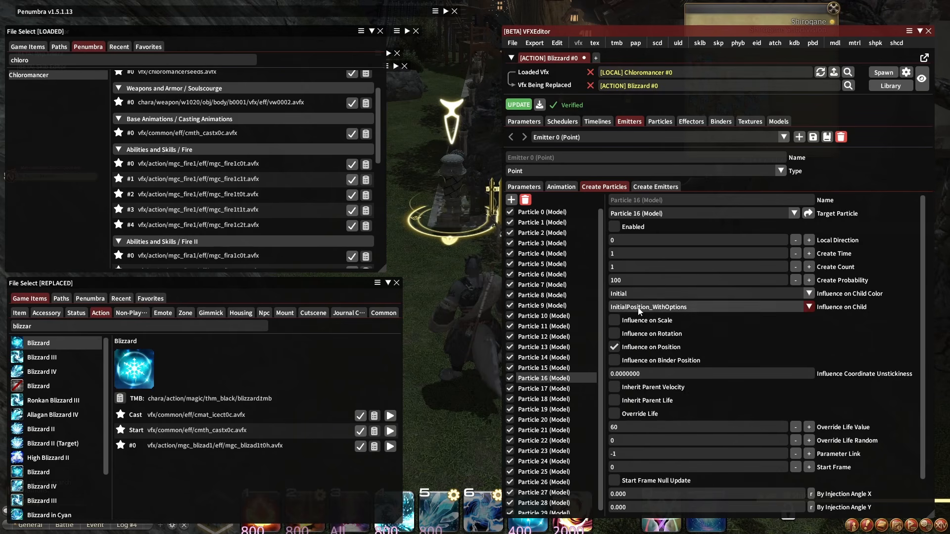
pyautogui.click(640, 327)
# Step: Set Influence on Child to AllAlways for Emitter 0's Particle 17 and Particle 18 entries
pyautogui.click(544, 388)
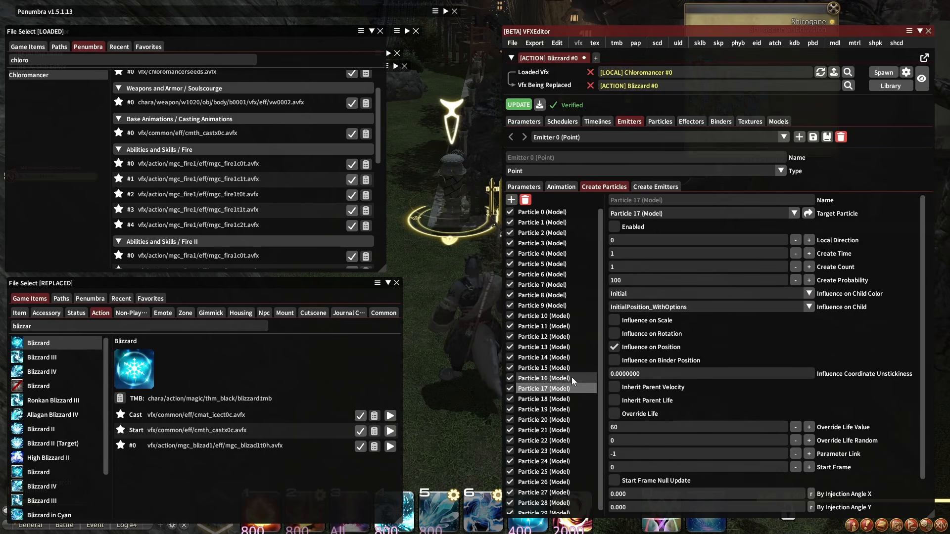
pyautogui.click(662, 308)
pyautogui.click(650, 328)
pyautogui.click(581, 397)
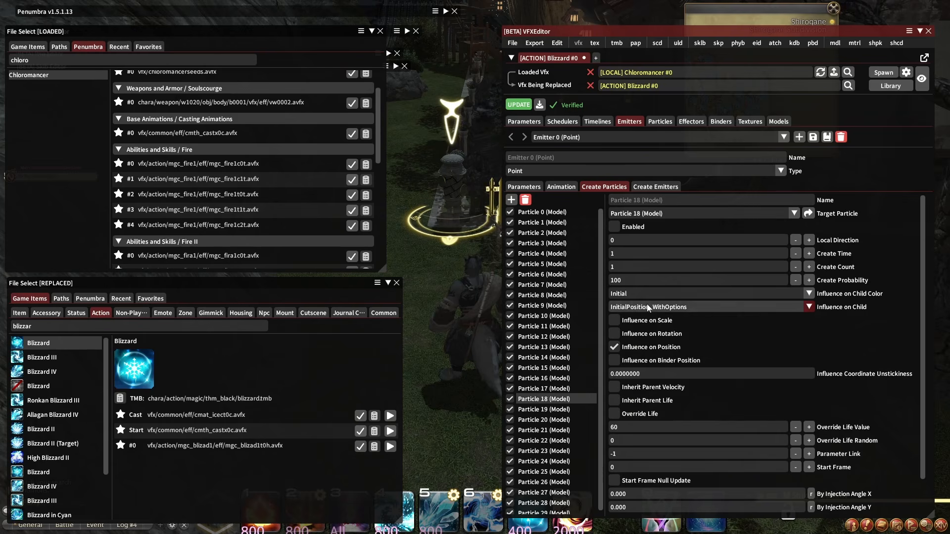
pyautogui.click(646, 307)
pyautogui.click(654, 328)
# Step: Set Influence on Child to AllAlways for Emitter 0's Particle 19 and Particle 20 entries
pyautogui.click(545, 409)
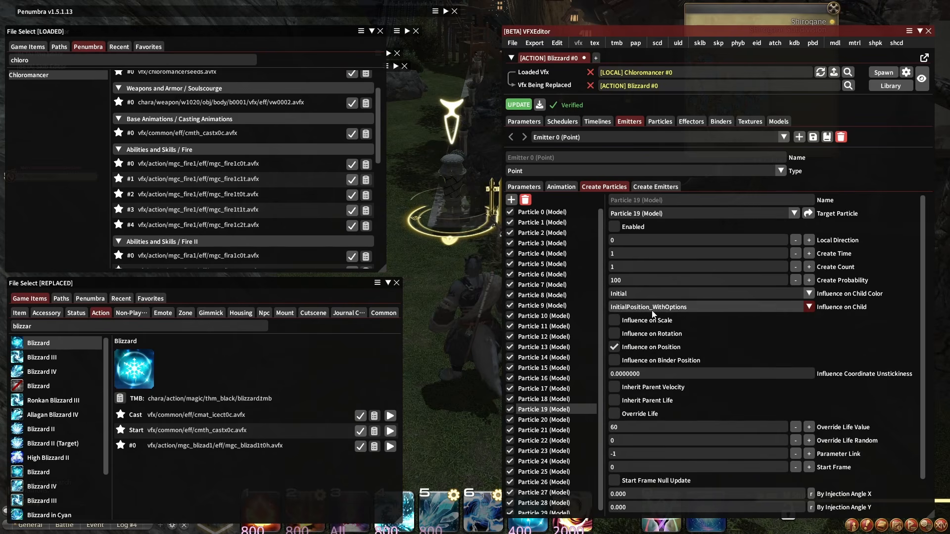
pyautogui.click(646, 307)
pyautogui.click(657, 328)
pyautogui.click(544, 420)
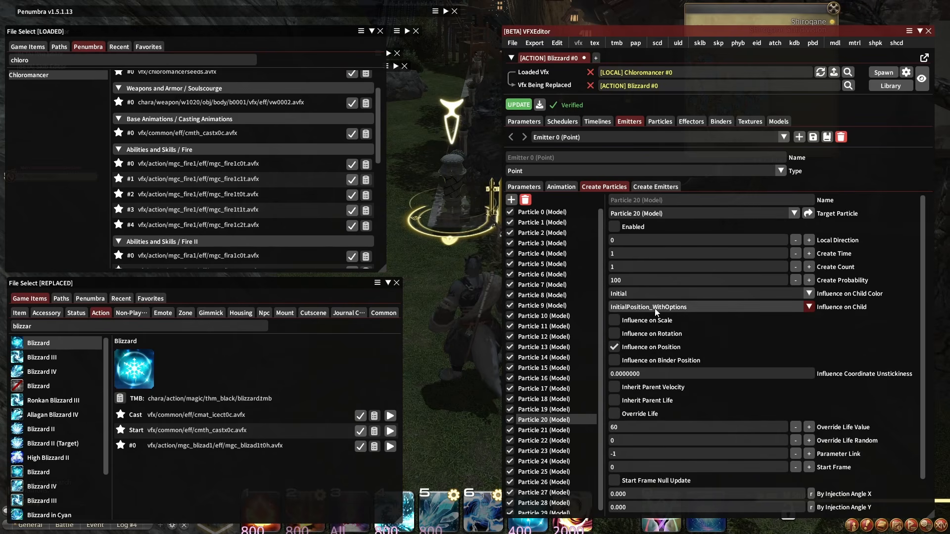
pyautogui.click(654, 307)
pyautogui.click(653, 329)
# Step: Set Influence on Child to AllAlways for Emitter 0's Particle 21 and Particle 22 entries
pyautogui.click(569, 427)
pyautogui.click(651, 307)
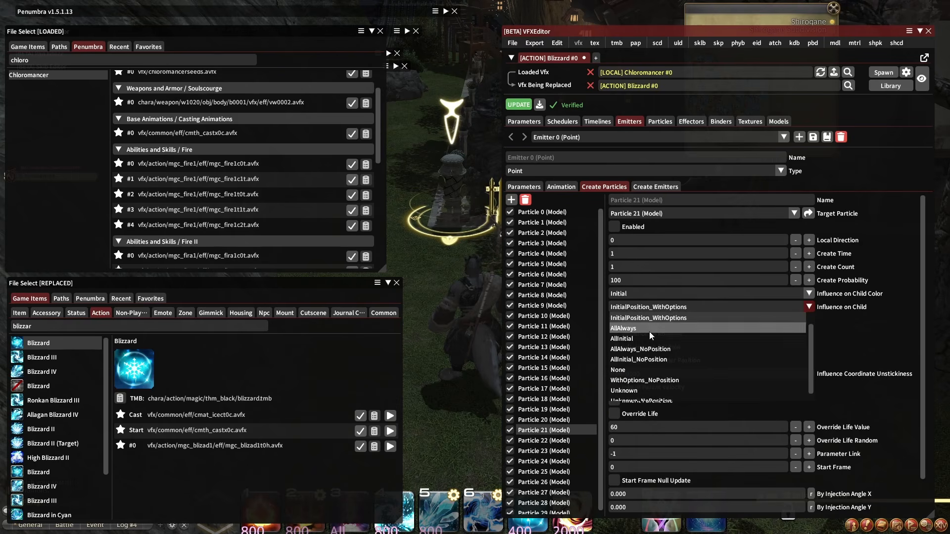
pyautogui.click(649, 328)
pyautogui.click(569, 440)
pyautogui.click(661, 307)
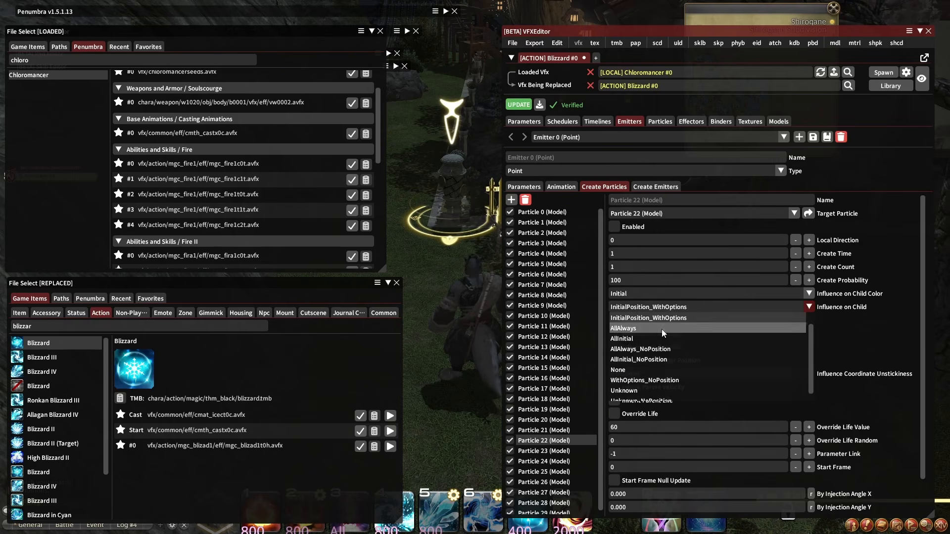
pyautogui.click(661, 329)
# Step: Set Influence on Child to AllAlways for Emitter 0's Particle 23 and Particle 24 entries
pyautogui.click(560, 451)
pyautogui.click(661, 308)
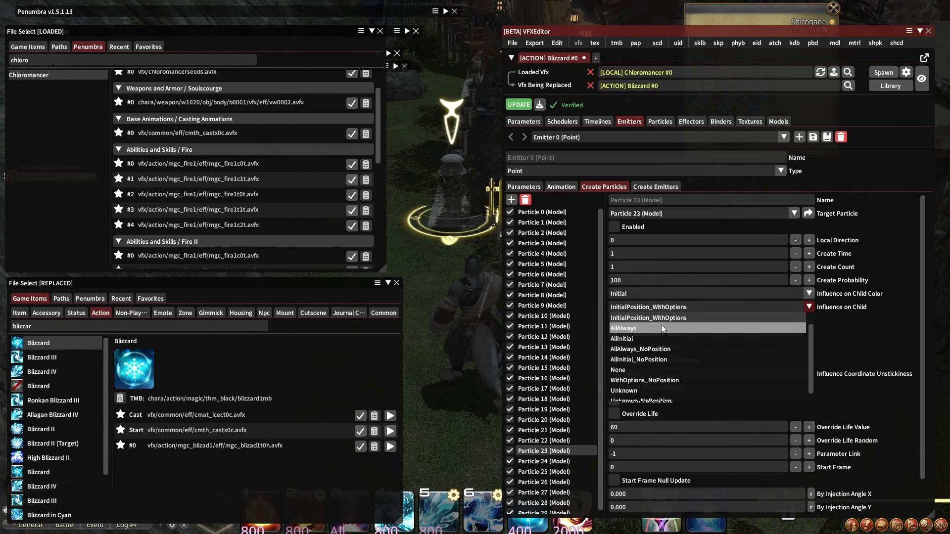
pyautogui.click(661, 325)
pyautogui.click(564, 461)
pyautogui.click(672, 307)
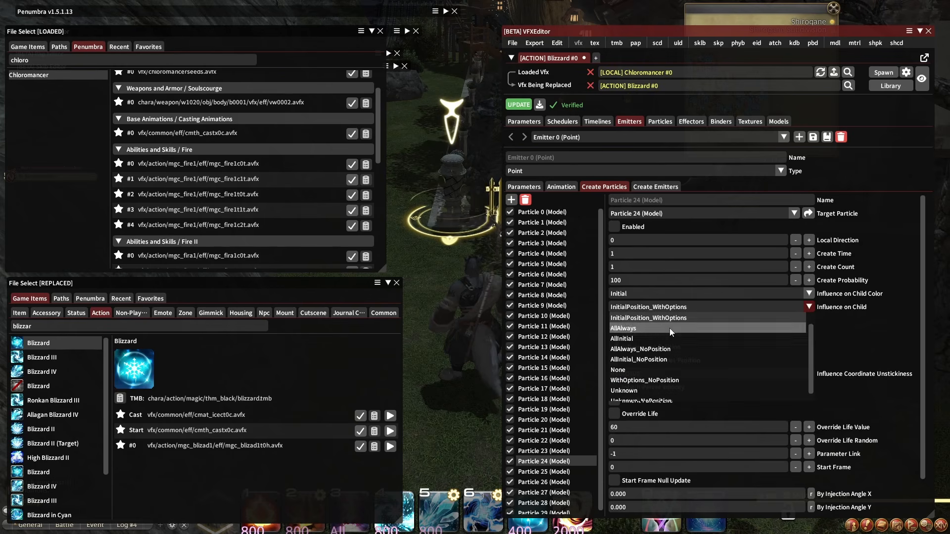
pyautogui.click(670, 328)
# Step: Set Influence on Child to AllAlways for Emitter 0's Particle 25 and Particle 26 entries
pyautogui.click(569, 471)
pyautogui.click(679, 308)
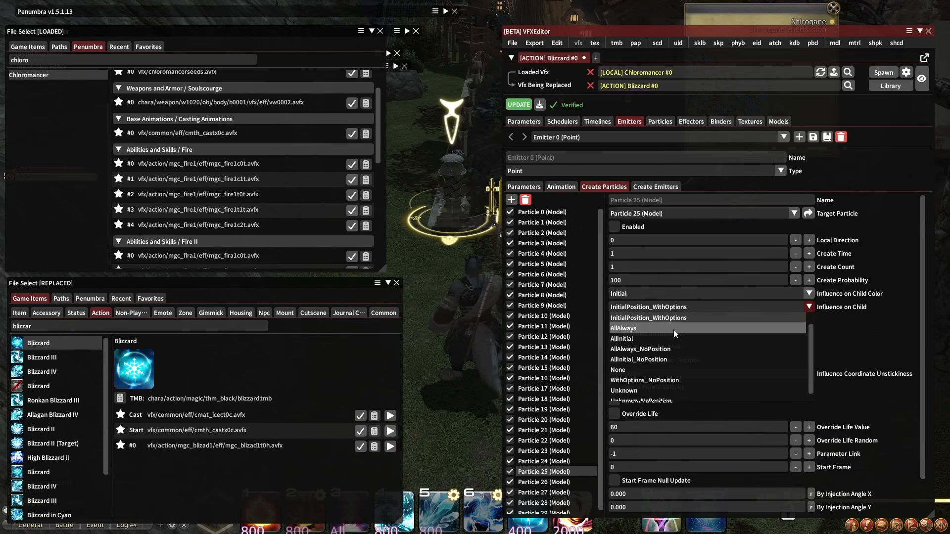
pyautogui.click(673, 329)
pyautogui.click(564, 482)
pyautogui.click(682, 308)
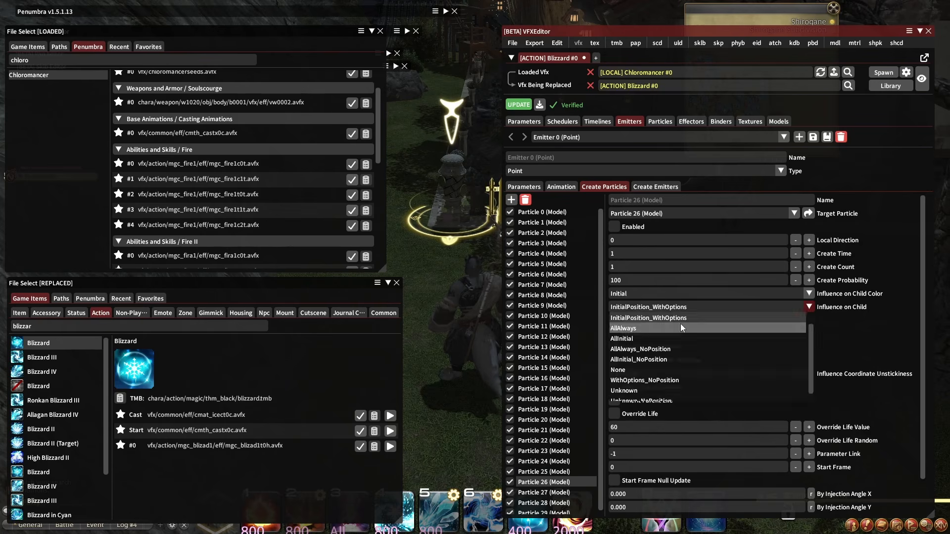
pyautogui.click(680, 324)
# Step: Set Influence on Child to AllAlways for Emitter 0's Particle 27, Particle 28 and Particle 29 entries
pyautogui.click(564, 492)
pyautogui.click(687, 308)
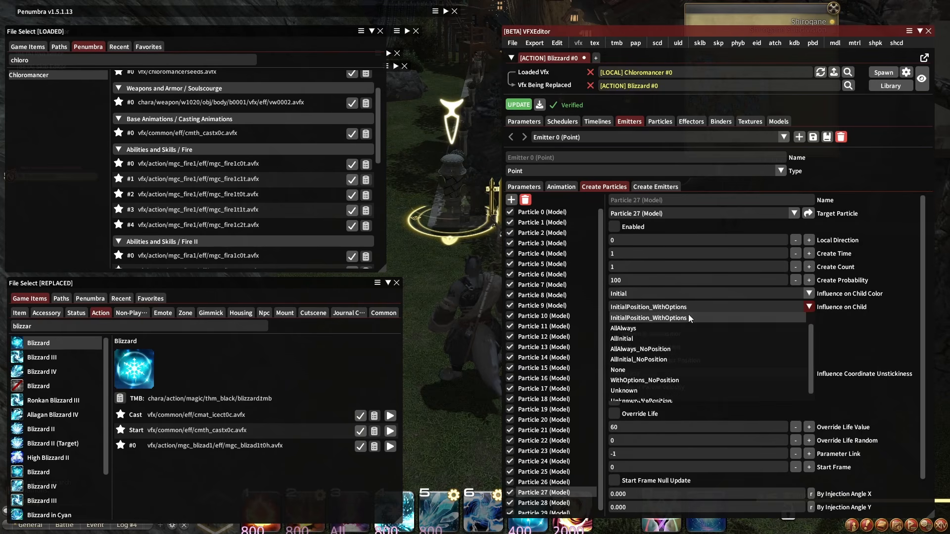
pyautogui.click(679, 329)
pyautogui.click(564, 502)
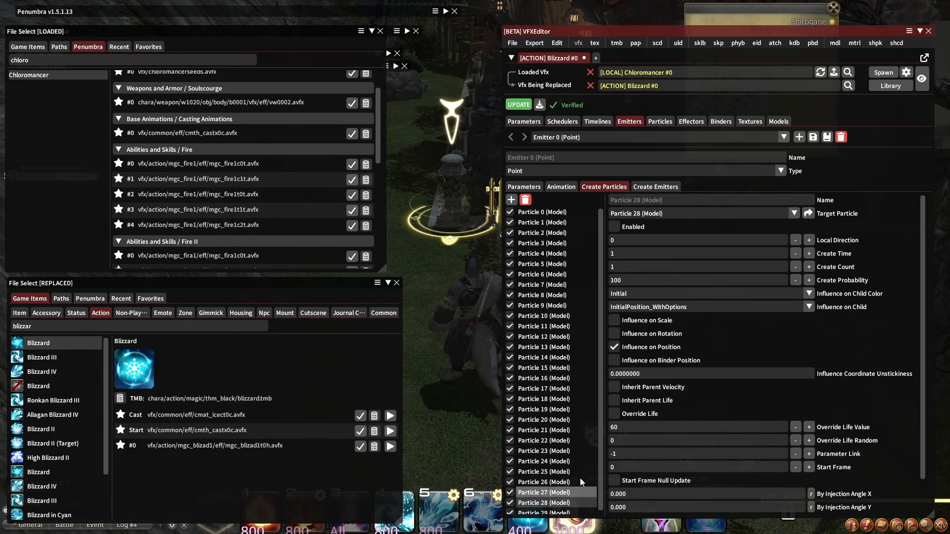
pyautogui.click(685, 307)
pyautogui.click(678, 328)
pyautogui.click(564, 513)
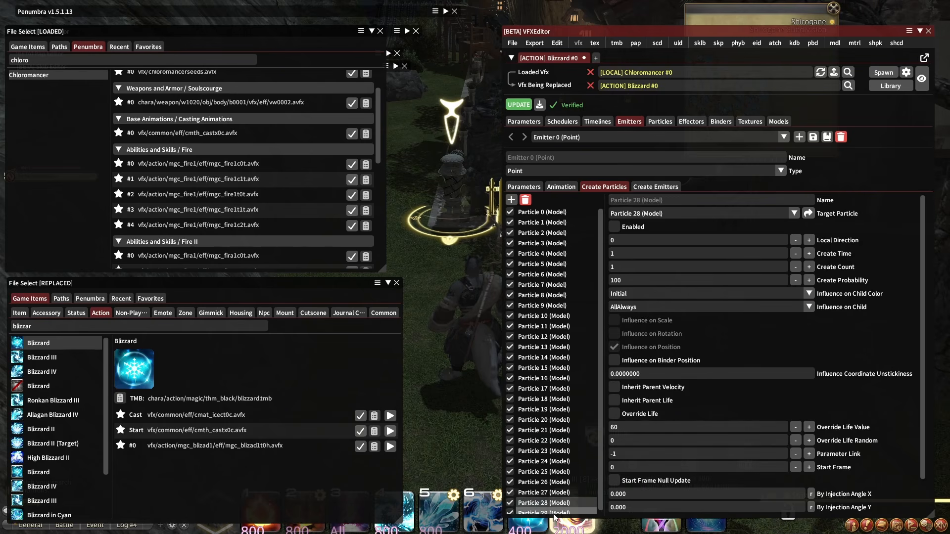
pyautogui.click(698, 308)
pyautogui.click(693, 328)
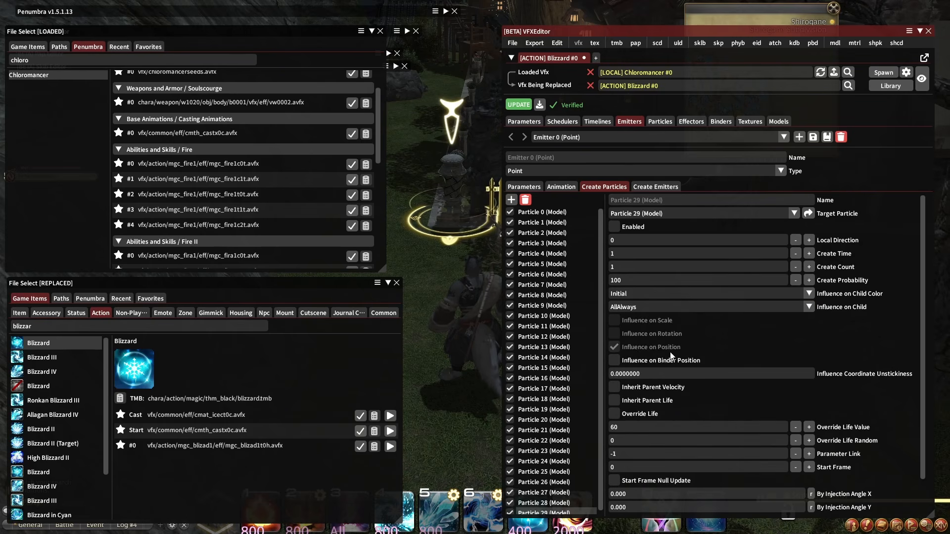
# Step: Set Generate Delay for Emitter 0's Particle 28 down to Particle 25 entries to each particle's own number
pyautogui.scroll(-1, 670, 355)
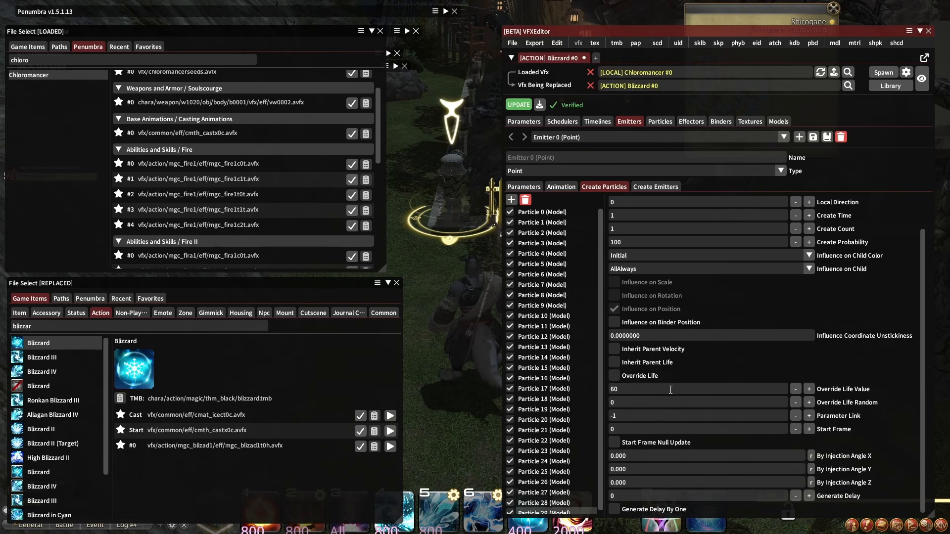
pyautogui.click(544, 502)
pyautogui.click(638, 497)
pyautogui.write('2')
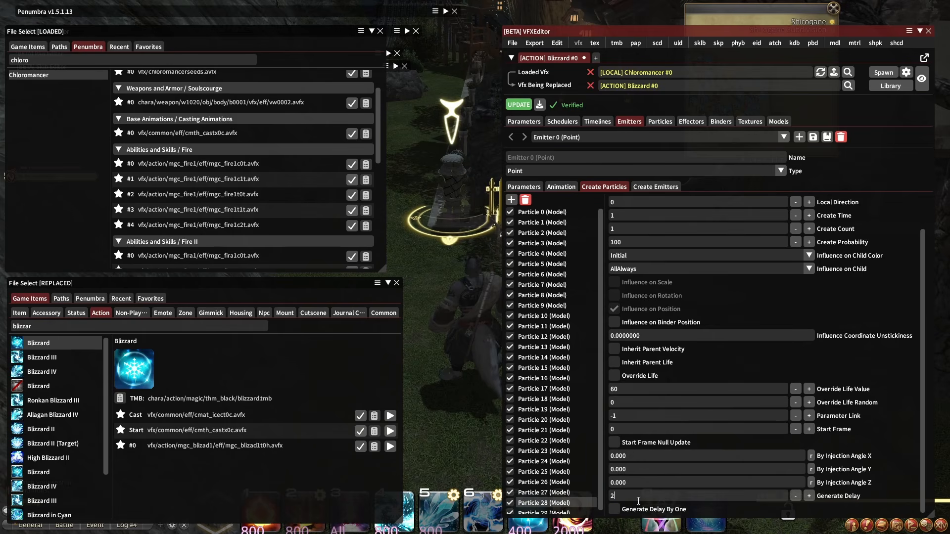
pyautogui.write('7')
pyautogui.click(580, 492)
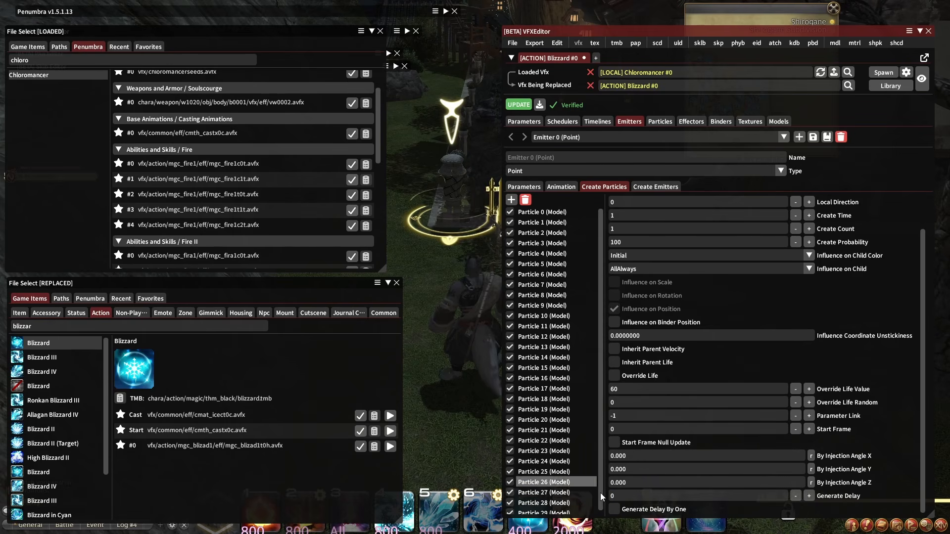
pyautogui.click(572, 471)
pyautogui.click(618, 496)
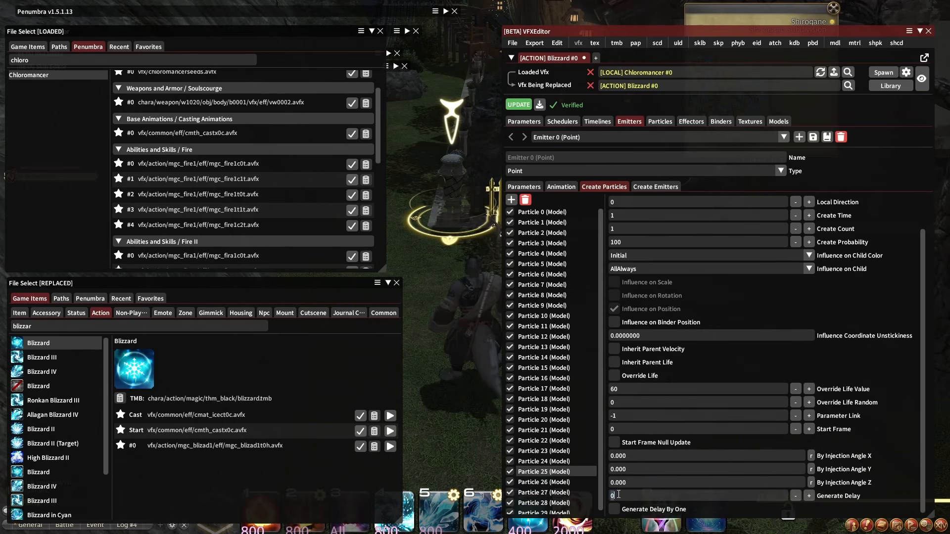
# Step: Set Generate Delay for Emitter 0's Particle 24 down to Particle 19 entries to each particle's own number
pyautogui.click(569, 442)
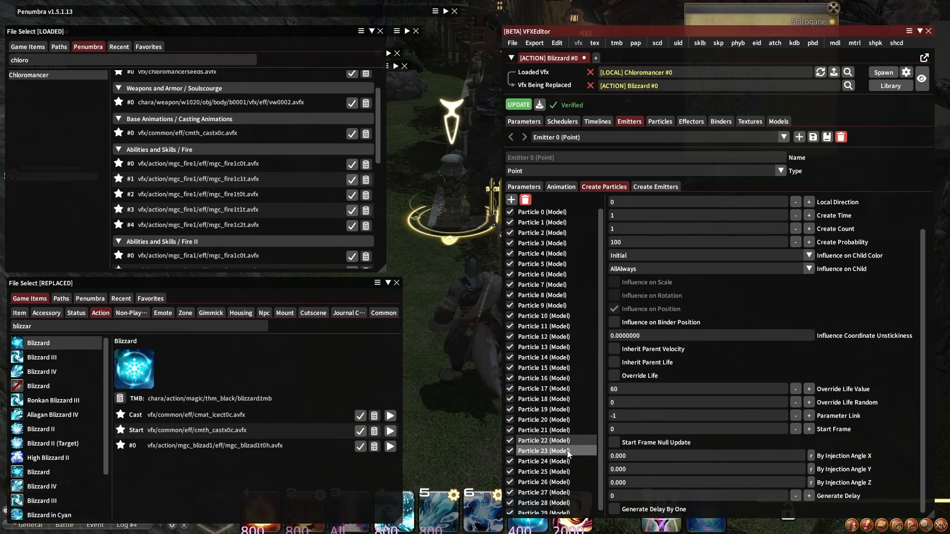
pyautogui.click(574, 440)
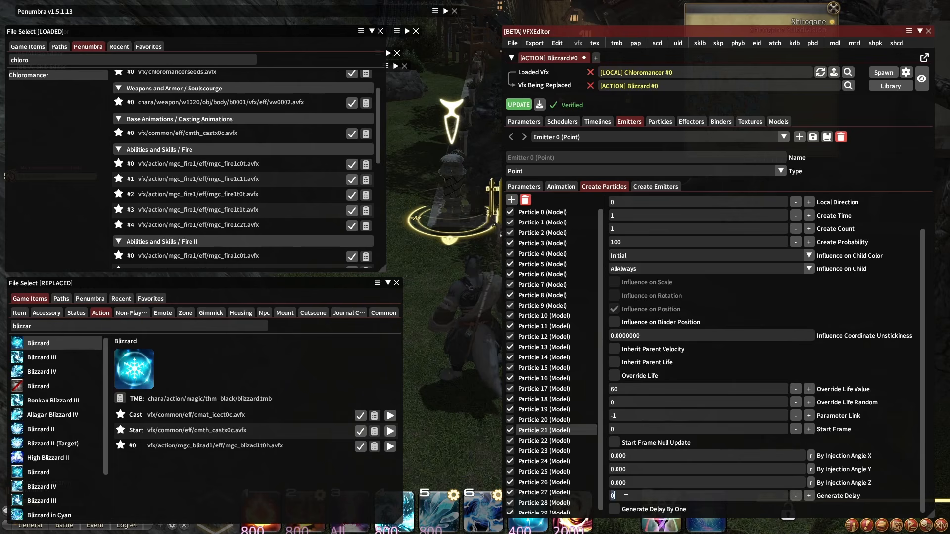
pyautogui.click(646, 496)
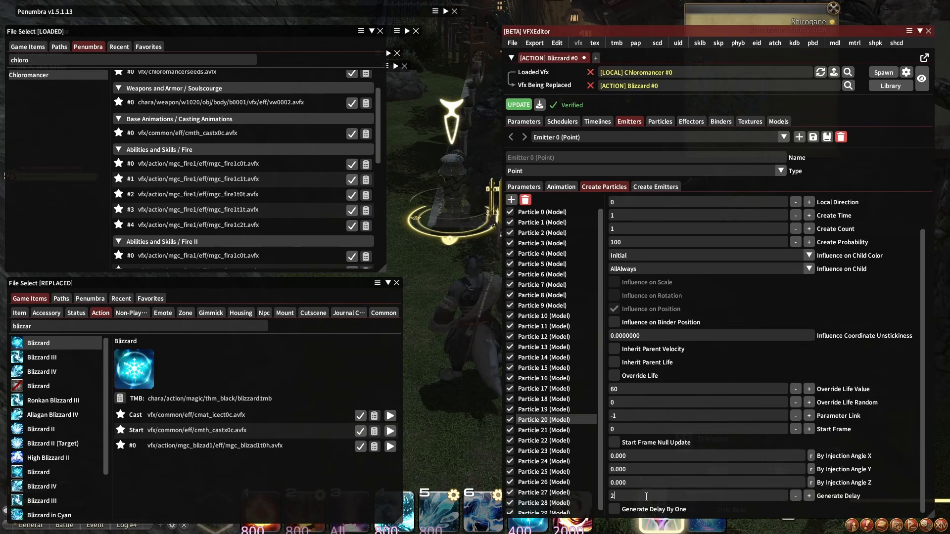
pyautogui.click(564, 409)
pyautogui.click(625, 495)
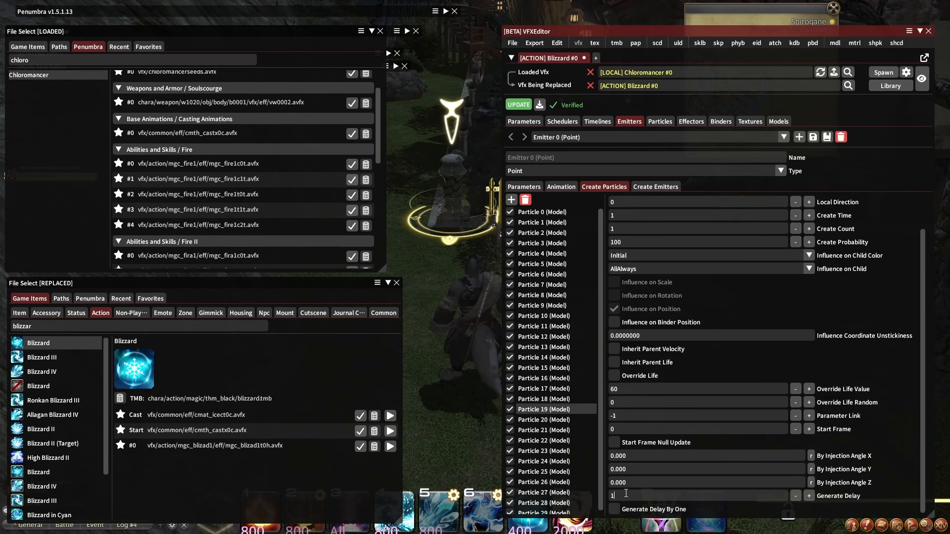
# Step: Set Generate Delay for Emitter 0's Particle 18 down to Particle 14 entries to each particle's own number
pyautogui.click(544, 399)
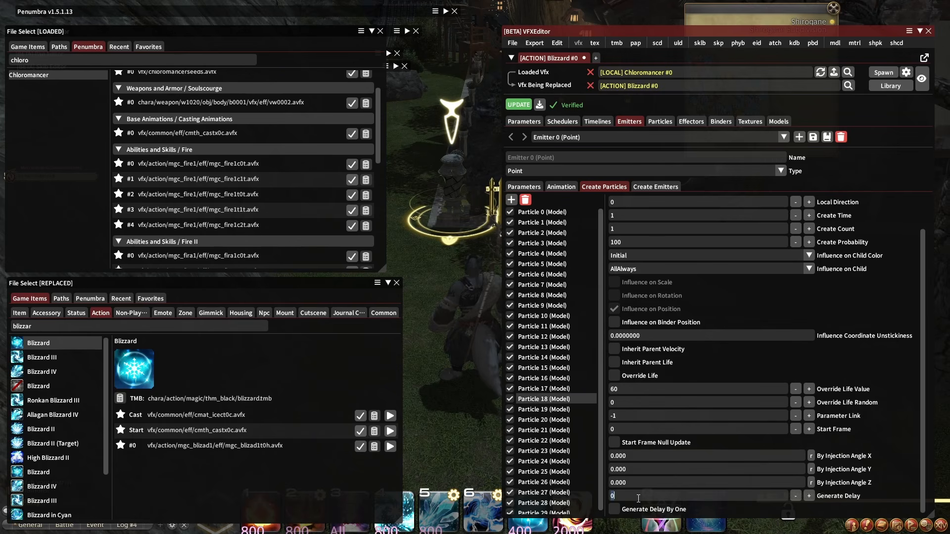
pyautogui.click(559, 389)
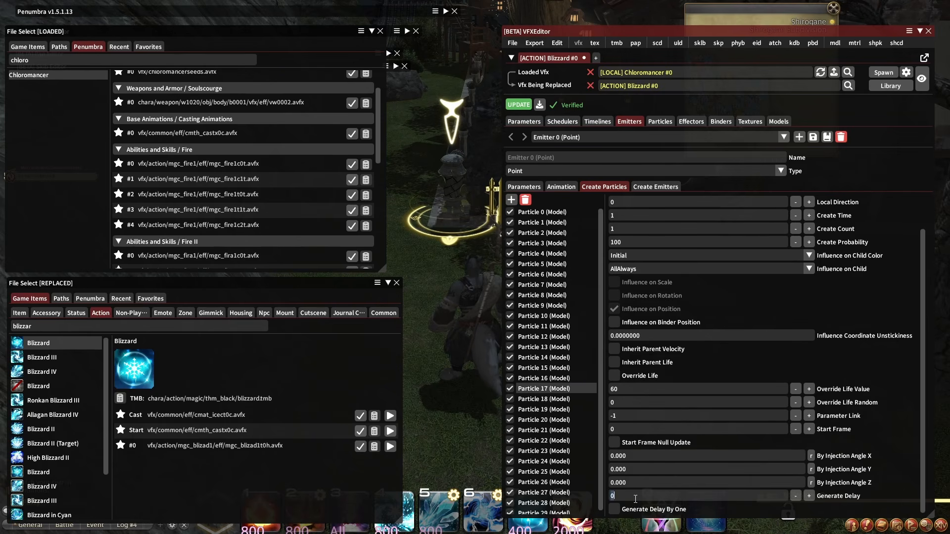
pyautogui.click(544, 378)
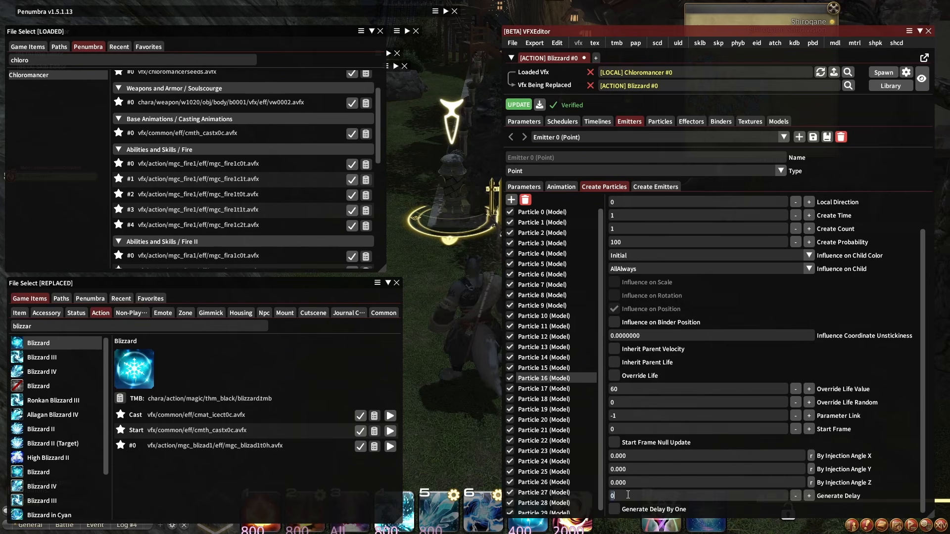
pyautogui.click(544, 367)
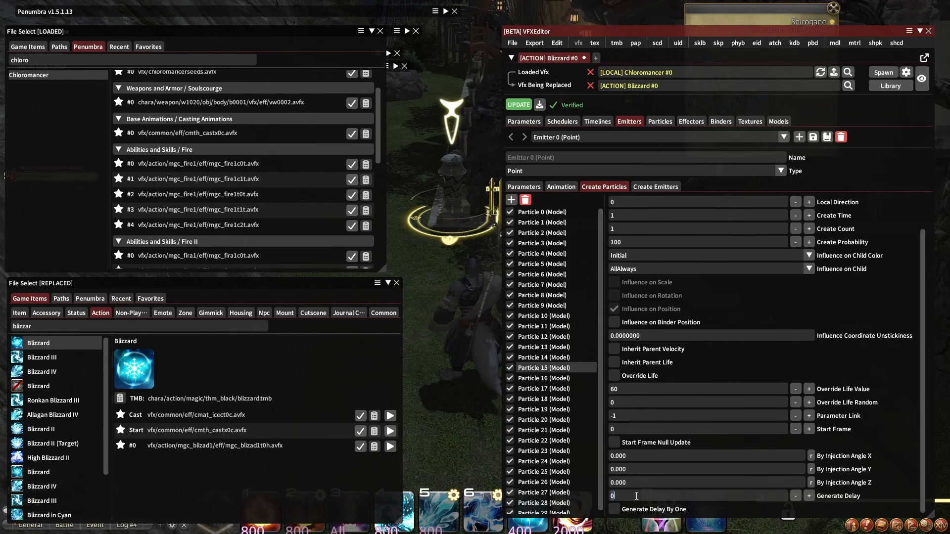
pyautogui.click(562, 358)
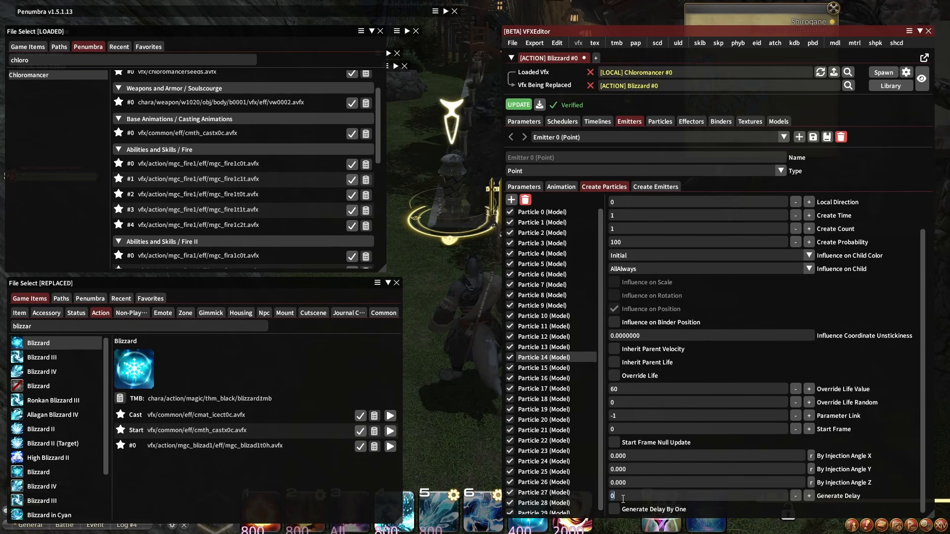
# Step: Set Generate Delay for Emitter 0's Particle 13 down to Particle 10 entries to each particle's own number, such as 11 for Particle 11
pyautogui.click(544, 347)
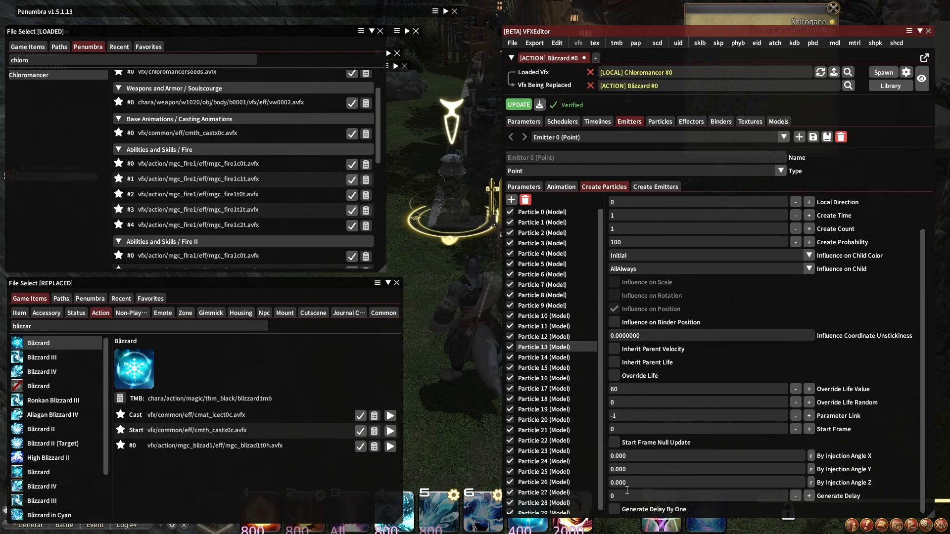
pyautogui.click(549, 336)
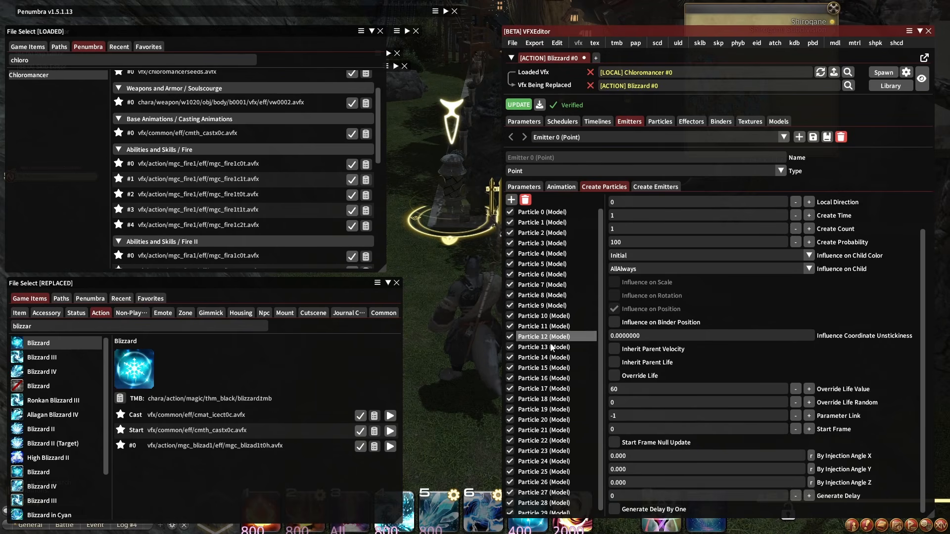
pyautogui.click(564, 327)
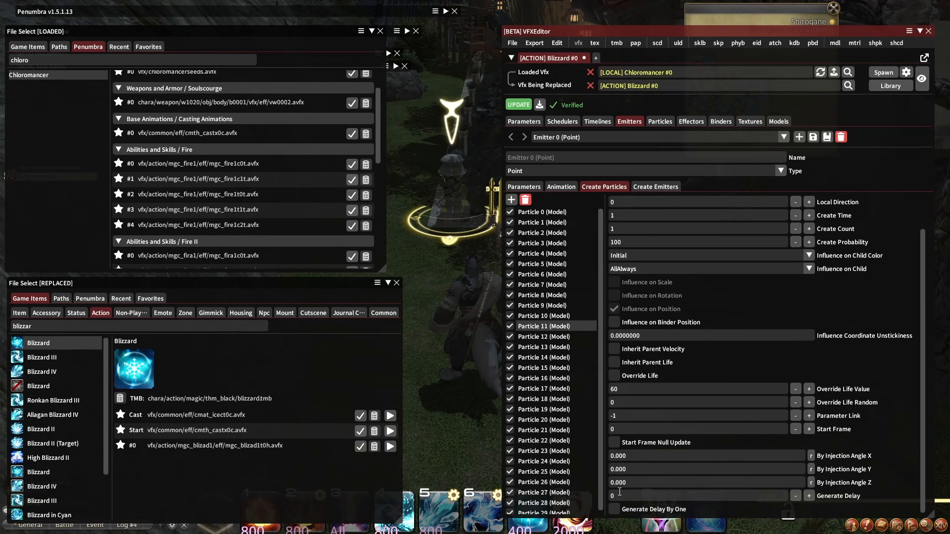
pyautogui.write('11')
pyautogui.click(544, 316)
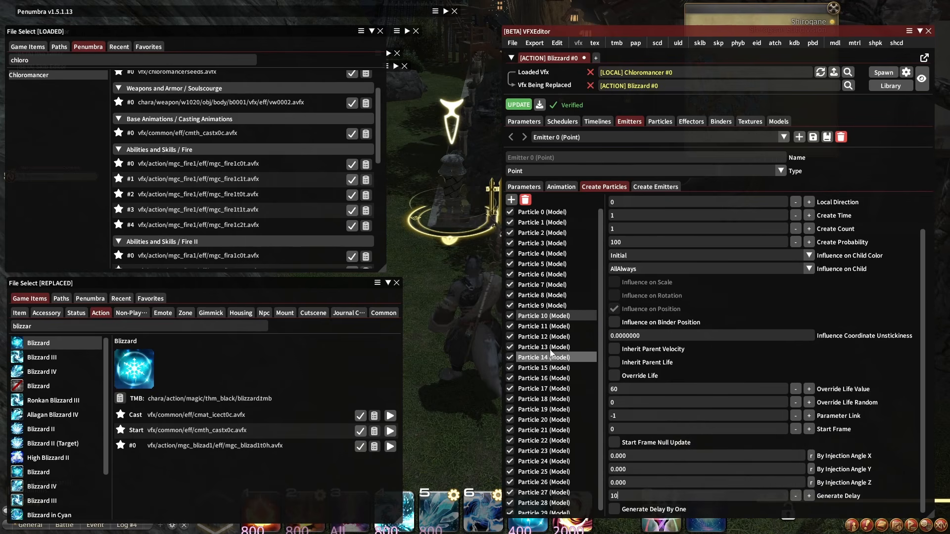
# Step: Set Generate Delay for Emitter 0's Particle 9 down to Particle 6 entries to each particle's own number, such as 7 for Particle 7
pyautogui.click(549, 305)
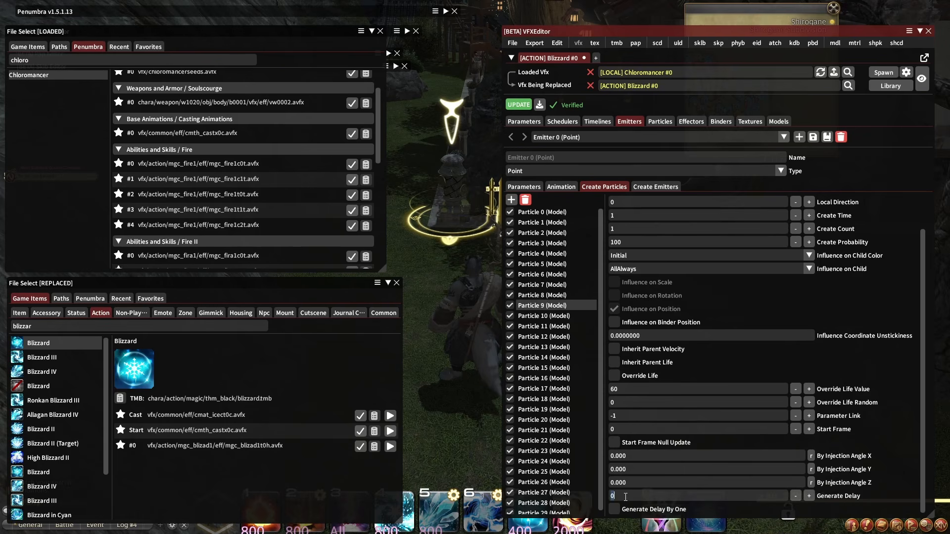
pyautogui.click(560, 297)
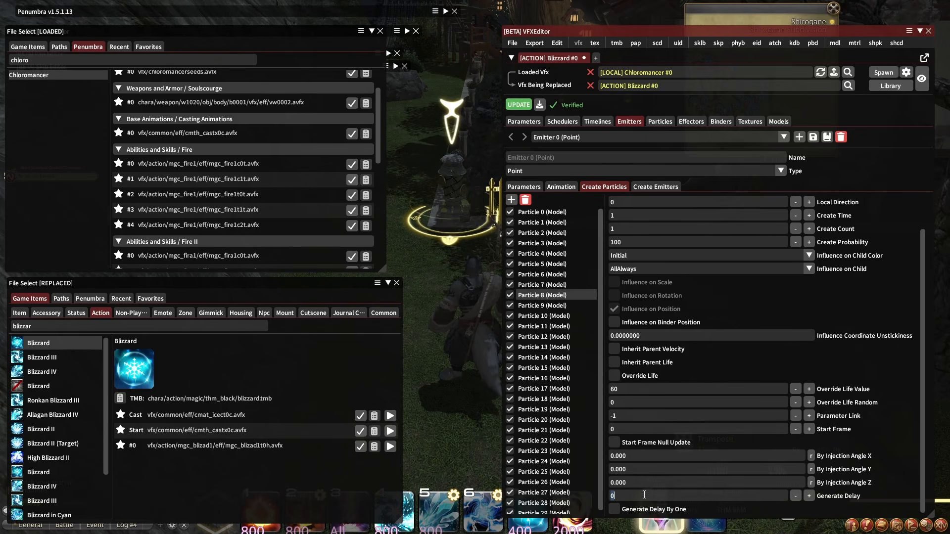
pyautogui.click(563, 284)
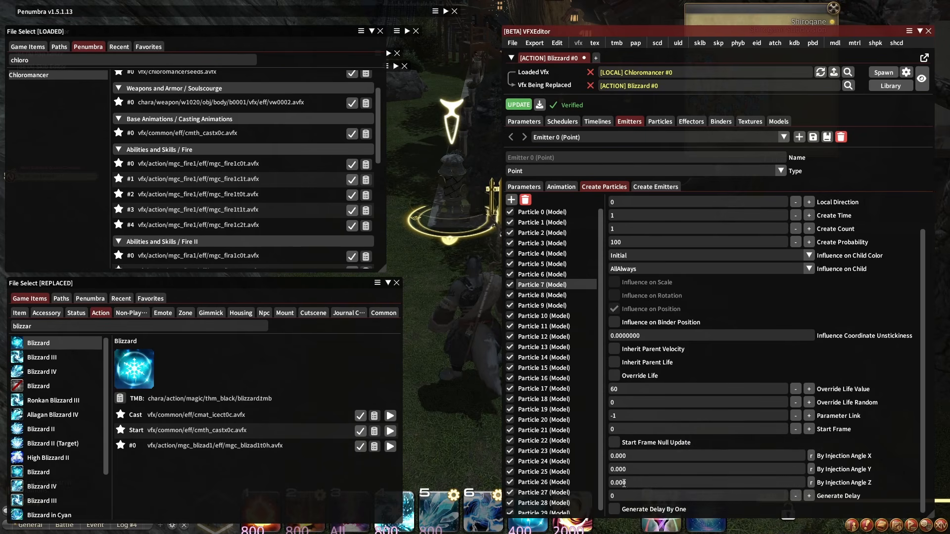
pyautogui.write('7')
pyautogui.click(568, 275)
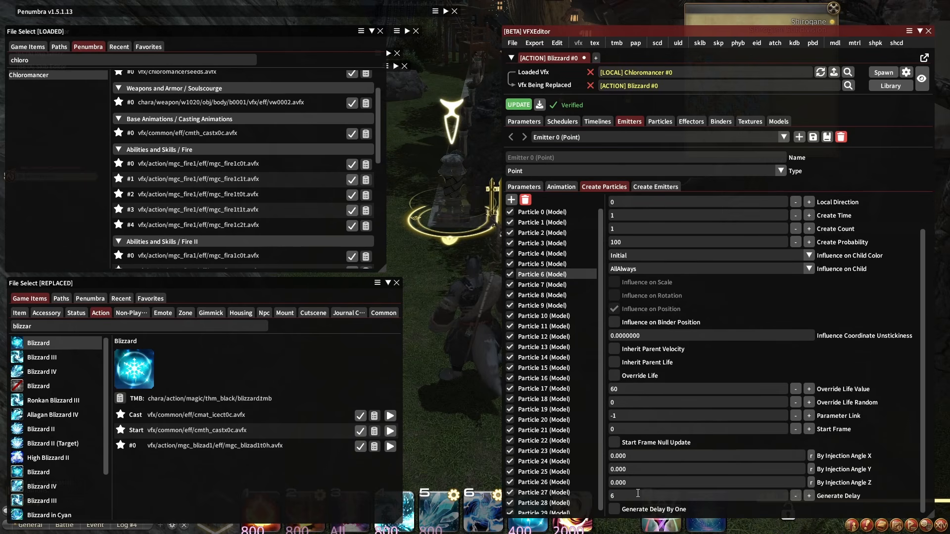
# Step: Set Generate Delay for Emitter 0's Particle 5 down to Particle 1 entries to each particle's own number, ending with 1 for Particle 1
pyautogui.click(562, 268)
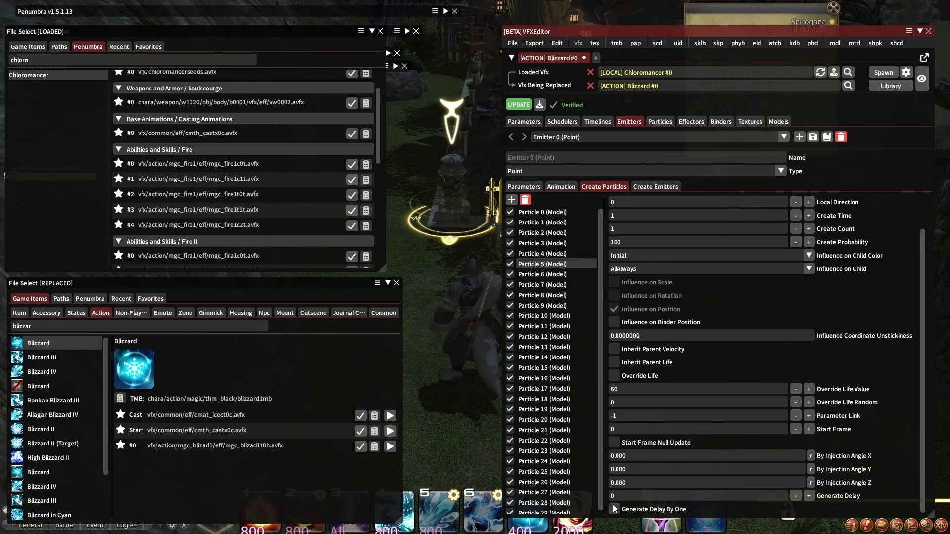
pyautogui.click(544, 253)
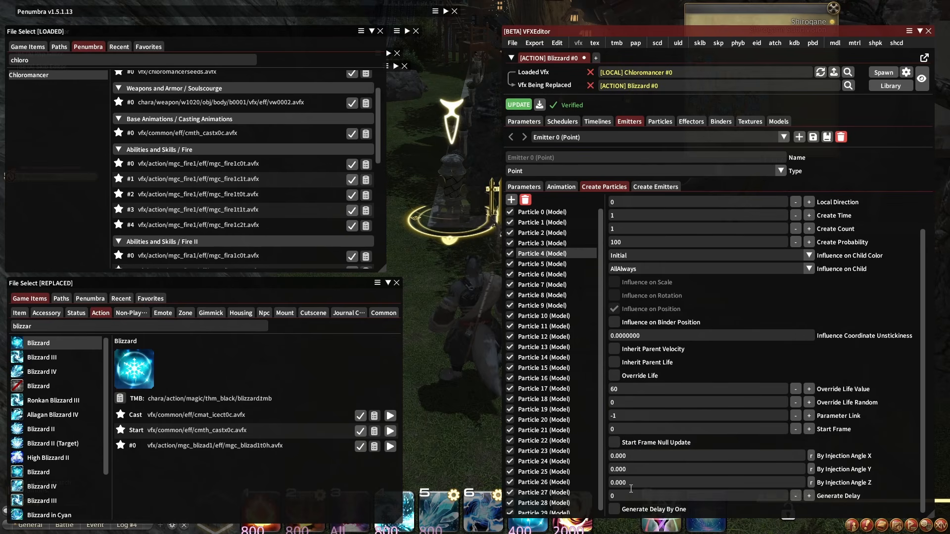
pyautogui.click(548, 243)
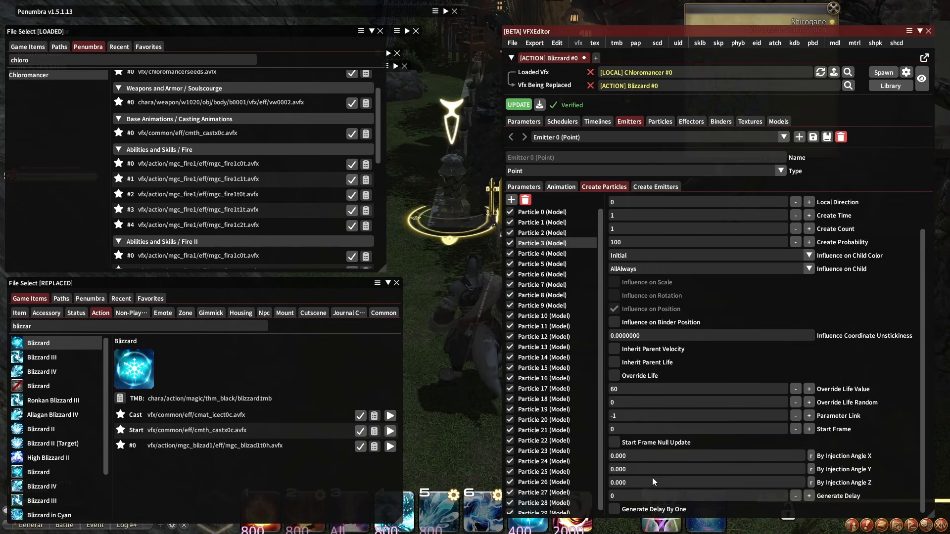
pyautogui.click(544, 233)
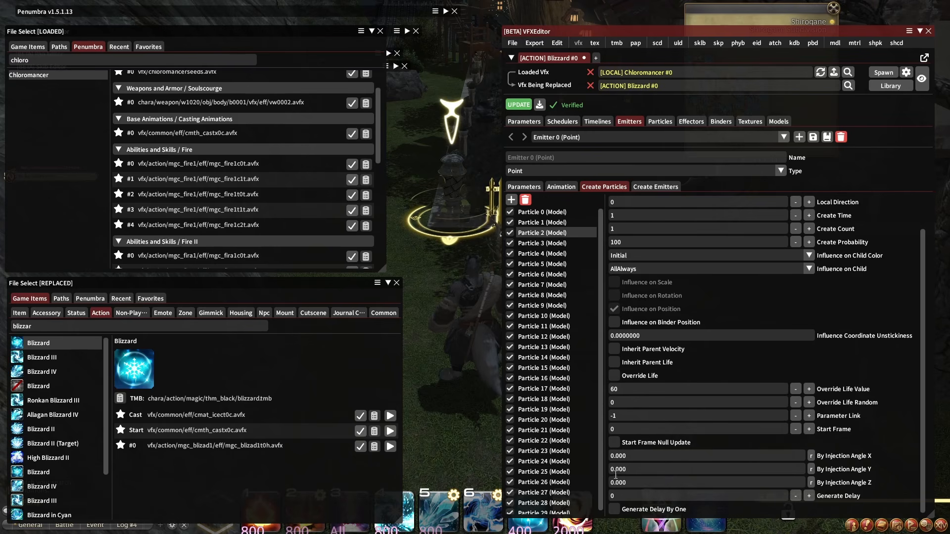
pyautogui.click(545, 222)
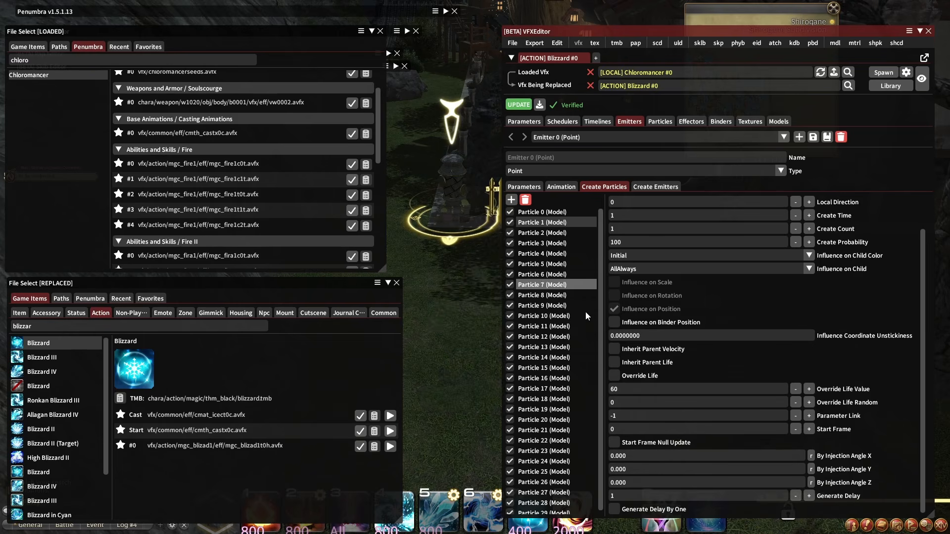
pyautogui.scroll(-1, 569, 393)
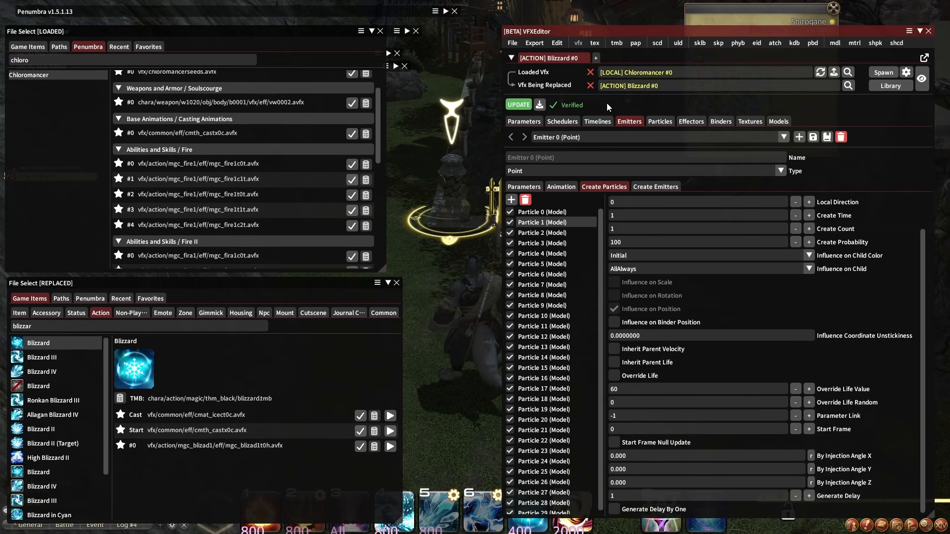
# Step: Check Timeline 0's Emitter 0 item, then preview the effect on Self and on Target
pyautogui.click(598, 122)
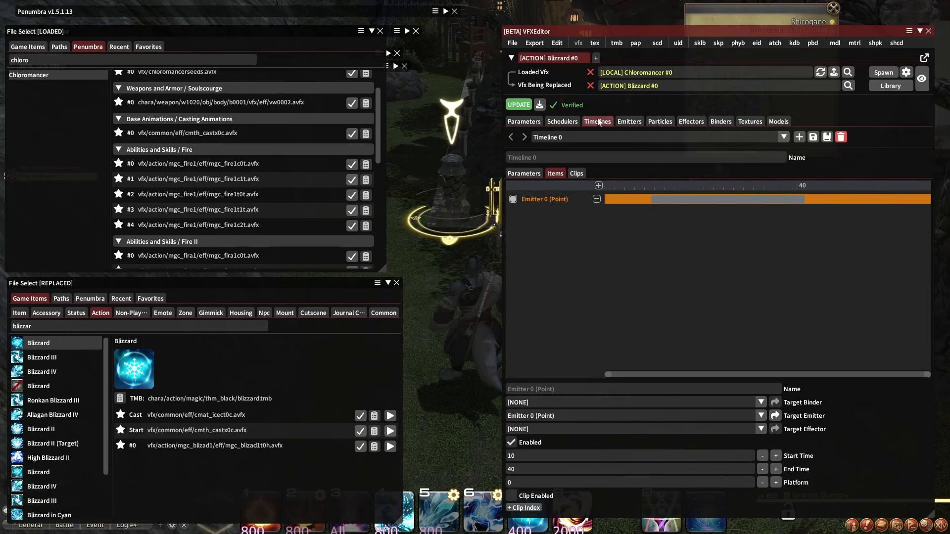
pyautogui.click(627, 123)
pyautogui.click(885, 74)
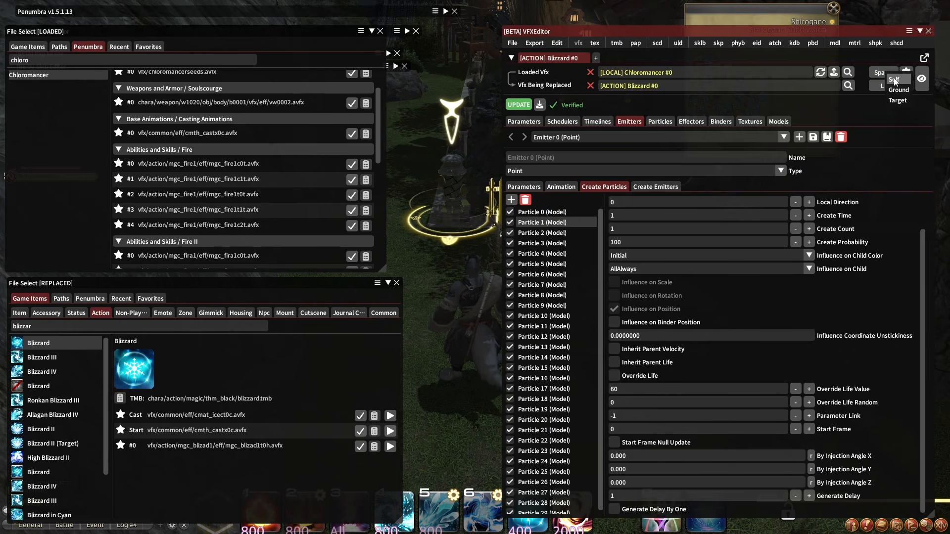
pyautogui.click(894, 76)
pyautogui.click(884, 74)
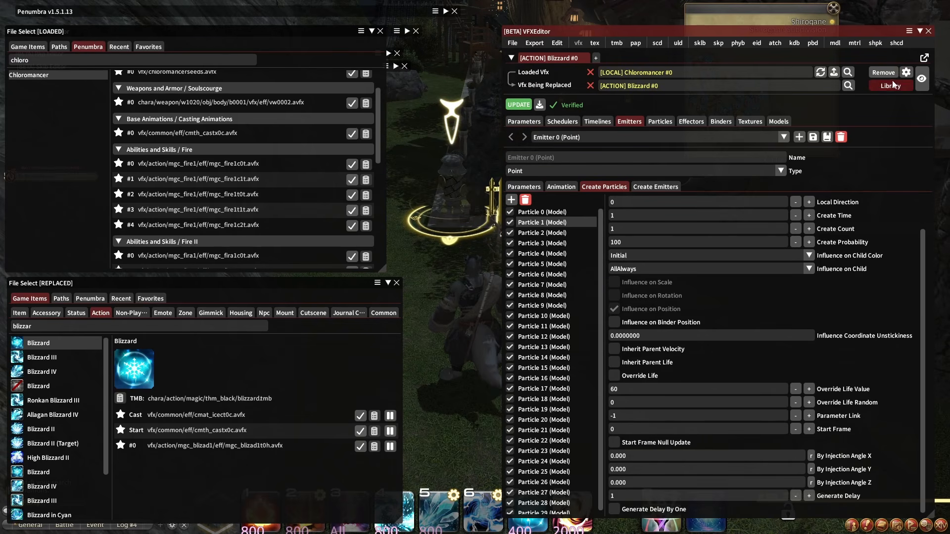
pyautogui.click(883, 74)
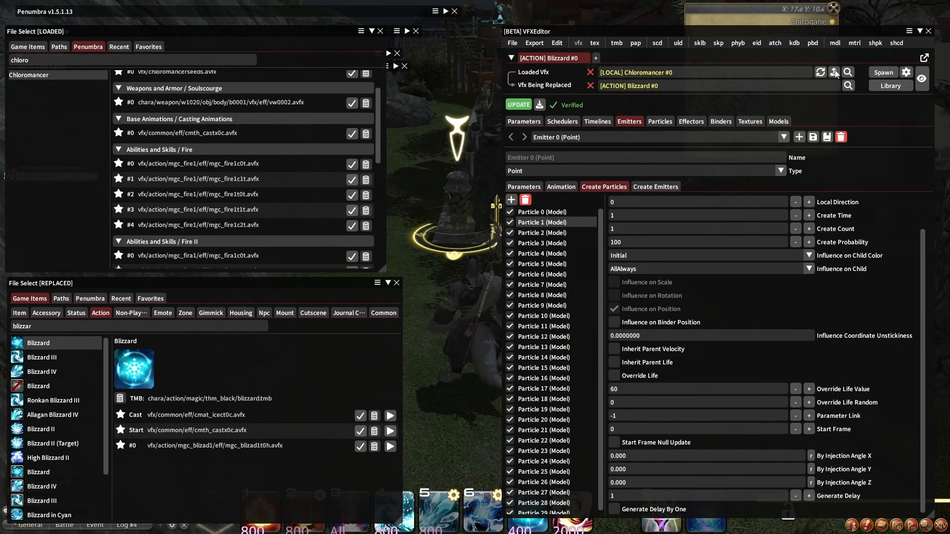
pyautogui.moveTo(882, 72)
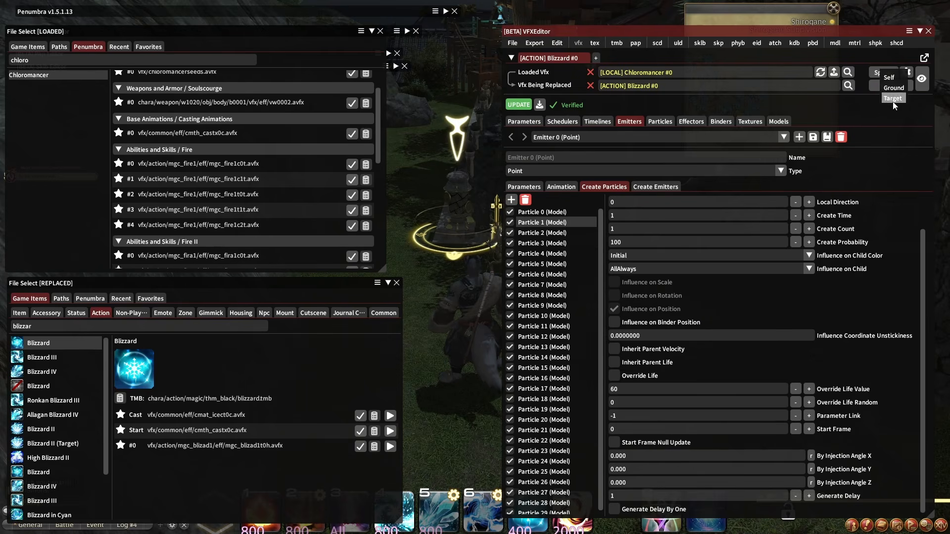
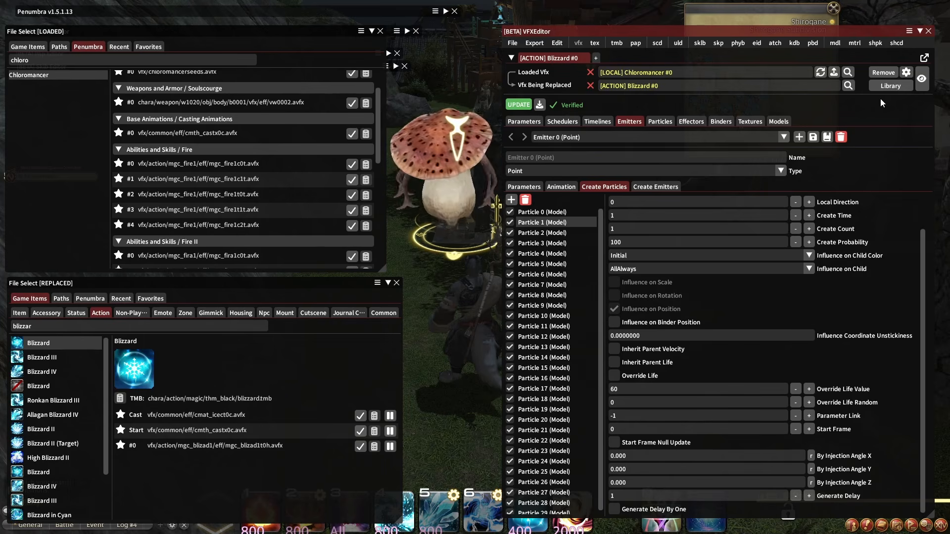
# Step: Examine the bind point parameters in Binder 0's Properties Start
pyautogui.click(727, 120)
pyautogui.click(706, 138)
pyautogui.click(702, 149)
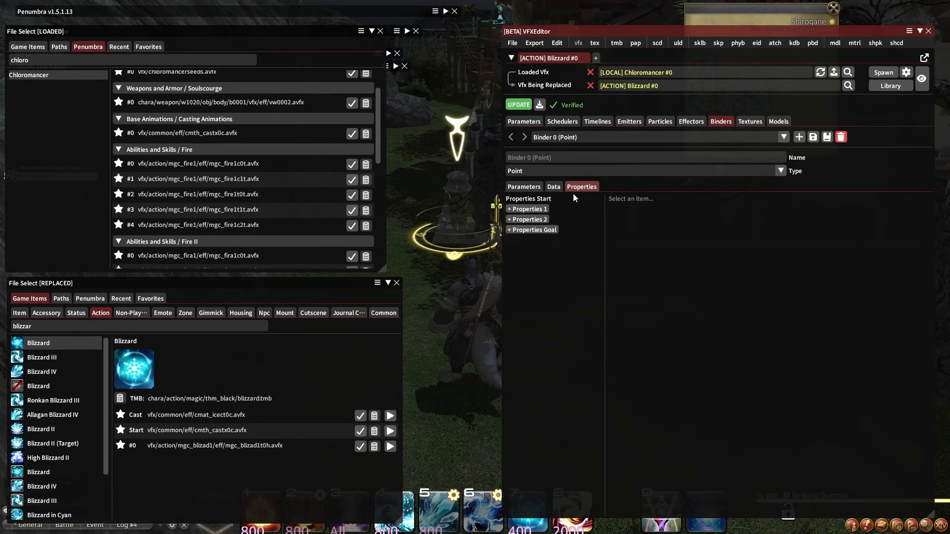
pyautogui.click(570, 195)
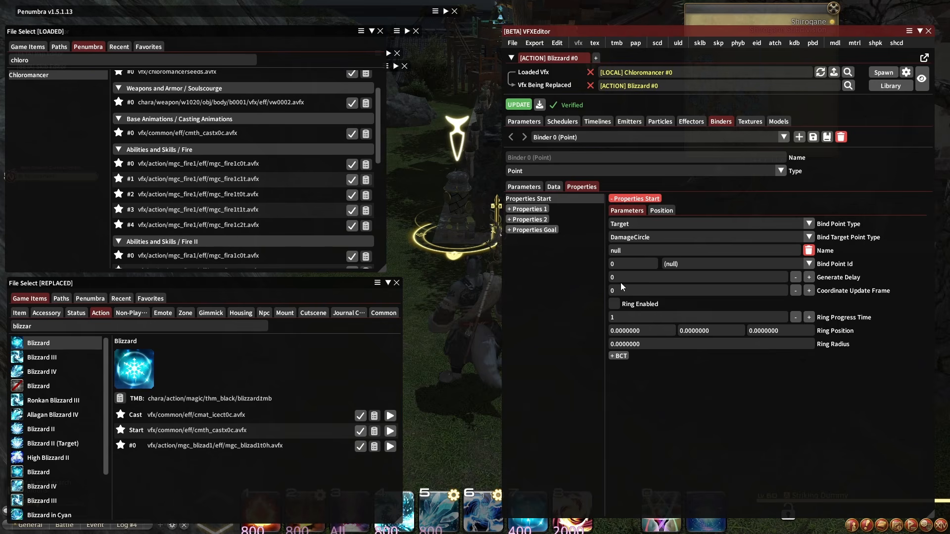
# Step: Add a new default emitter alongside Emitter 0 and select it for editing
pyautogui.click(633, 124)
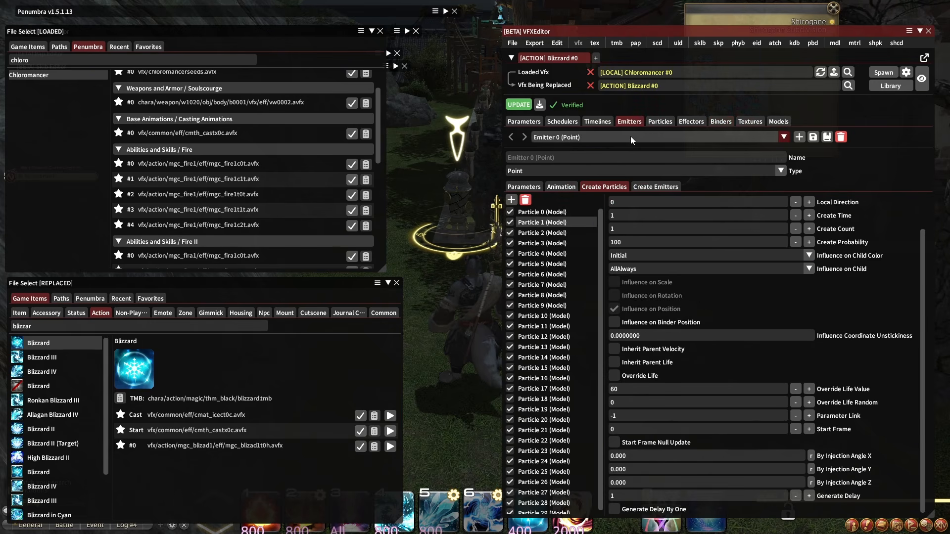
pyautogui.click(799, 136)
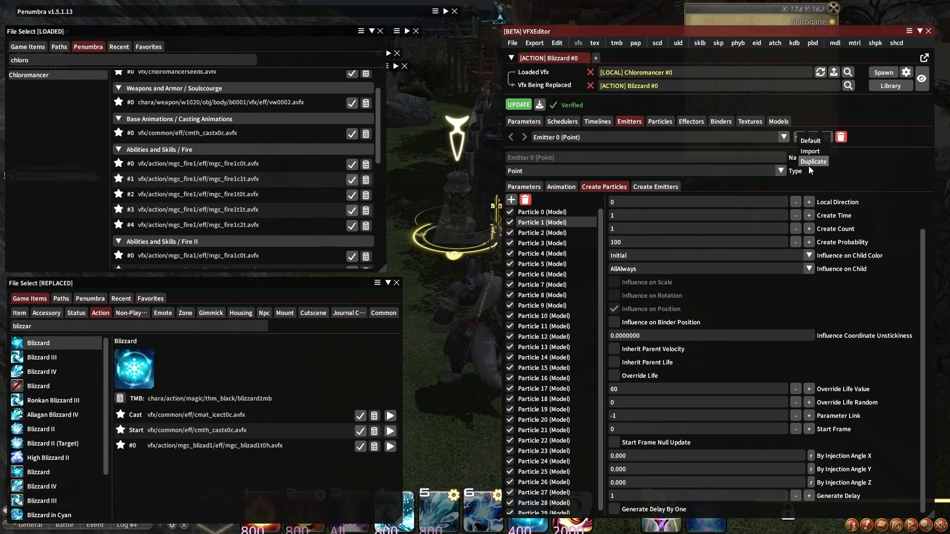
pyautogui.click(604, 137)
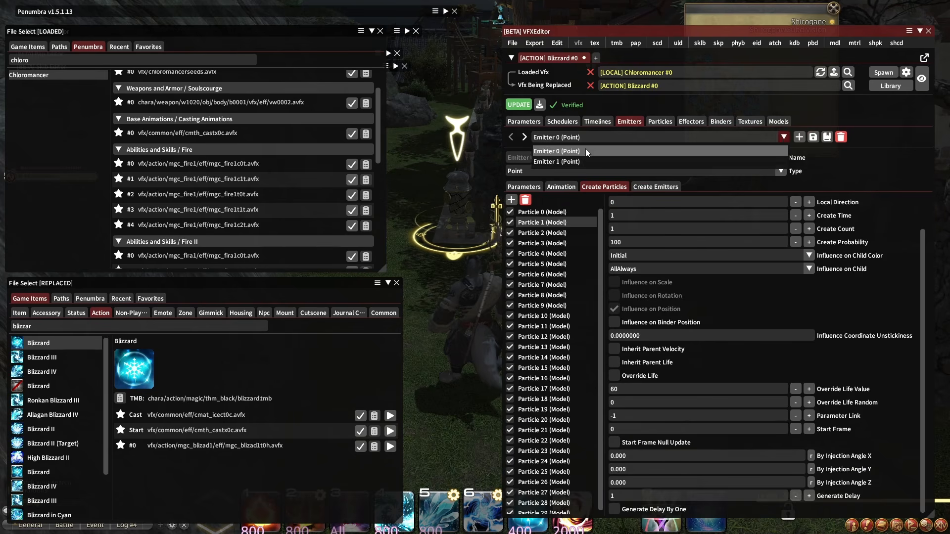
pyautogui.click(583, 160)
# Step: Make Emitter 1 create Emitter 0, with Influence on Child Color None and Influence on Child AllInitial_NoPosition
pyautogui.click(632, 186)
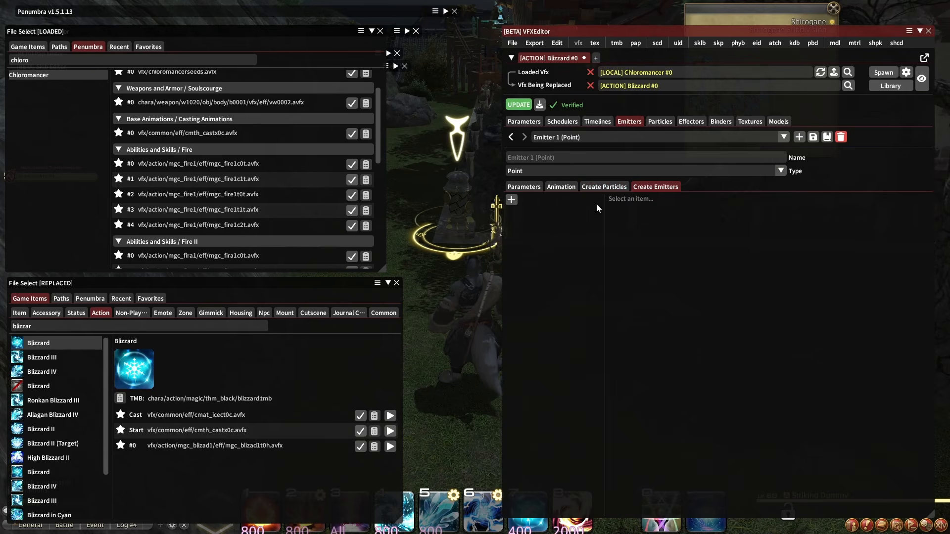
pyautogui.click(511, 200)
pyautogui.click(650, 214)
pyautogui.click(654, 240)
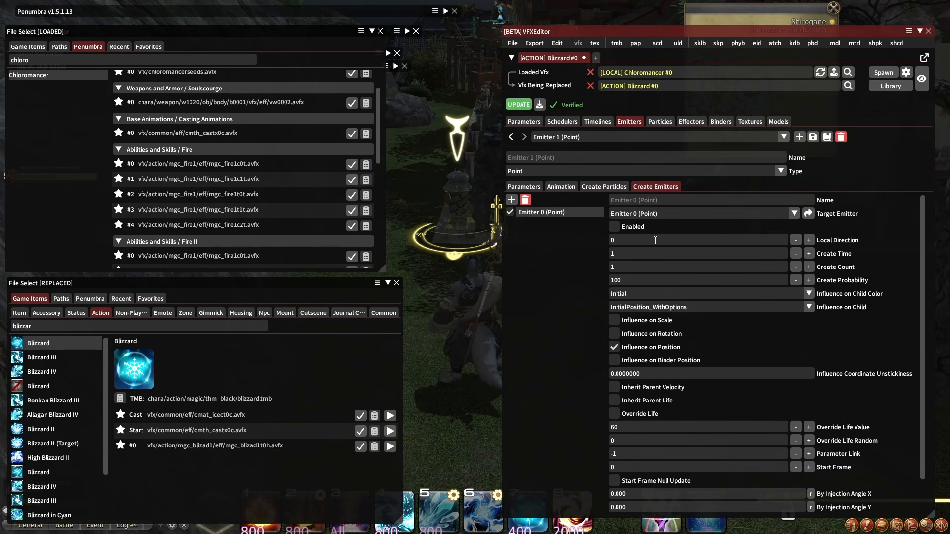
pyautogui.click(653, 308)
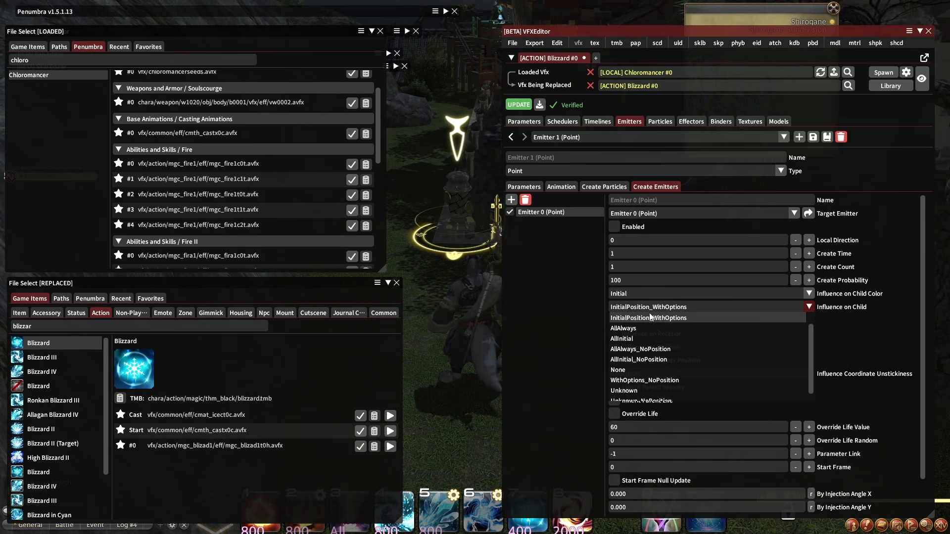
pyautogui.click(636, 360)
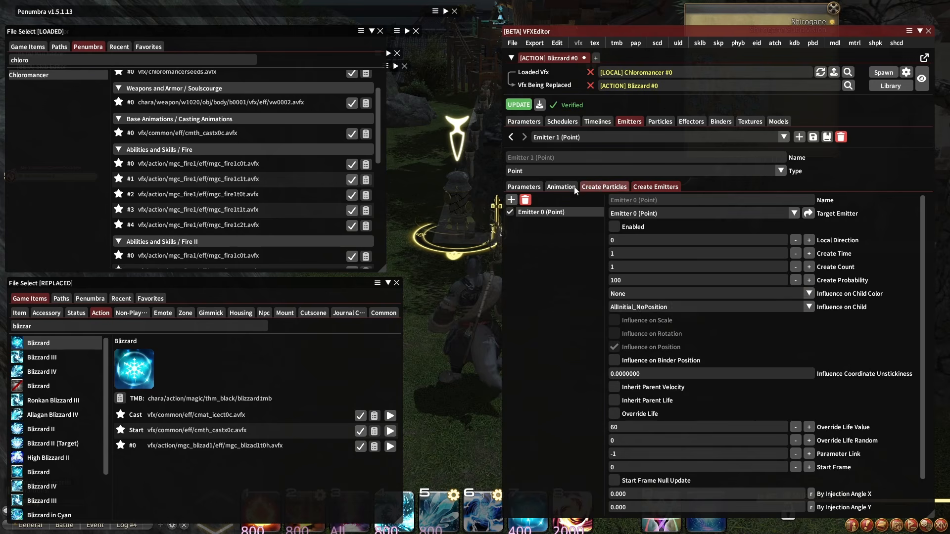
# Step: Set the Target Emitter of Timeline 0's item to Emitter 1 and update the effect
pyautogui.click(561, 187)
pyautogui.click(597, 121)
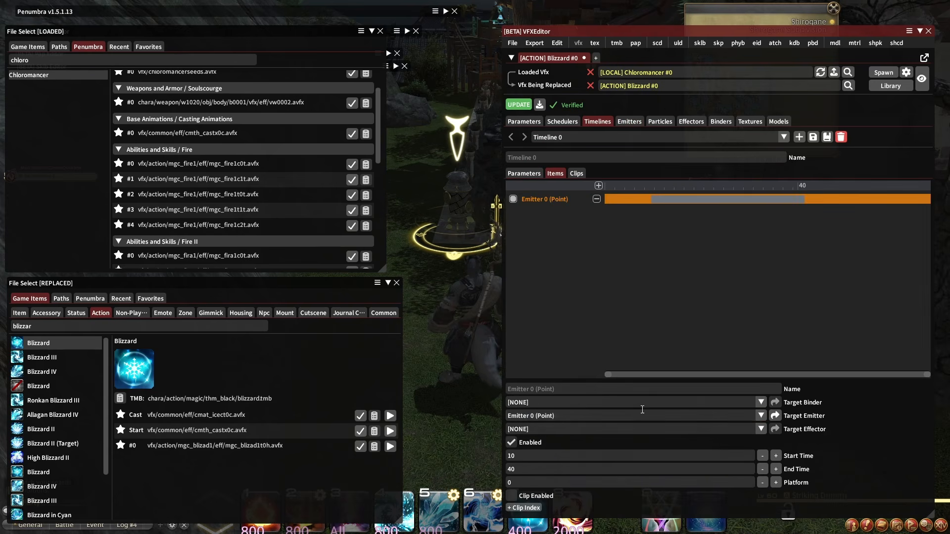
pyautogui.click(604, 415)
pyautogui.click(541, 450)
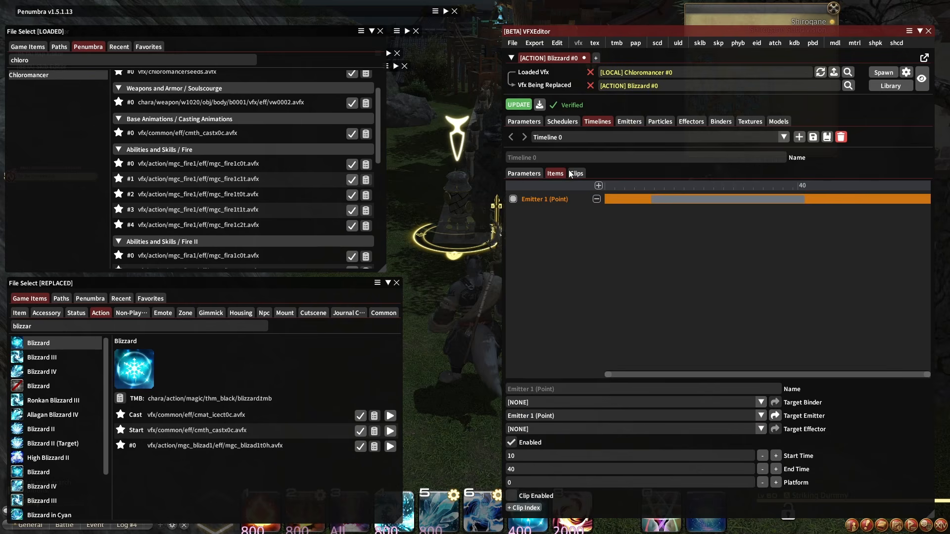
pyautogui.click(510, 107)
# Step: Review Emitter 1's Create Emitters entry and its Position and Rotation animation
pyautogui.click(622, 125)
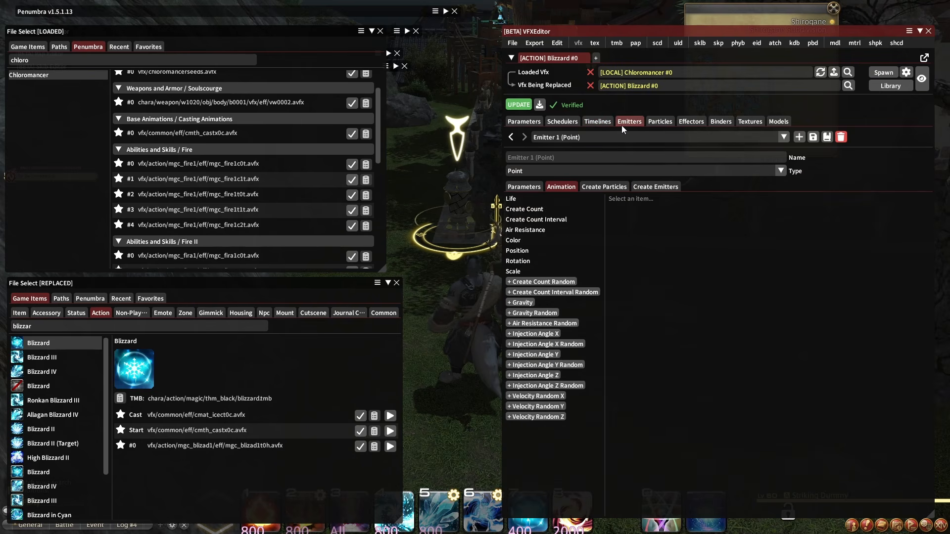
pyautogui.click(663, 188)
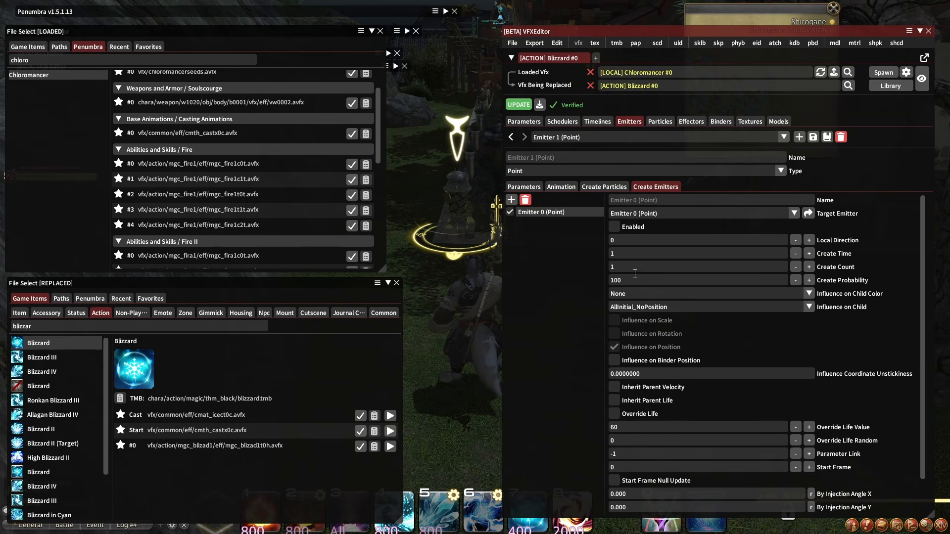
pyautogui.click(561, 186)
pyautogui.click(532, 252)
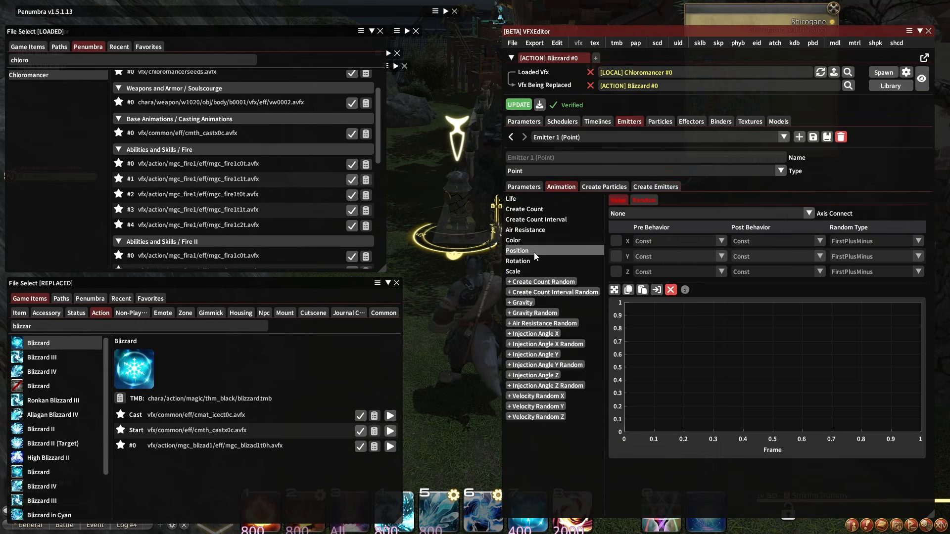
pyautogui.click(530, 261)
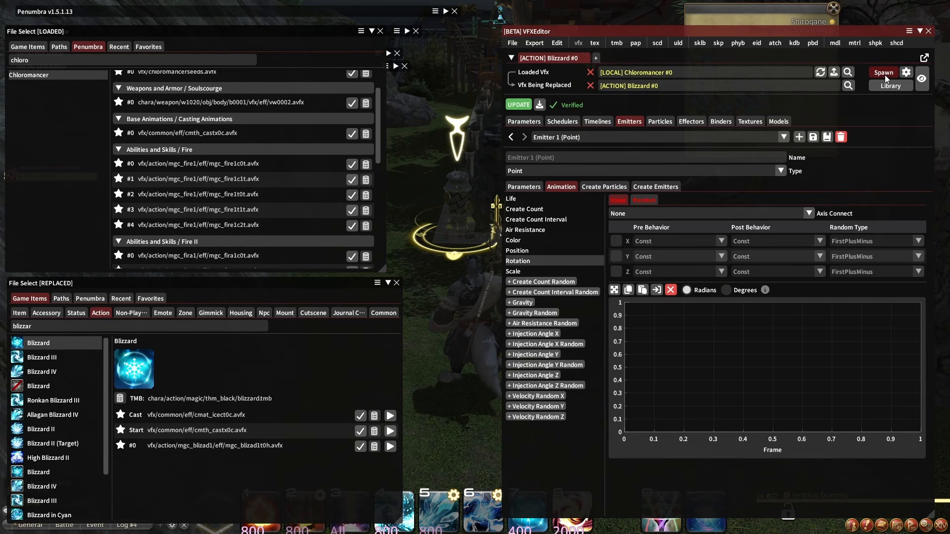
pyautogui.click(656, 186)
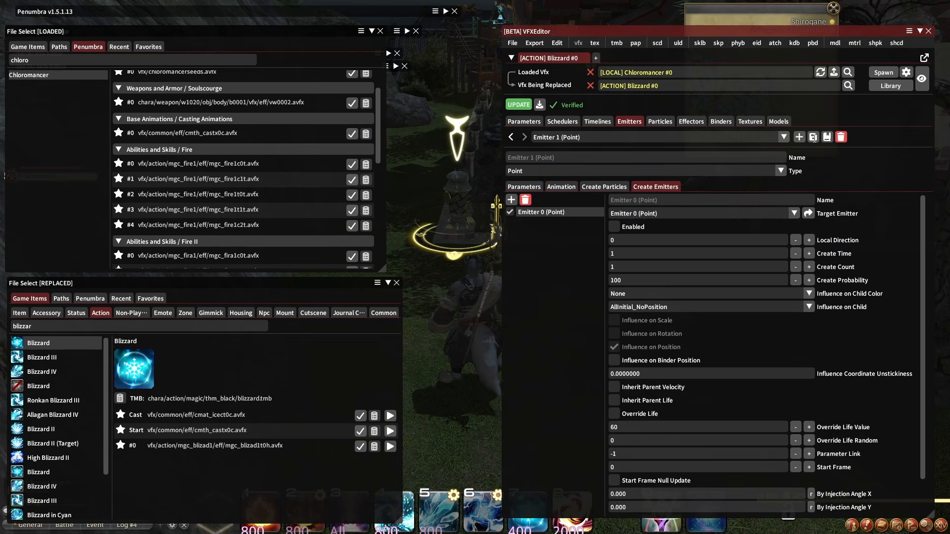
# Step: Preview the updated effect on Target and on Ground, removing each spawn
pyautogui.click(883, 72)
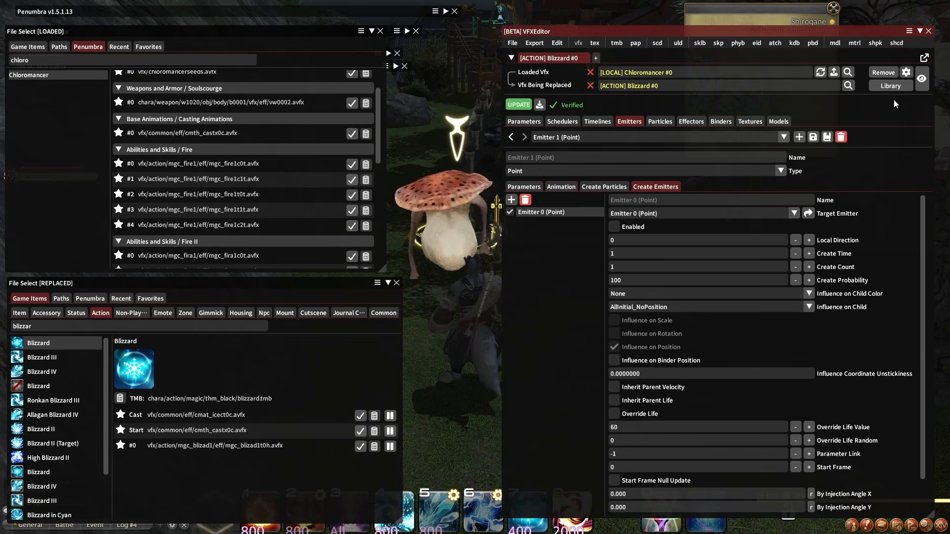
pyautogui.click(891, 72)
pyautogui.click(888, 72)
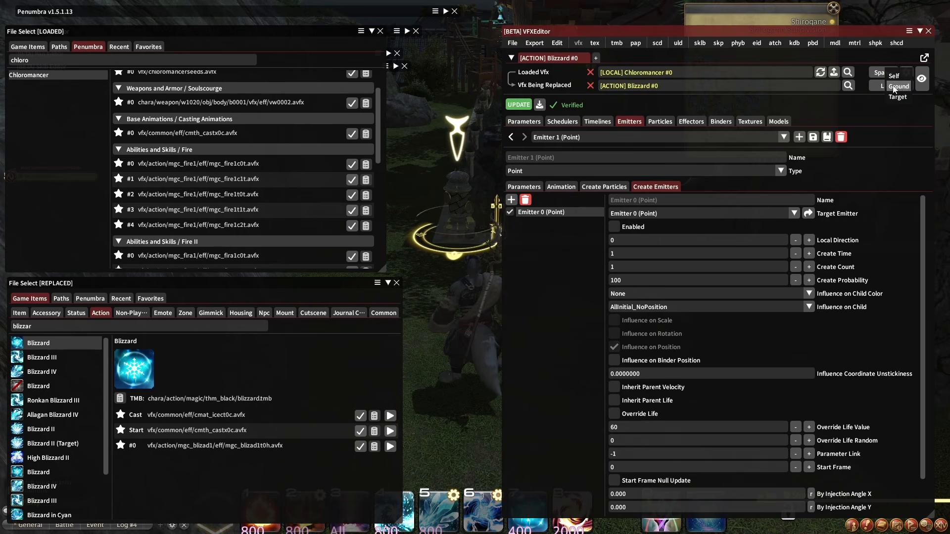
pyautogui.click(896, 87)
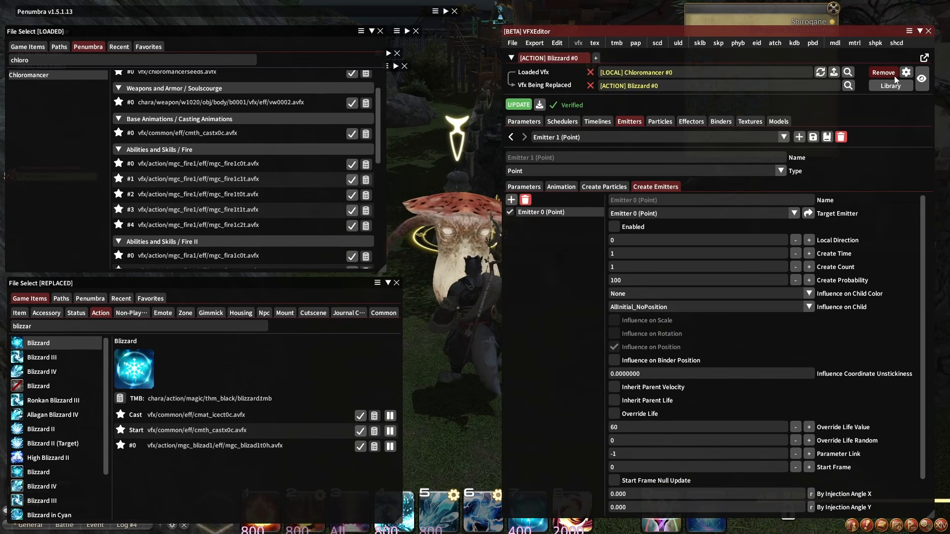
pyautogui.click(893, 75)
# Step: Switch the Target Emitter of Timeline 0's item to Emitter 0 and preview the effect for comparison
pyautogui.click(597, 121)
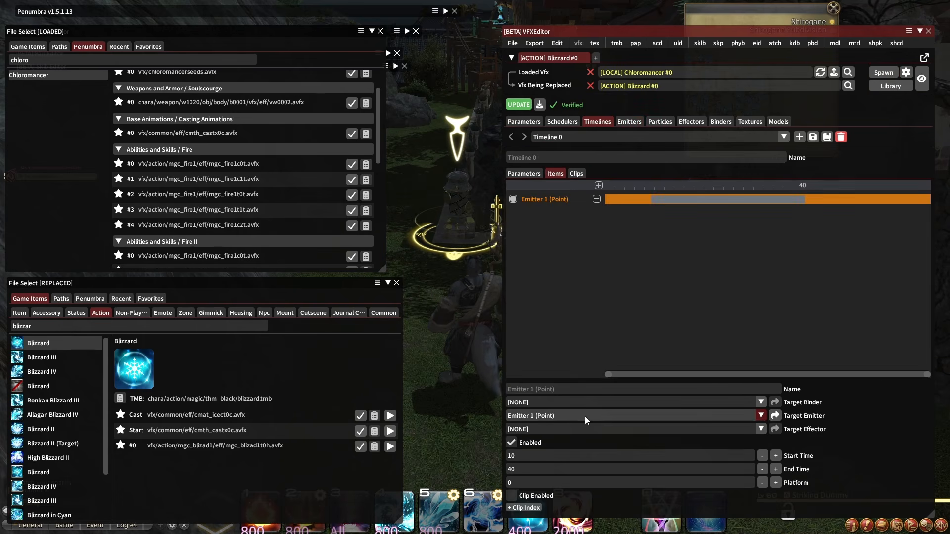
pyautogui.click(585, 416)
pyautogui.click(585, 429)
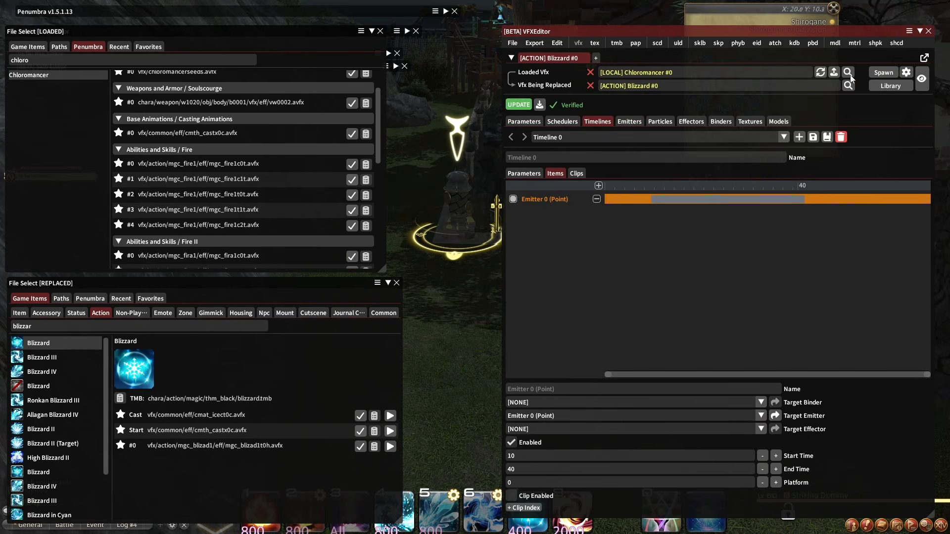
pyautogui.click(884, 72)
pyautogui.click(895, 86)
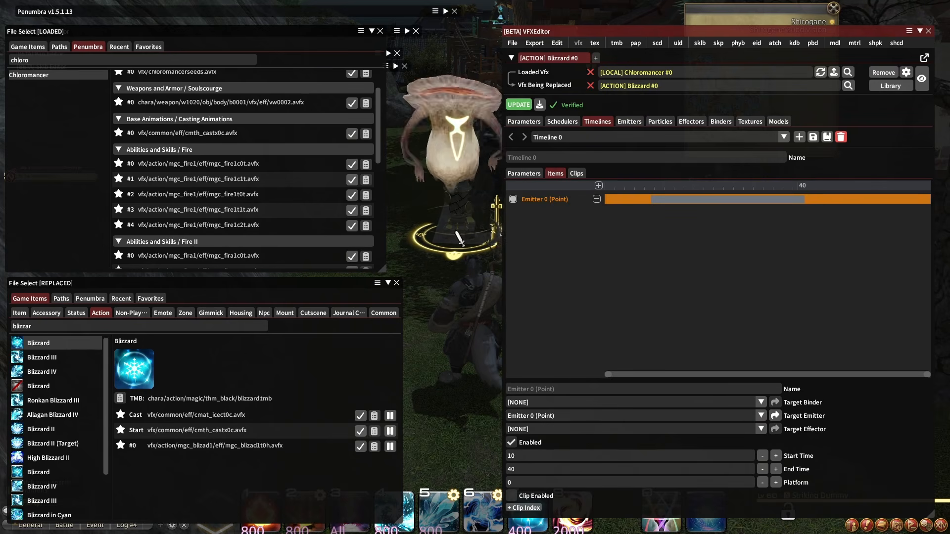
pyautogui.click(884, 72)
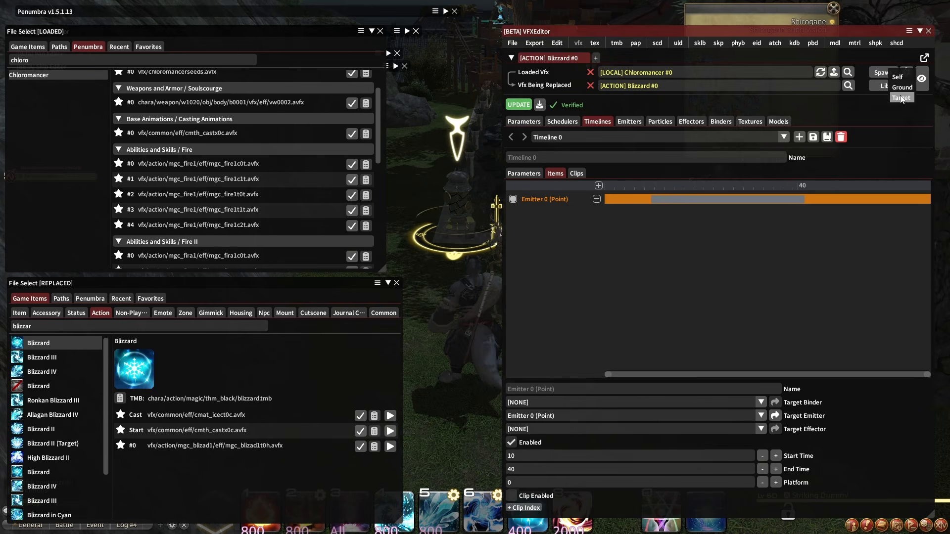
# Step: Set the timeline item's Target Emitter back to Emitter 1, update the effect and spawn it again
pyautogui.click(561, 417)
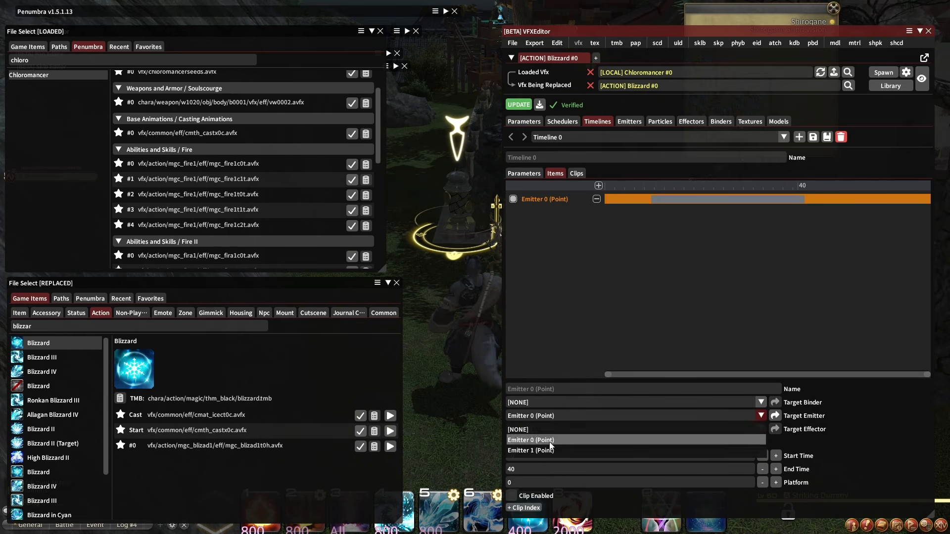
pyautogui.click(553, 443)
pyautogui.click(524, 104)
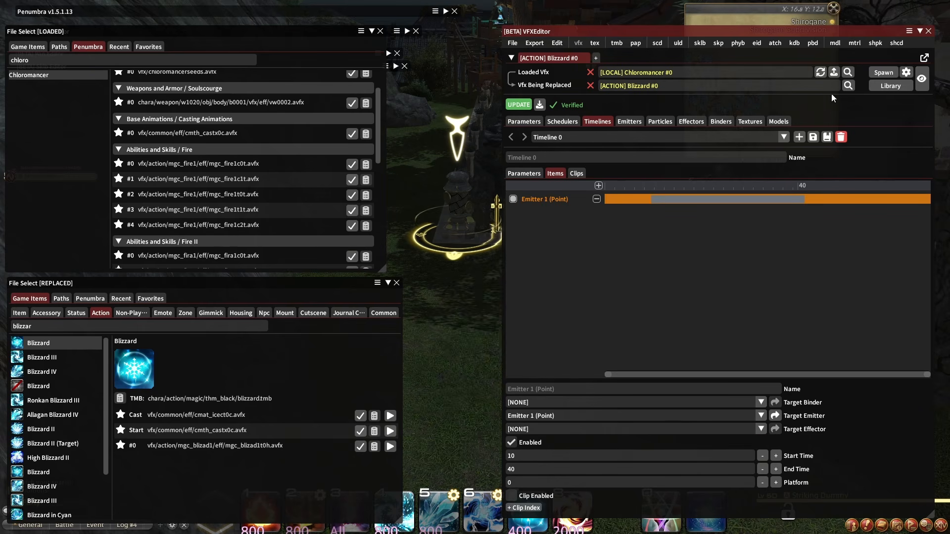
pyautogui.click(884, 72)
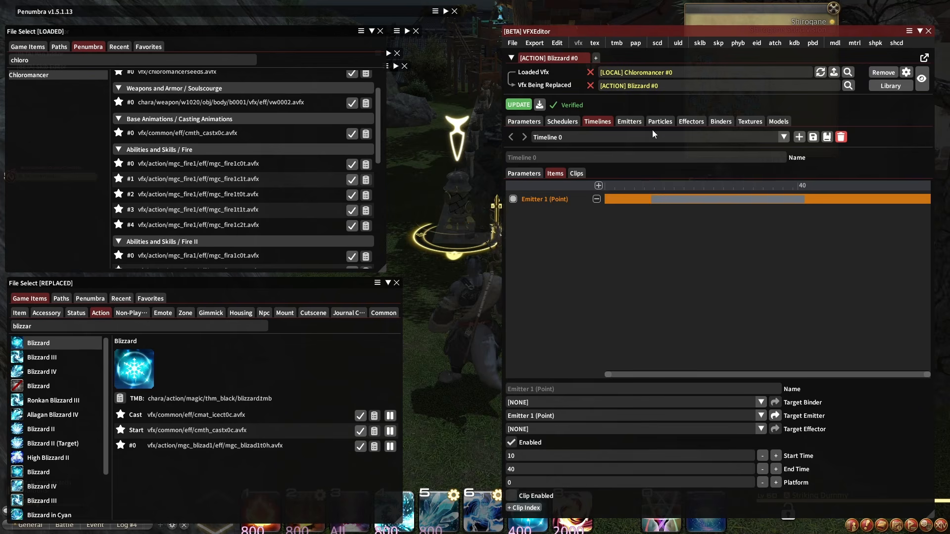
# Step: Compare the Position animation of Emitter 1 and Emitter 0, and check Binder 0's Properties Start
pyautogui.click(628, 121)
pyautogui.click(561, 186)
pyautogui.click(538, 250)
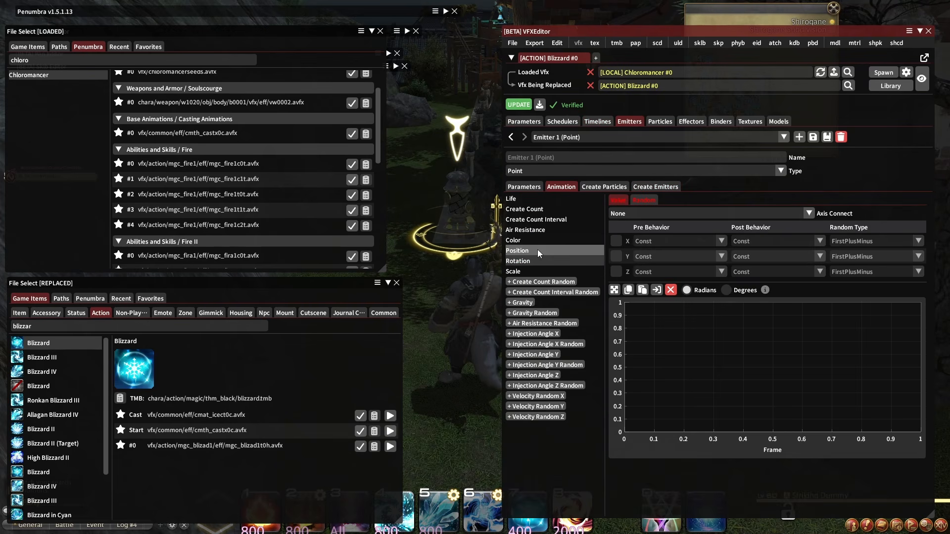
pyautogui.click(571, 137)
pyautogui.click(573, 150)
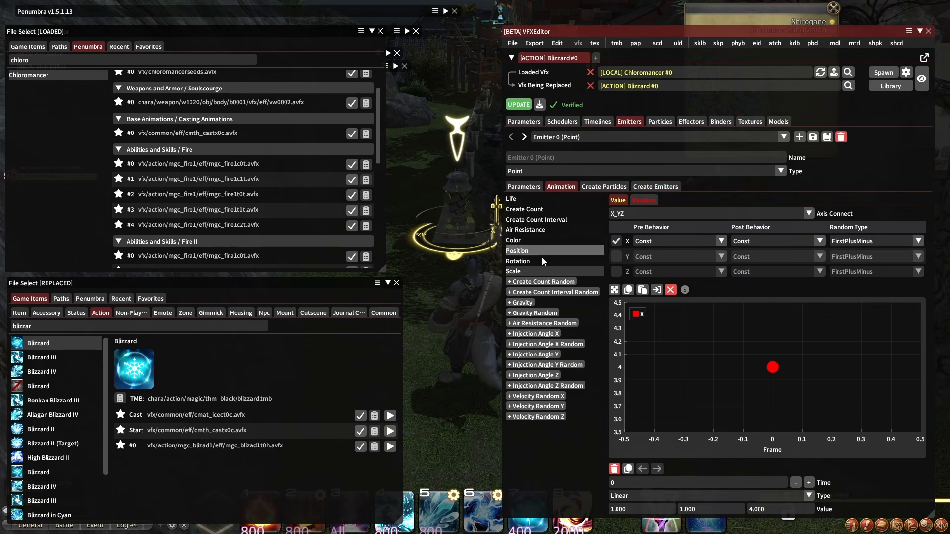
pyautogui.click(537, 253)
pyautogui.click(722, 122)
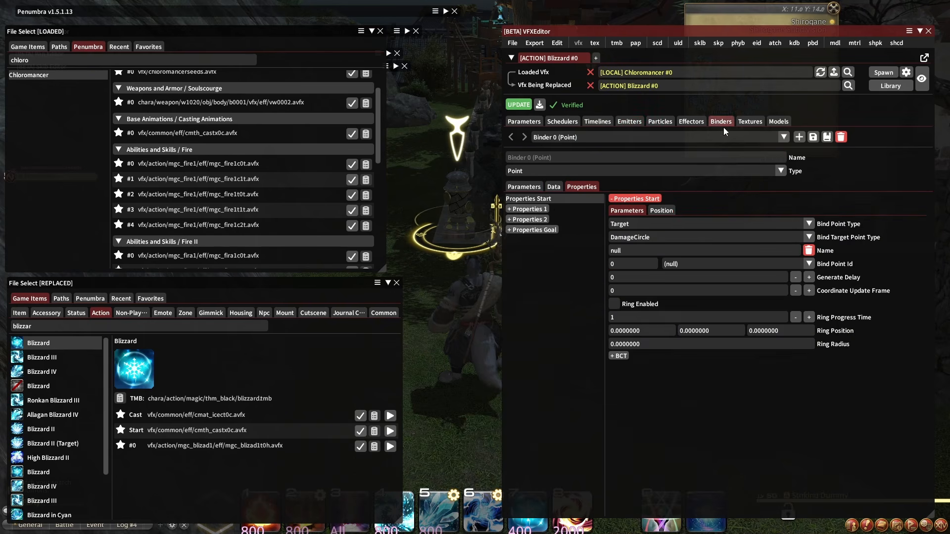
# Step: Inspect the Position curve of Binder 0's Properties Start and preview the effect on Target
pyautogui.click(662, 210)
pyautogui.click(773, 380)
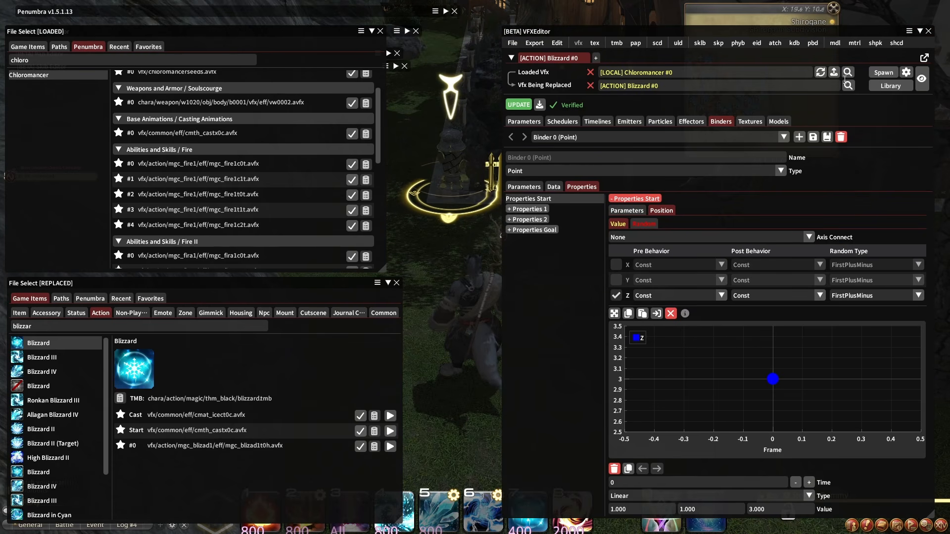
pyautogui.click(875, 72)
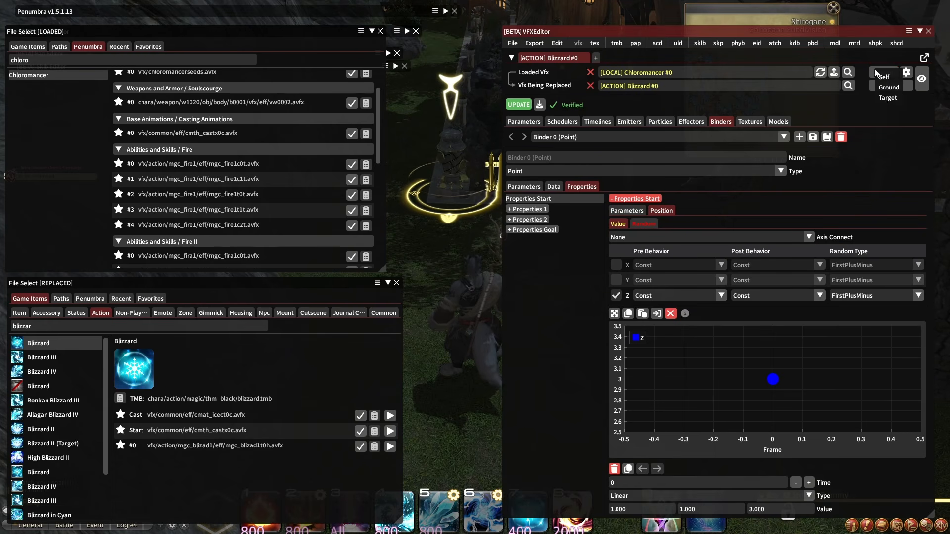
pyautogui.click(887, 97)
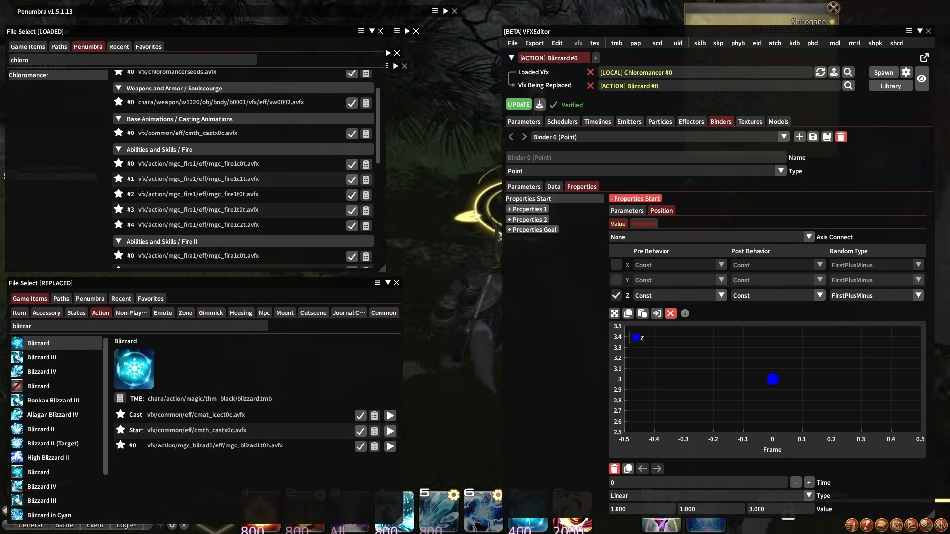
pyautogui.moveTo(448, 212); pyautogui.dragTo(448, 198, button='right')
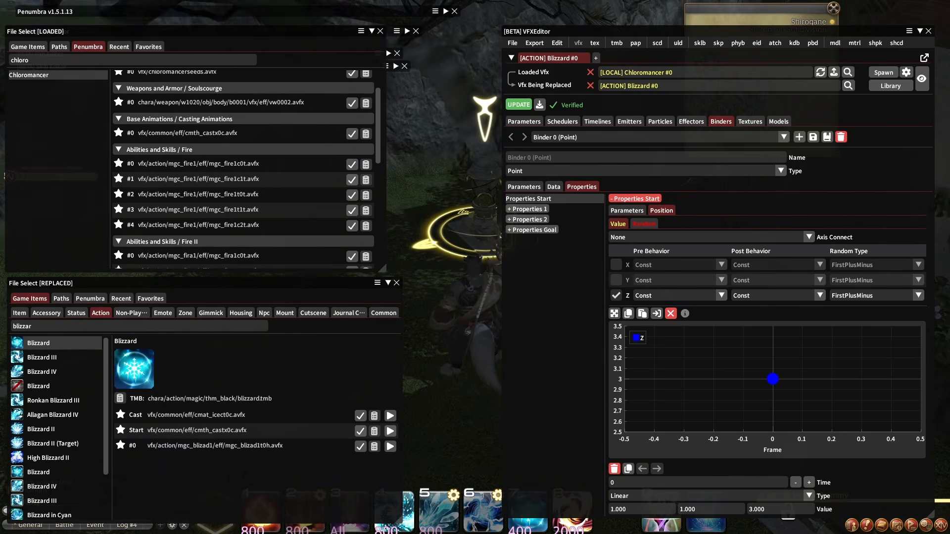
# Step: Collapse both file selection windows to clear the game view and respawn the effect for an unobstructed look
pyautogui.click(372, 32)
pyautogui.click(388, 282)
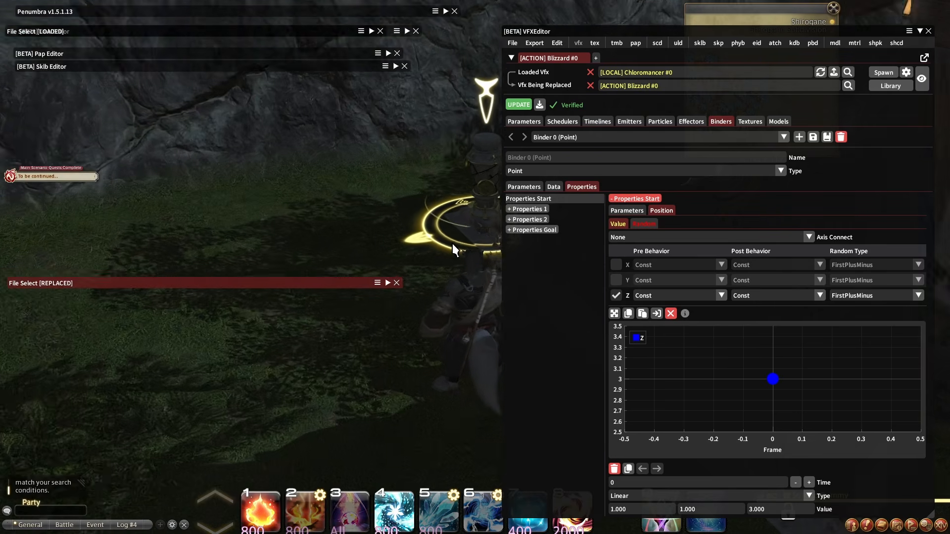
pyautogui.click(919, 31)
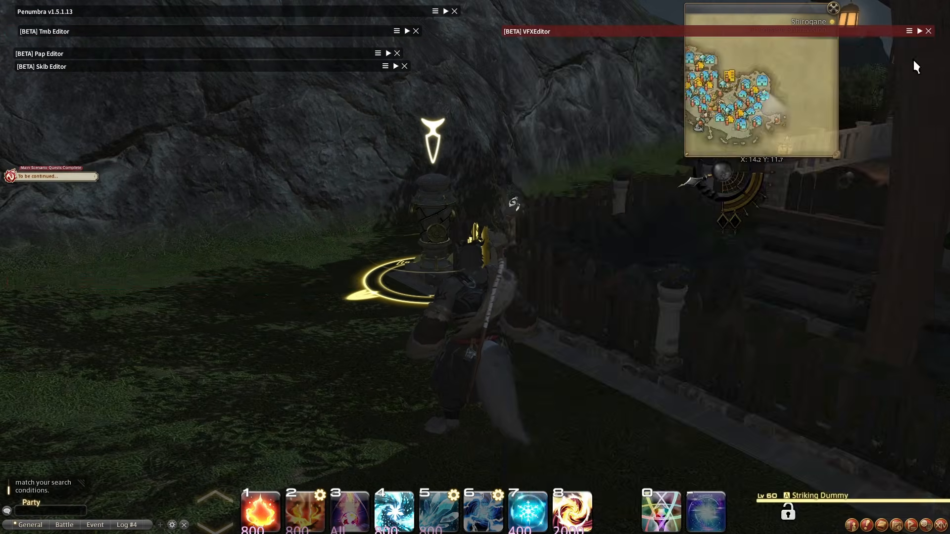
pyautogui.click(920, 31)
pyautogui.click(885, 73)
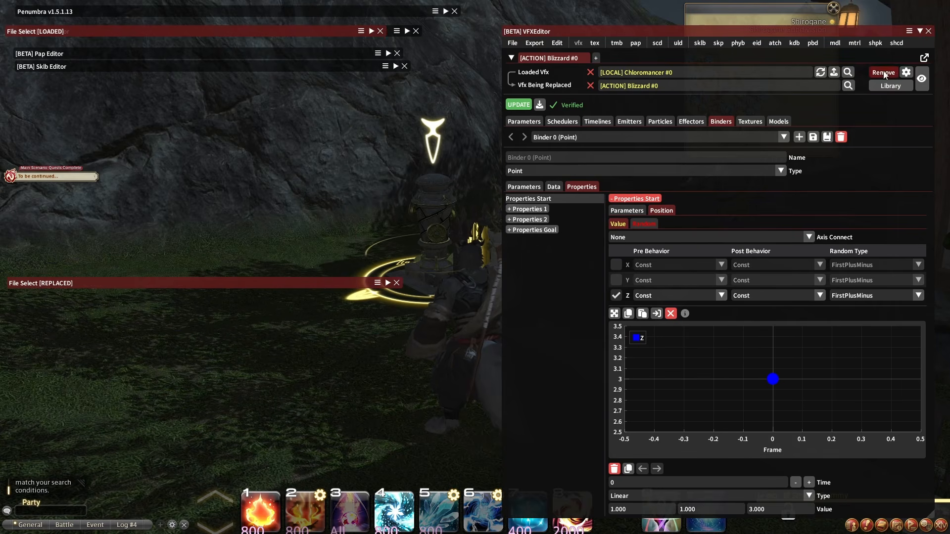
pyautogui.click(885, 73)
pyautogui.click(885, 73)
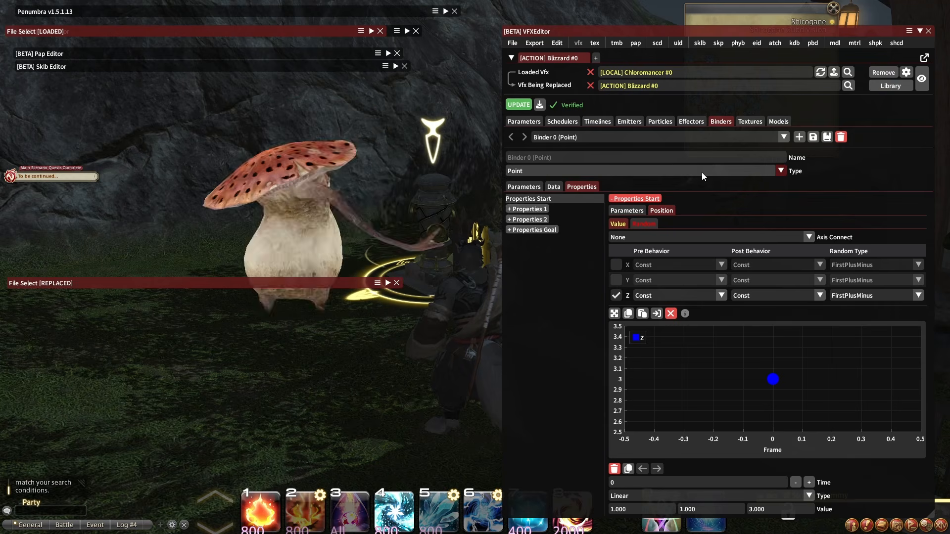
# Step: Set Emitter 0's Scale keyframe at frame 0 to 3 and update the effect
pyautogui.click(629, 123)
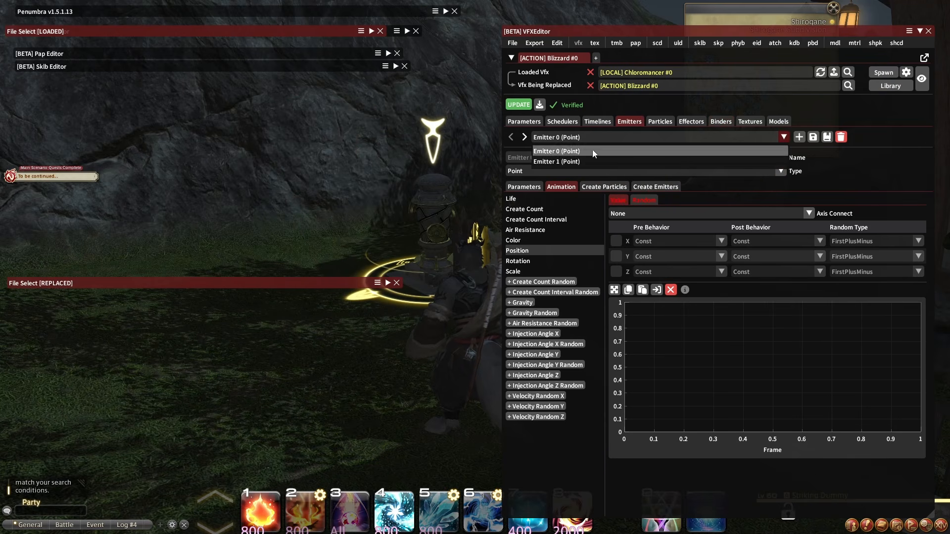
pyautogui.click(536, 271)
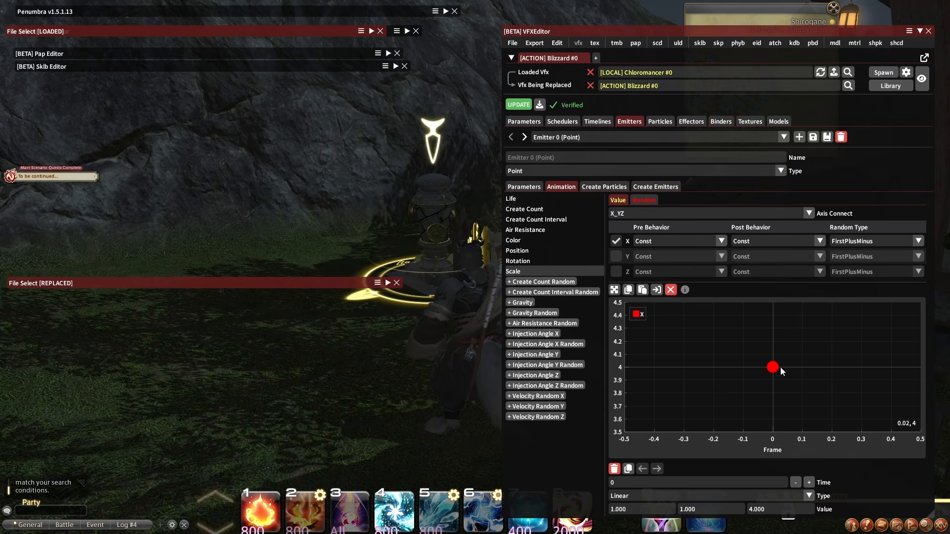
pyautogui.doubleClick(787, 508)
pyautogui.write('3')
pyautogui.click(519, 104)
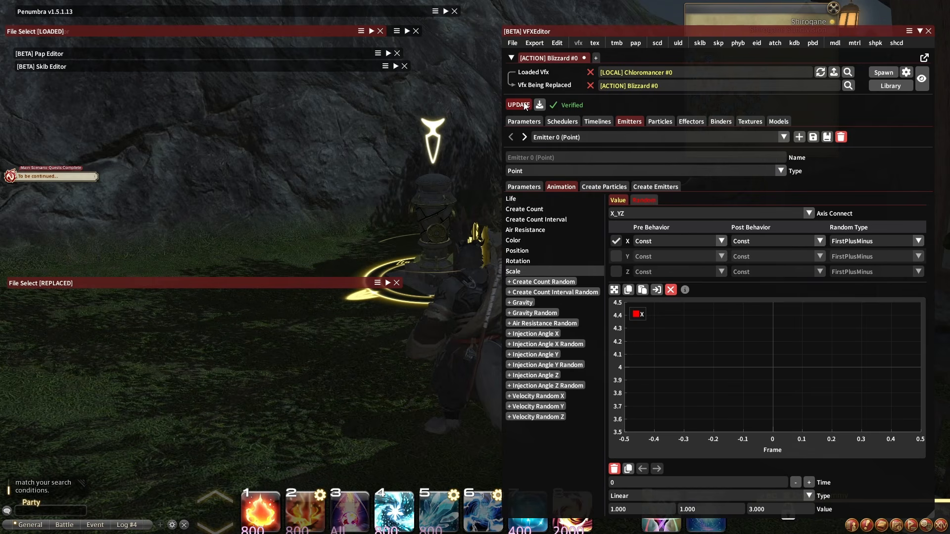
# Step: Preview the rescaled effect repeatedly on Target, removing spawns and checking its placement around the Striking Dummy
pyautogui.click(883, 74)
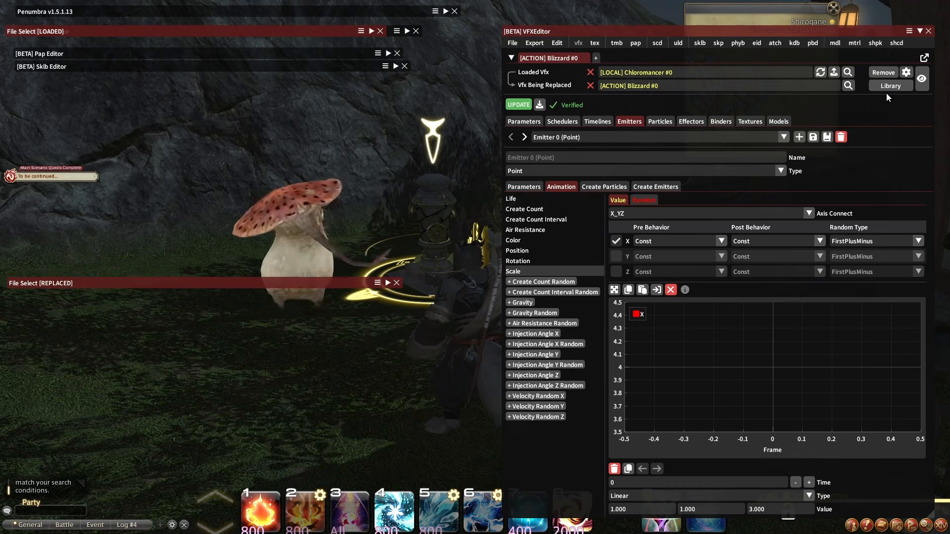
pyautogui.click(884, 76)
pyautogui.click(884, 75)
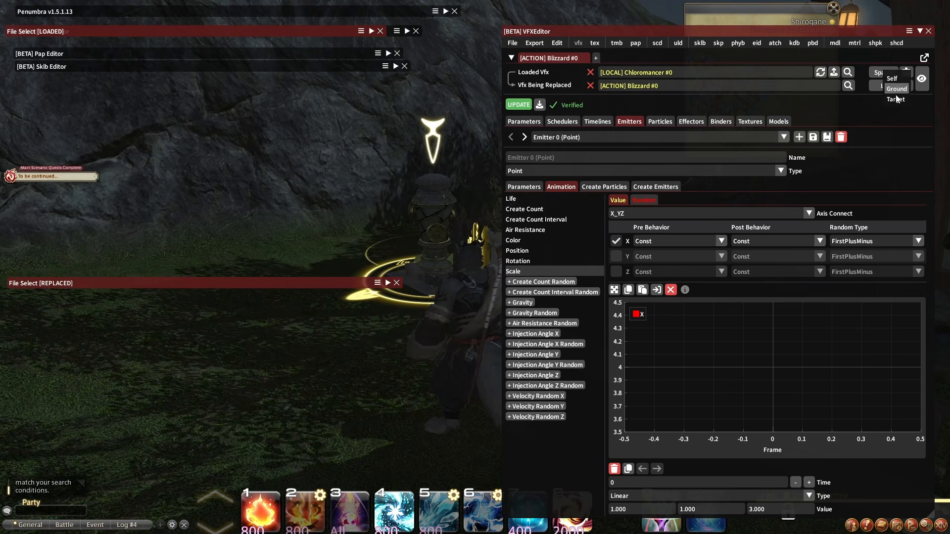
pyautogui.click(895, 99)
pyautogui.moveTo(462, 164); pyautogui.dragTo(432, 158, button='right')
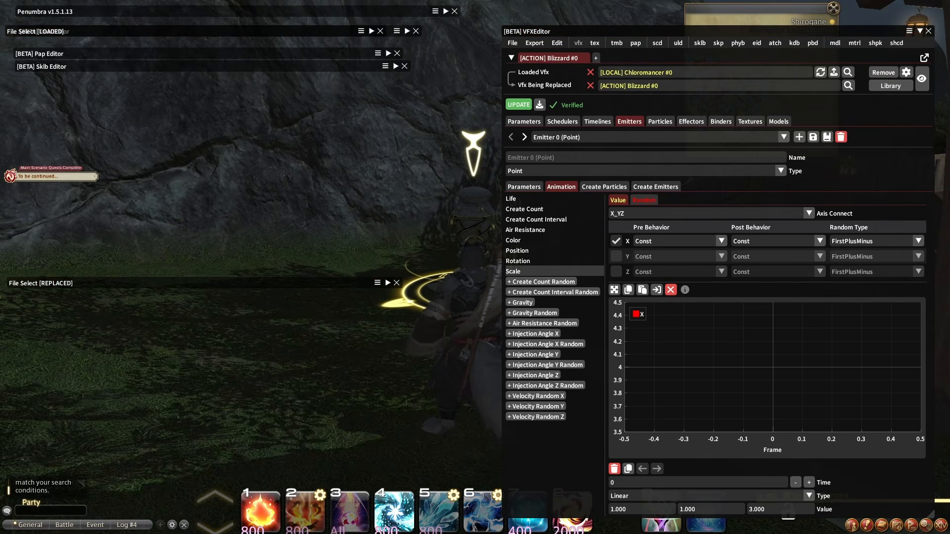
pyautogui.click(880, 72)
pyautogui.click(880, 72)
pyautogui.click(892, 93)
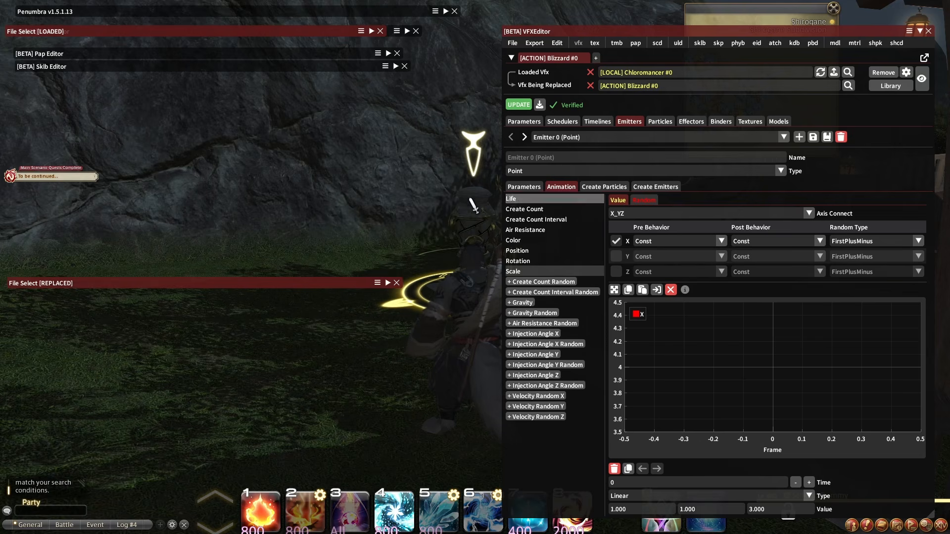
pyautogui.click(885, 75)
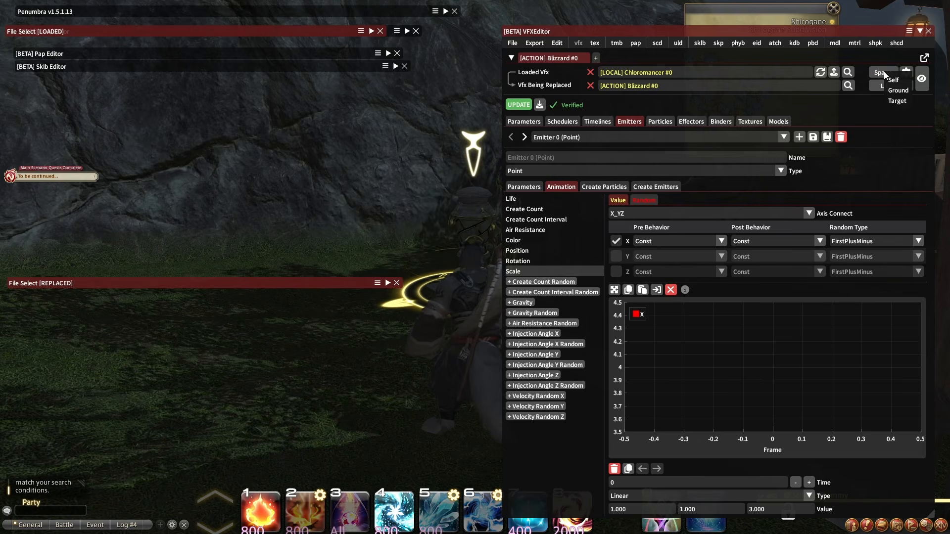
pyautogui.click(895, 101)
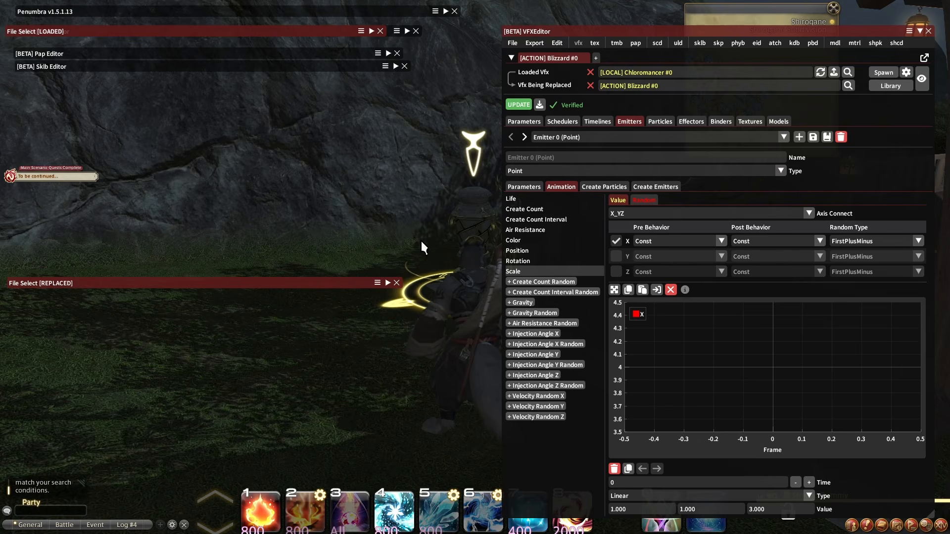
pyautogui.click(883, 72)
pyautogui.click(895, 102)
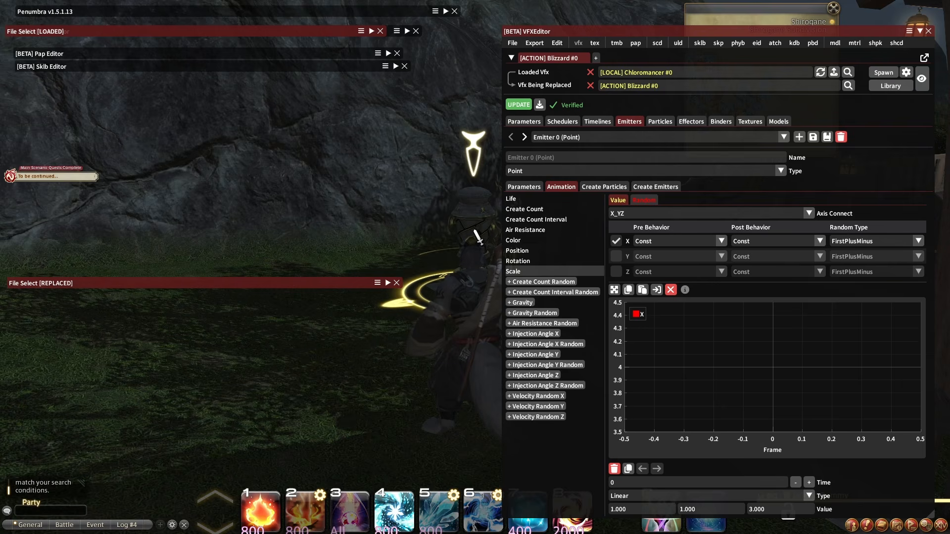
pyautogui.moveTo(478, 238)
pyautogui.mouseDown()
pyautogui.moveTo(500, 236)
pyautogui.moveTo(468, 232)
pyautogui.mouseUp()
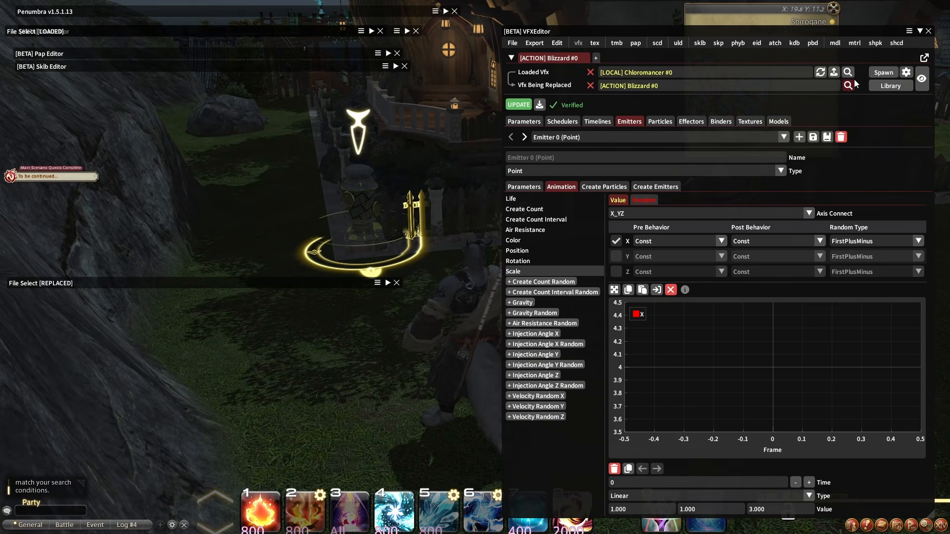
pyautogui.click(882, 74)
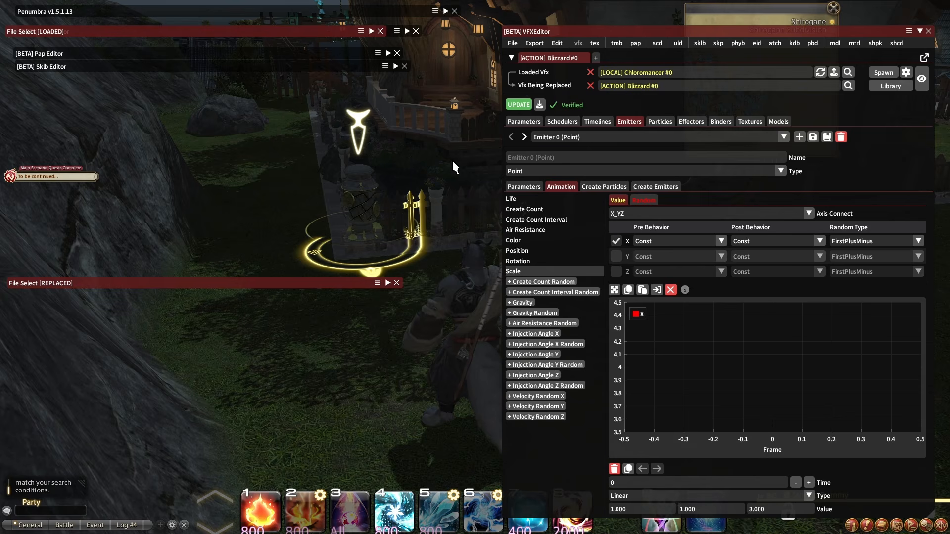
# Step: Inspect the Brightness and Scale curves of Emitter 0's Color animation while previewing the effect's fade-in
pyautogui.click(525, 240)
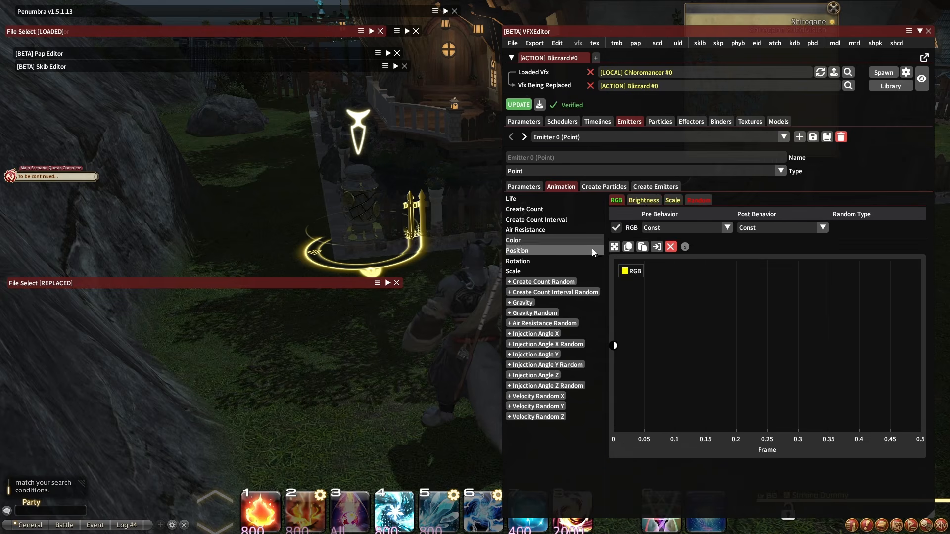
pyautogui.click(644, 200)
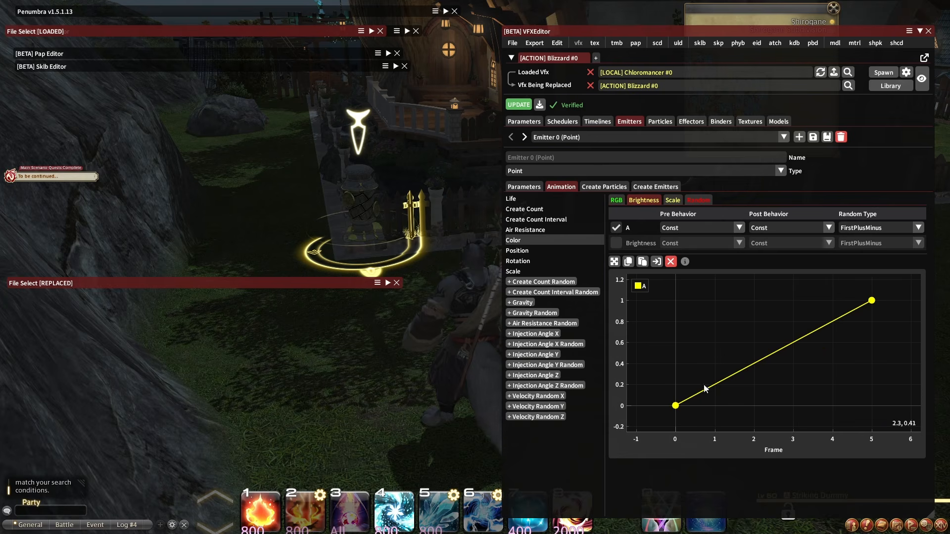
pyautogui.click(893, 97)
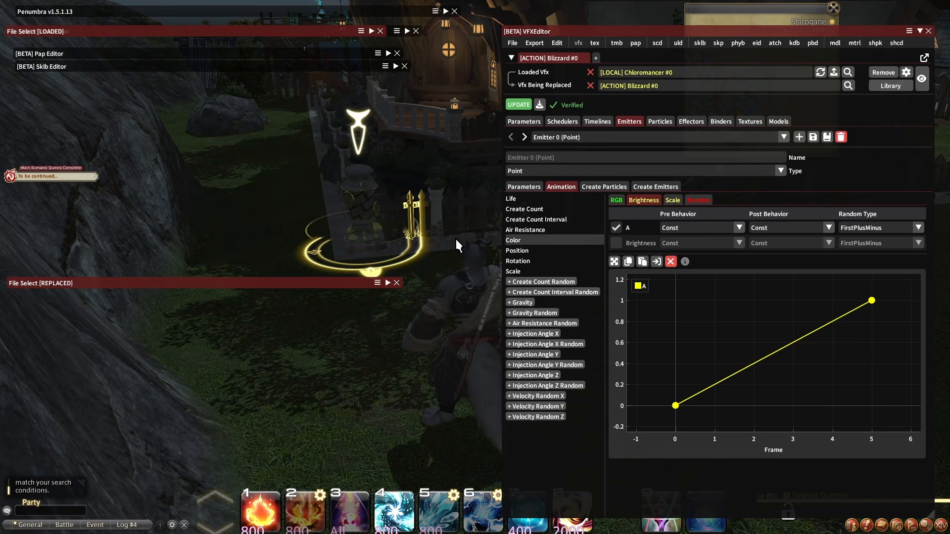
pyautogui.click(672, 200)
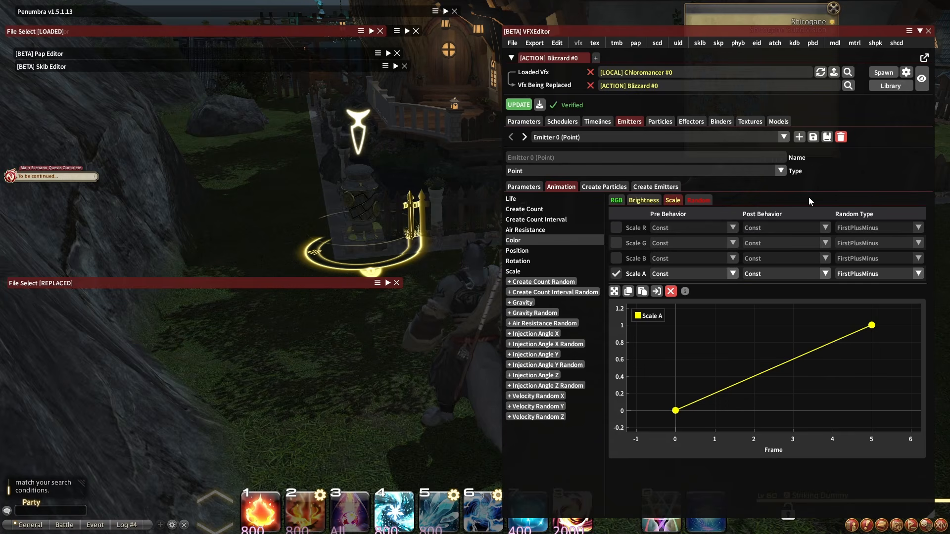
pyautogui.click(646, 138)
pyautogui.click(645, 138)
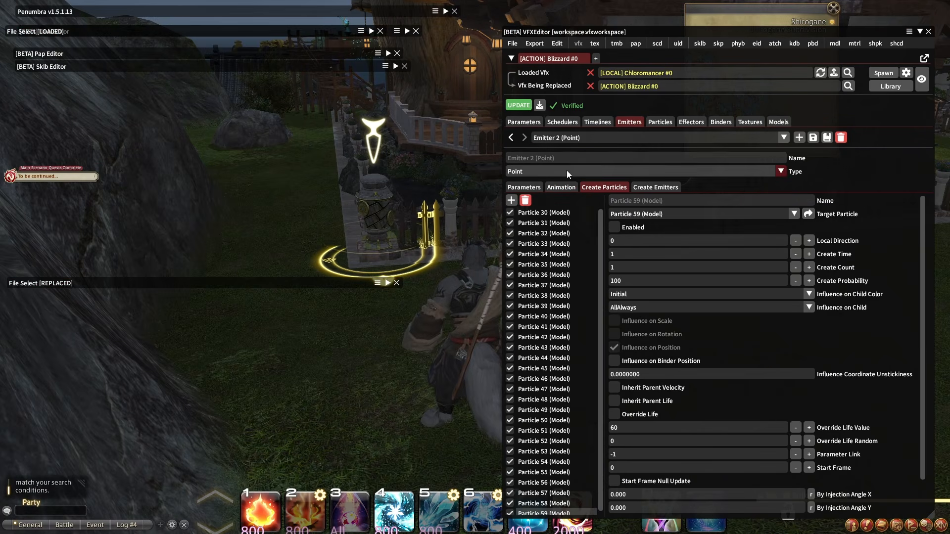
# Step: Add a Create Emitters item to Emitter 1 with Emitter 2 as its Target Emitter
pyautogui.click(593, 138)
pyautogui.click(592, 157)
pyautogui.click(645, 187)
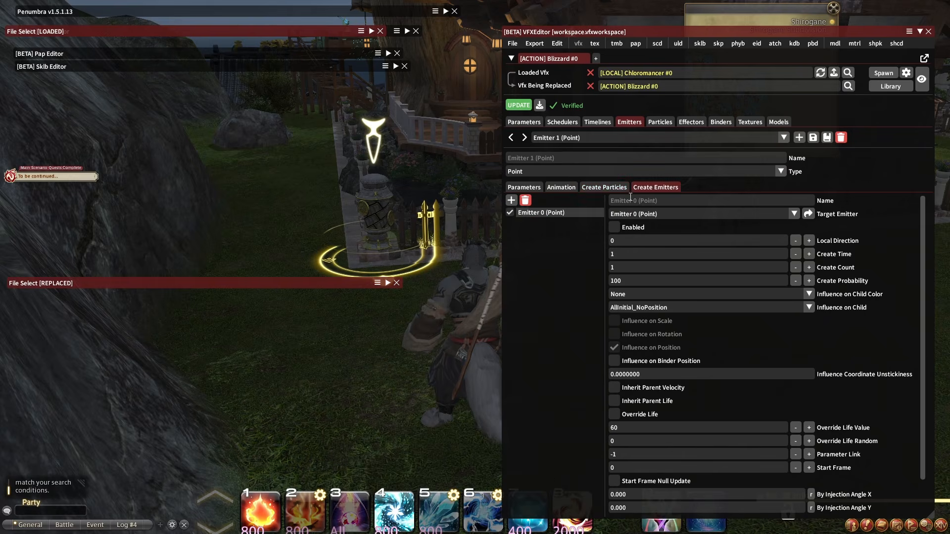
pyautogui.click(512, 200)
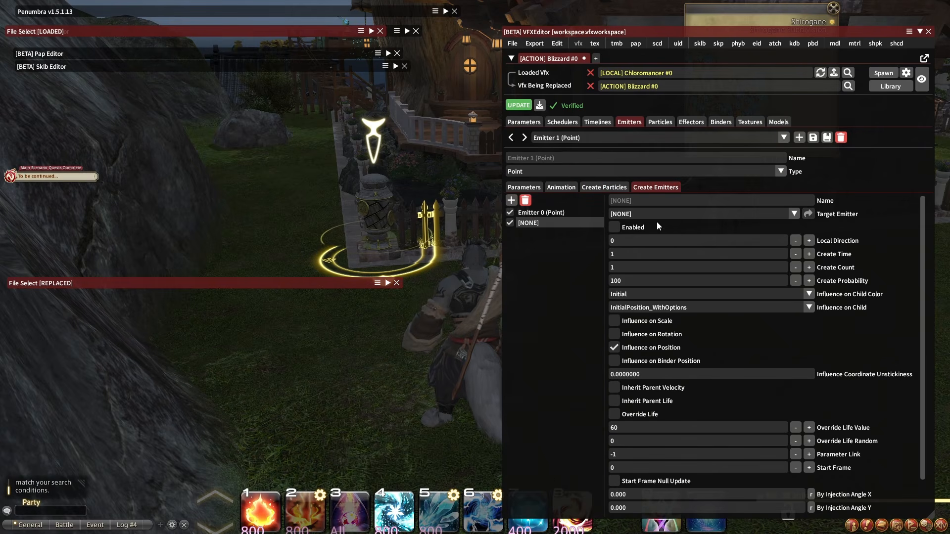
pyautogui.click(657, 214)
pyautogui.click(659, 254)
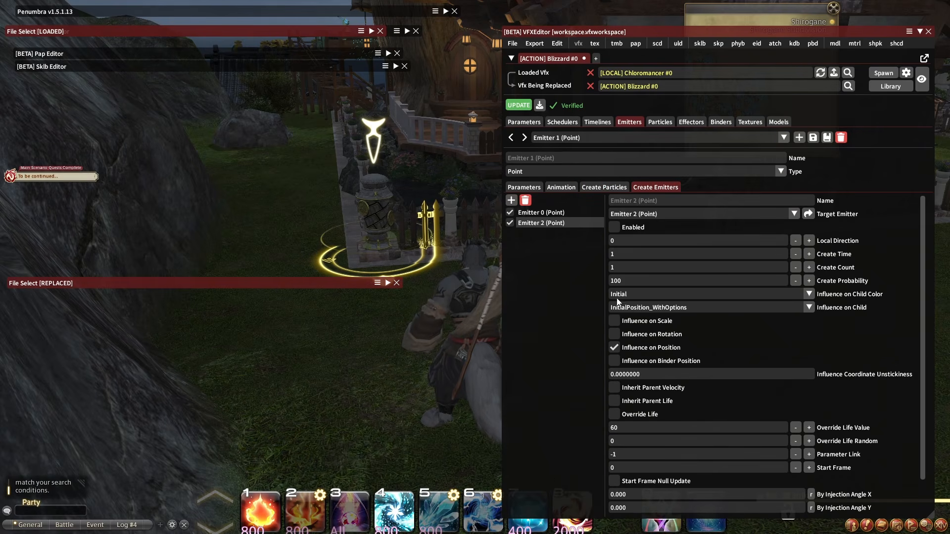
# Step: Give Emitter 1's Emitter 2 item a Generate Delay of 30 and set its Influence on Child to AllInitial_NoPosition
pyautogui.scroll(-1, 705, 381)
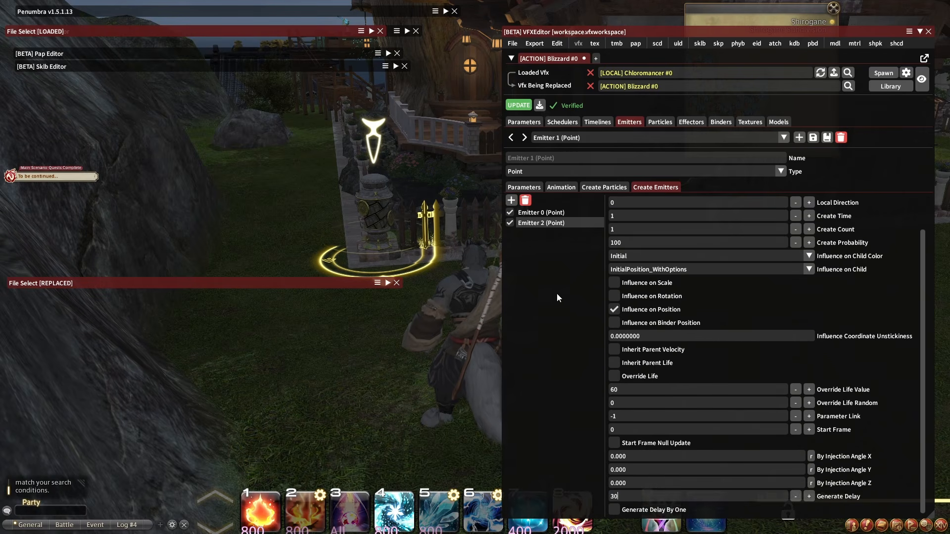
pyautogui.click(547, 216)
pyautogui.click(548, 223)
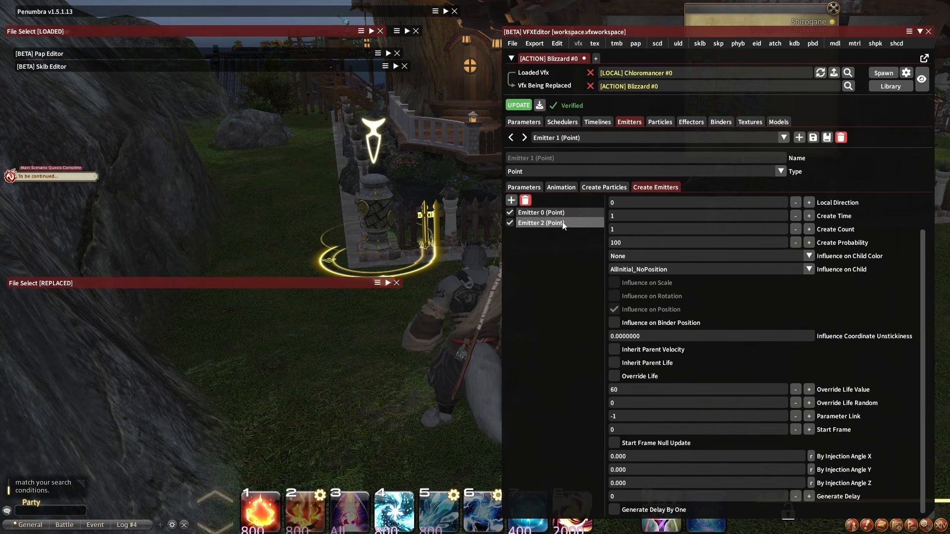
pyautogui.click(652, 269)
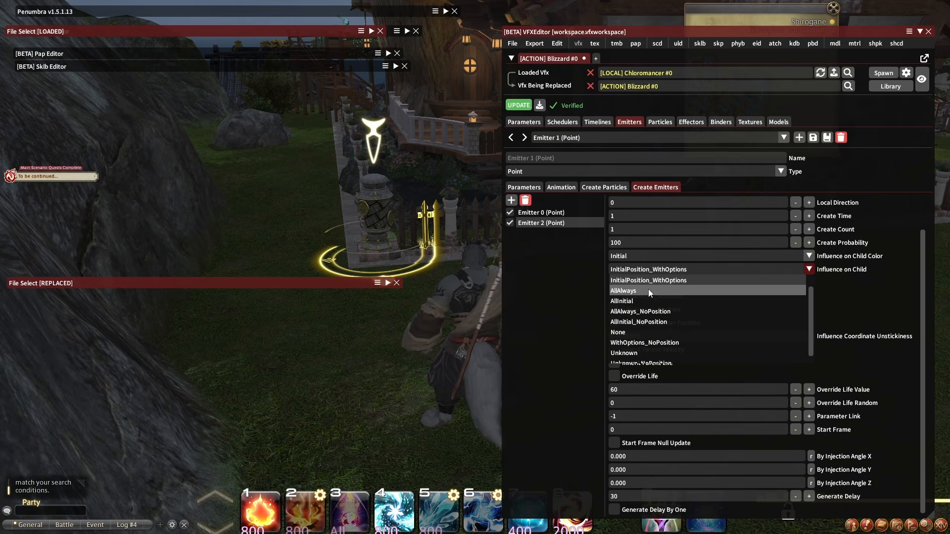
pyautogui.click(642, 323)
# Step: Set the Emitter 2 item's Influence on Child Color to None, matching the Emitter 0 item
pyautogui.click(633, 253)
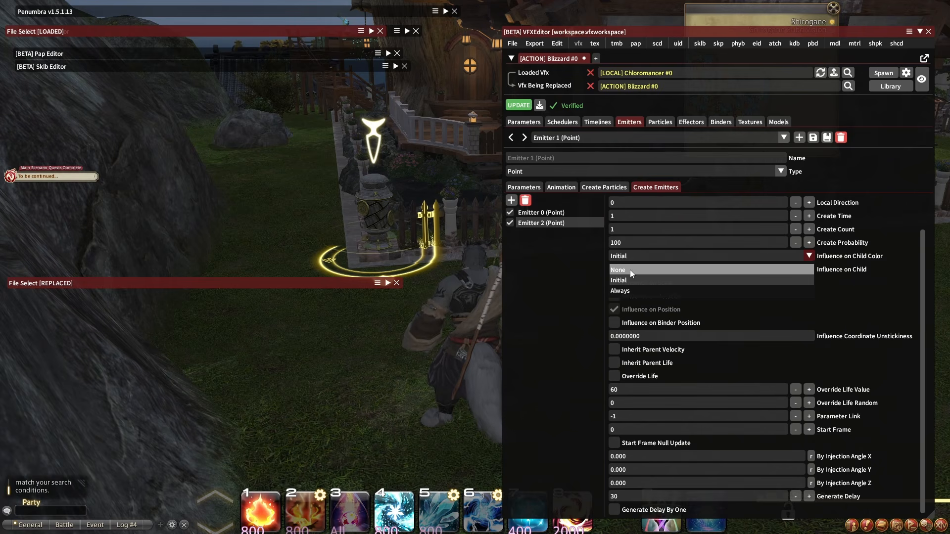
pyautogui.click(572, 266)
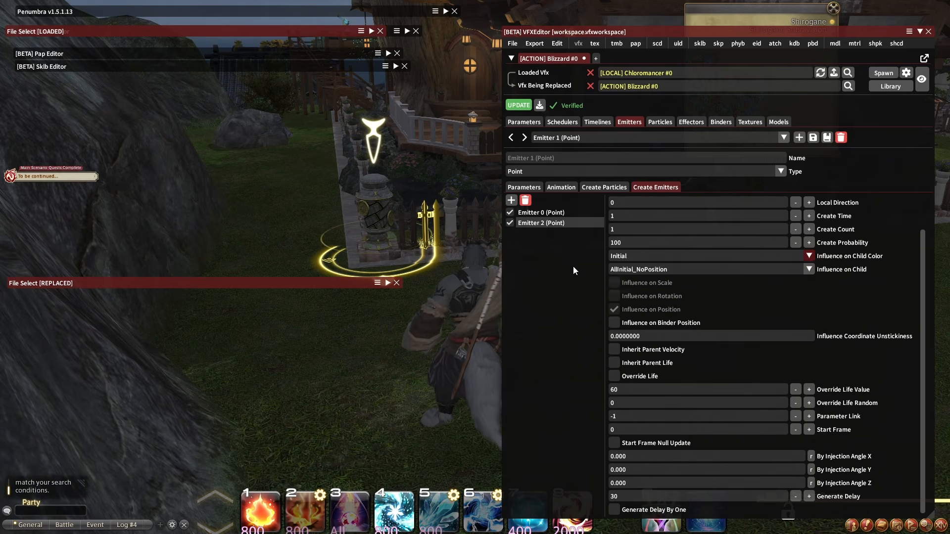
pyautogui.click(569, 213)
pyautogui.click(560, 227)
pyautogui.click(633, 253)
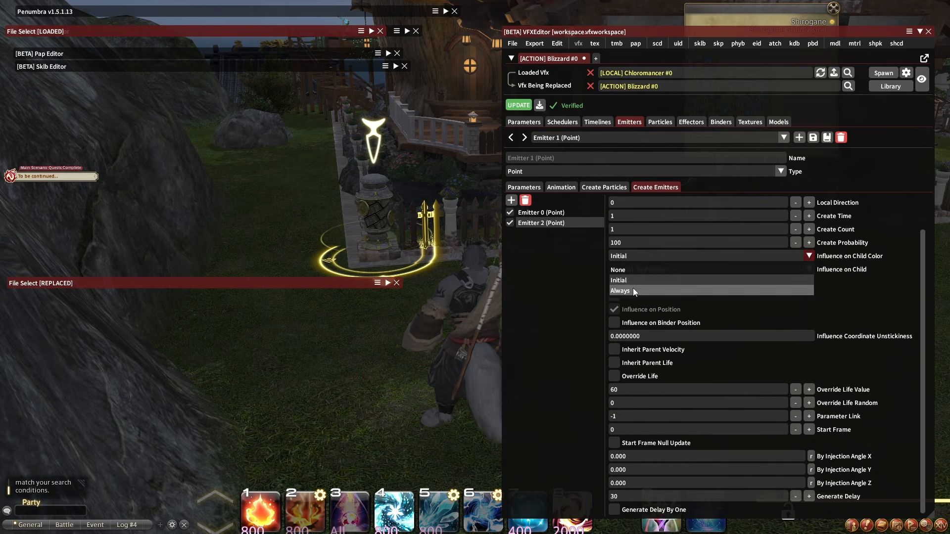
pyautogui.click(631, 270)
# Step: Examine Emitter 2's created particles and check the Life value in Particle 29's animation
pyautogui.click(594, 137)
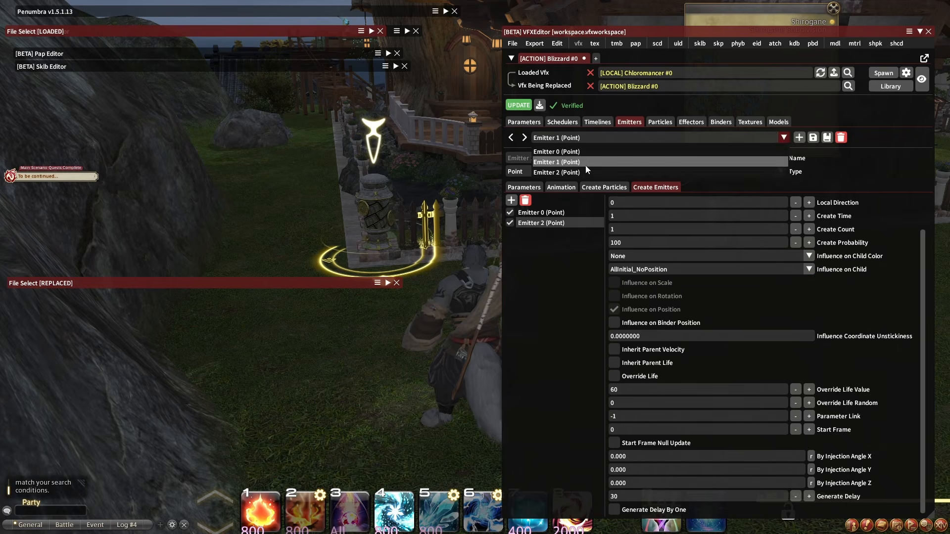
pyautogui.click(584, 172)
pyautogui.click(595, 191)
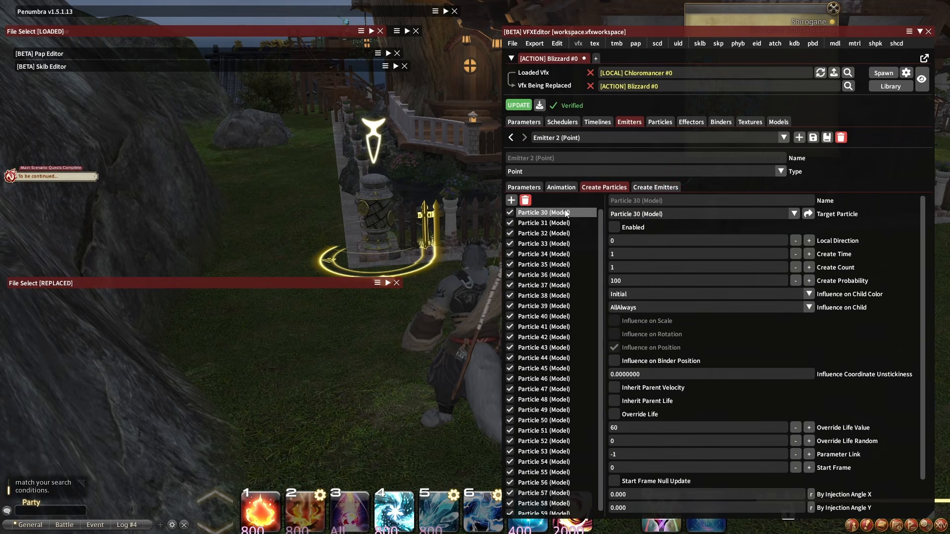
pyautogui.click(657, 123)
pyautogui.click(651, 137)
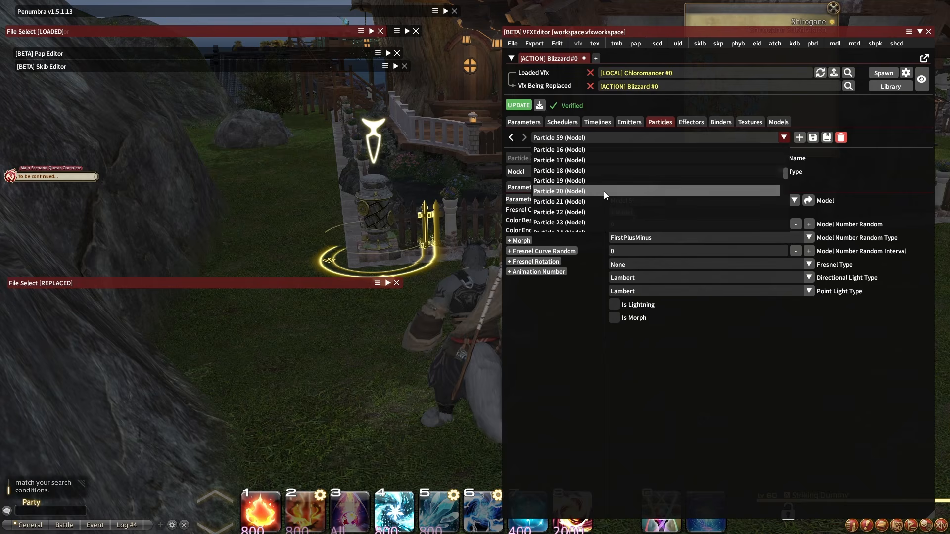
pyautogui.click(586, 199)
pyautogui.click(553, 187)
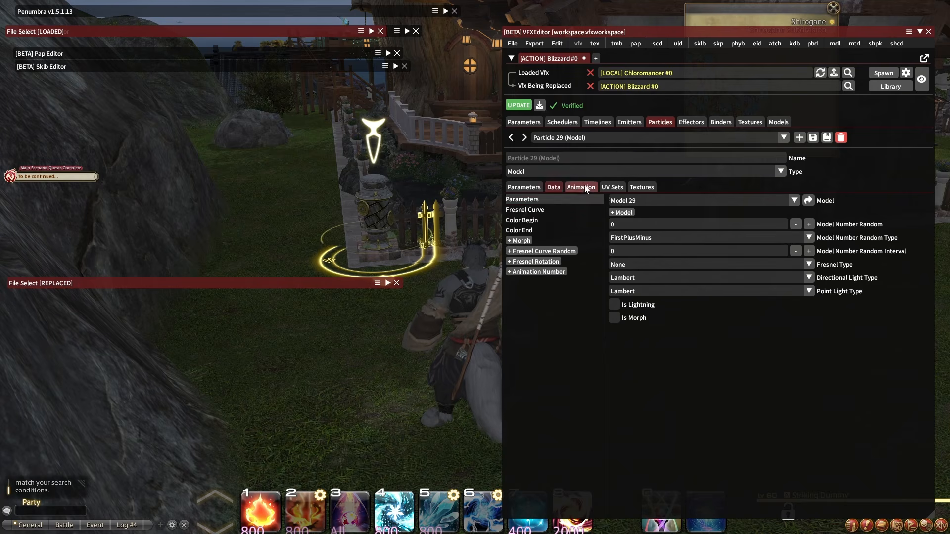
pyautogui.click(581, 187)
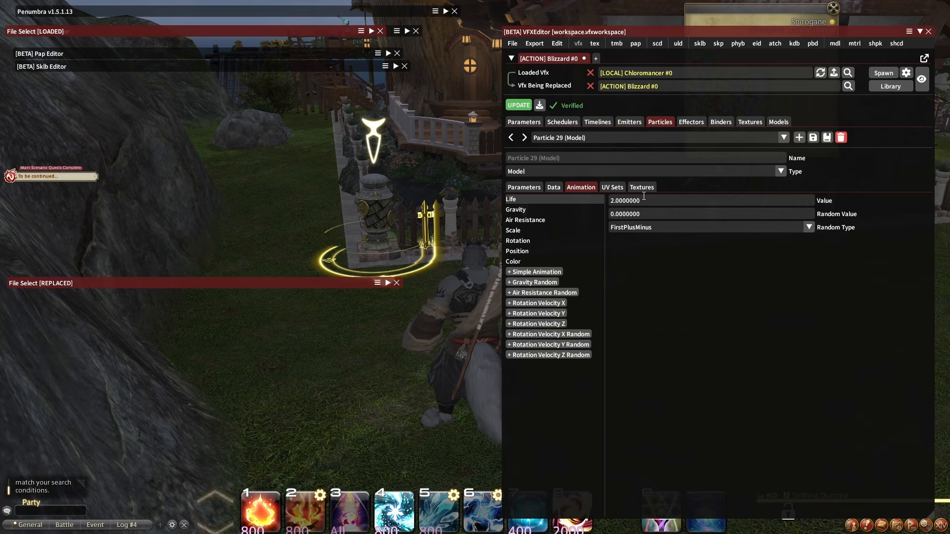
# Step: Update the effect and spawn it to preview the Emitter 2 setup, reviewing Timeline 0 and Particle 30's Generate Delay
pyautogui.click(629, 121)
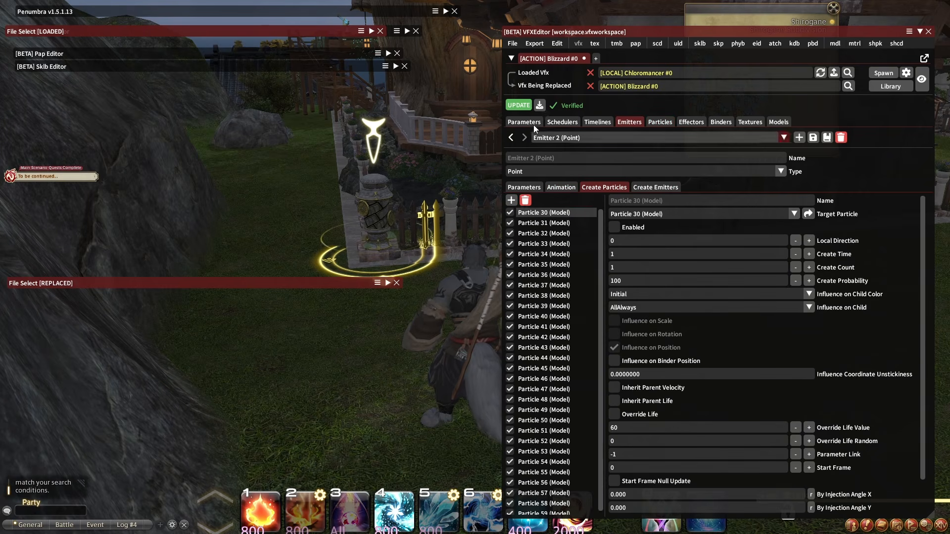
pyautogui.click(602, 125)
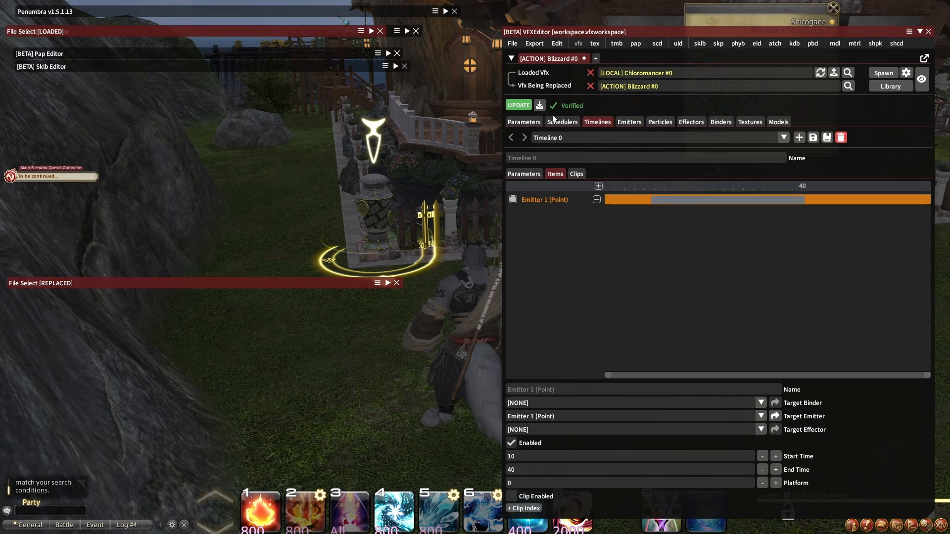
pyautogui.click(621, 122)
pyautogui.click(520, 105)
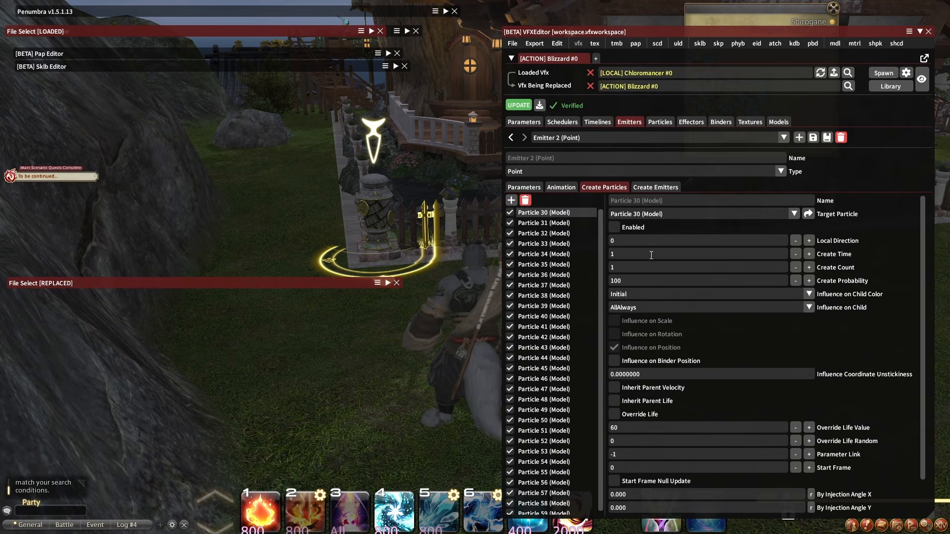
pyautogui.scroll(-1, 718, 266)
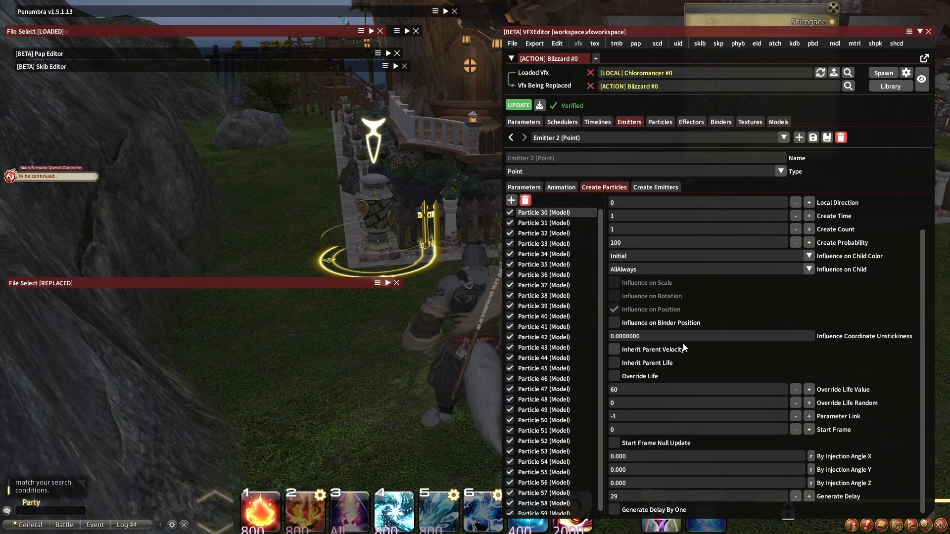
pyautogui.click(881, 73)
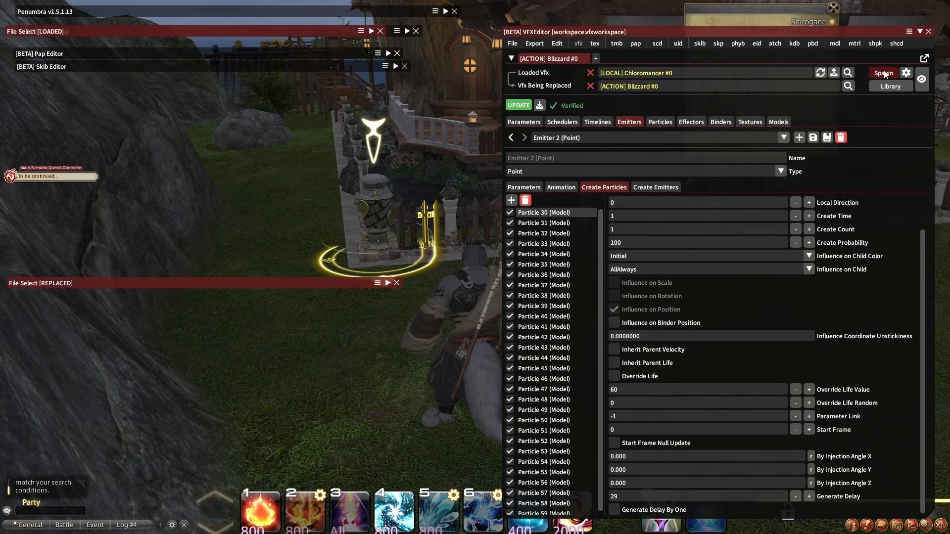
pyautogui.moveTo(468, 227); pyautogui.dragTo(534, 261)
# Step: Retime Emitter 2's color Scale A curve to fade out from 1 at frame 25 to 0 at frame 30
pyautogui.click(563, 187)
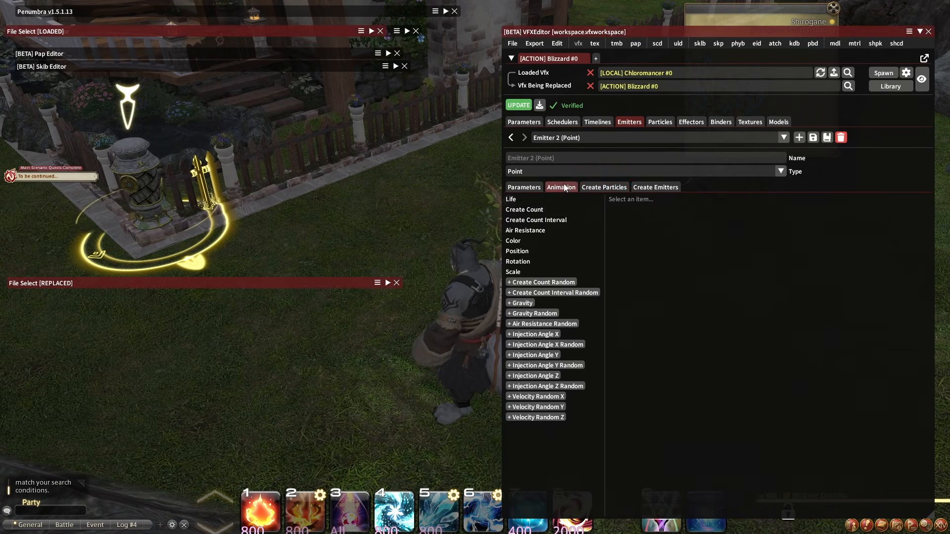
pyautogui.click(533, 240)
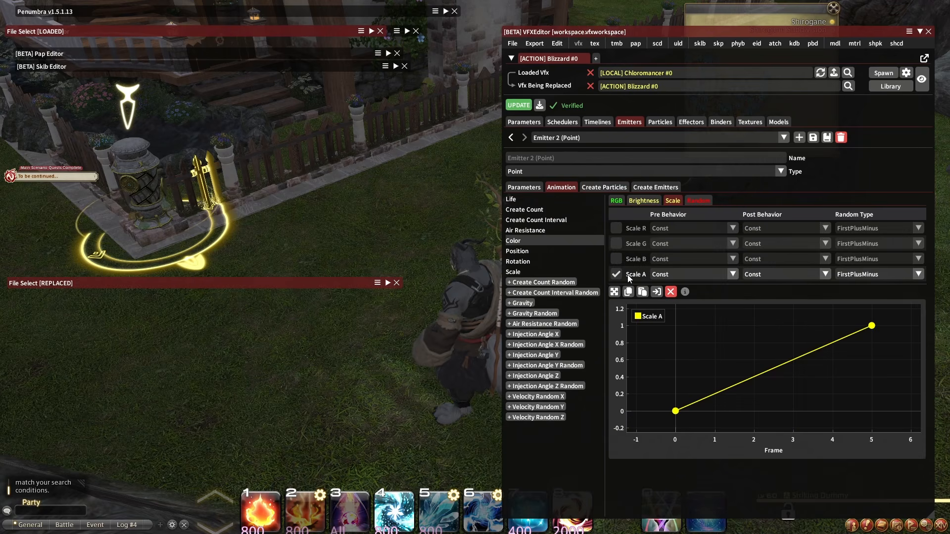
pyautogui.click(871, 326)
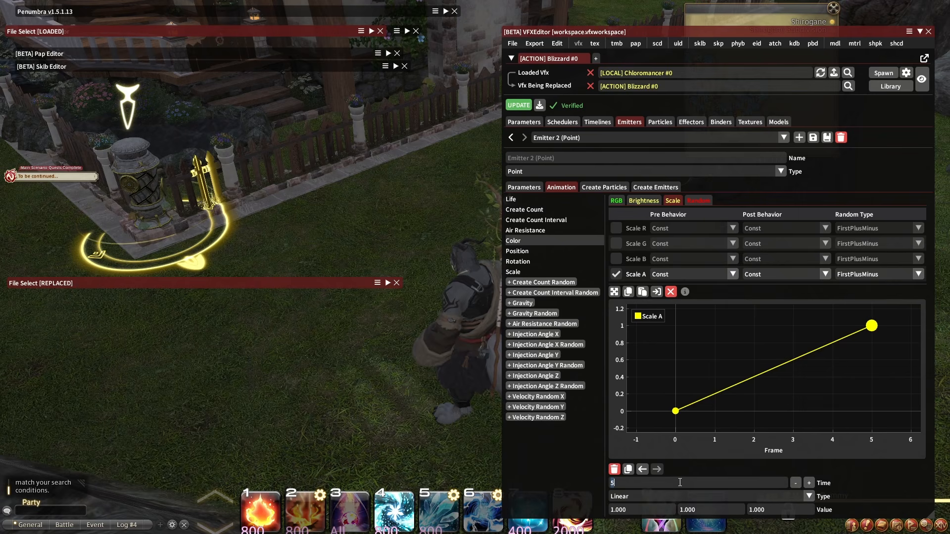
pyautogui.write('25')
pyautogui.click(682, 482)
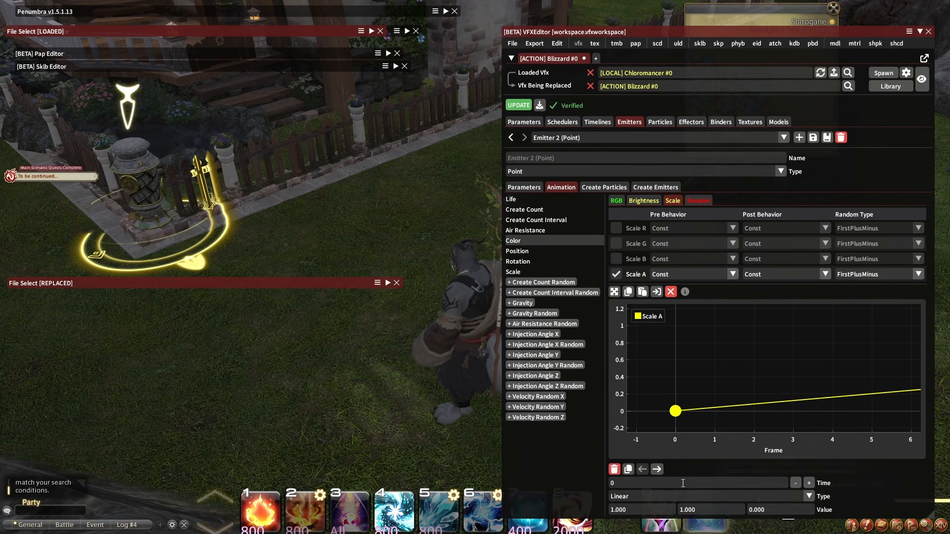
pyautogui.write('3')
pyautogui.click(614, 292)
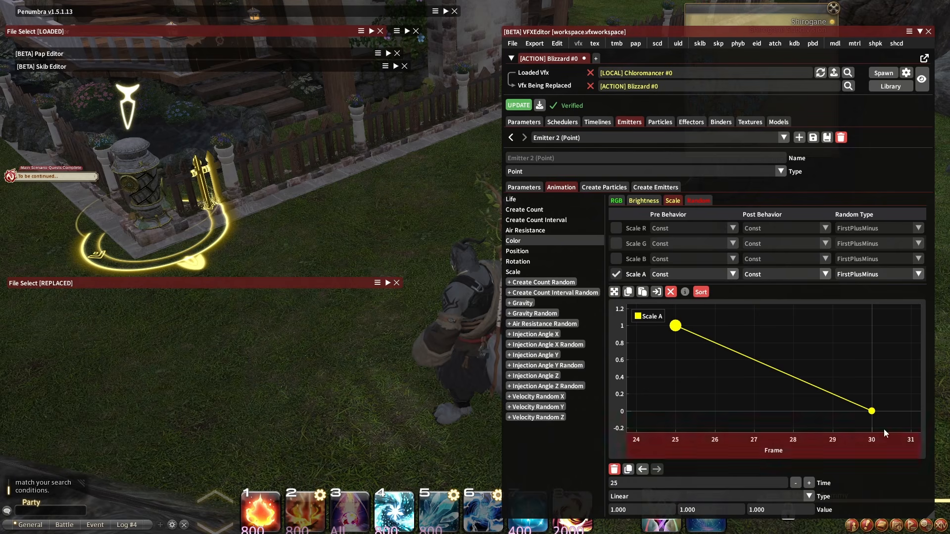
pyautogui.click(872, 411)
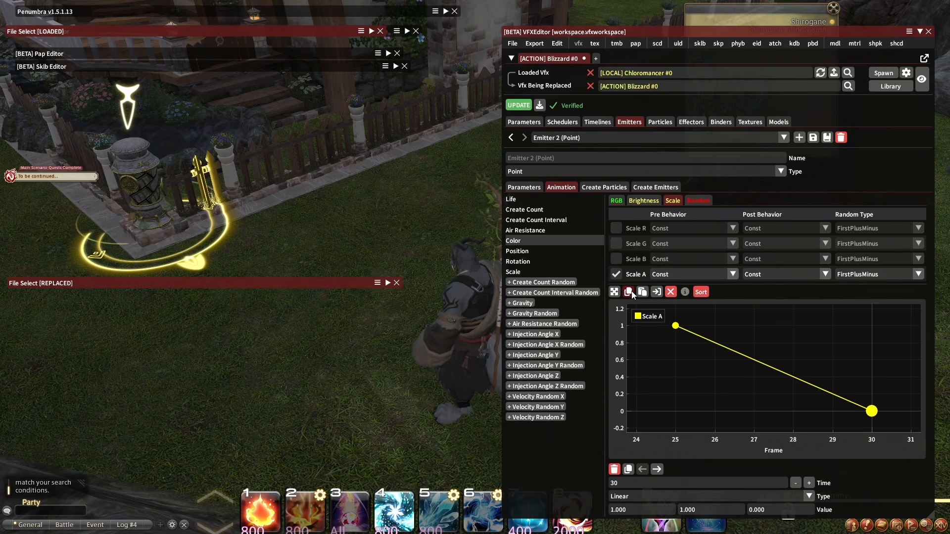
# Step: Replace the A curve in Emitter 2's color Brightness with a copy of the Scale A fade-out keys
pyautogui.click(644, 200)
pyautogui.click(670, 262)
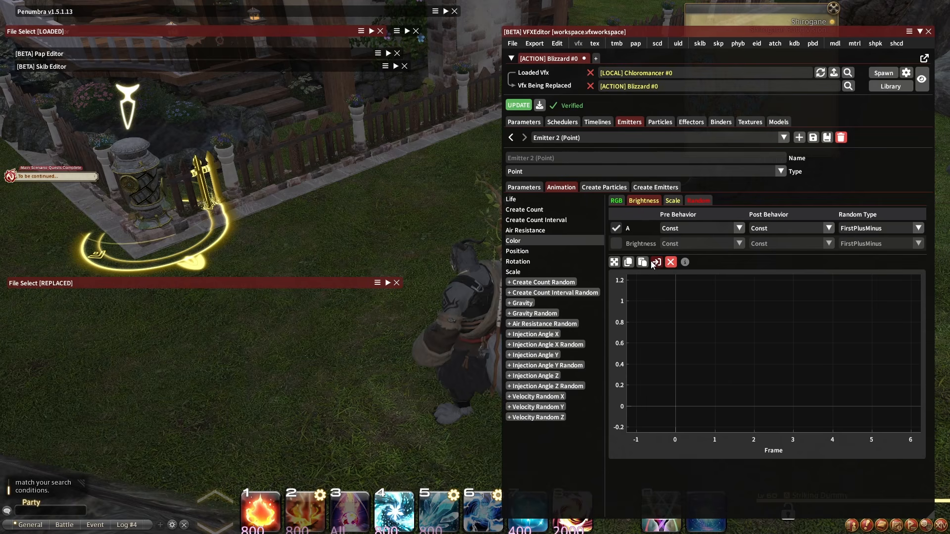
pyautogui.click(613, 265)
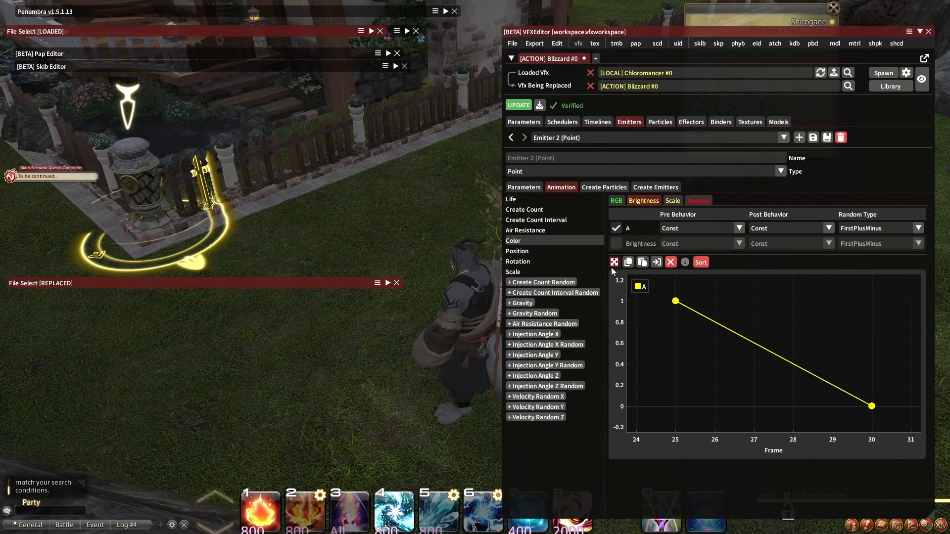
# Step: Update the effect with the new fade-out curves and spawn it for a preview
pyautogui.moveTo(513, 99); pyautogui.dragTo(512, 103)
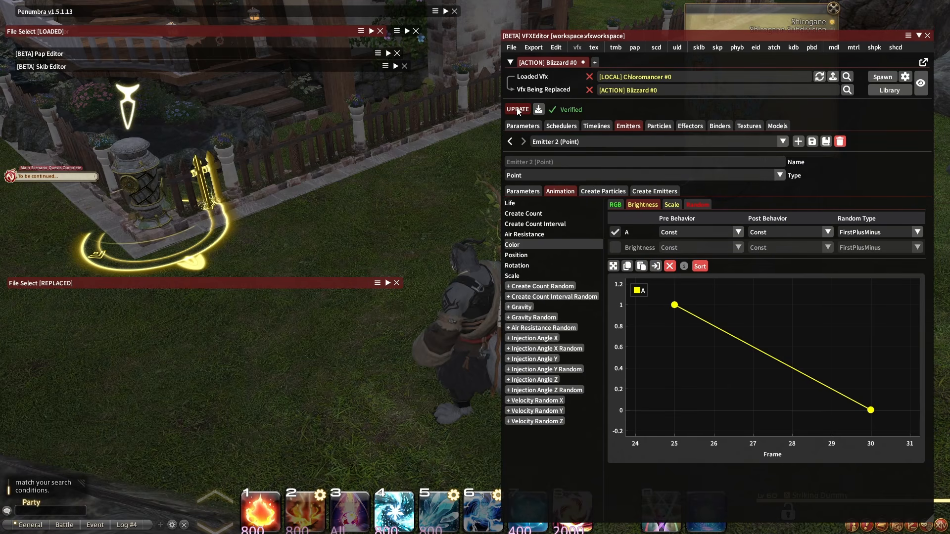
pyautogui.click(874, 77)
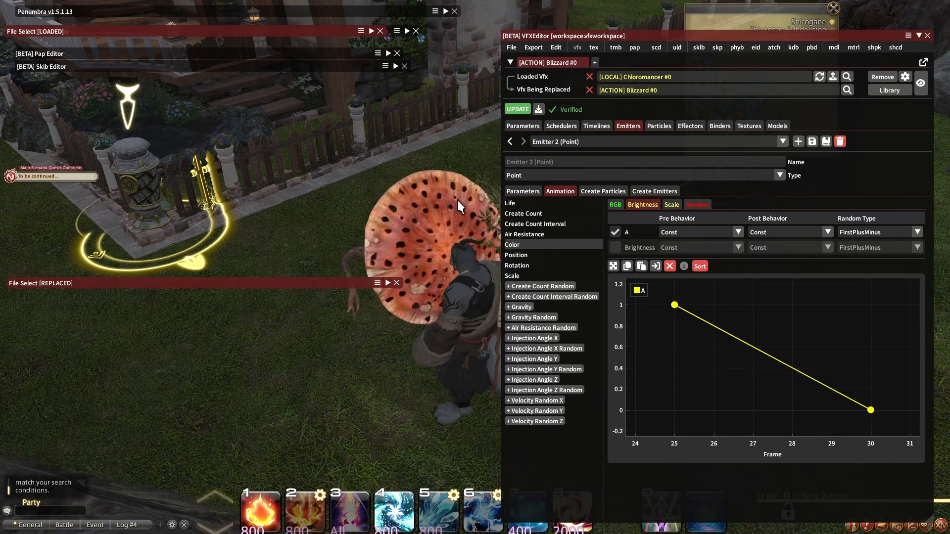
pyautogui.moveTo(456, 199); pyautogui.dragTo(489, 202)
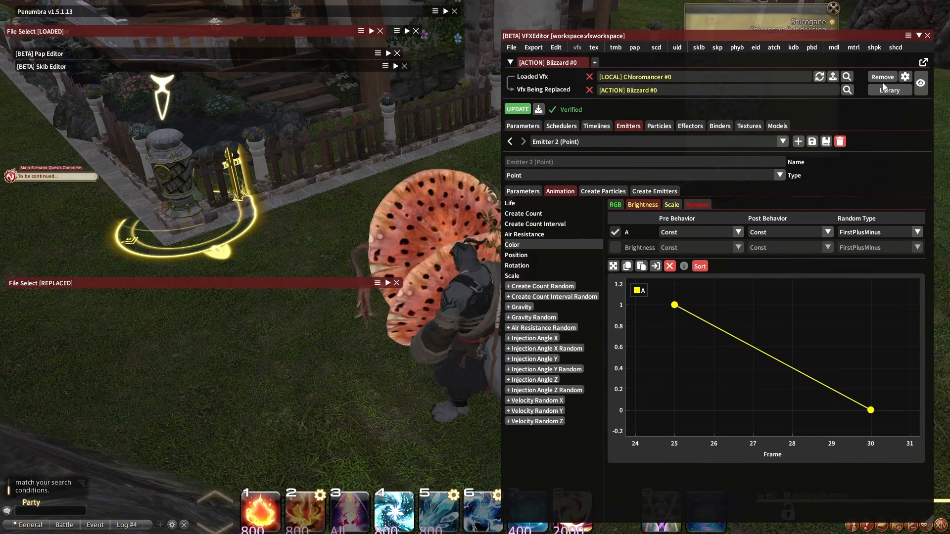
# Step: Review Emitter 2's particles, animation and parameters, and compare the Generate Delay of Emitter 1's Emitter 0 and Emitter 2 items
pyautogui.click(610, 192)
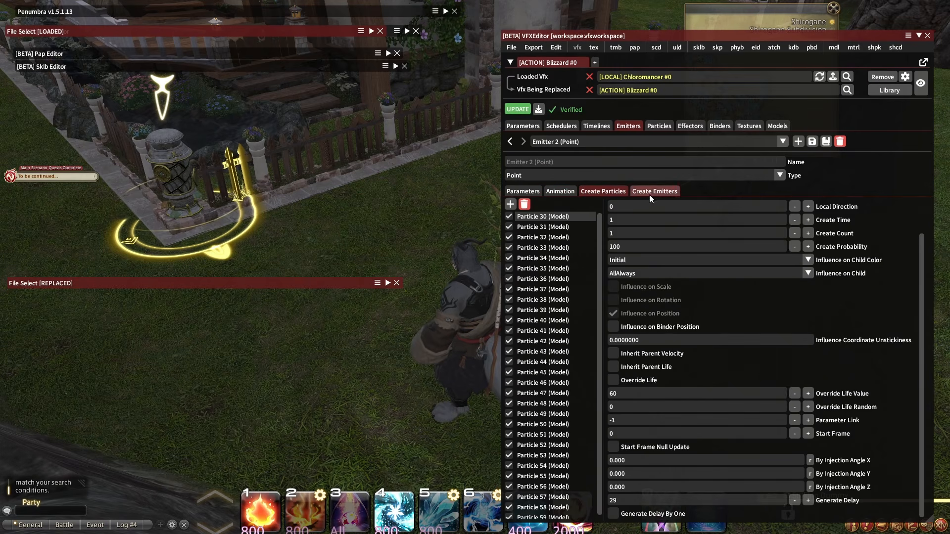
pyautogui.click(561, 192)
pyautogui.click(523, 192)
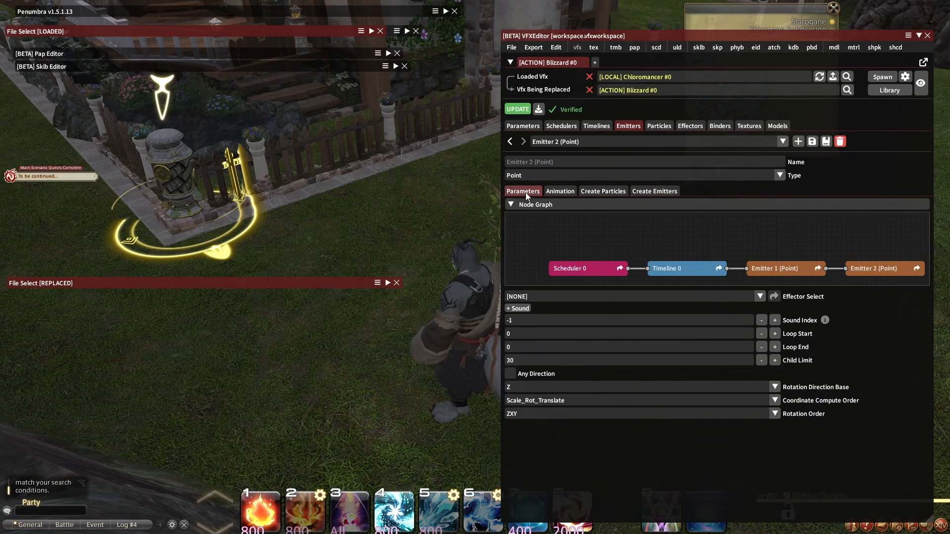
pyautogui.click(597, 126)
pyautogui.click(629, 126)
pyautogui.click(613, 144)
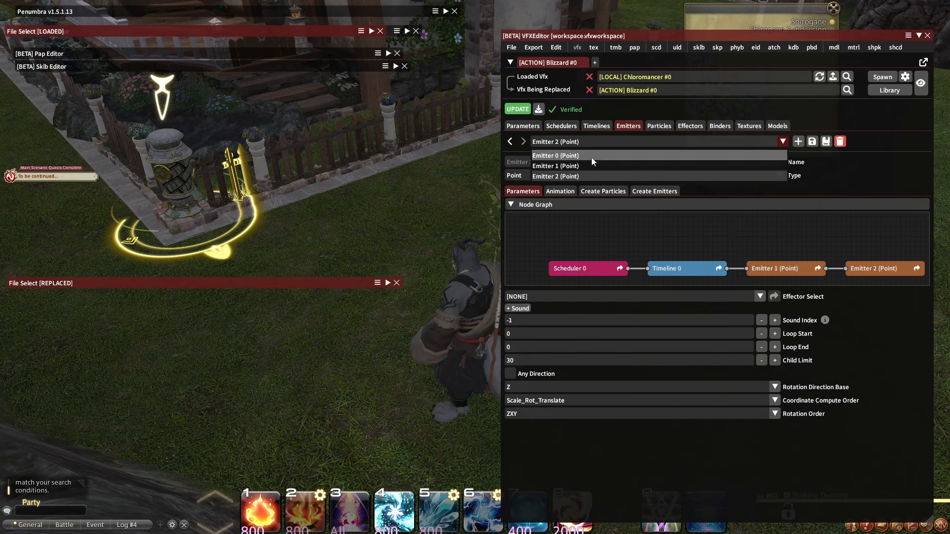
pyautogui.click(580, 163)
pyautogui.click(643, 193)
pyautogui.click(583, 227)
pyautogui.scroll(-2, 766, 374)
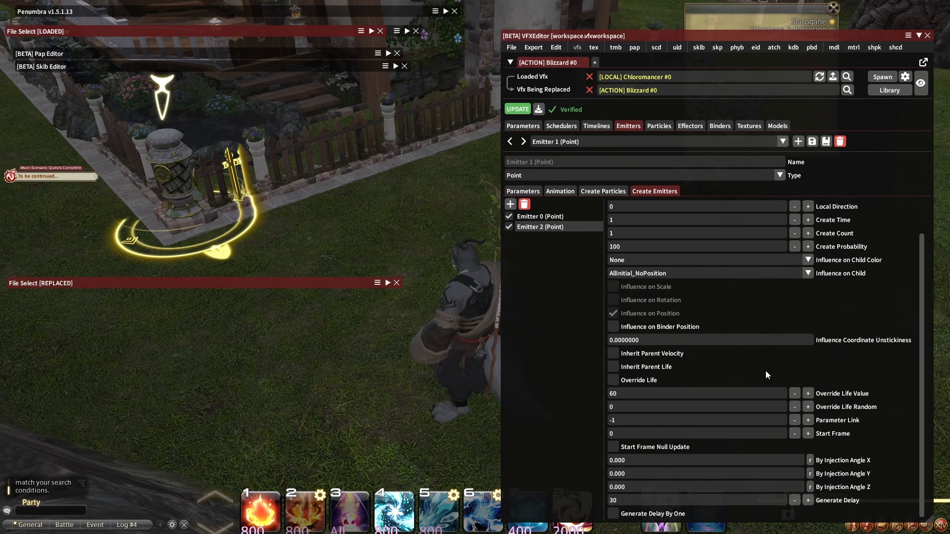
pyautogui.click(551, 217)
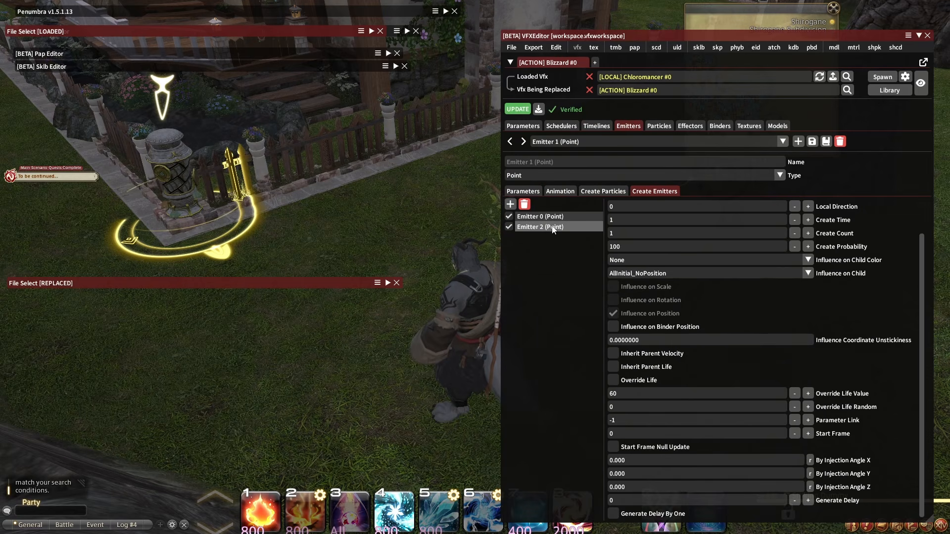
pyautogui.click(552, 218)
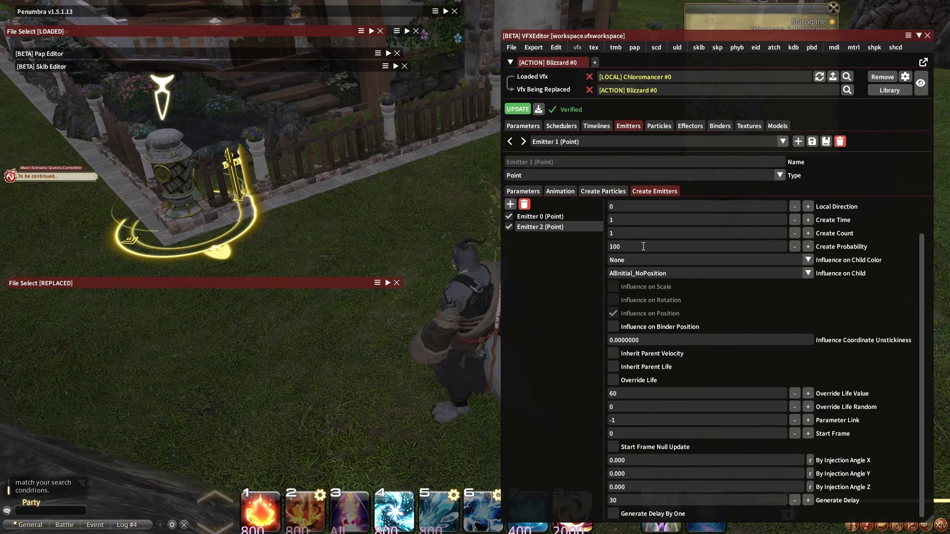
# Step: Test spawning the effect with Emitter 1's Emitter 2 item disabled by a Create Probability of 0, and restore it to 100
pyautogui.click(520, 110)
pyautogui.click(878, 77)
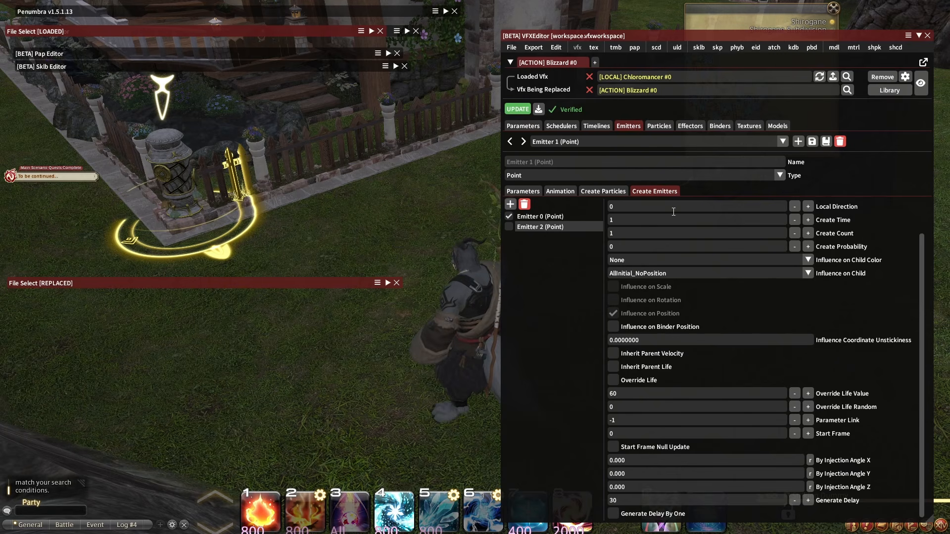
pyautogui.click(509, 110)
# Step: Examine Emitter 2's Create Particles settings and the Brightness, Scale and RGB curves of its color animation
pyautogui.click(578, 142)
pyautogui.click(574, 173)
pyautogui.click(601, 191)
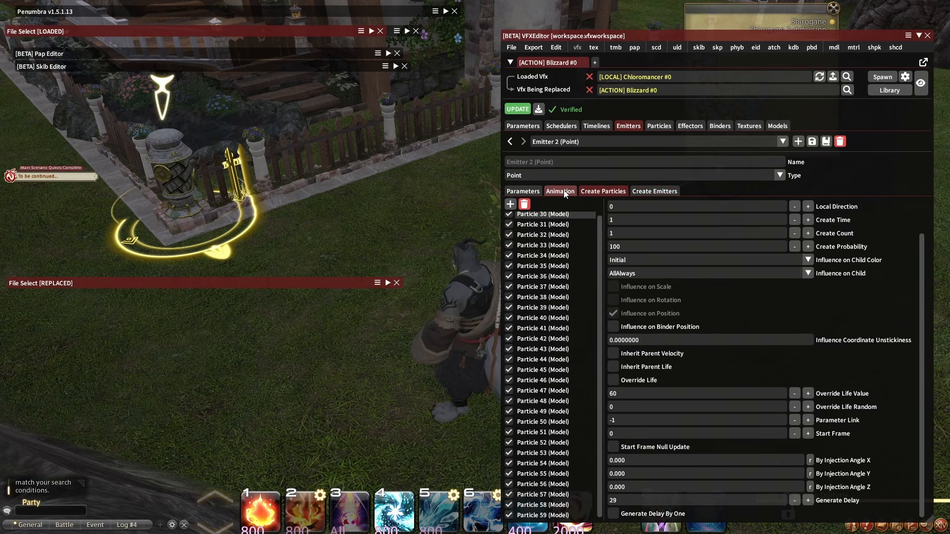
pyautogui.scroll(2, 655, 324)
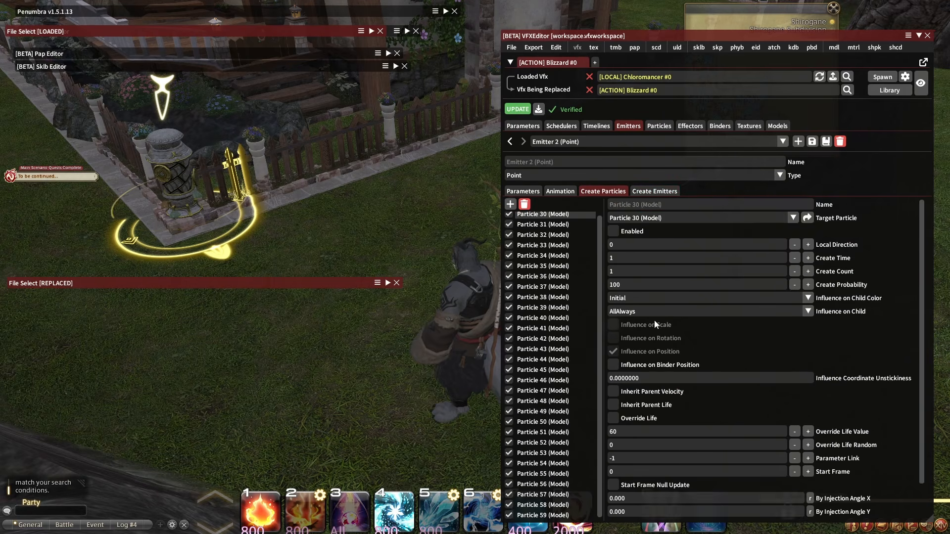
pyautogui.click(562, 192)
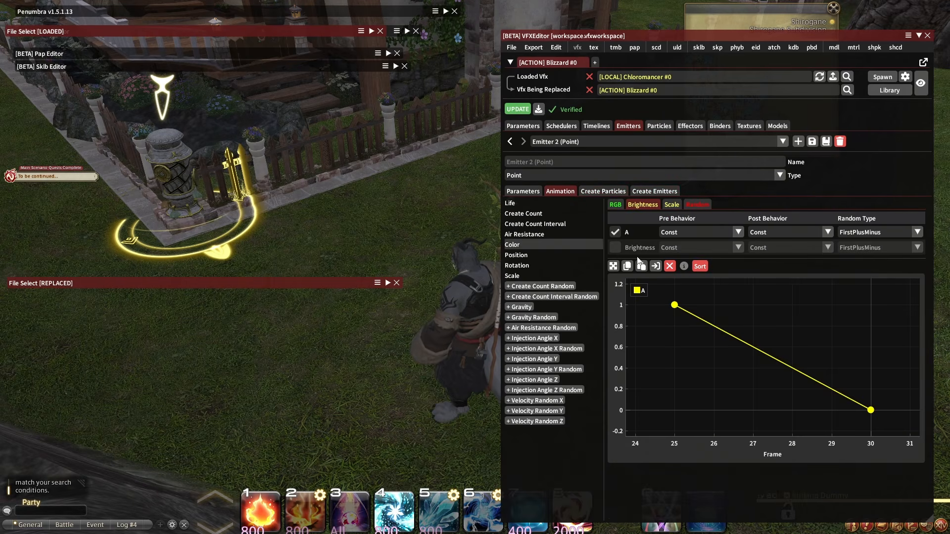
pyautogui.click(669, 205)
pyautogui.click(616, 204)
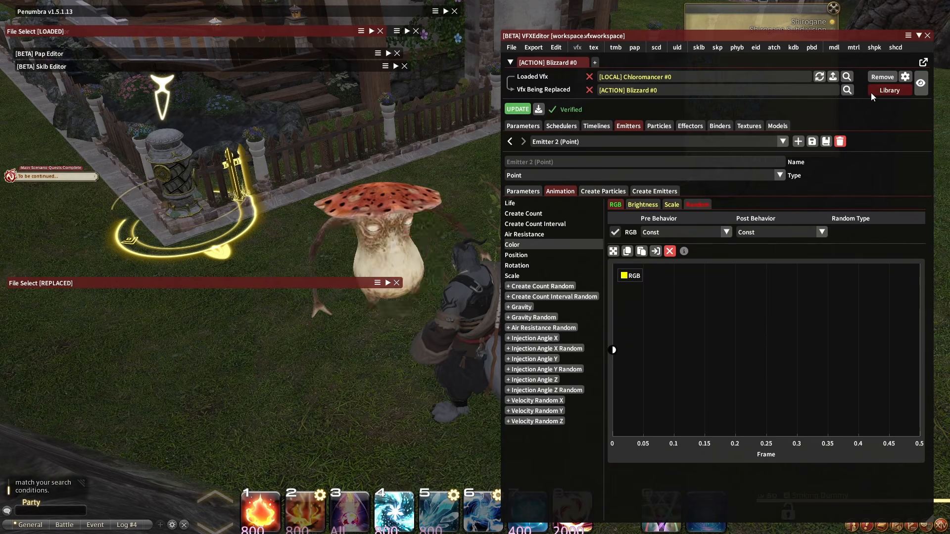
# Step: Check the Emitter 1 item in Timeline 0 and open the Emitter 2 item among Emitter 1's created emitters
pyautogui.click(595, 128)
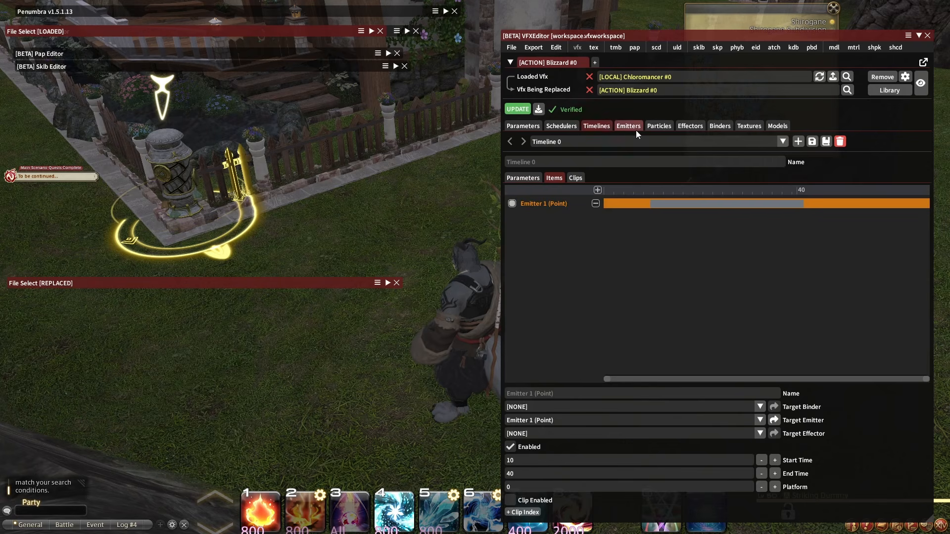
pyautogui.click(635, 127)
pyautogui.click(588, 142)
pyautogui.click(584, 167)
pyautogui.click(601, 192)
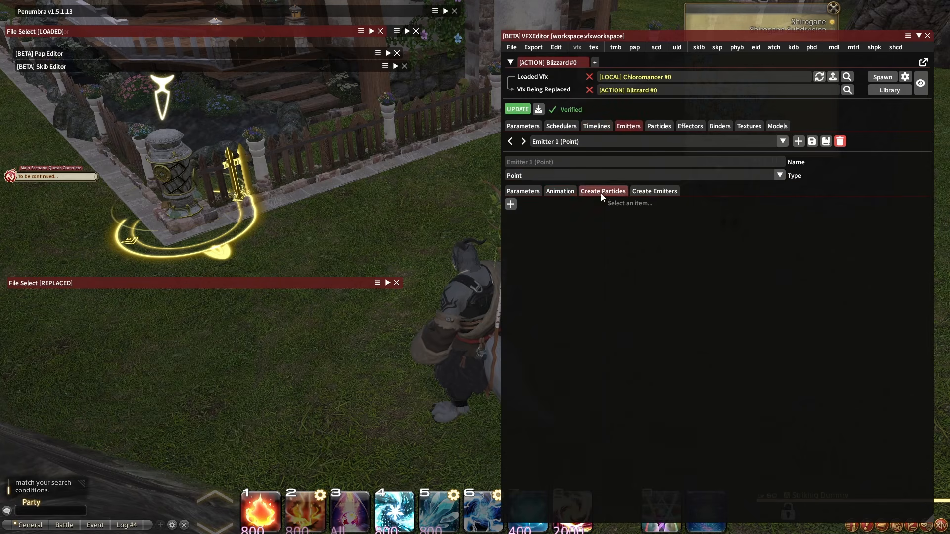
pyautogui.click(654, 192)
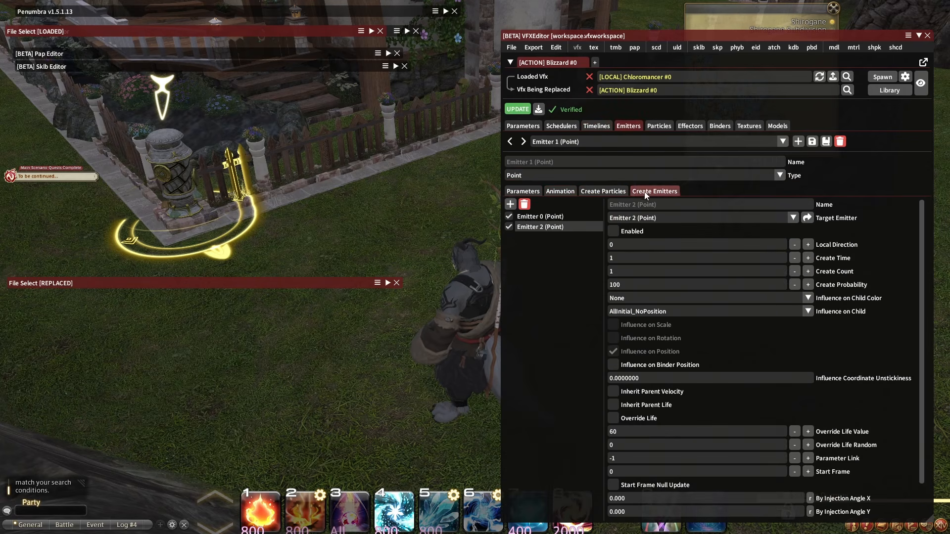
# Step: Check the Emitter 0 item among Emitter 1's created emitters and spawn the effect on self several times to watch it play
pyautogui.scroll(-1, 734, 318)
pyautogui.click(566, 219)
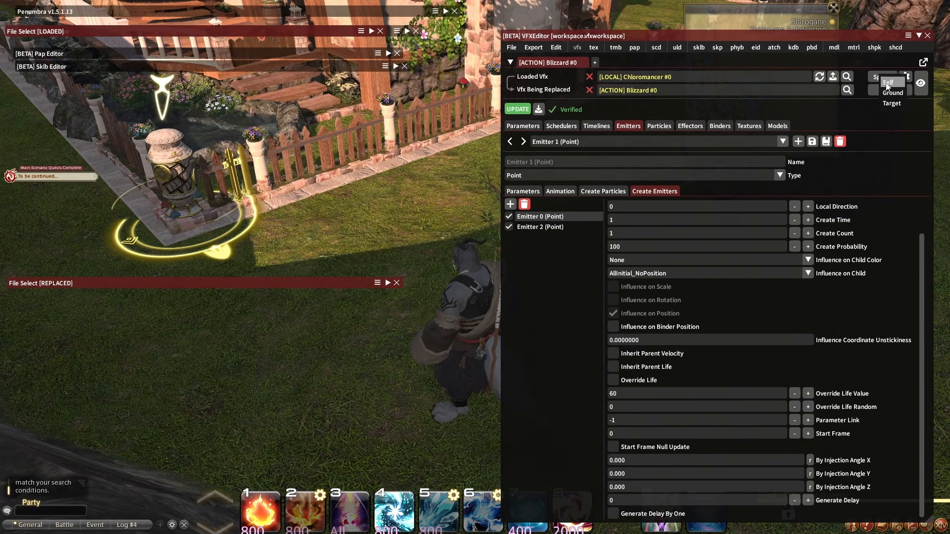
pyautogui.click(883, 77)
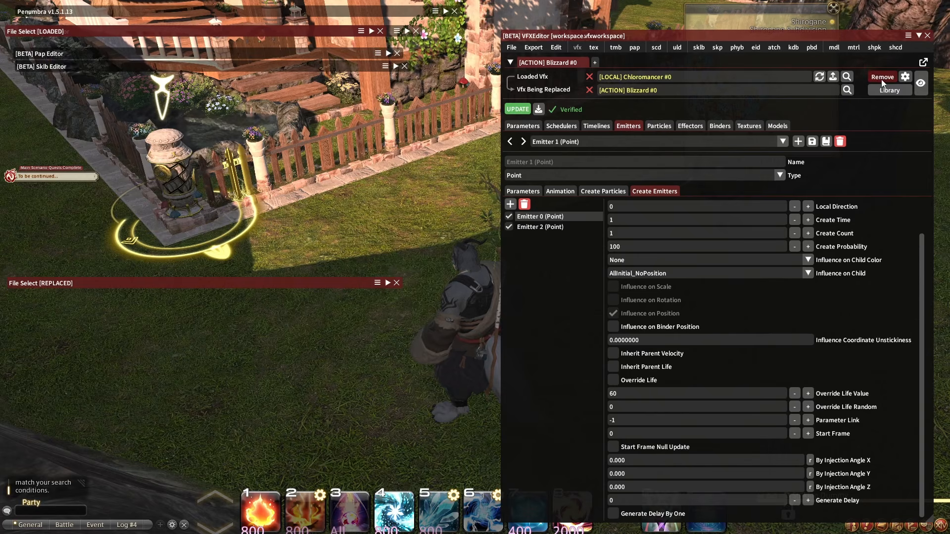
pyautogui.click(881, 77)
pyautogui.click(880, 77)
pyautogui.click(888, 82)
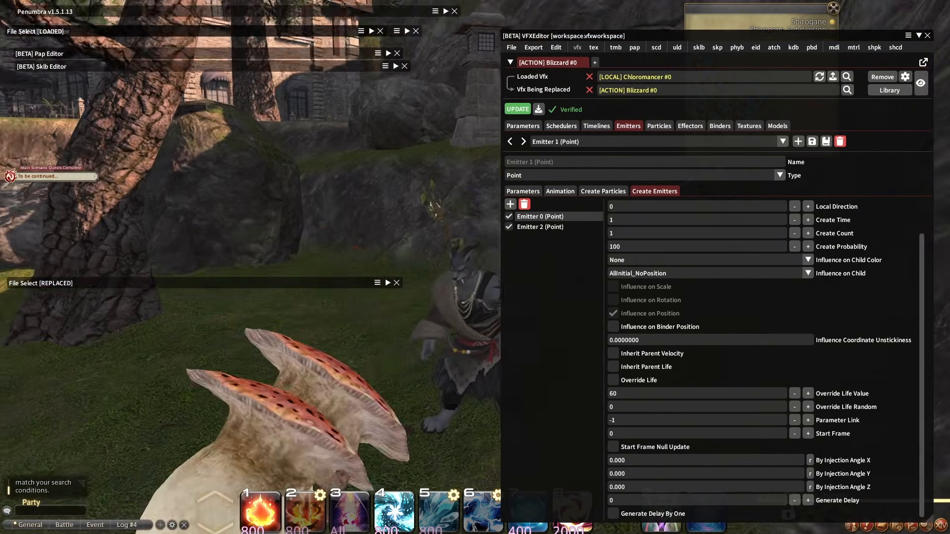
pyautogui.click(883, 77)
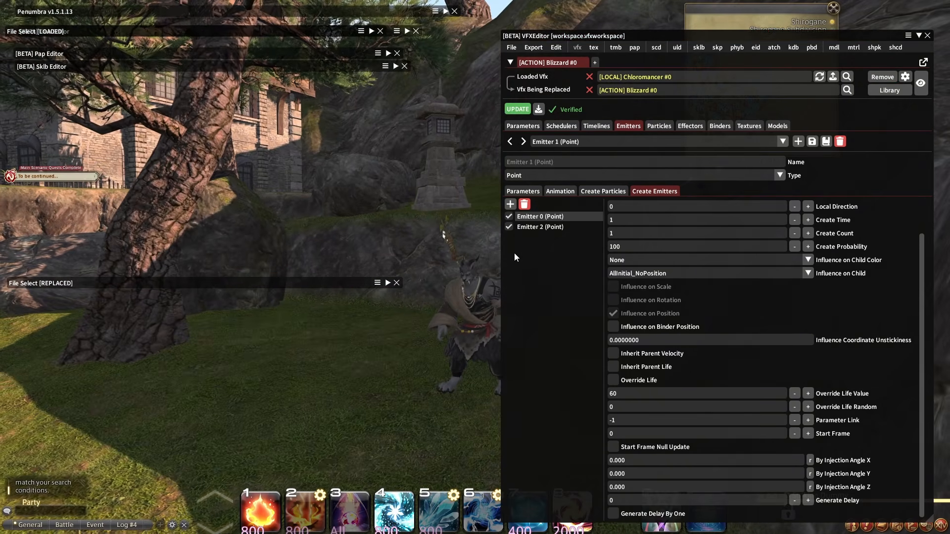
pyautogui.click(882, 77)
pyautogui.click(889, 86)
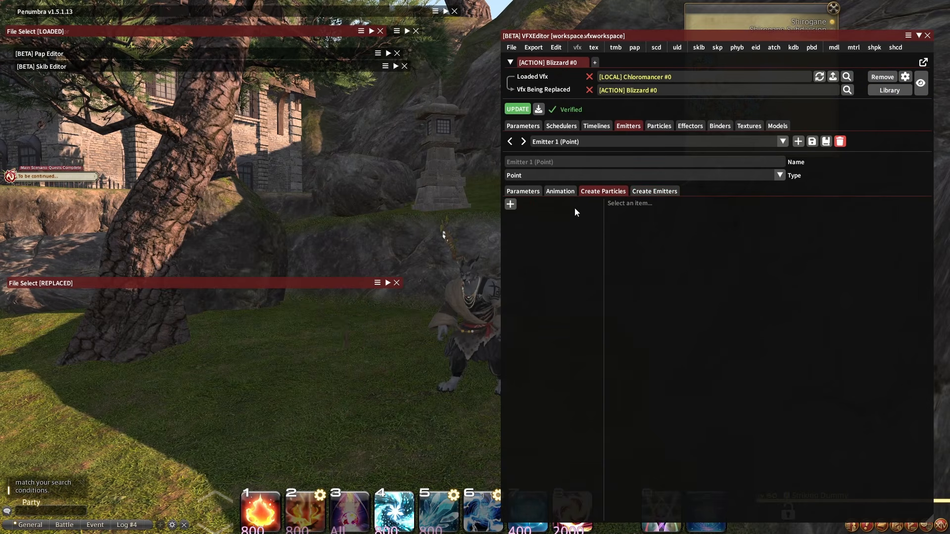
# Step: Review the particle items that Emitter 2 creates, comparing the settings from Particle 30 to Particle 38
pyautogui.click(592, 141)
pyautogui.click(614, 176)
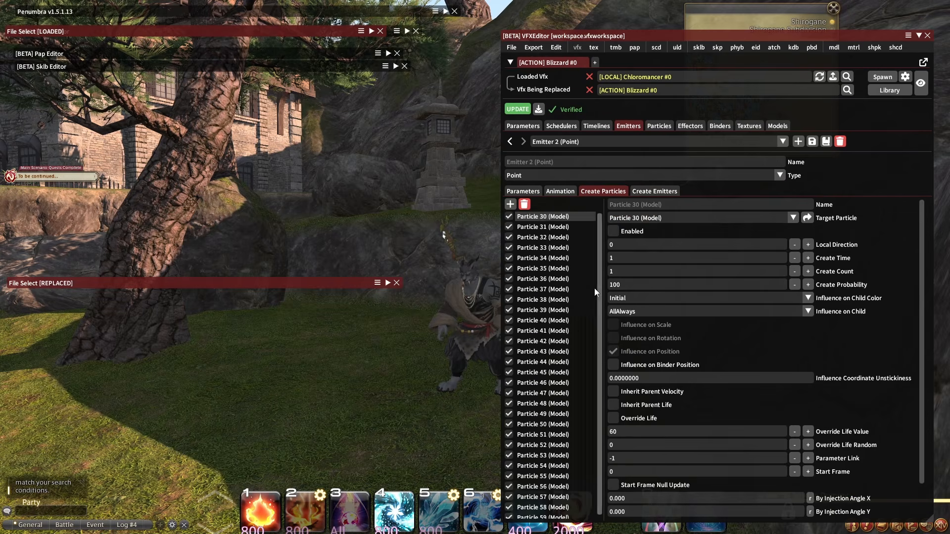
pyautogui.scroll(-2, 595, 288)
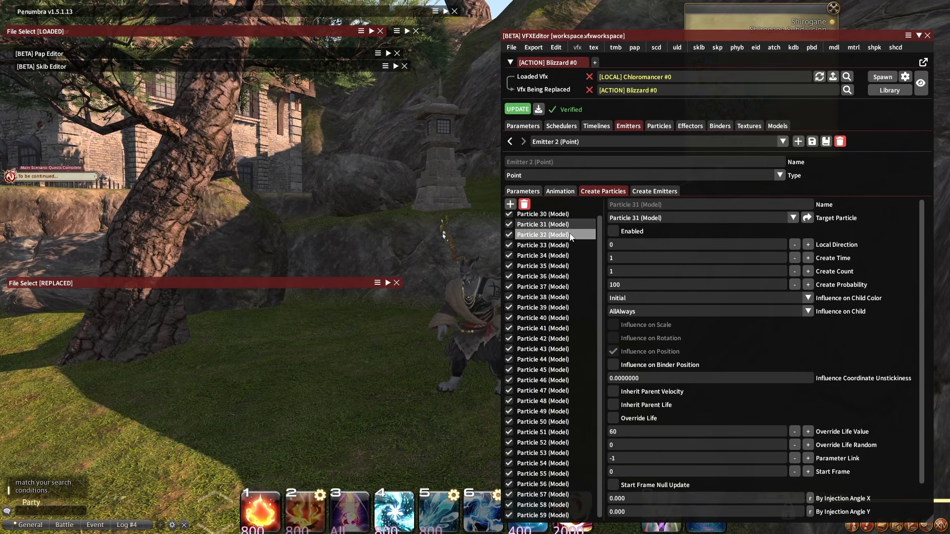
pyautogui.click(564, 276)
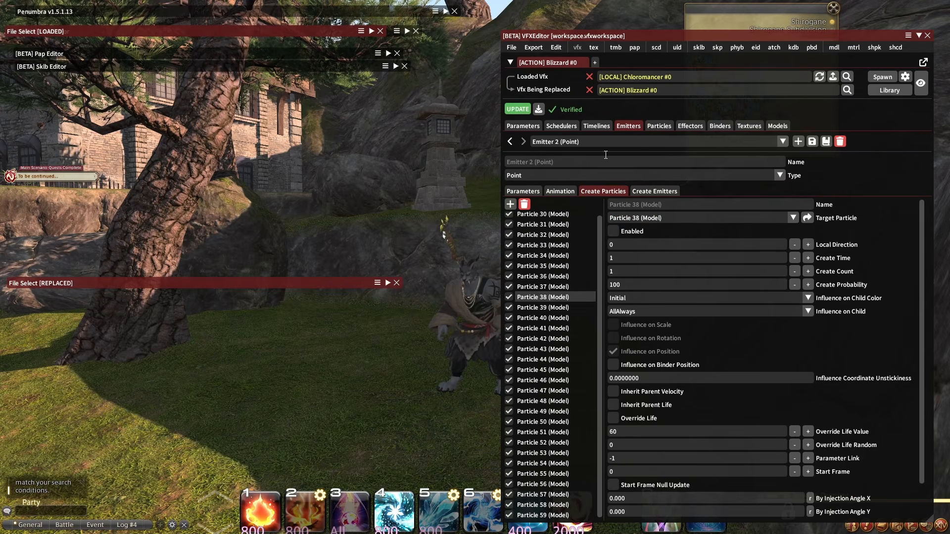
# Step: Set the Timeline 0 item's target emitter to Emitter 2, update the effect and test spawning it on self
pyautogui.click(597, 126)
pyautogui.click(592, 420)
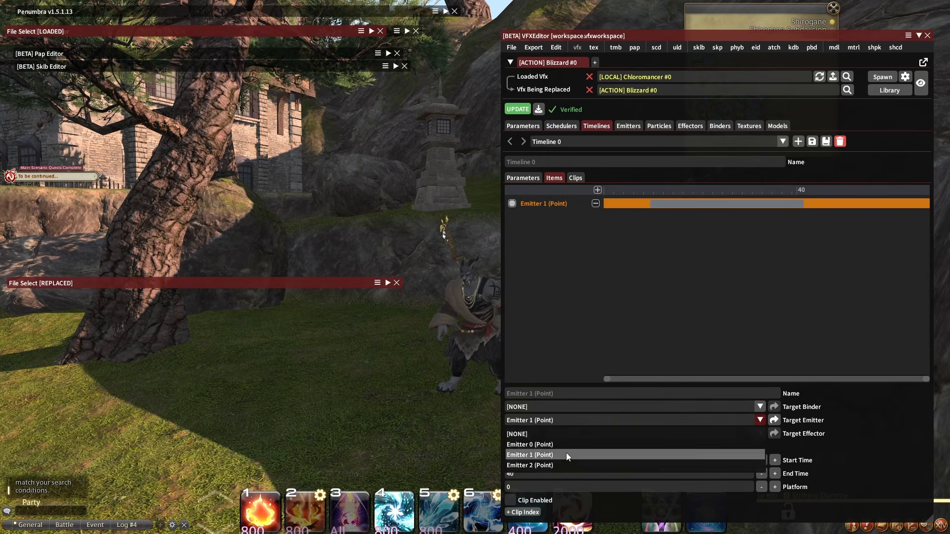
pyautogui.click(568, 465)
pyautogui.click(523, 111)
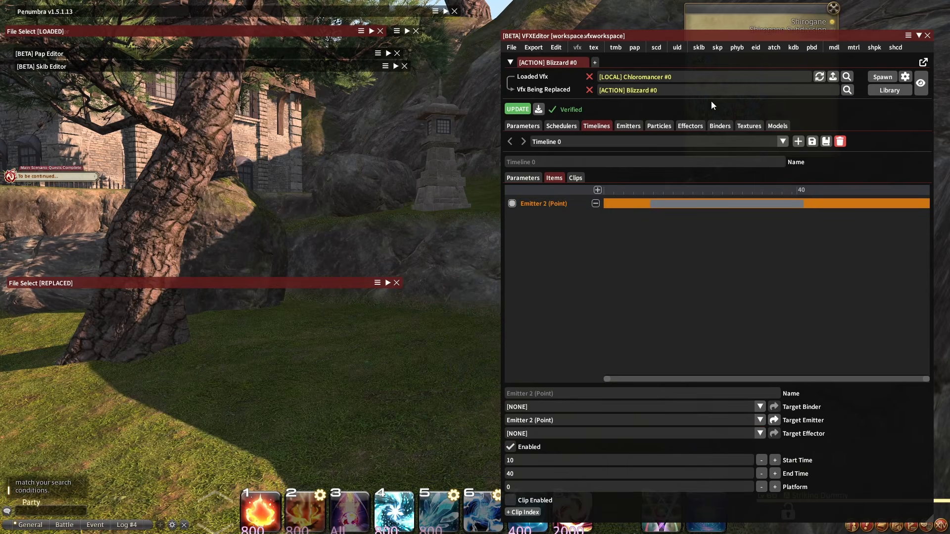
pyautogui.click(882, 77)
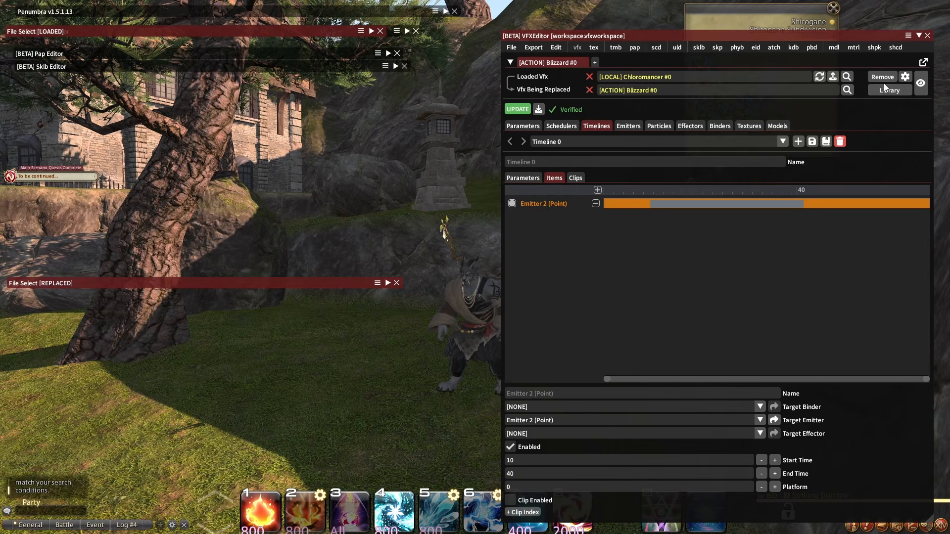
pyautogui.click(886, 78)
pyautogui.click(887, 78)
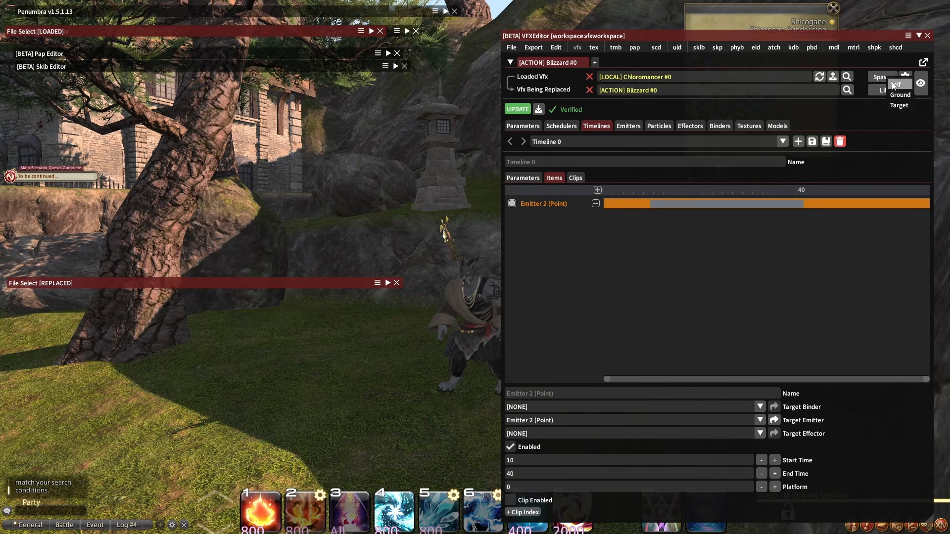
pyautogui.click(885, 79)
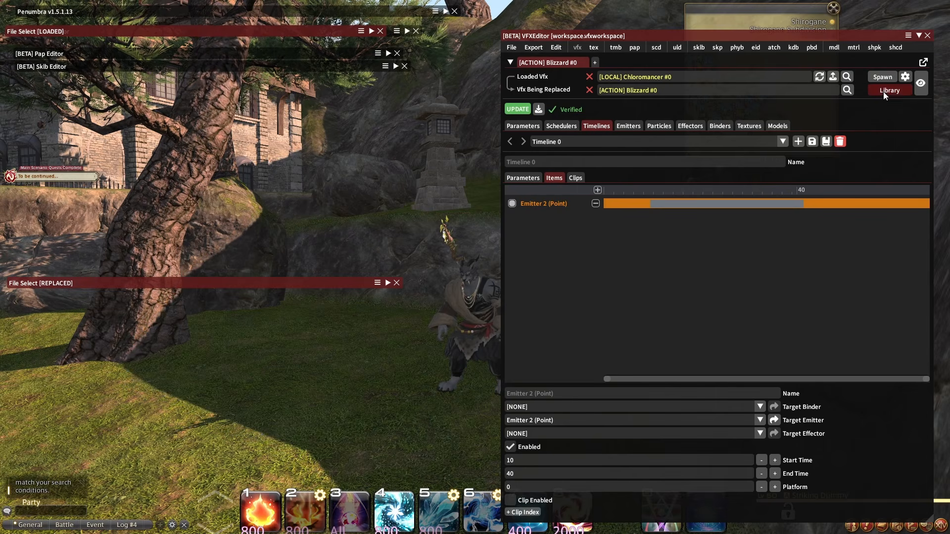
# Step: Try adding a key at frame 23 to the A brightness curve of Emitter 2's color animation, and delete it
pyautogui.click(628, 125)
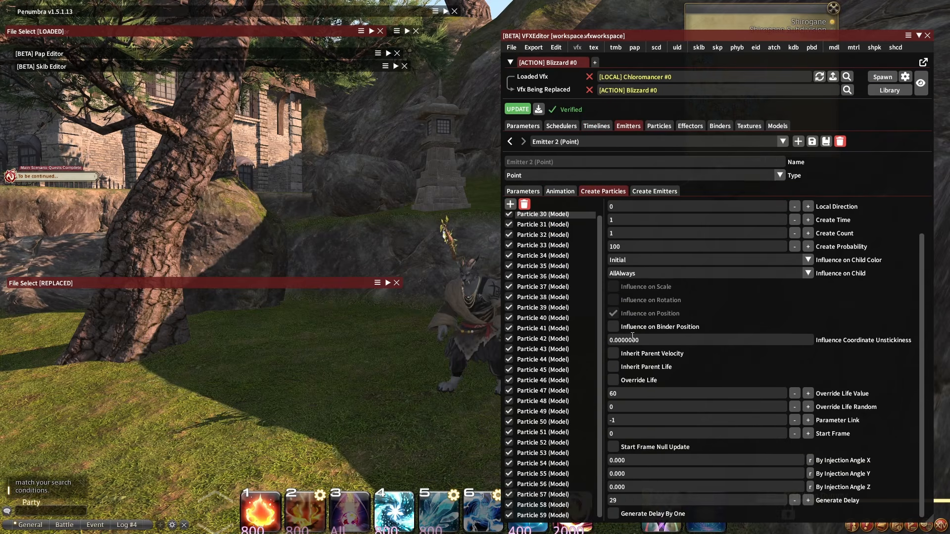
pyautogui.click(560, 191)
pyautogui.click(643, 204)
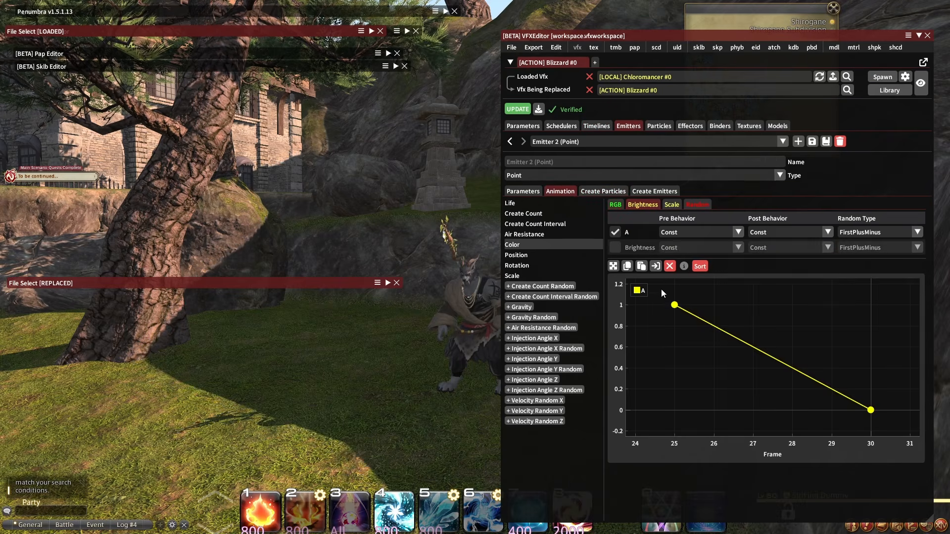
pyautogui.scroll(-2, 655, 328)
pyautogui.moveTo(655, 327); pyautogui.dragTo(705, 334)
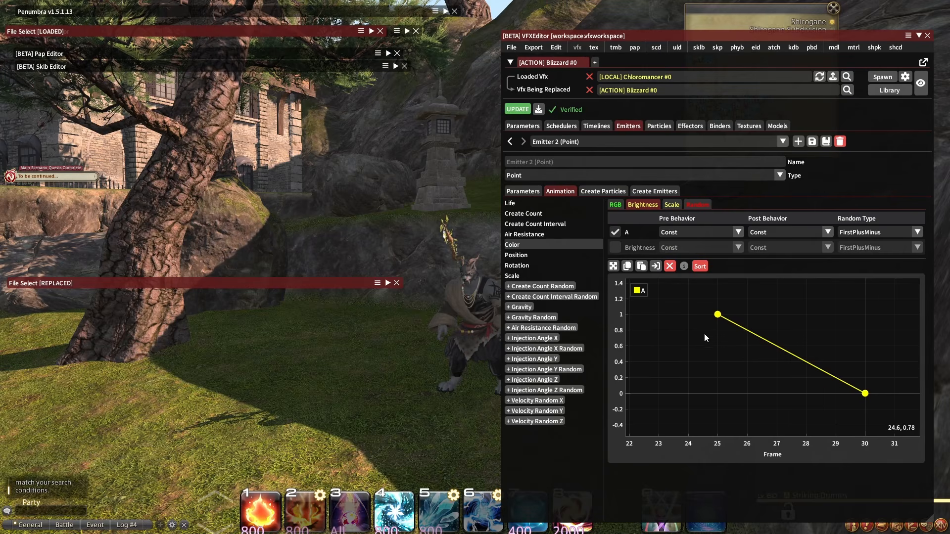
pyautogui.keyDown('ctrl'); pyautogui.click(660, 315); pyautogui.keyUp('ctrl')
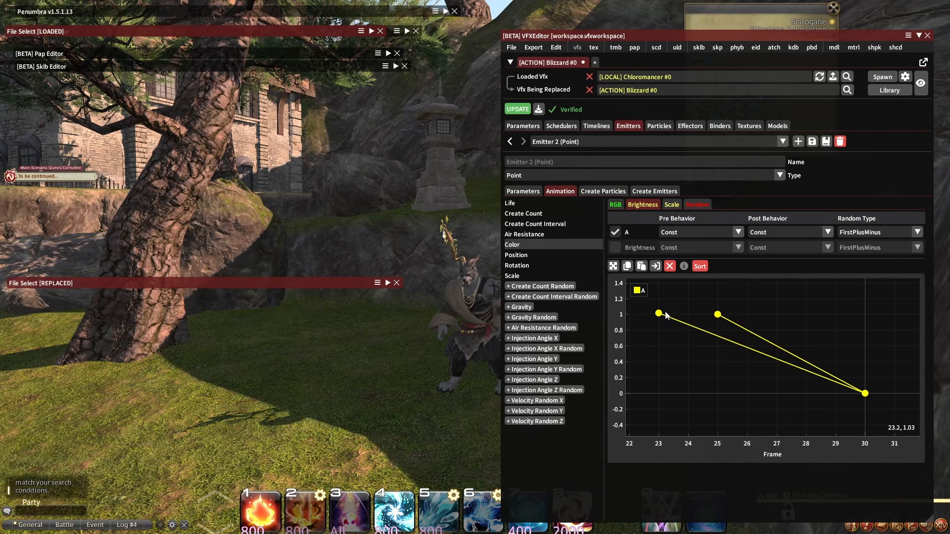
pyautogui.click(658, 313)
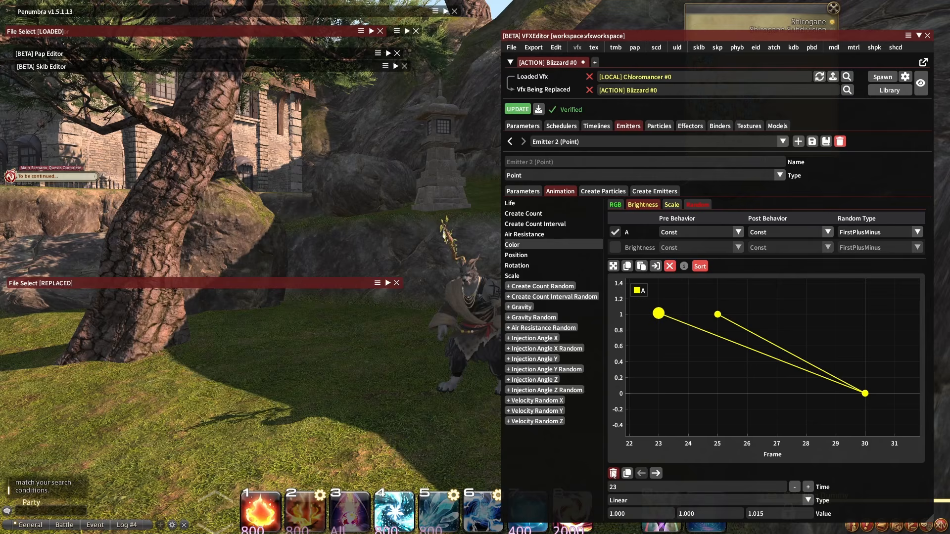
pyautogui.press('Delete')
# Step: Check the Scale A curve of Emitter 2's color animation and spawn the effect again
pyautogui.click(671, 204)
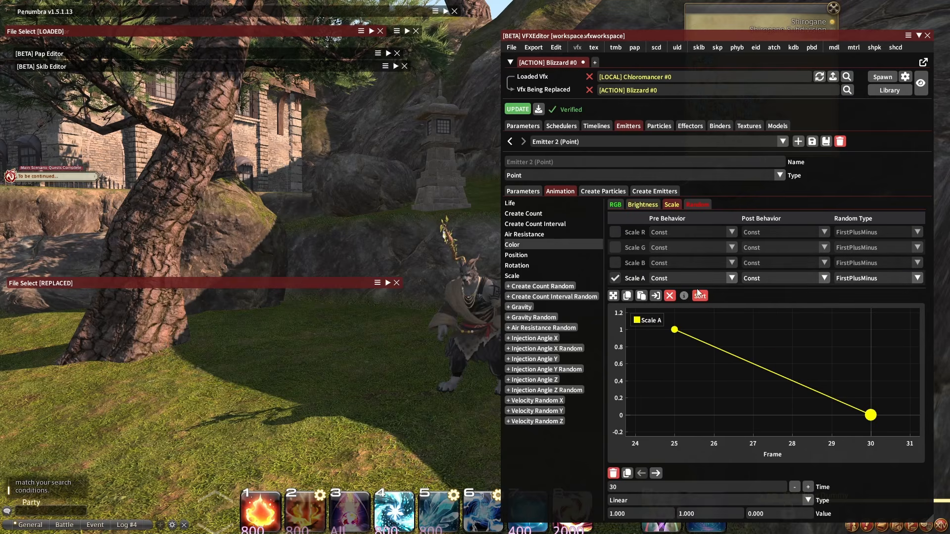
pyautogui.click(887, 79)
pyautogui.click(886, 79)
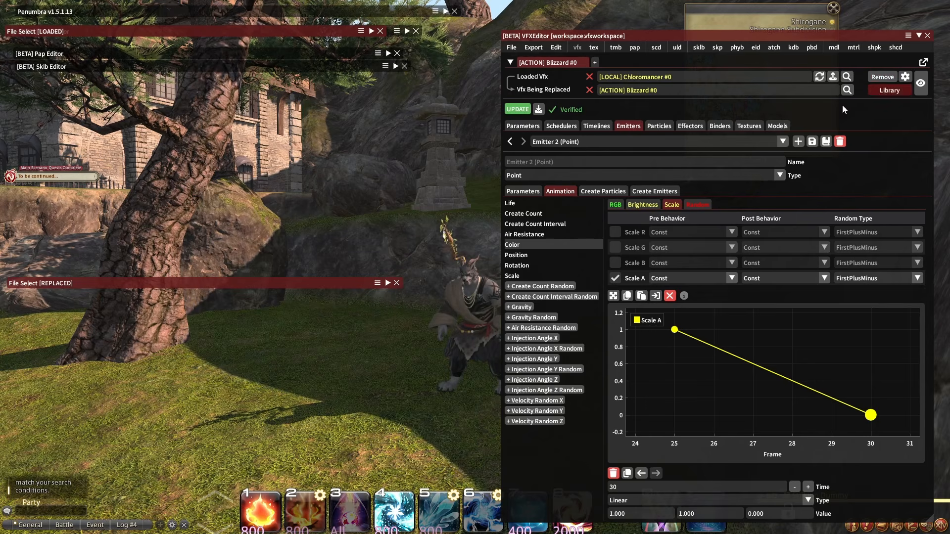
# Step: Open Emitter 1's created emitters and restore Emitter 1 as the target emitter of the Timeline 0 item
pyautogui.click(616, 144)
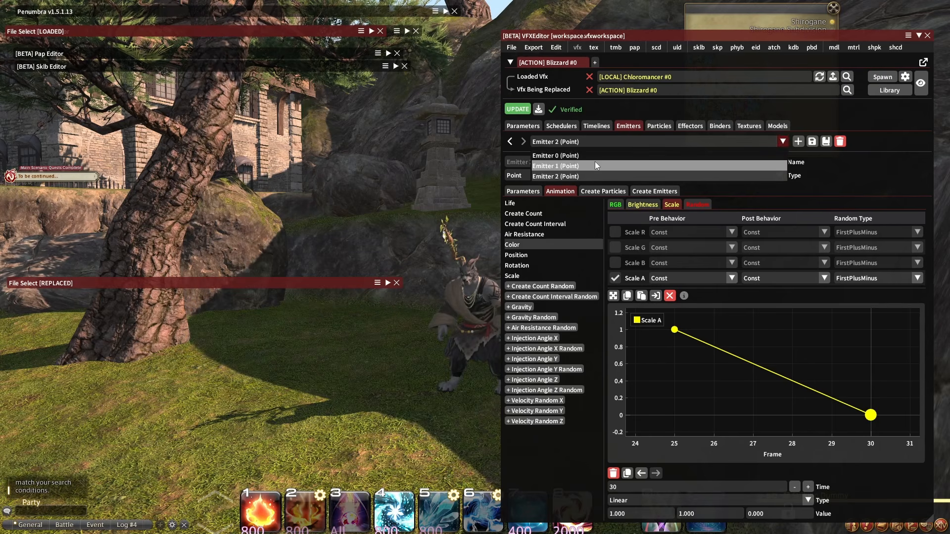
pyautogui.click(793, 357)
pyautogui.click(584, 141)
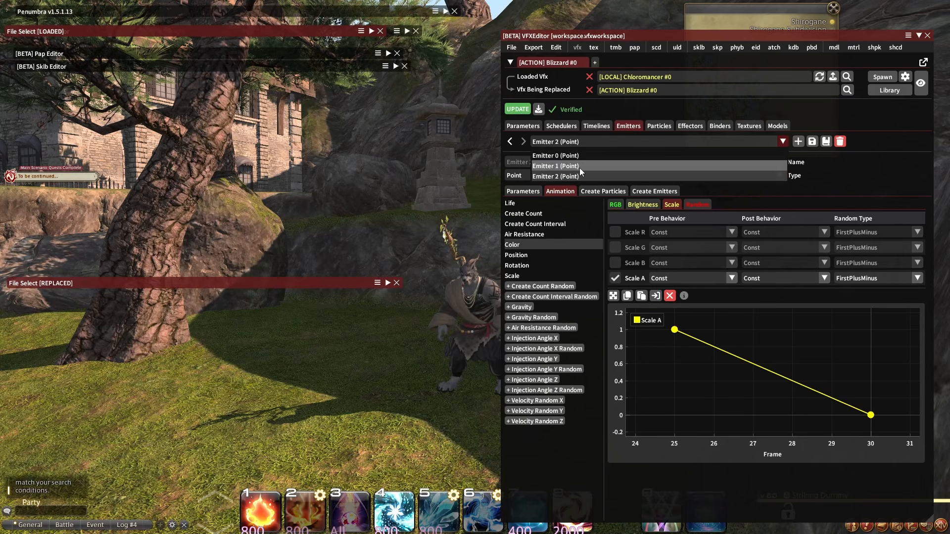
pyautogui.click(580, 167)
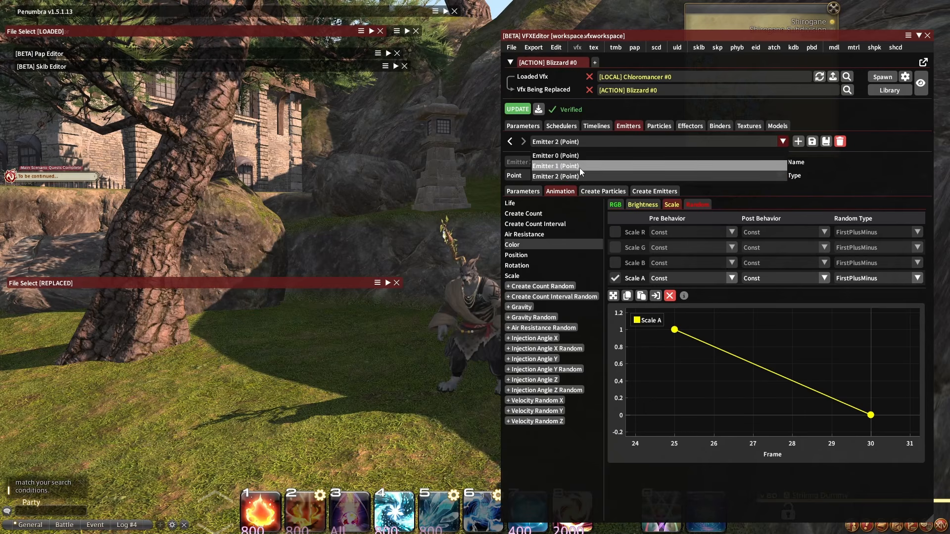
pyautogui.click(654, 191)
pyautogui.click(584, 125)
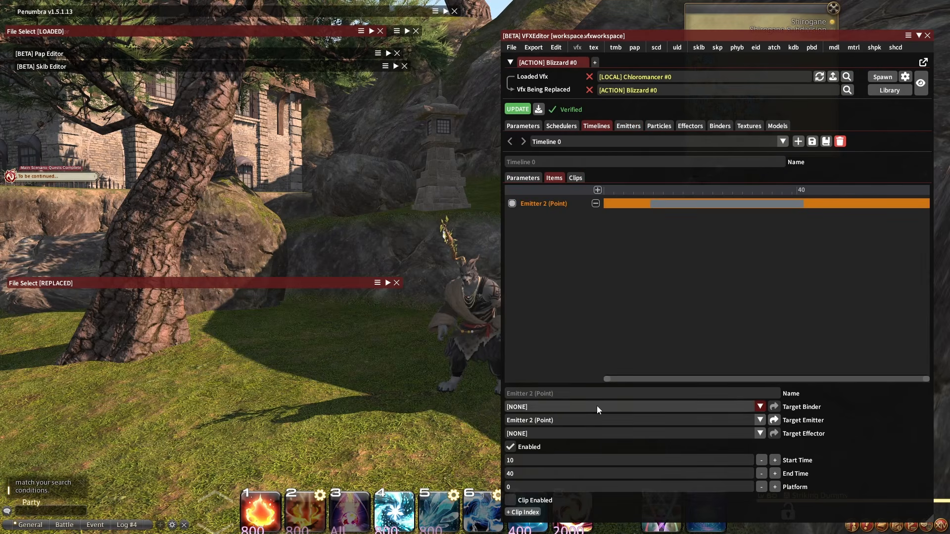
pyautogui.click(597, 420)
pyautogui.click(577, 454)
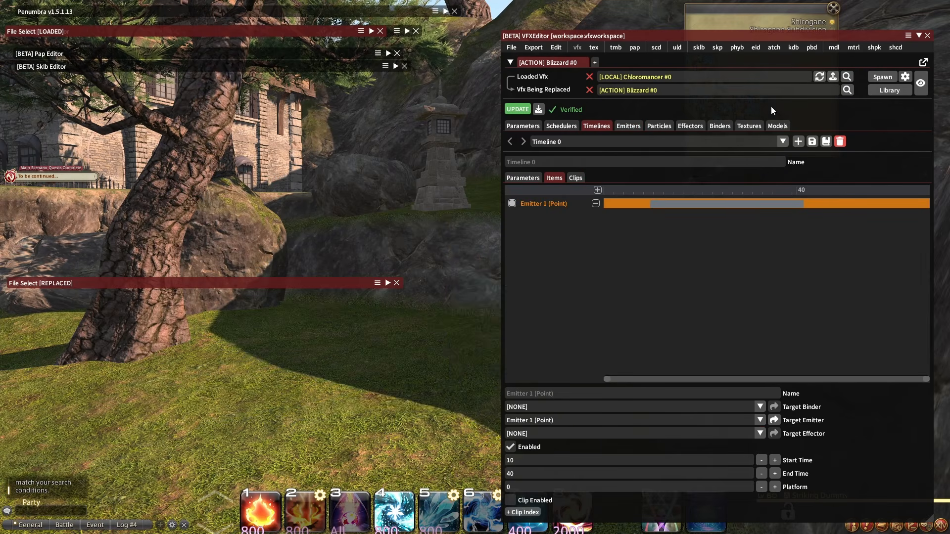
# Step: Test spawning the effect on self and on the target with Emitter 1 driving Timeline 0
pyautogui.click(884, 77)
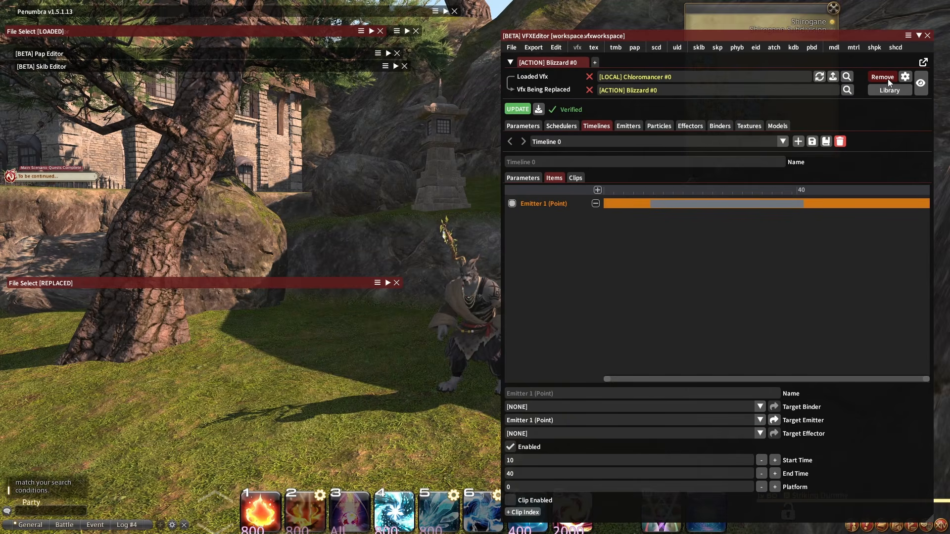
pyautogui.click(882, 77)
pyautogui.click(883, 77)
pyautogui.click(886, 81)
pyautogui.moveTo(455, 173); pyautogui.dragTo(250, 218, button='right')
pyautogui.click(883, 77)
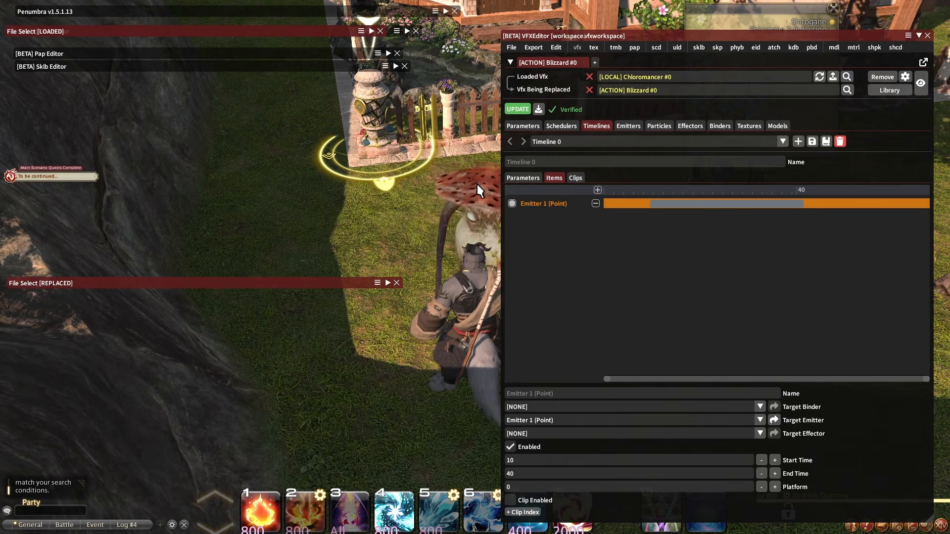
pyautogui.moveTo(473, 184); pyautogui.dragTo(498, 174, button='right')
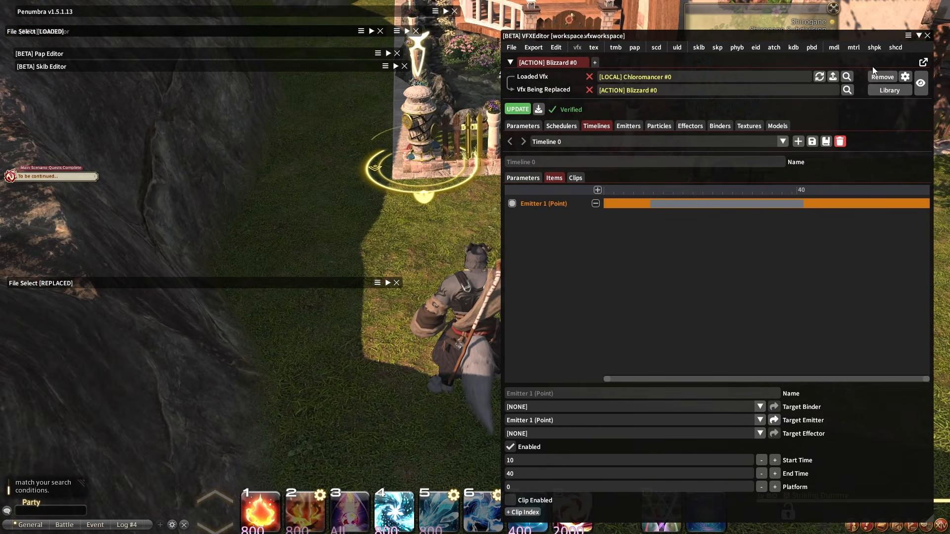
pyautogui.click(882, 77)
pyautogui.click(886, 108)
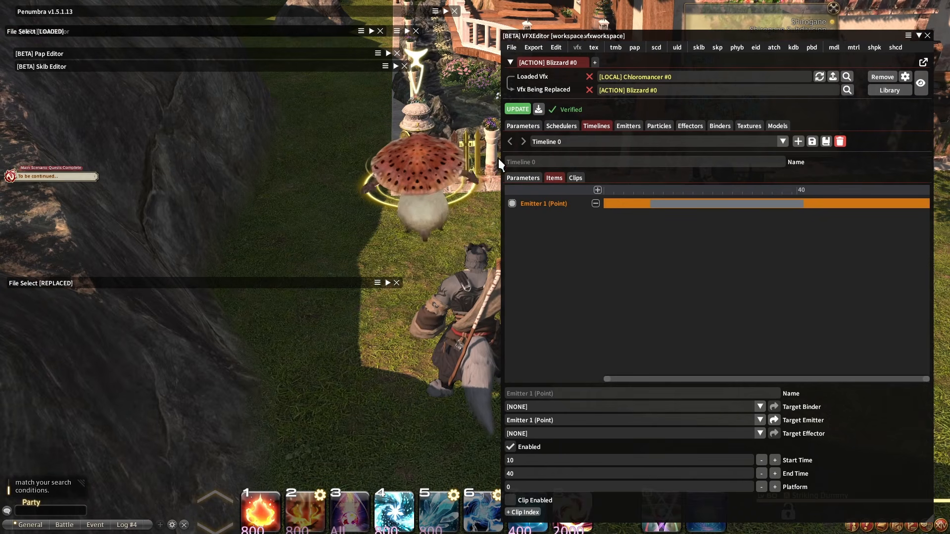
pyautogui.click(883, 77)
pyautogui.click(888, 104)
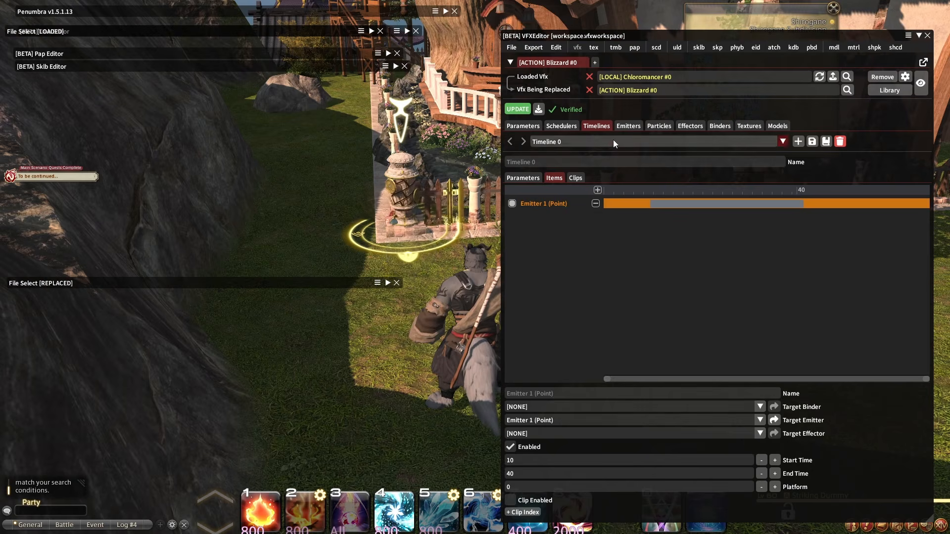
# Step: Set the Life value of Particle 30's animation to 2 and update the effect
pyautogui.click(628, 126)
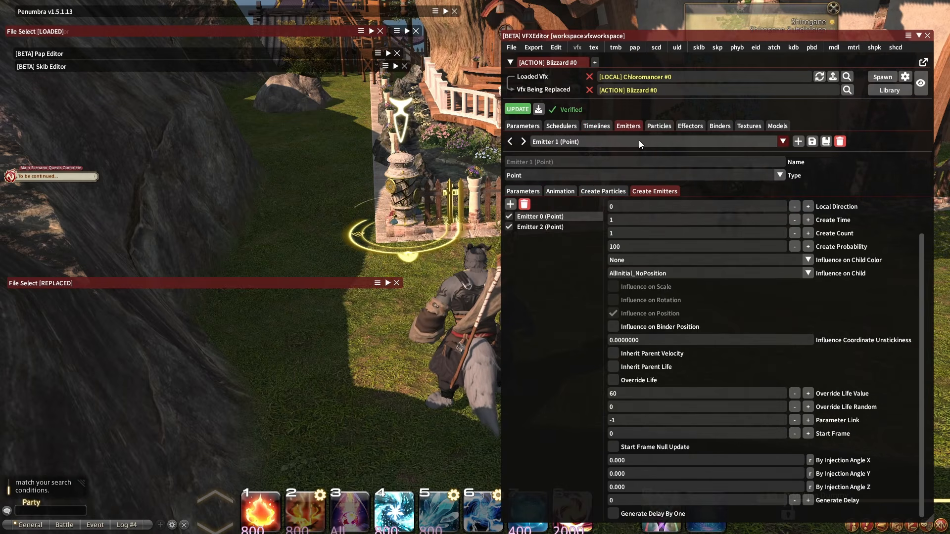
pyautogui.click(638, 142)
pyautogui.click(657, 128)
pyautogui.click(652, 142)
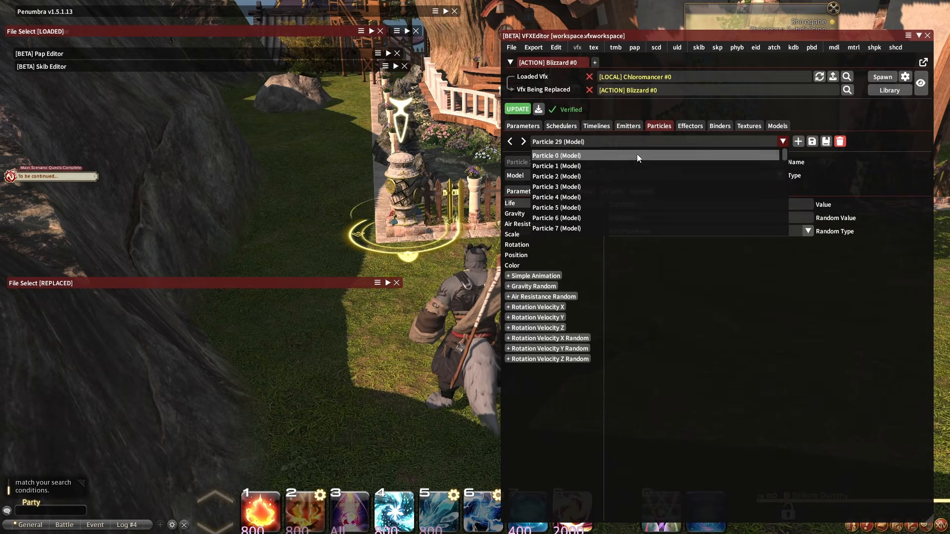
pyautogui.click(574, 173)
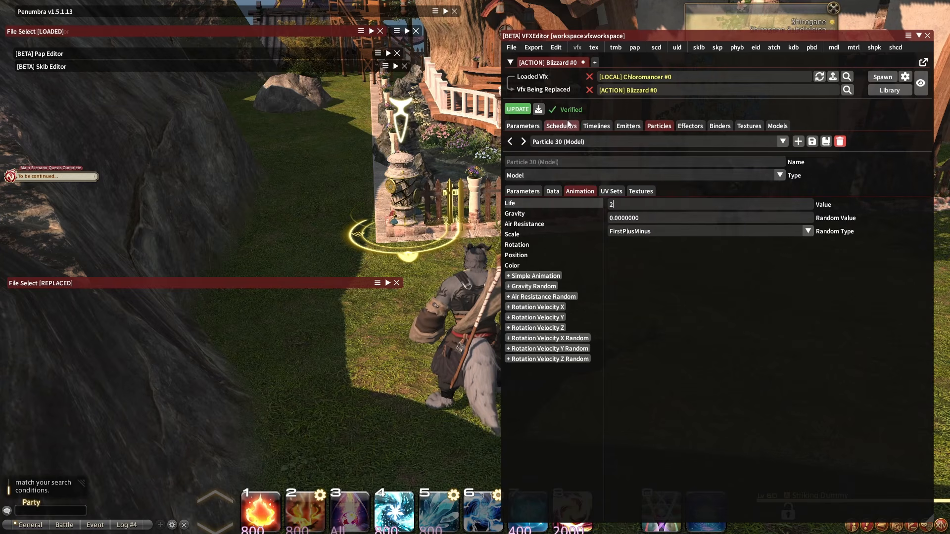
pyautogui.click(518, 109)
# Step: Spawn the updated effect on the target to check the transition to Particle 30
pyautogui.click(882, 77)
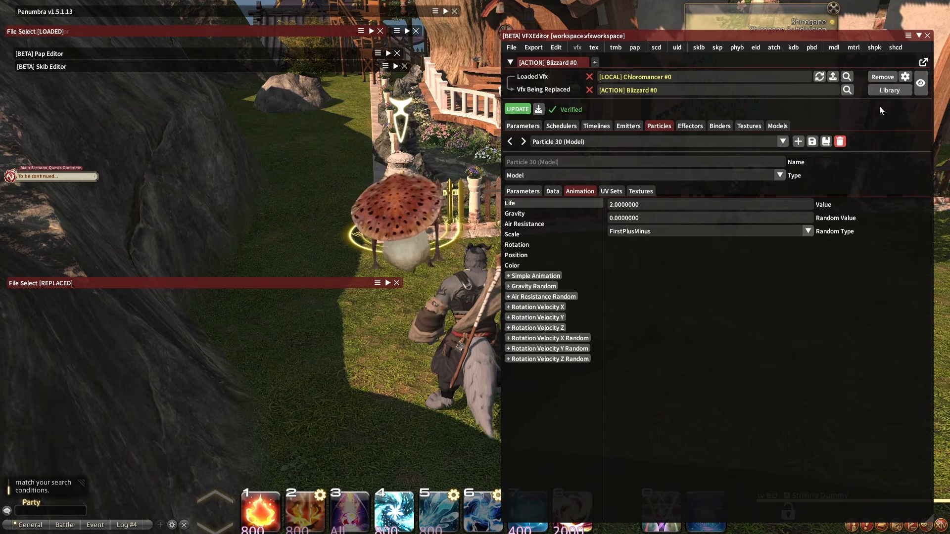
pyautogui.click(882, 79)
pyautogui.click(882, 79)
pyautogui.click(887, 104)
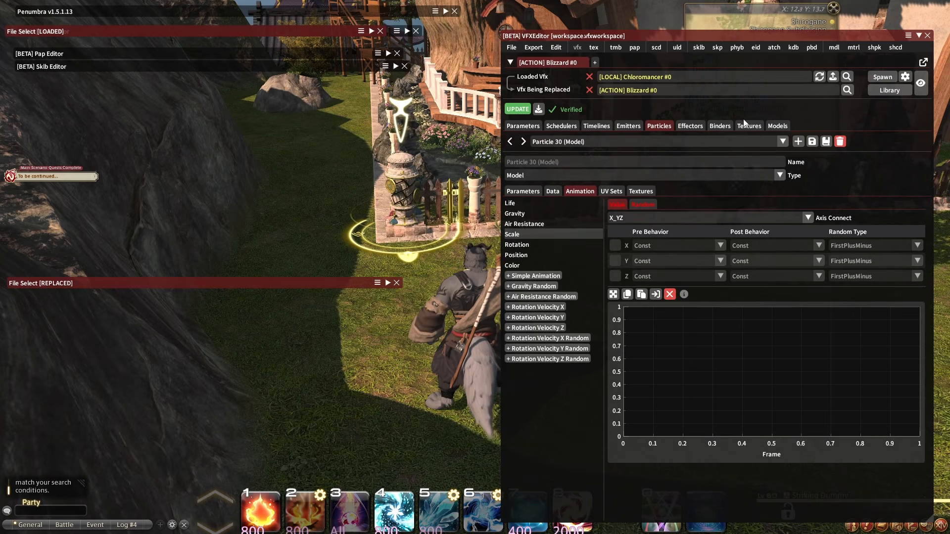
# Step: Examine the late animation frames from Model 59 back to Model 47 in the 3D view, comparing neighbouring poses around Models 48 to 51
pyautogui.click(771, 126)
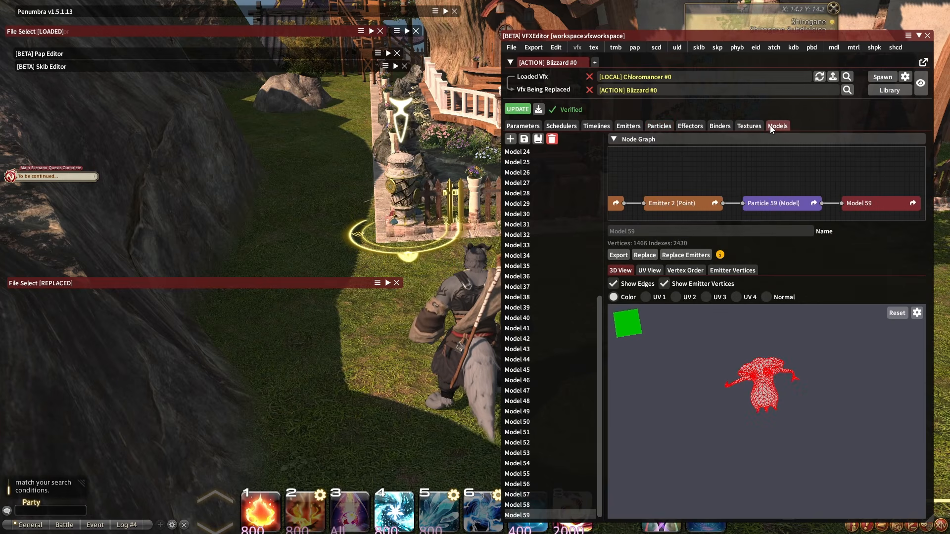
pyautogui.click(545, 485)
pyautogui.click(545, 456)
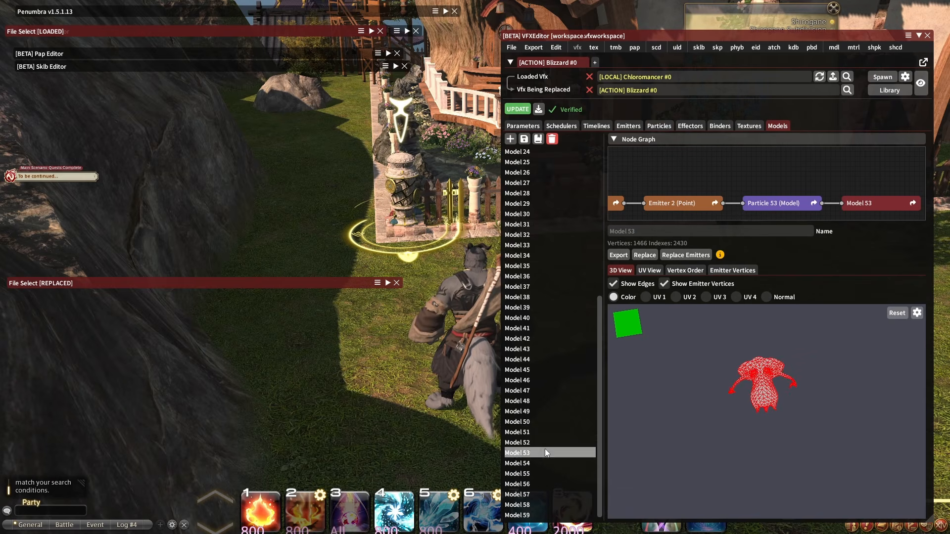
pyautogui.click(545, 442)
pyautogui.click(540, 424)
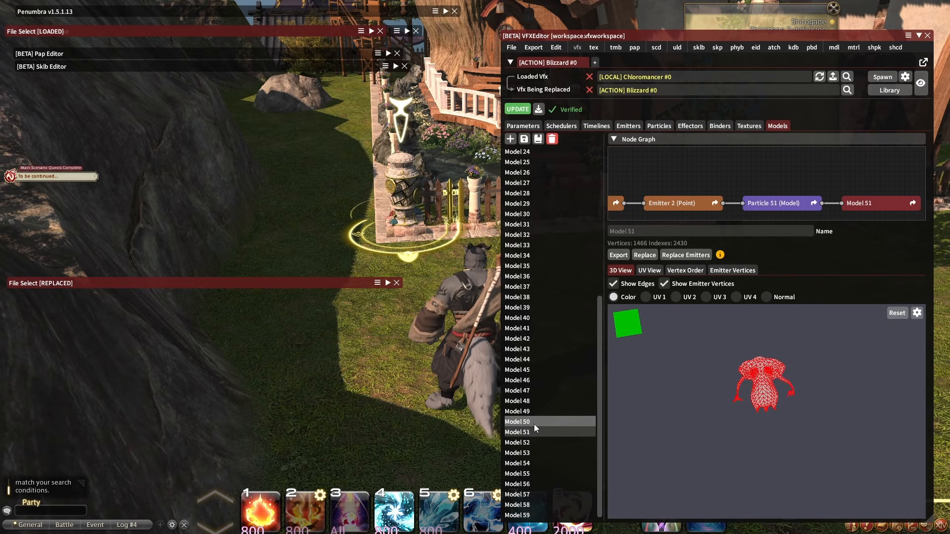
pyautogui.click(534, 411)
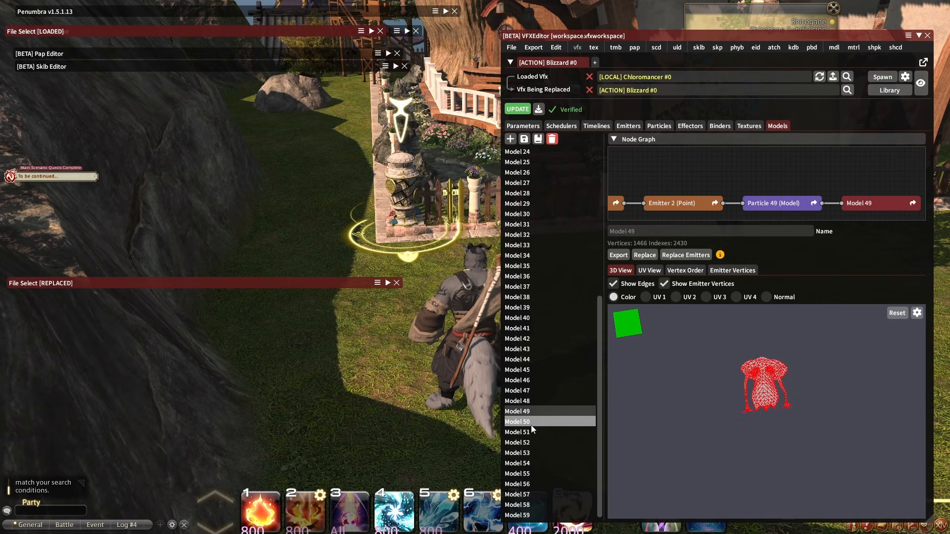
pyautogui.click(530, 442)
pyautogui.click(529, 431)
pyautogui.click(530, 421)
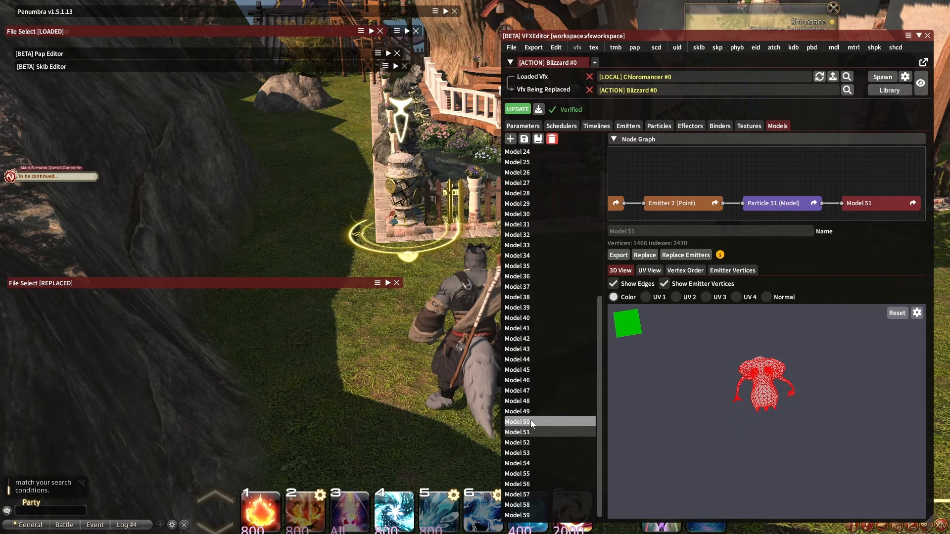
pyautogui.click(530, 413)
pyautogui.click(530, 401)
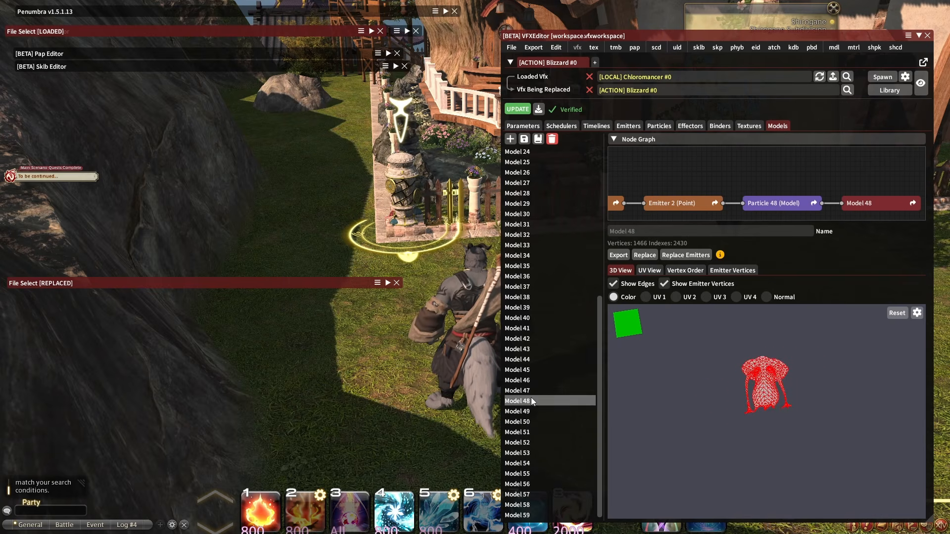
pyautogui.click(527, 391)
pyautogui.click(528, 401)
pyautogui.click(528, 411)
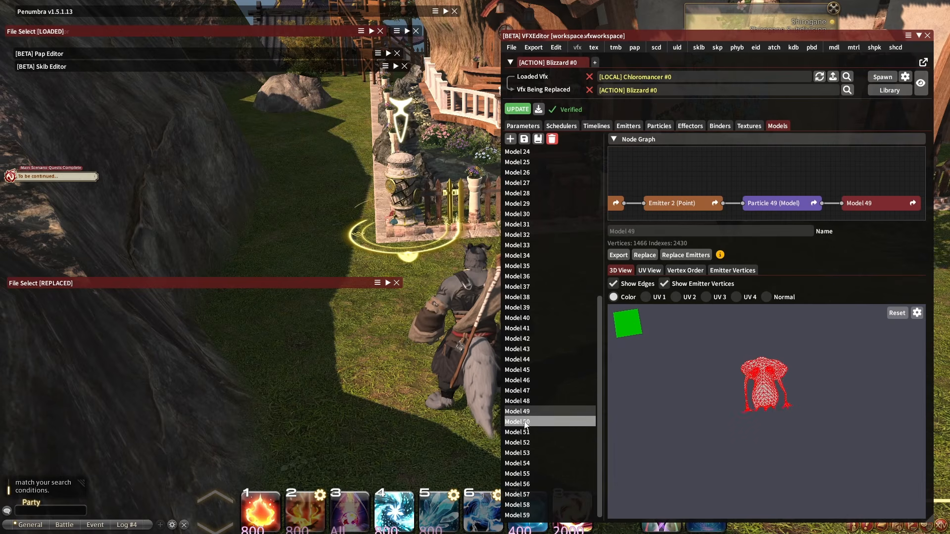
pyautogui.click(528, 401)
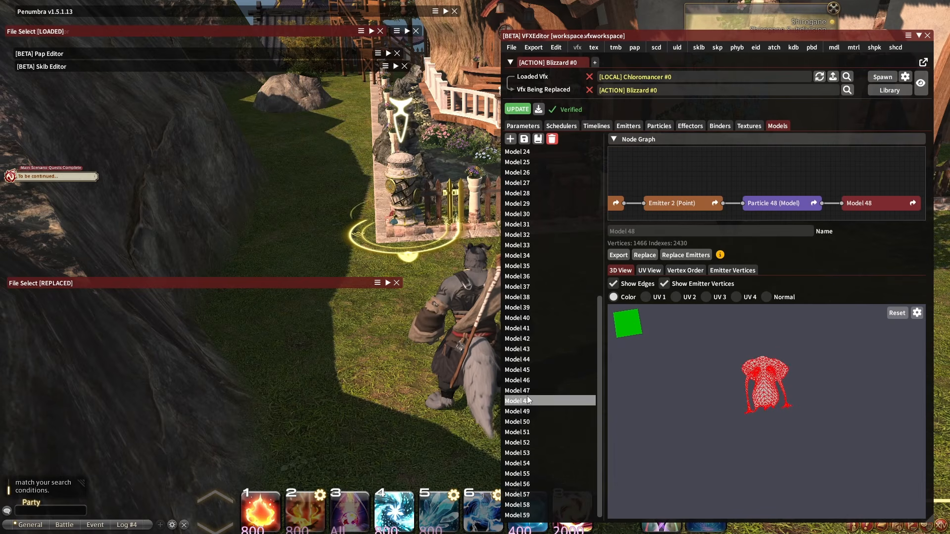
# Step: Go through Models 47 down to 30 one at a time in the 3D view to compare the earlier poses
pyautogui.click(528, 390)
pyautogui.click(527, 380)
pyautogui.click(527, 370)
pyautogui.click(527, 360)
pyautogui.click(527, 349)
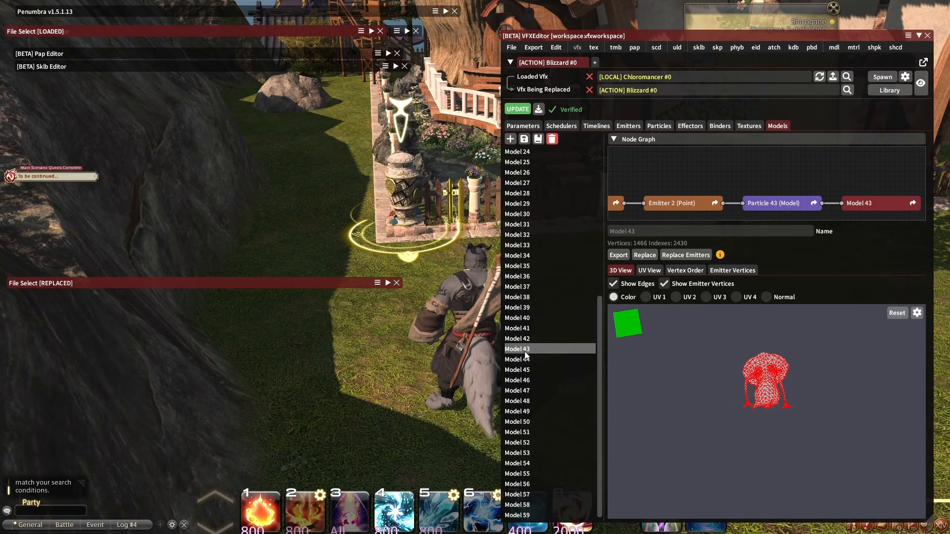
pyautogui.click(527, 339)
pyautogui.click(527, 329)
pyautogui.click(527, 318)
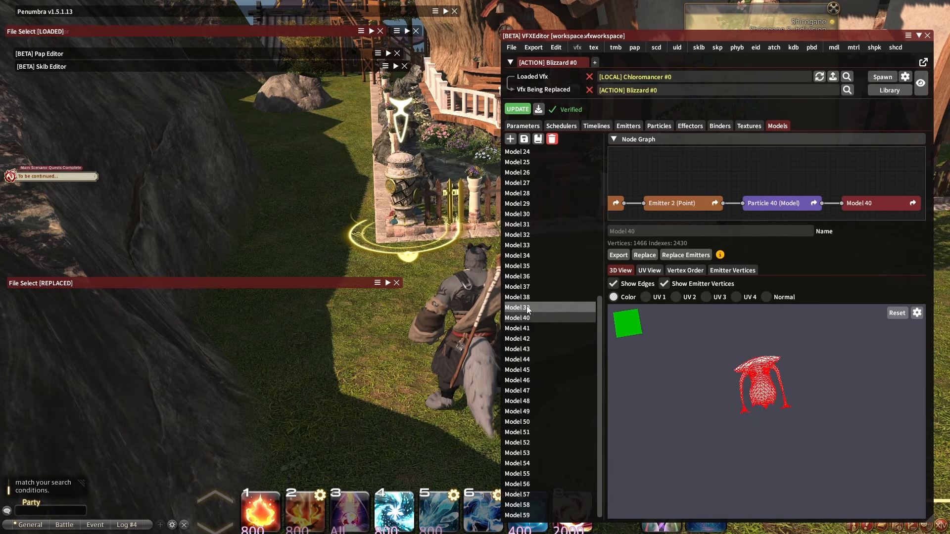
pyautogui.click(527, 308)
pyautogui.click(527, 297)
pyautogui.click(528, 287)
pyautogui.click(529, 276)
pyautogui.click(530, 266)
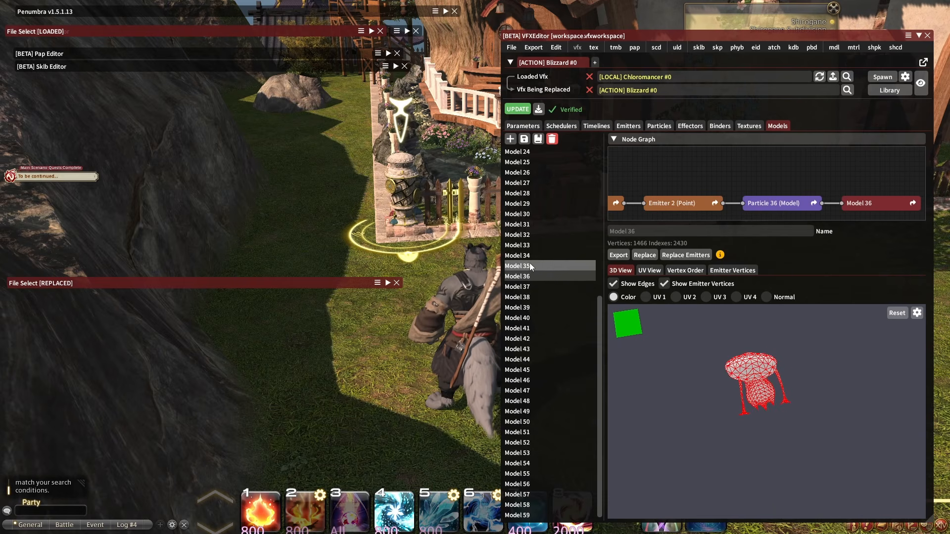
pyautogui.click(529, 255)
pyautogui.click(530, 244)
pyautogui.click(530, 234)
pyautogui.click(529, 224)
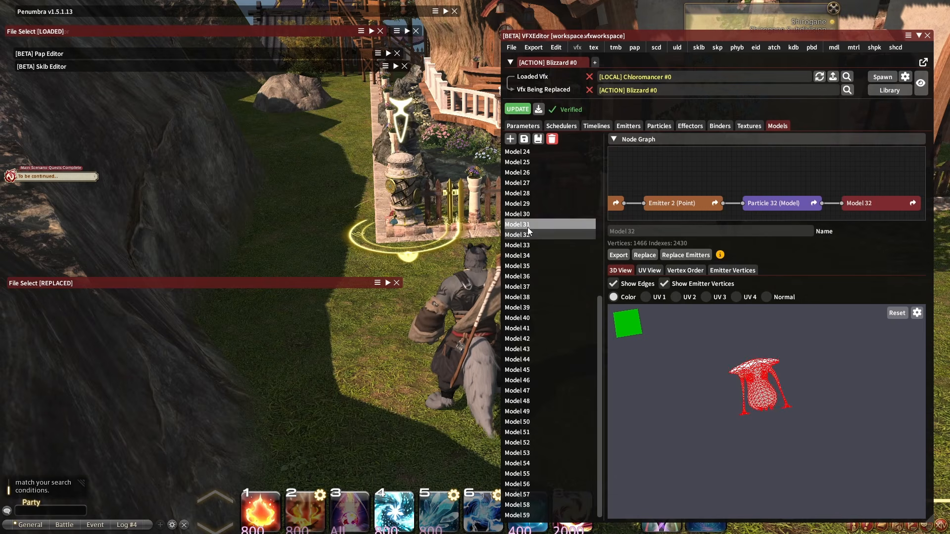
pyautogui.click(530, 214)
# Step: Spawn the effect several times and watch how the model animation plays in the game world
pyautogui.click(882, 76)
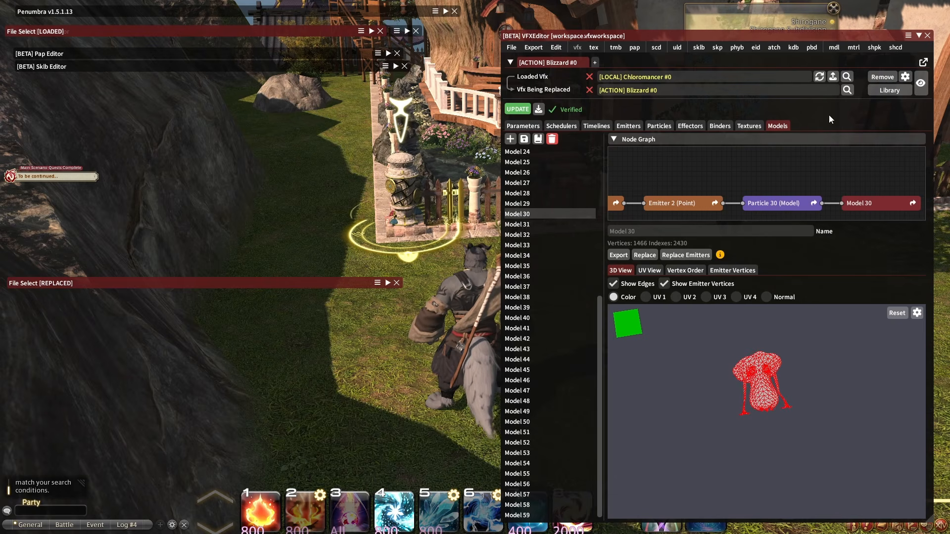
pyautogui.moveTo(460, 235); pyautogui.dragTo(514, 242)
pyautogui.click(885, 76)
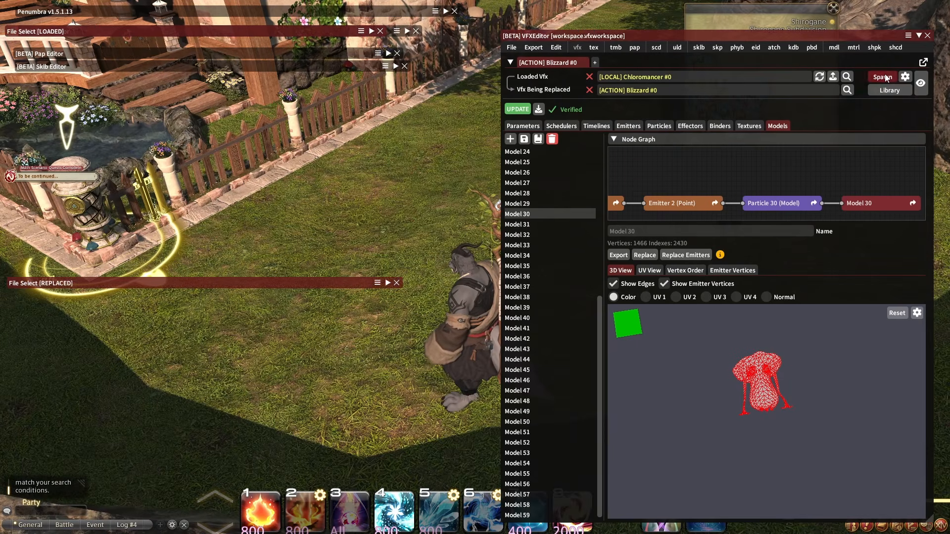
pyautogui.click(886, 76)
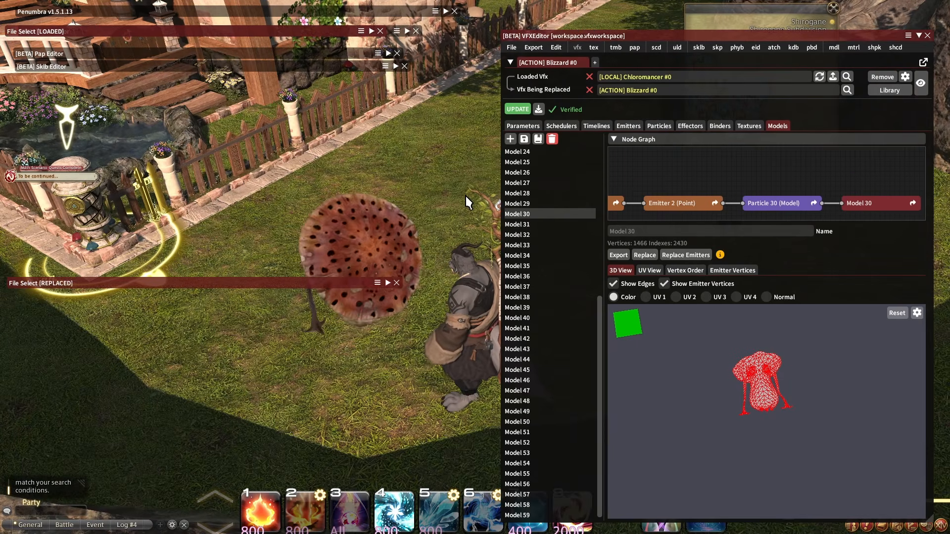
pyautogui.moveTo(466, 201)
pyautogui.mouseDown()
pyautogui.moveTo(445, 201)
pyautogui.moveTo(476, 198)
pyautogui.moveTo(448, 200)
pyautogui.moveTo(460, 200)
pyautogui.mouseUp()
pyautogui.click(883, 77)
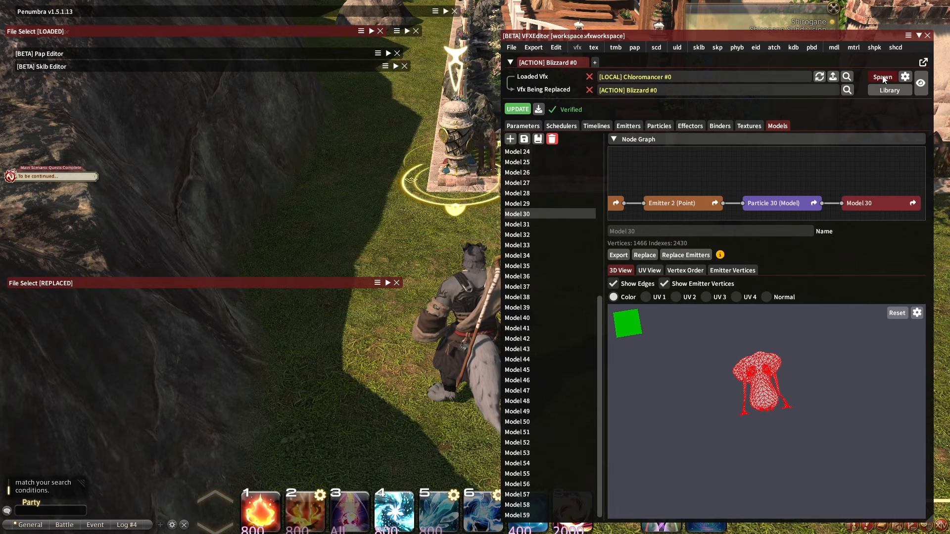
# Step: Inspect the frame 25 key of Emitter 2's Scale A color curve and spawn the effect to see the fade
pyautogui.click(627, 126)
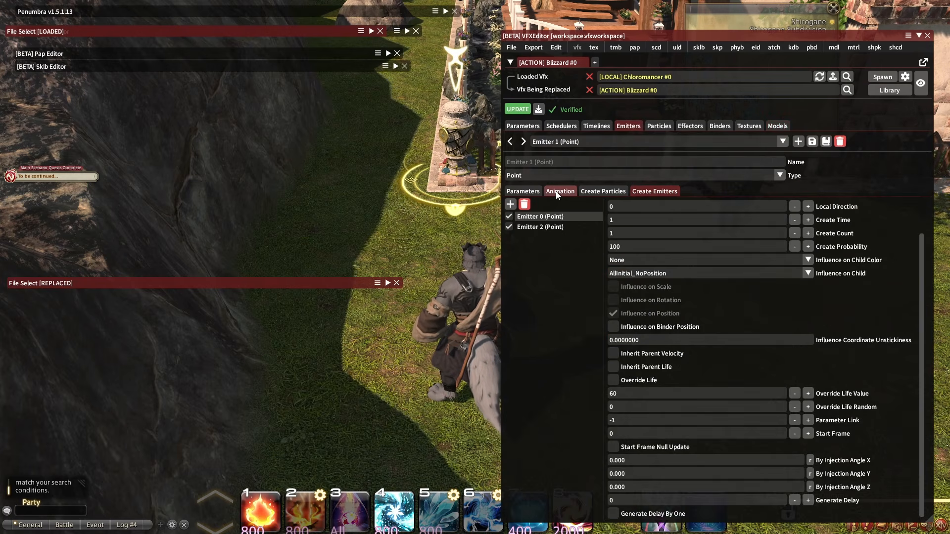
pyautogui.click(619, 141)
pyautogui.click(583, 169)
pyautogui.click(569, 193)
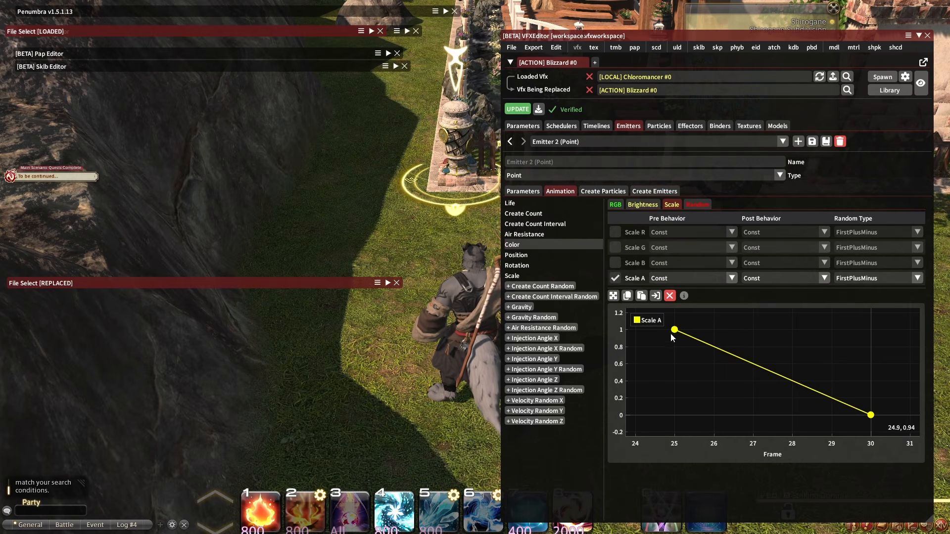
pyautogui.click(675, 330)
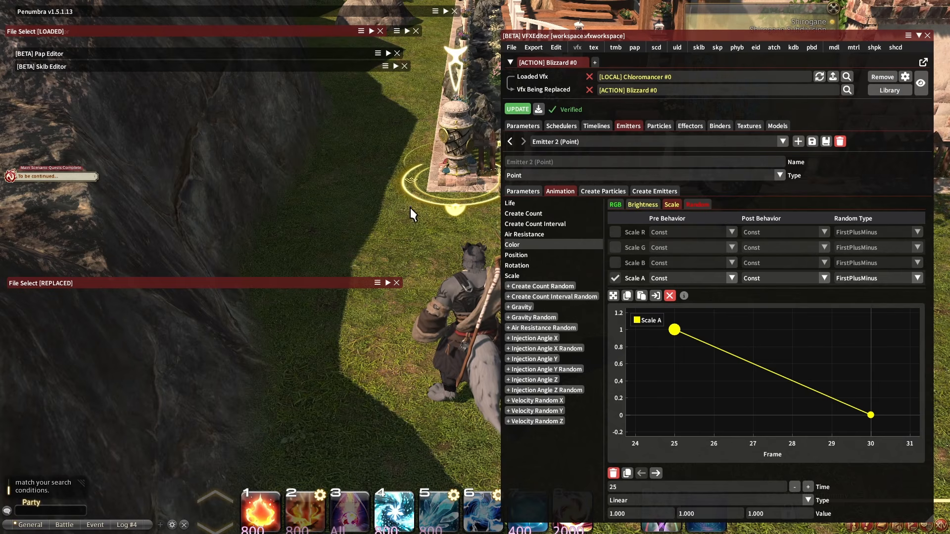
pyautogui.moveTo(440, 211); pyautogui.dragTo(461, 208)
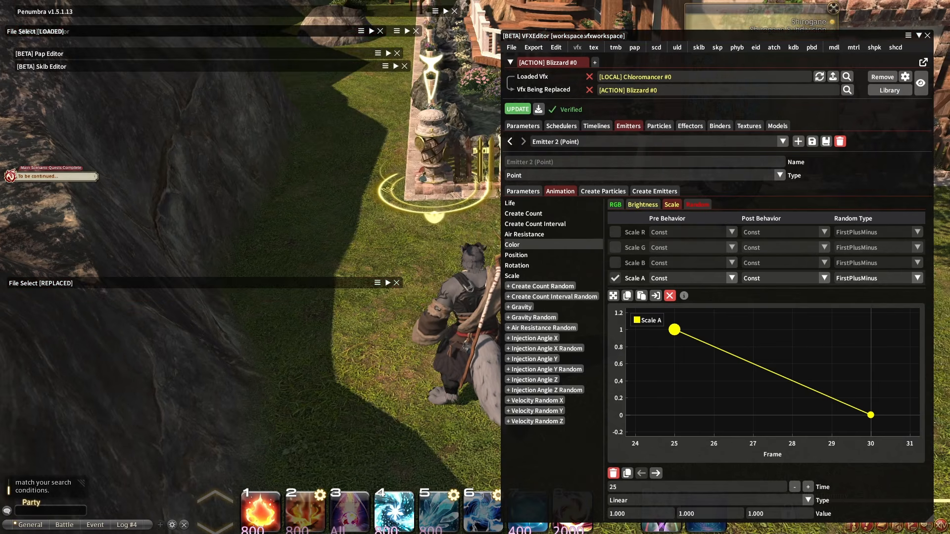
# Step: Review Emitter 2's fade curve, the Timeline 0 item and Particle 30's Life settings, and open the particle list
pyautogui.click(658, 127)
pyautogui.click(657, 141)
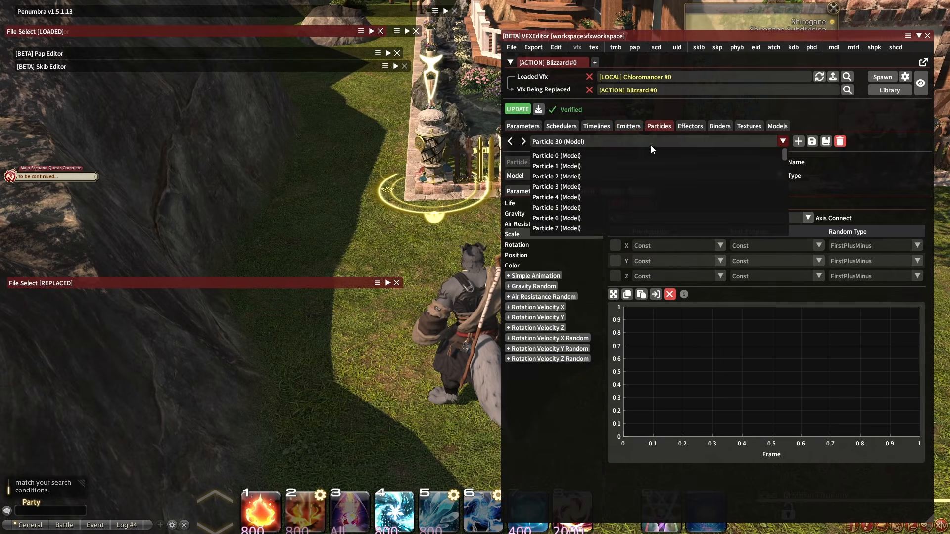
pyautogui.click(630, 156)
pyautogui.click(627, 126)
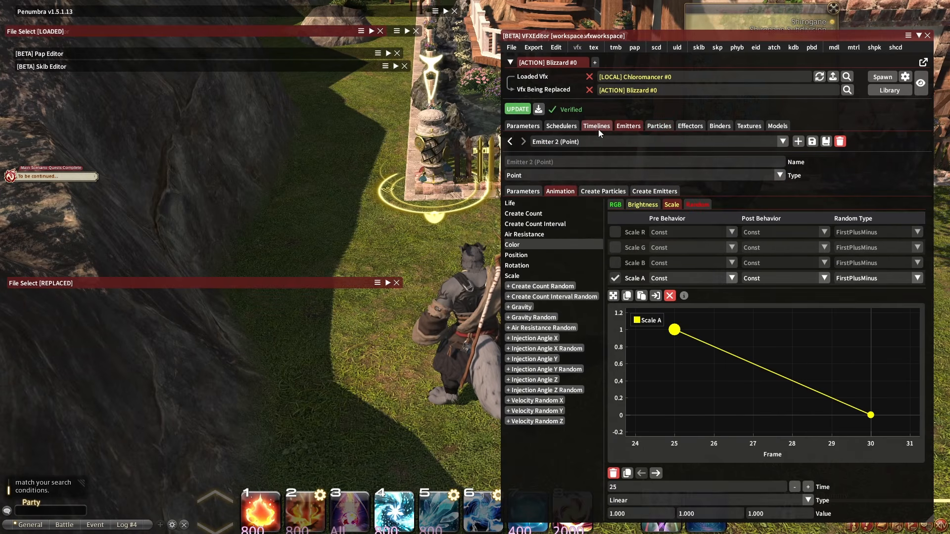
pyautogui.click(665, 127)
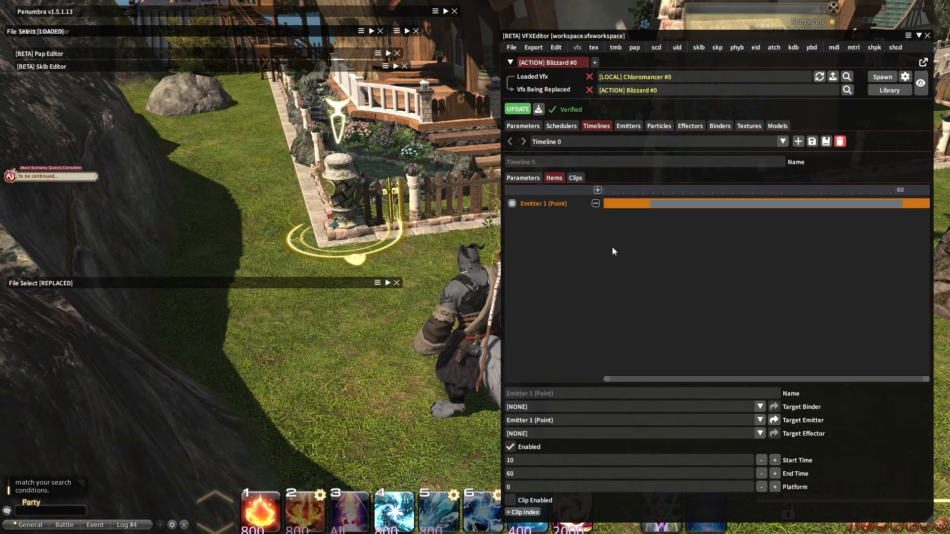
pyautogui.click(664, 127)
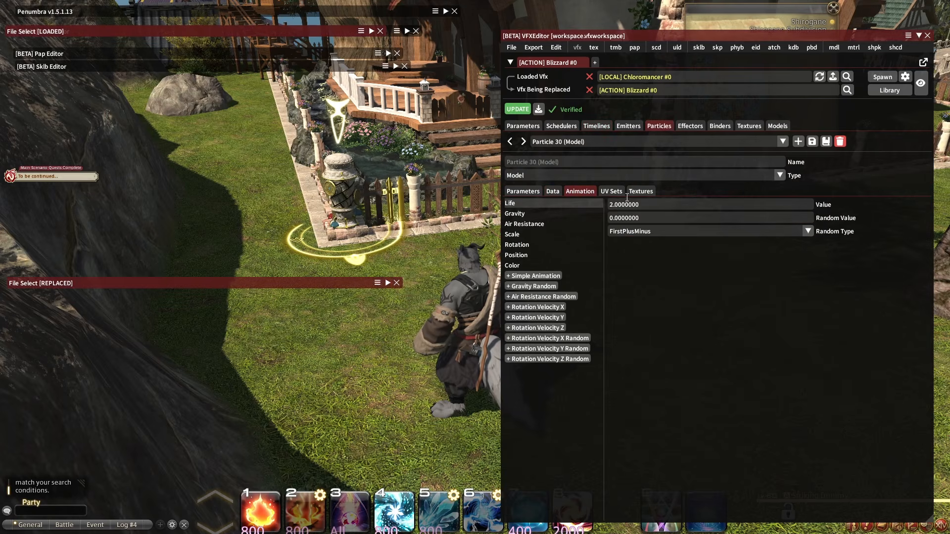
pyautogui.click(588, 141)
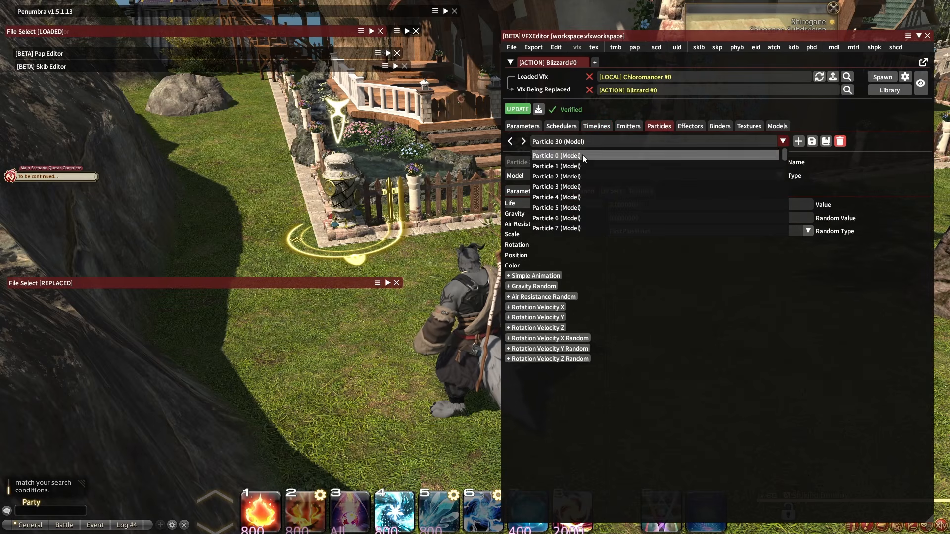
# Step: Open Emitter 0's created particles and examine Particle 0's creation settings down to Generate Delay
pyautogui.click(634, 128)
pyautogui.click(635, 128)
pyautogui.click(619, 142)
pyautogui.click(590, 156)
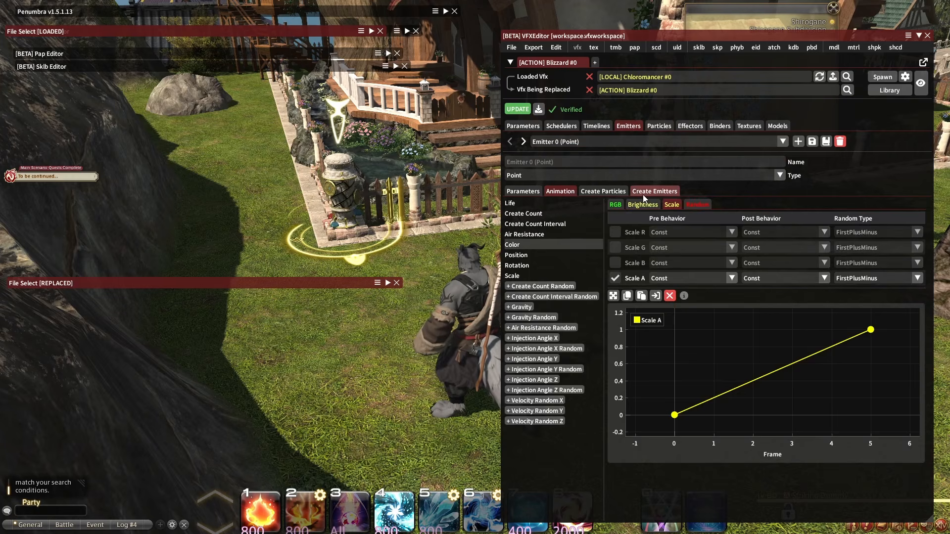
pyautogui.click(655, 191)
pyautogui.click(603, 191)
pyautogui.scroll(-1, 661, 484)
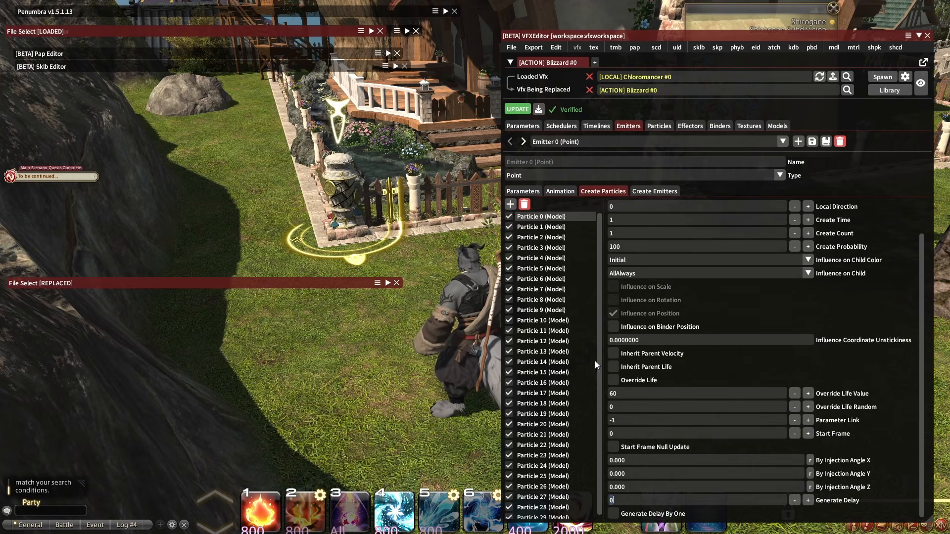
# Step: Examine Particle 30's creation settings in Emitter 2 and return to Emitter 0's created particles
pyautogui.click(592, 142)
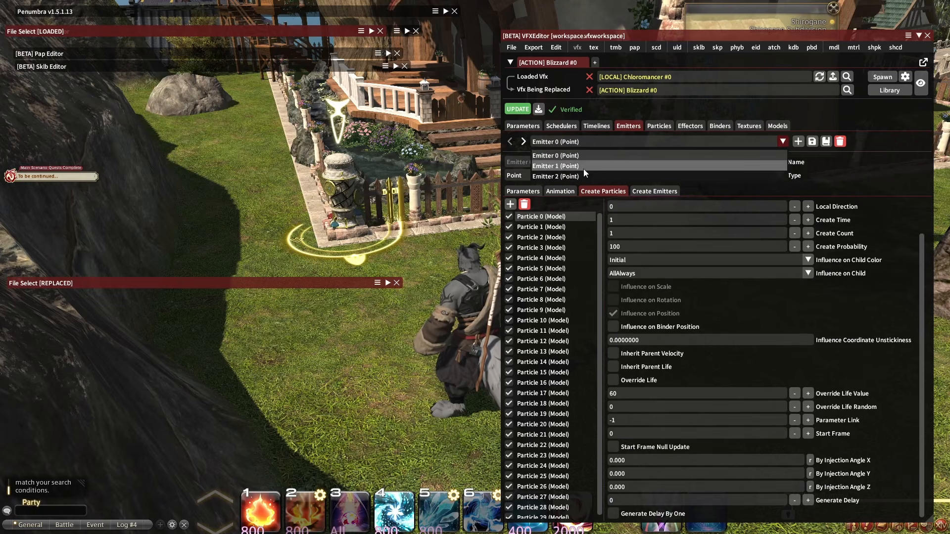
pyautogui.click(581, 176)
pyautogui.click(555, 216)
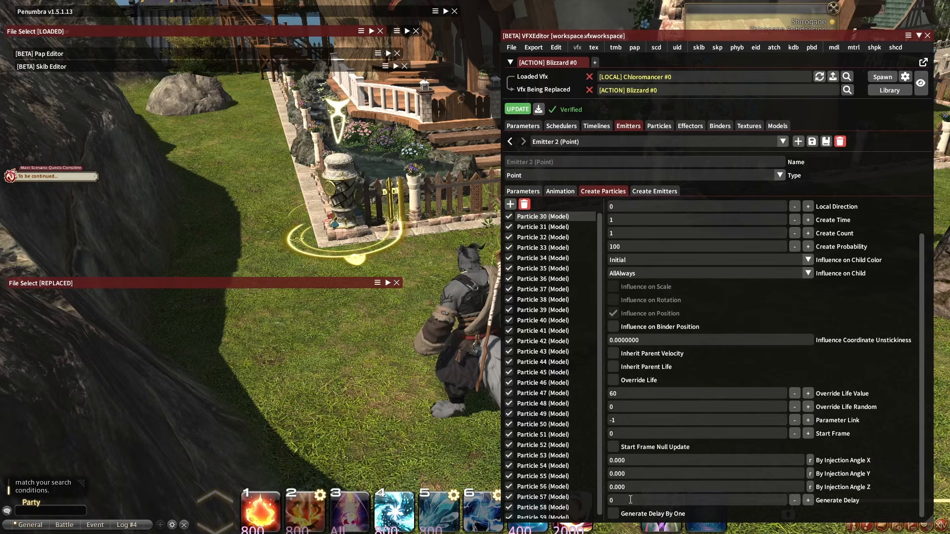
pyautogui.click(579, 142)
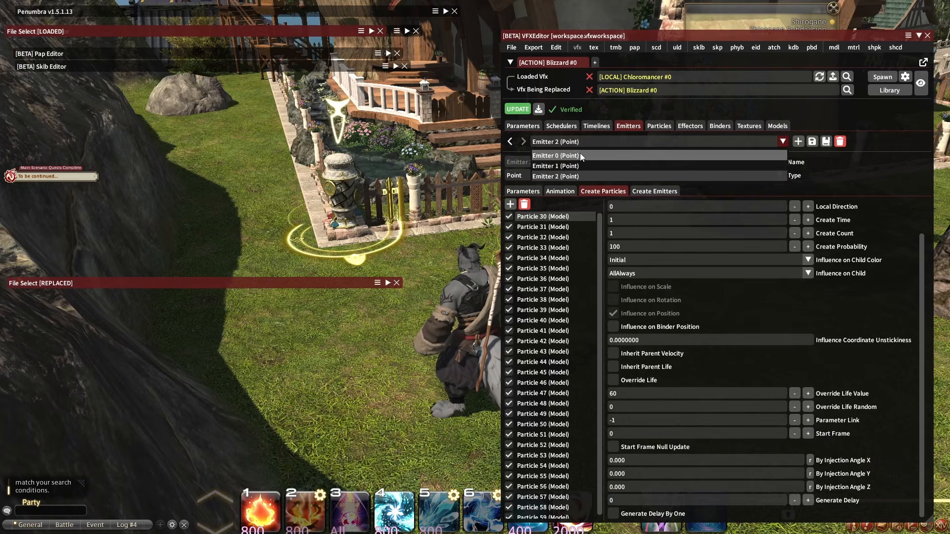
pyautogui.click(581, 153)
# Step: Update the effect and spawn it repeatedly, including on the target, to check the transition between the emitters
pyautogui.click(518, 109)
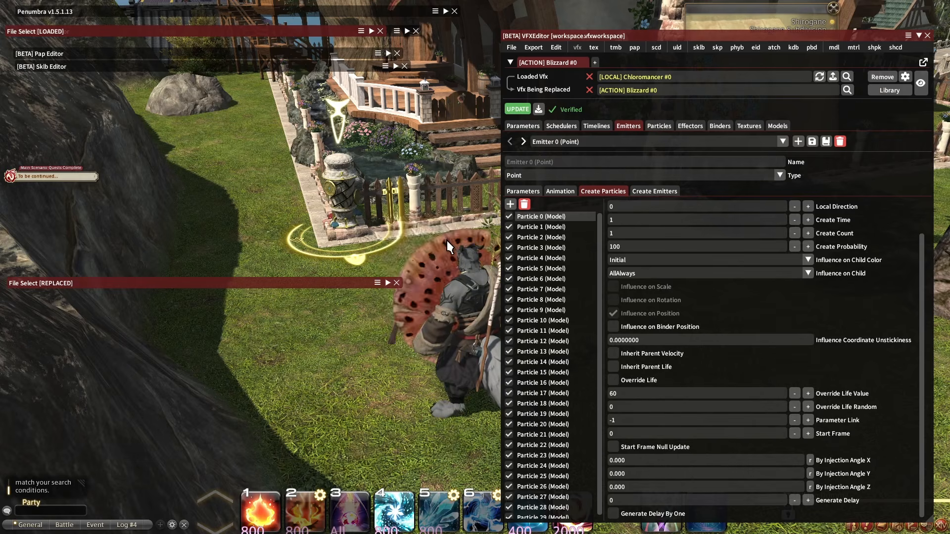
pyautogui.click(882, 77)
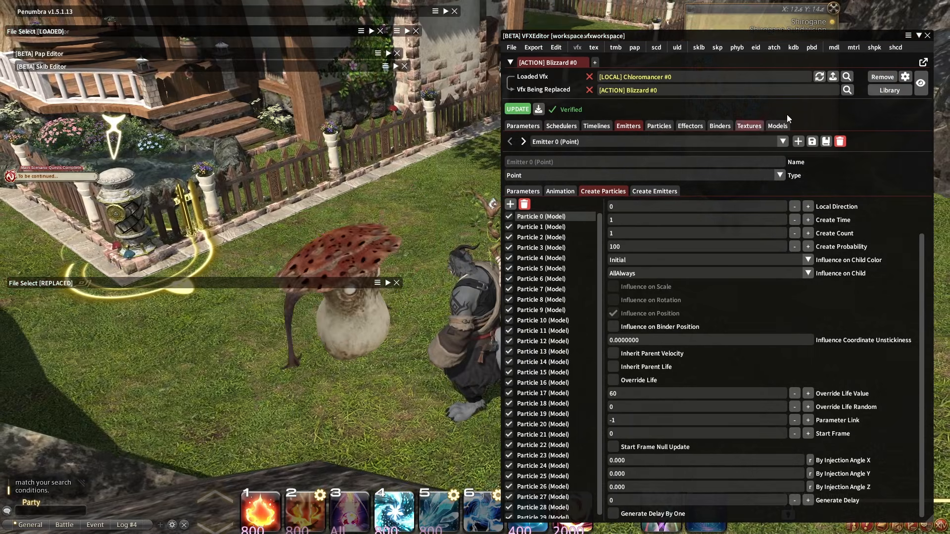
pyautogui.click(883, 77)
pyautogui.click(883, 77)
pyautogui.click(892, 104)
pyautogui.moveTo(425, 212); pyautogui.dragTo(346, 232, button='right')
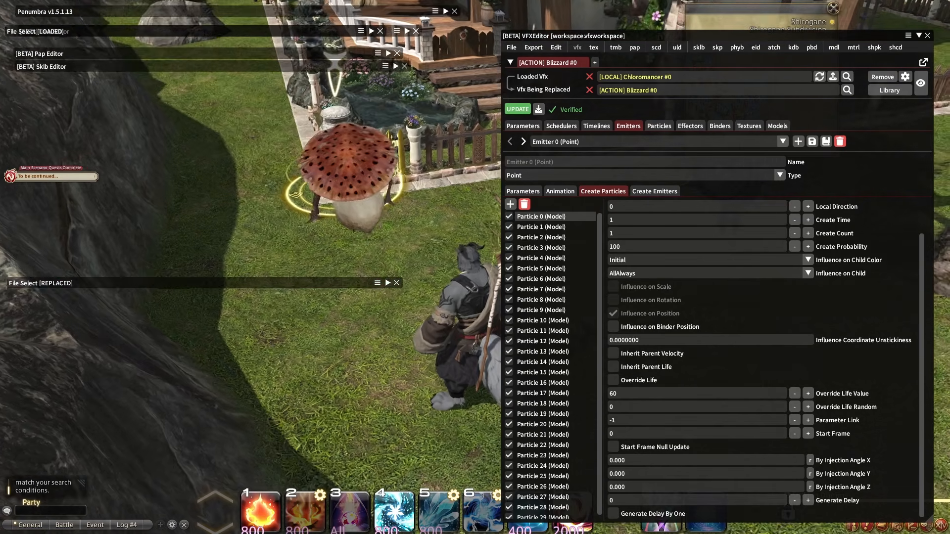
pyautogui.moveTo(416, 247); pyautogui.dragTo(424, 252, button='right')
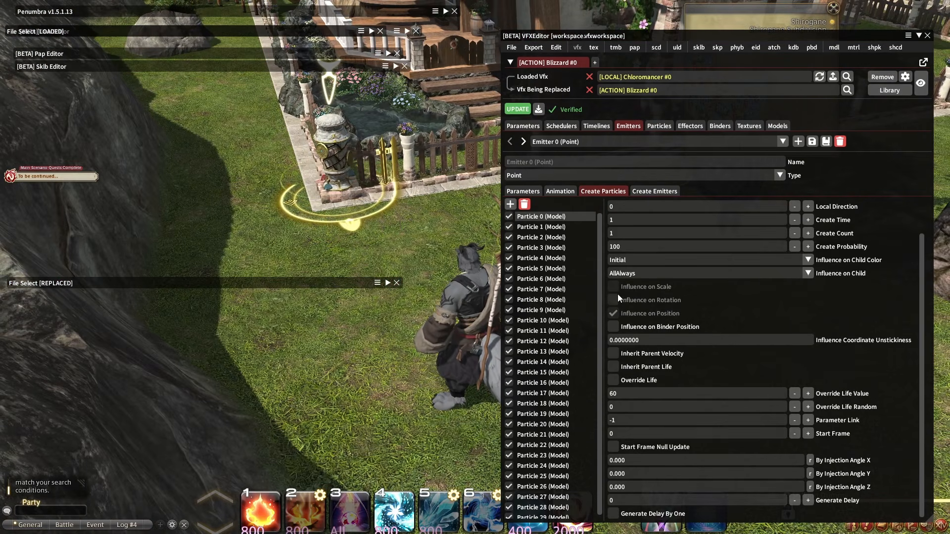
pyautogui.click(880, 76)
pyautogui.click(884, 76)
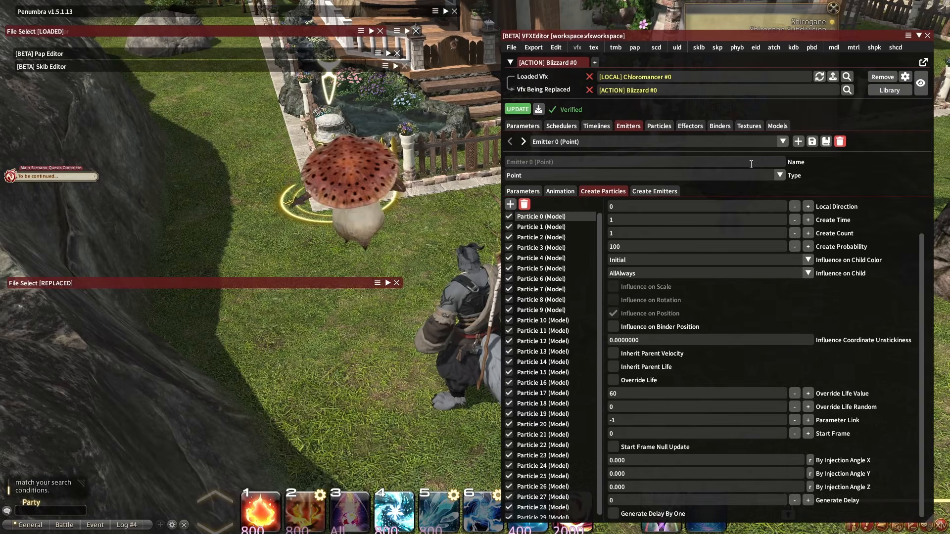